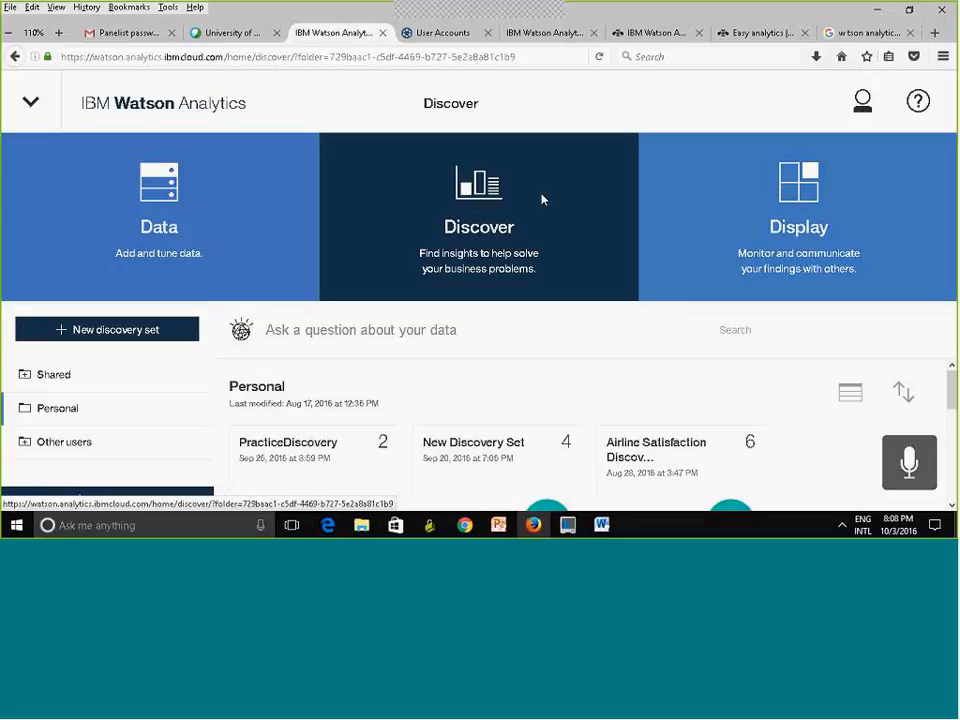
- Open the Data section and look through the personal data sets and the subfolders of the Shared folder
{"action": "left_click", "coordinate": [155, 208]}
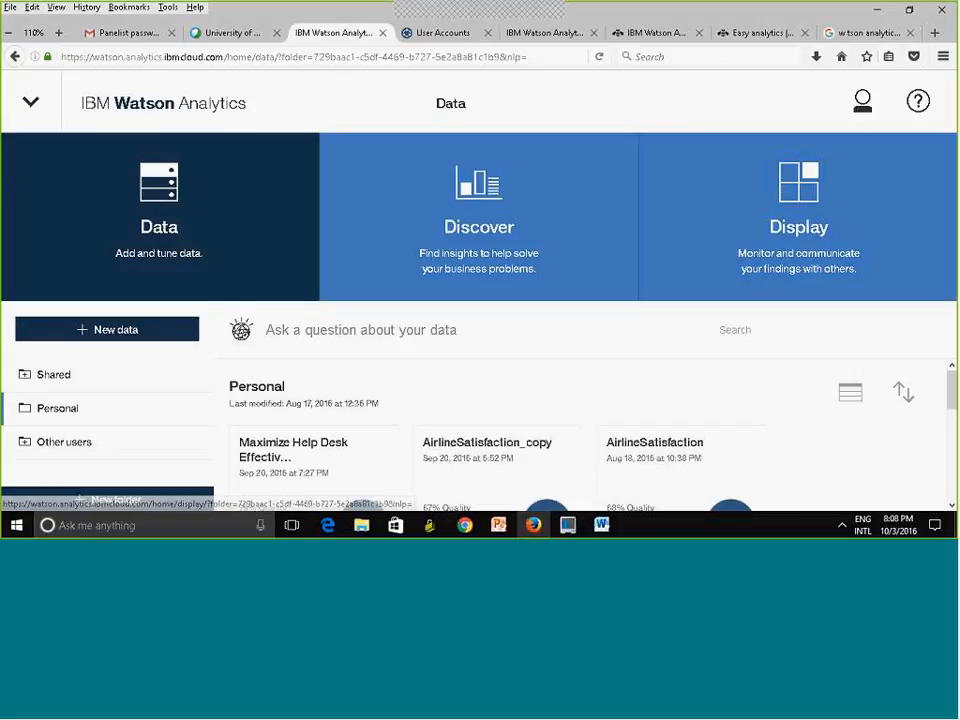
{"action": "scroll", "coordinate": [145, 186], "scroll_direction": "down", "scroll_amount": 3}
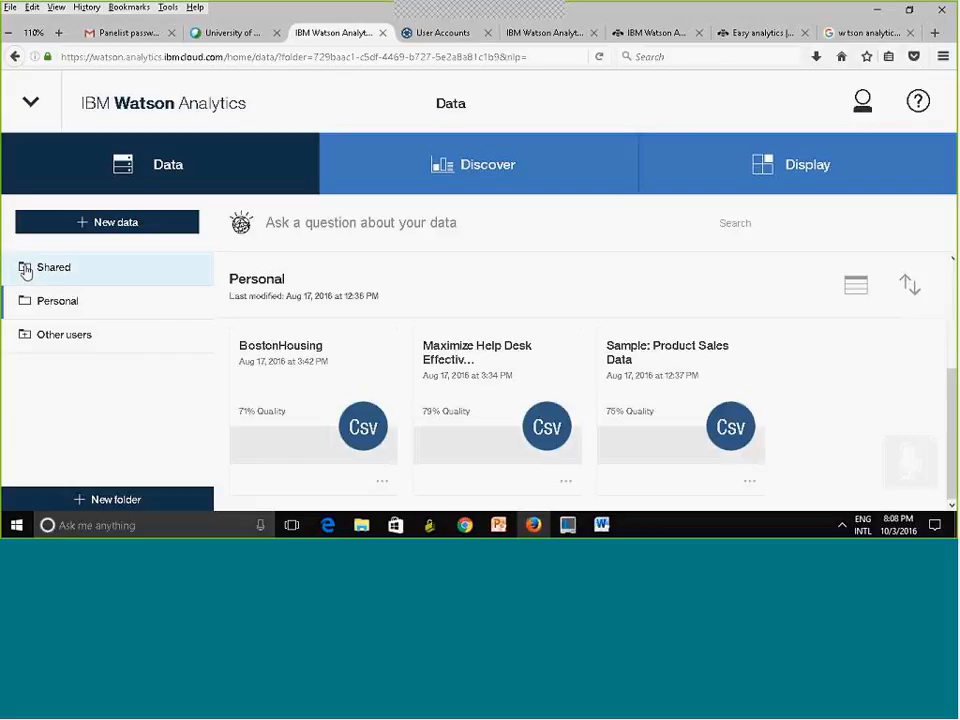
{"action": "left_click", "coordinate": [26, 271]}
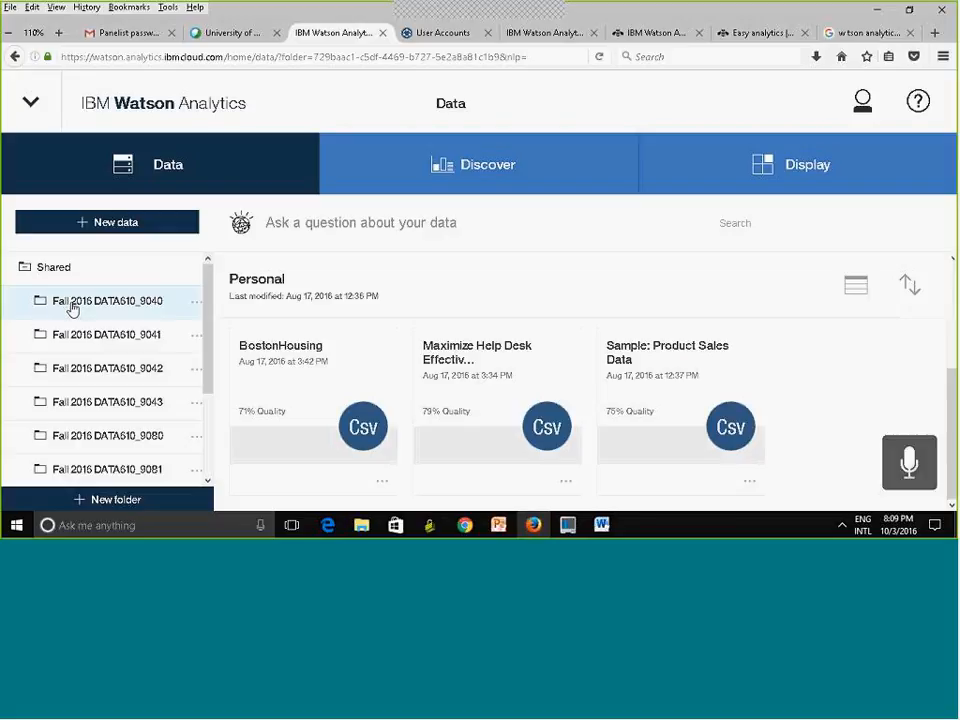
{"action": "left_click", "coordinate": [25, 271]}
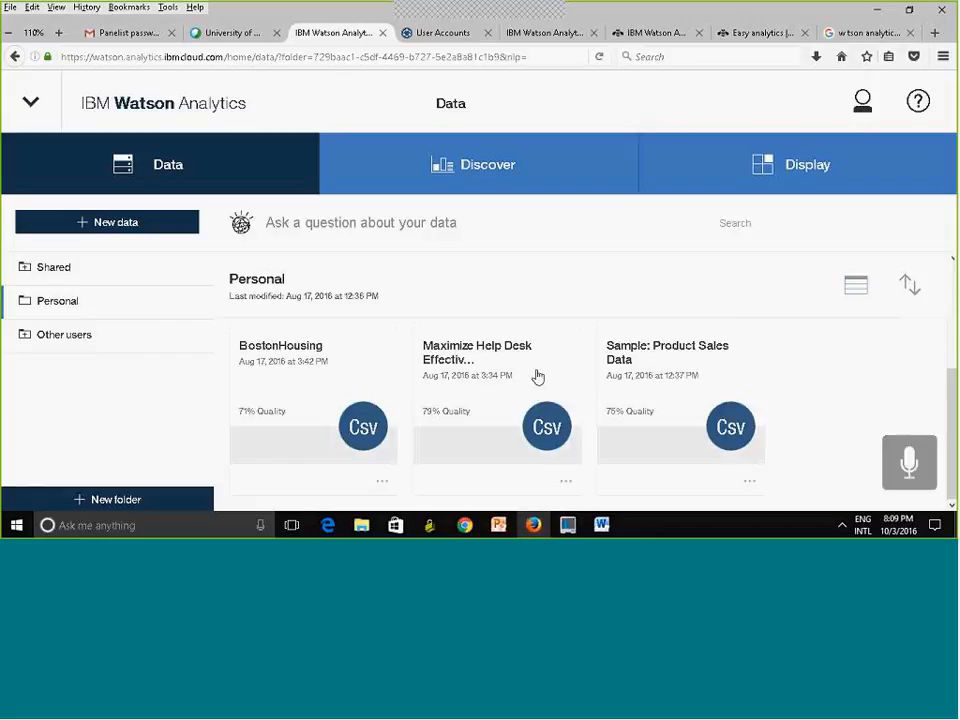
- View the personal data sets as a list and return to the tile view
{"action": "left_click", "coordinate": [856, 289]}
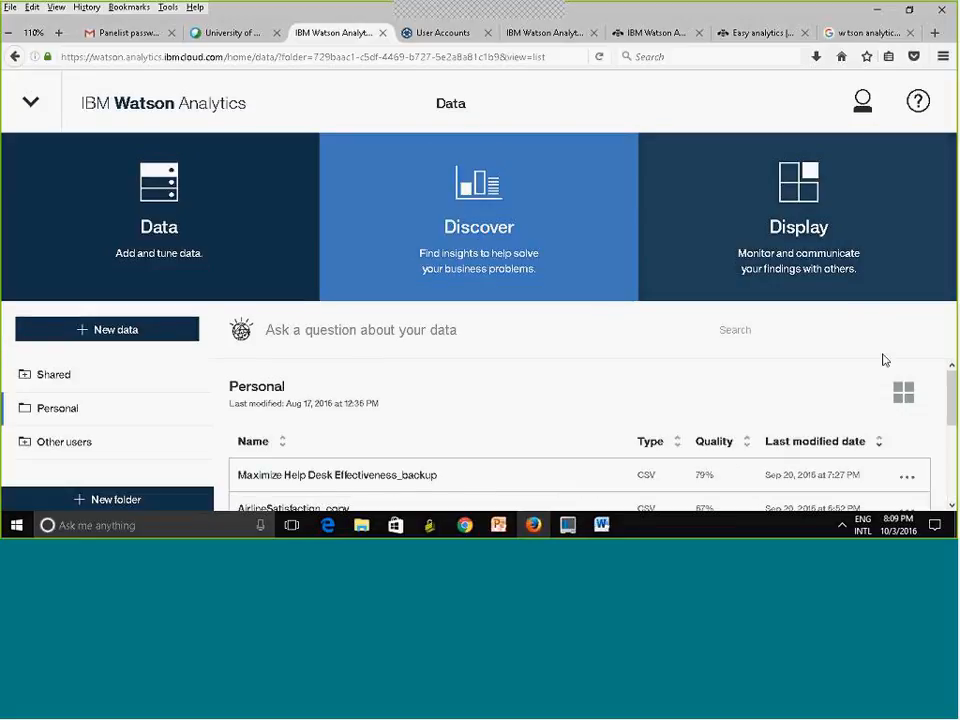
{"action": "scroll", "coordinate": [884, 360], "scroll_direction": "down", "scroll_amount": 5}
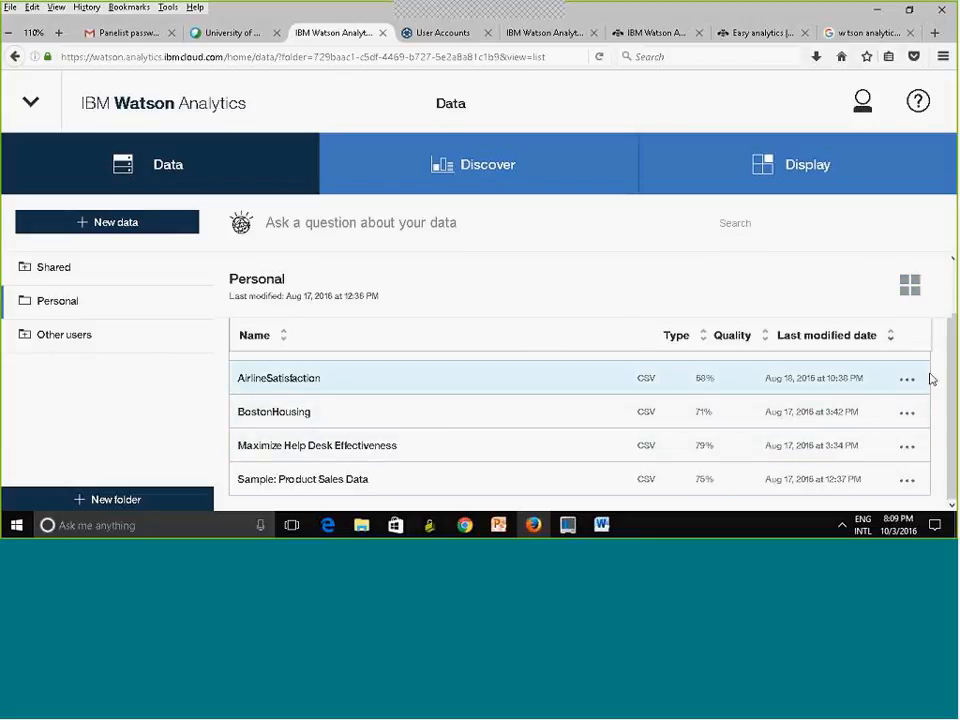
{"action": "left_click", "coordinate": [910, 288]}
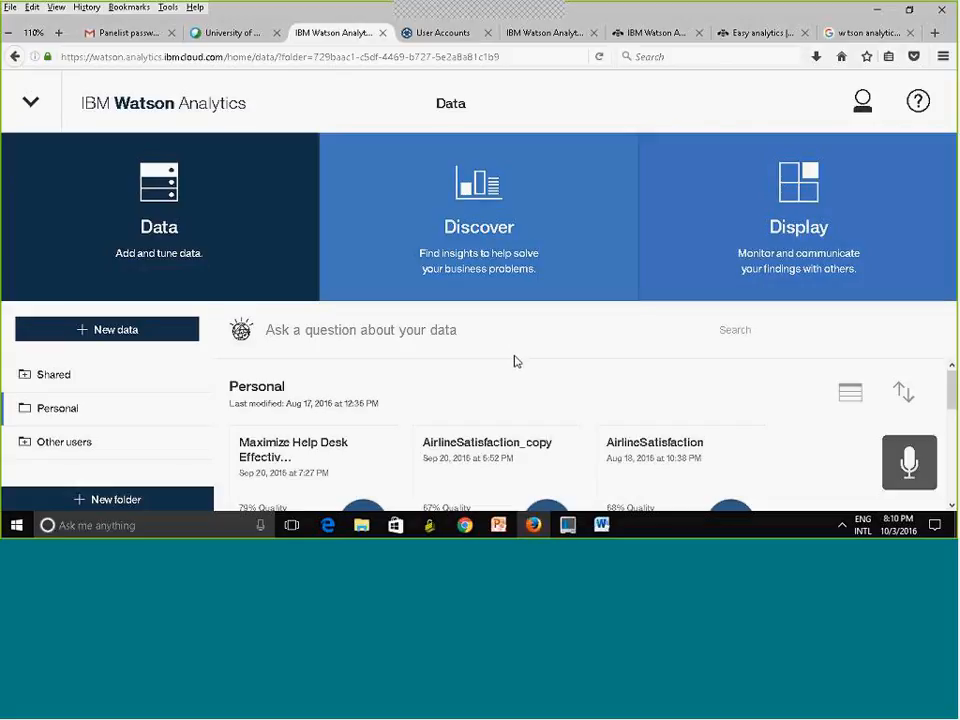
- Import the sample data set Protect Your Customer.csv and locate it among the personal data
{"action": "left_click", "coordinate": [103, 335]}
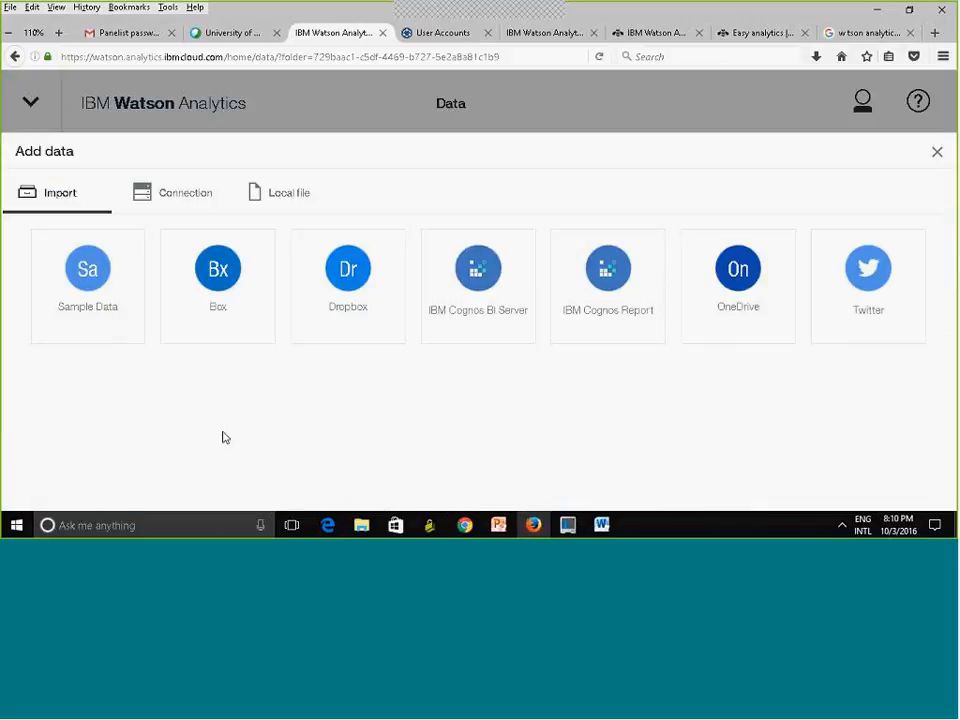
{"action": "left_click", "coordinate": [80, 283]}
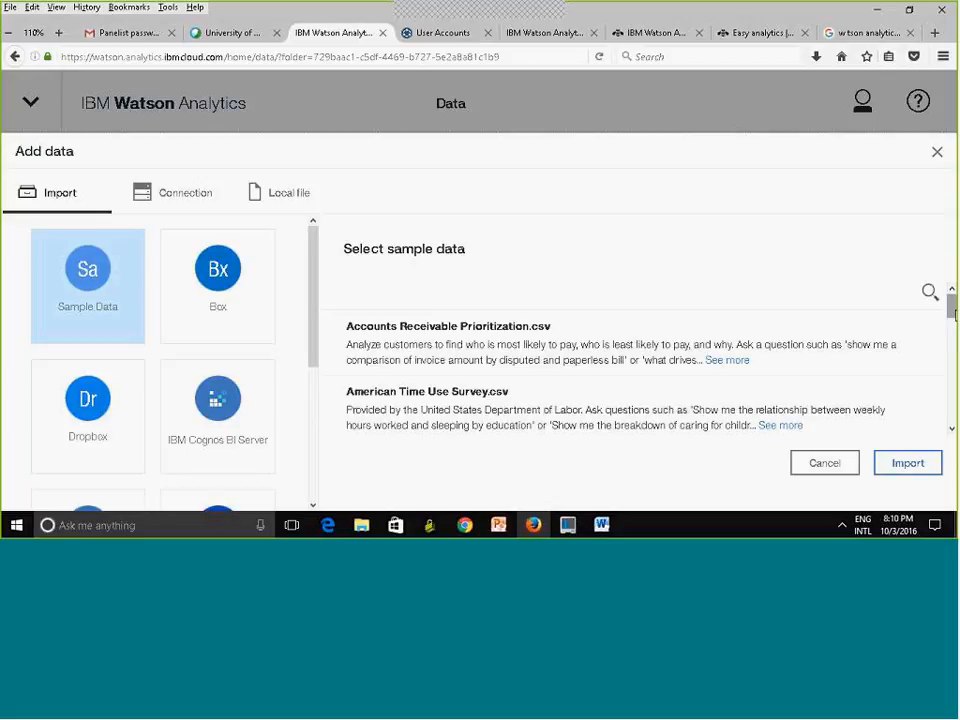
{"action": "scroll", "coordinate": [640, 375], "scroll_direction": "down", "scroll_amount": 4}
{"action": "scroll", "coordinate": [640, 360], "scroll_direction": "down", "scroll_amount": 5}
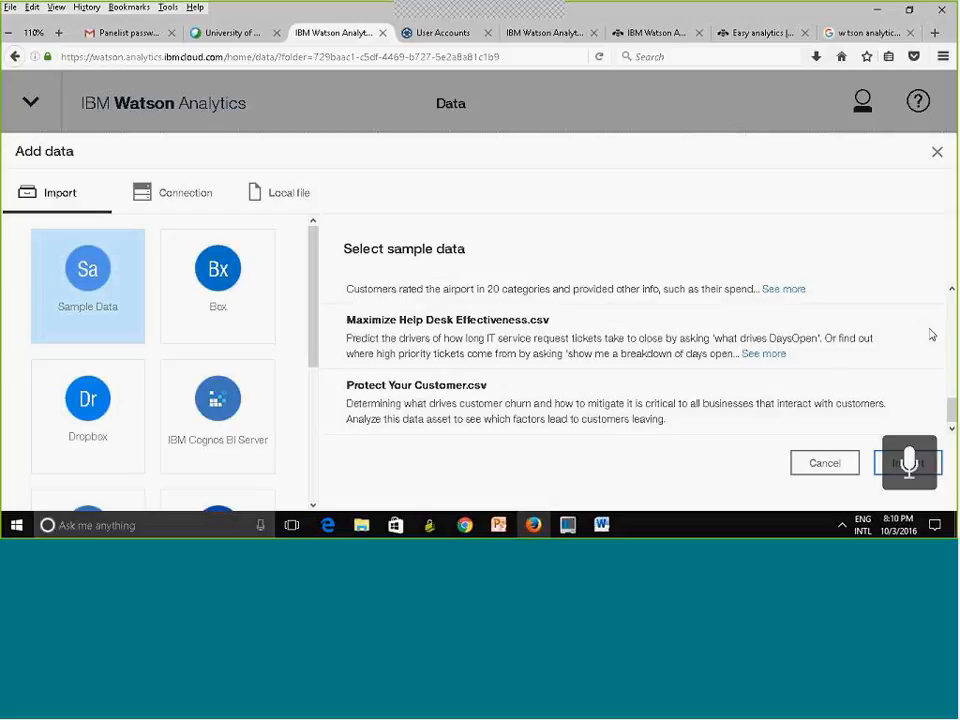
{"action": "left_click", "coordinate": [522, 342]}
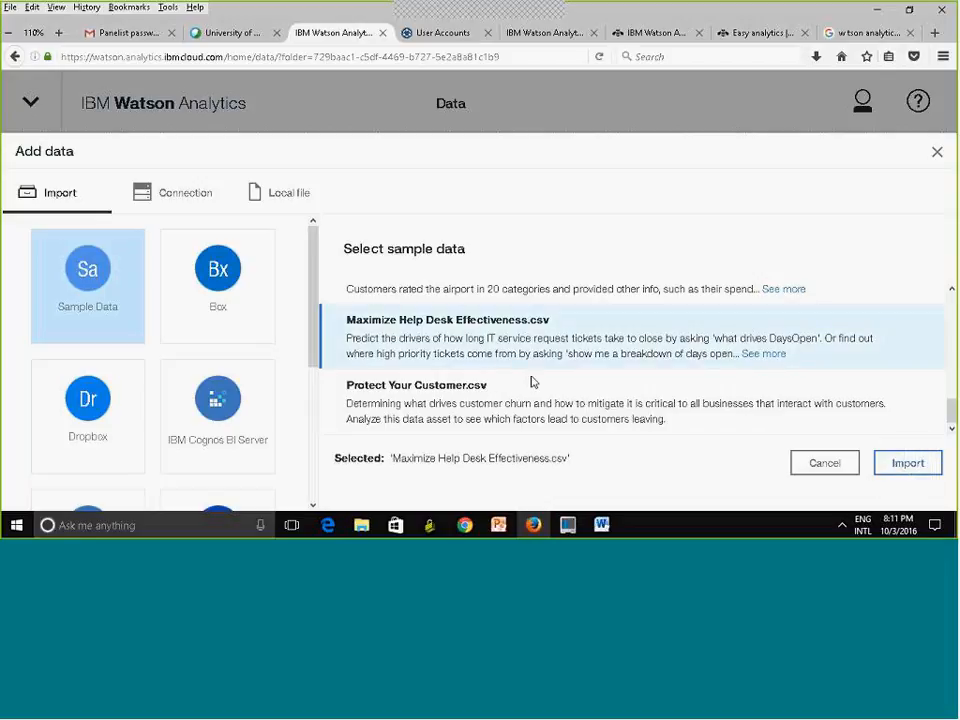
{"action": "left_click", "coordinate": [473, 408]}
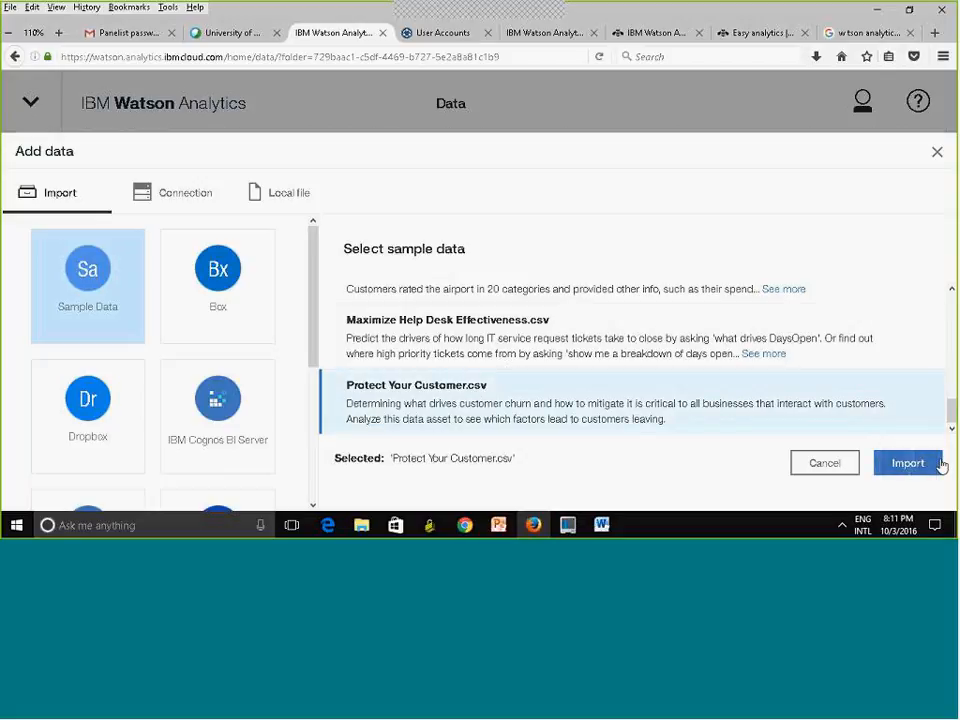
{"action": "left_click", "coordinate": [938, 463]}
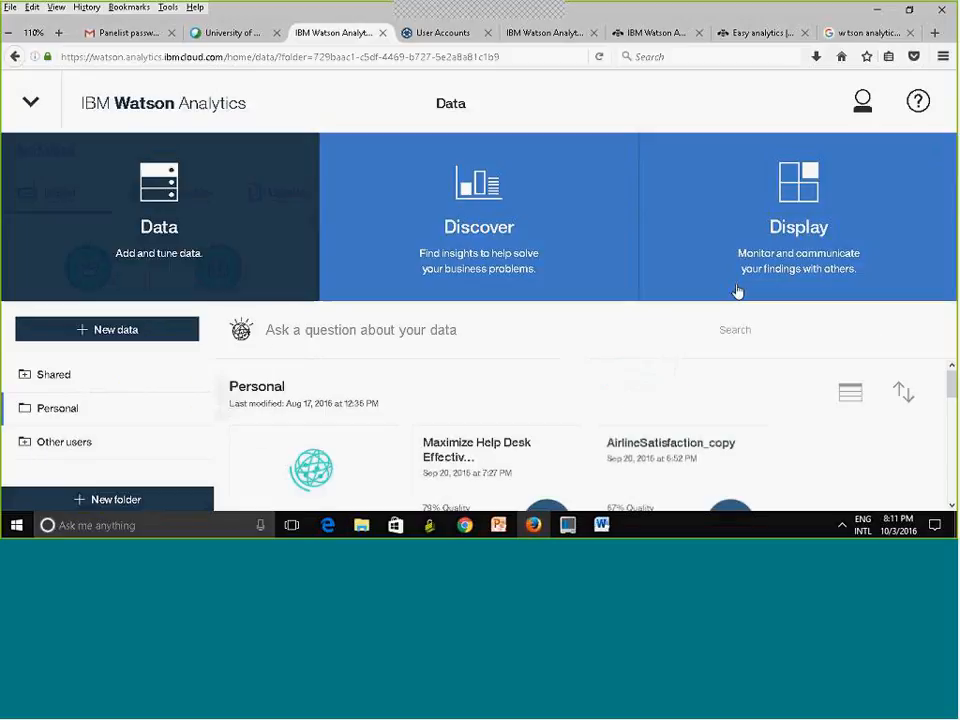
{"action": "scroll", "coordinate": [580, 420], "scroll_direction": "down", "scroll_amount": 5}
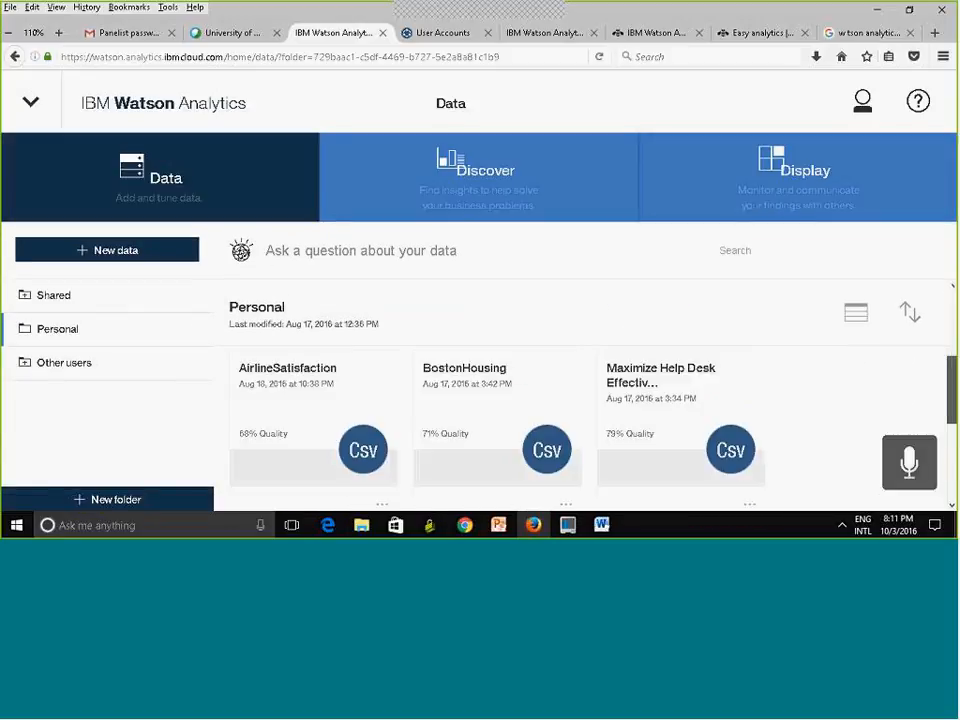
{"action": "left_click_drag", "start_coordinate": [956, 379], "coordinate": [956, 374]}
{"action": "scroll", "coordinate": [952, 360], "scroll_direction": "up", "scroll_amount": 3}
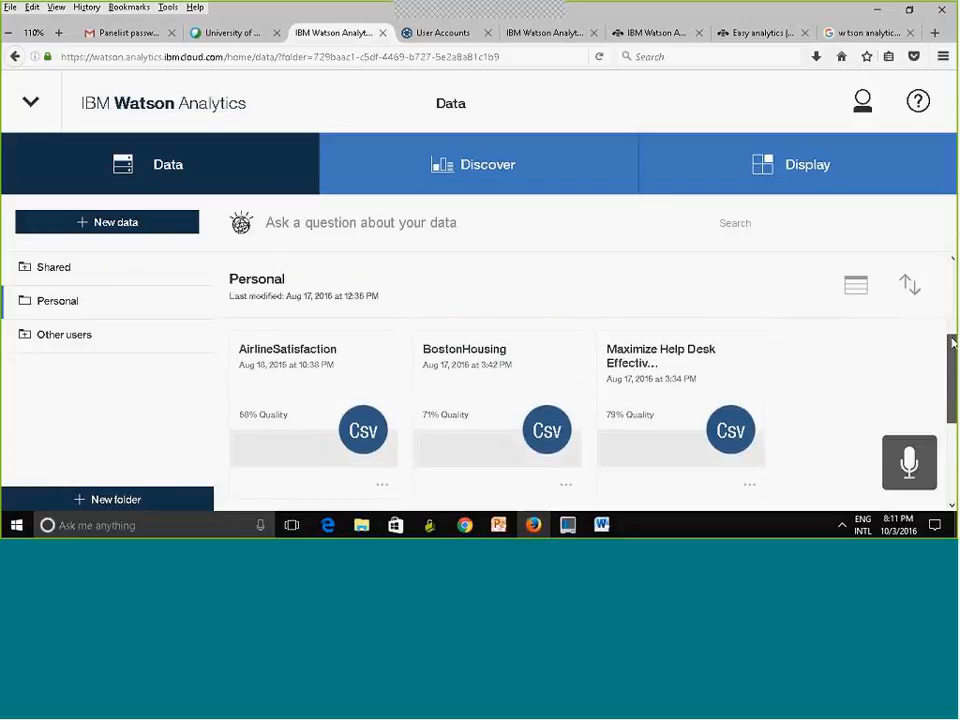
{"action": "left_click_drag", "start_coordinate": [948, 288], "coordinate": [946, 270]}
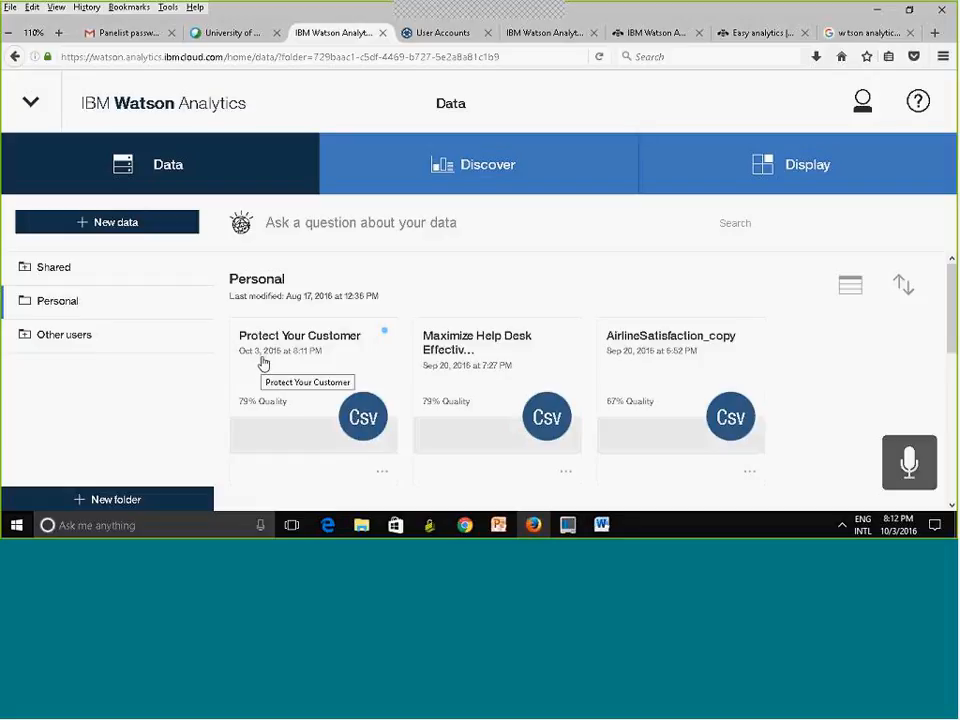
{"action": "left_click", "coordinate": [384, 476]}
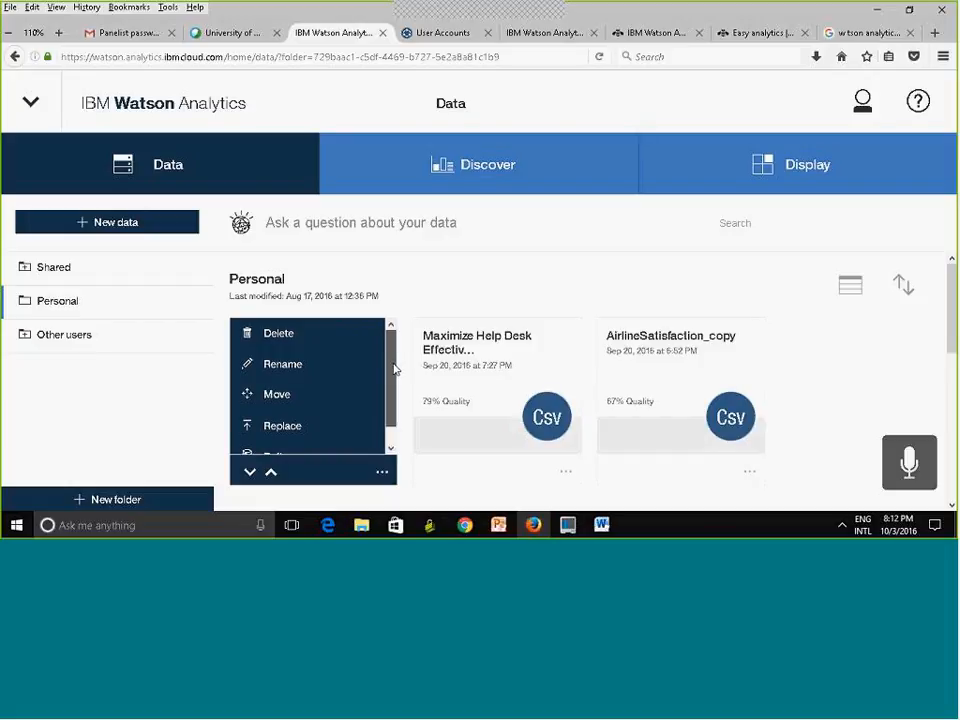
{"action": "mouse_move", "coordinate": [394, 369]}
{"action": "left_mouse_down"}
{"action": "mouse_move", "coordinate": [396, 392]}
{"action": "mouse_move", "coordinate": [394, 357]}
{"action": "left_mouse_up"}
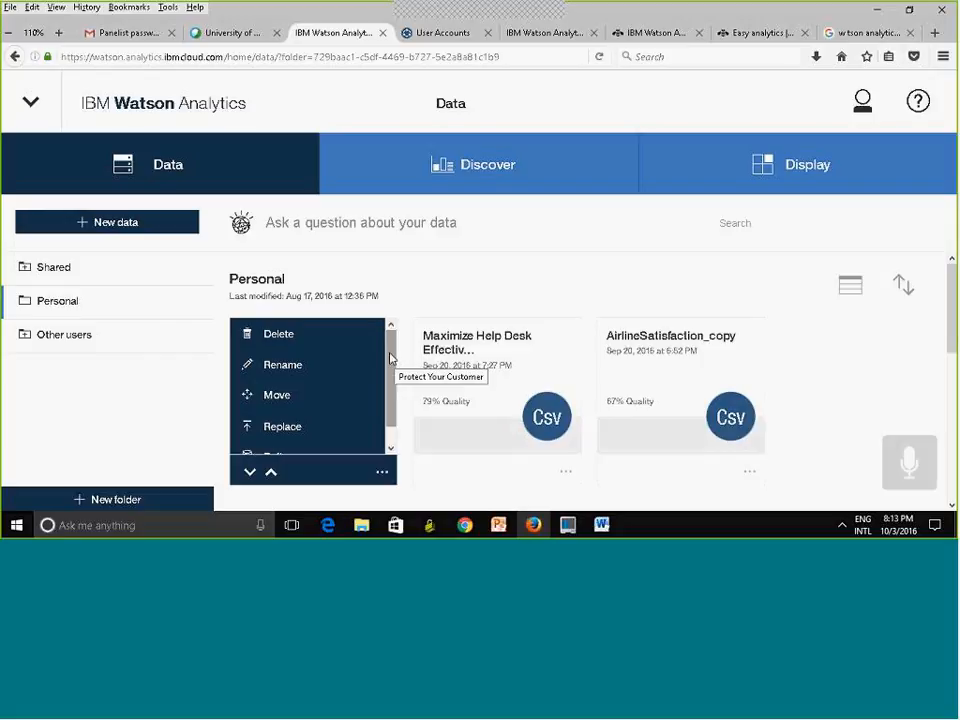
{"action": "left_click", "coordinate": [330, 366]}
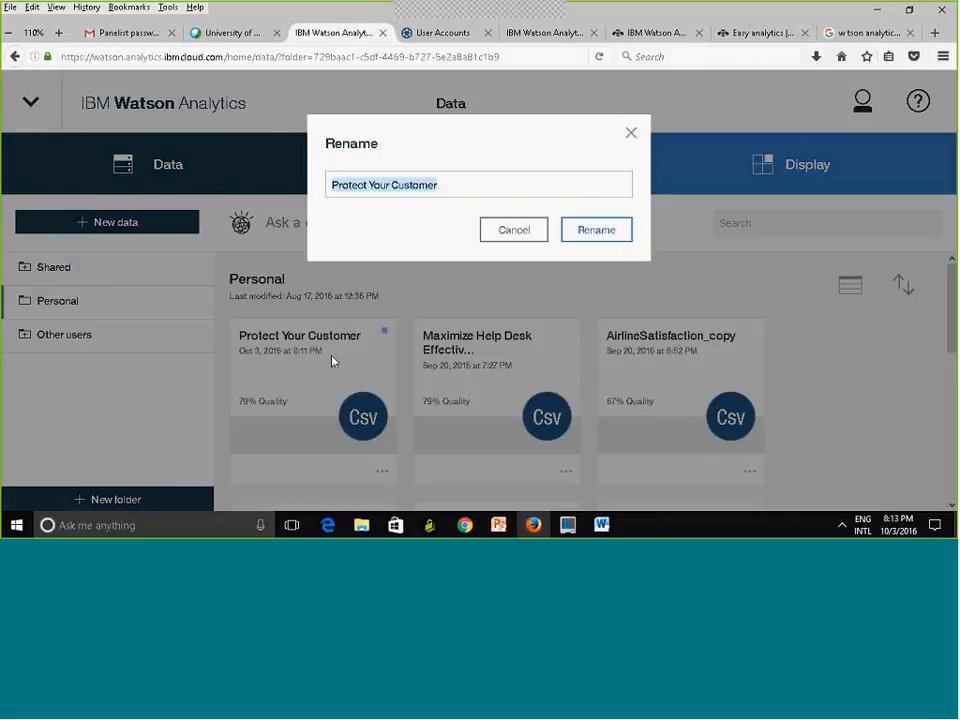
{"action": "left_click", "coordinate": [500, 244]}
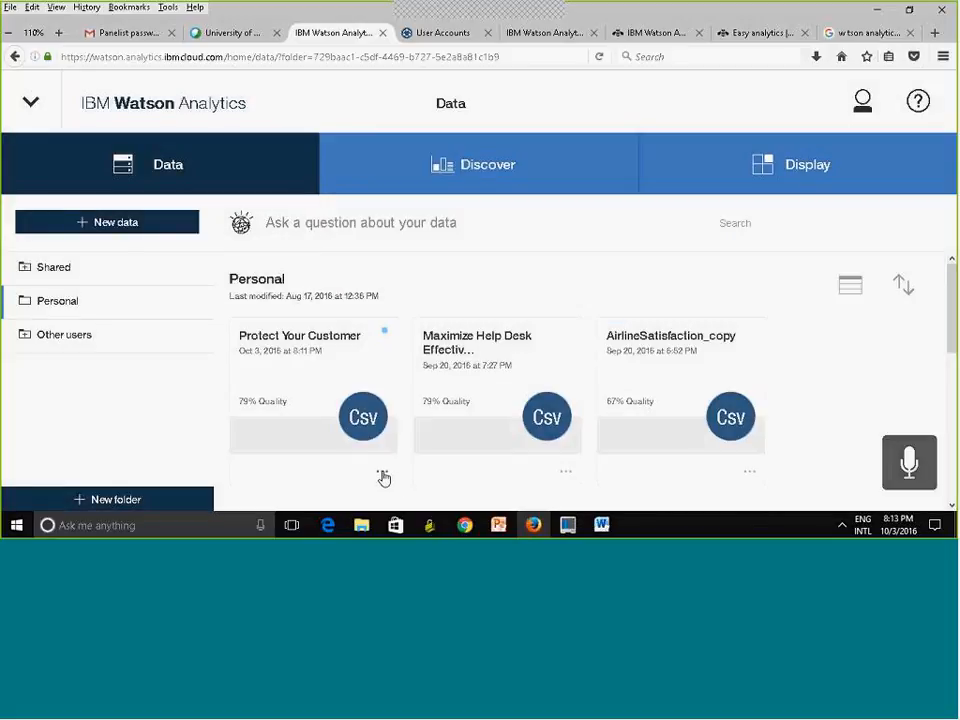
{"action": "left_click", "coordinate": [383, 474]}
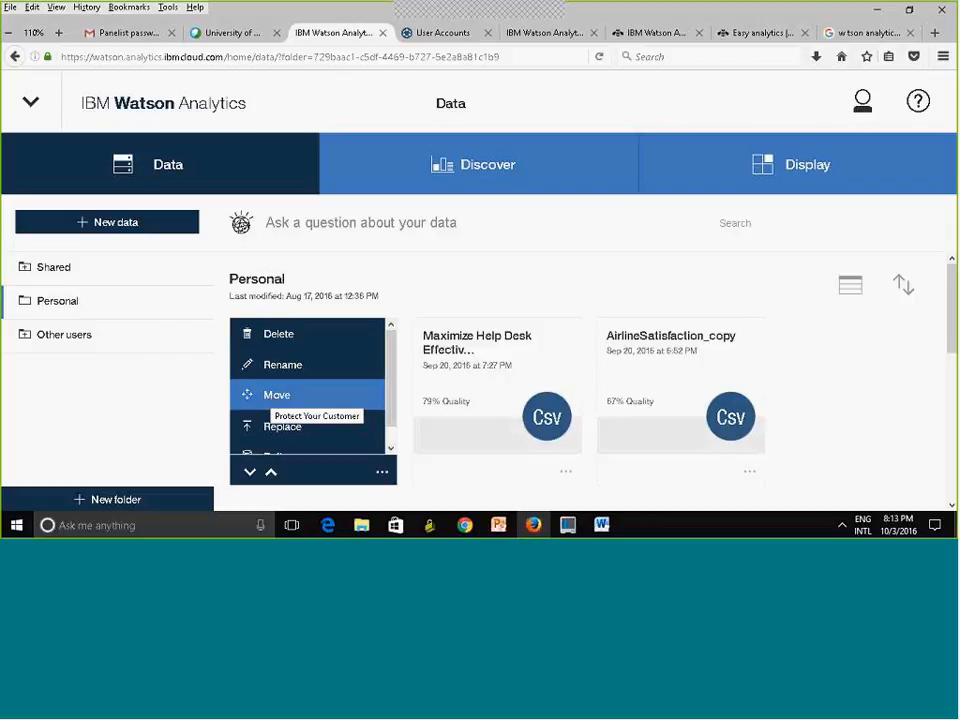
{"action": "left_click", "coordinate": [134, 437]}
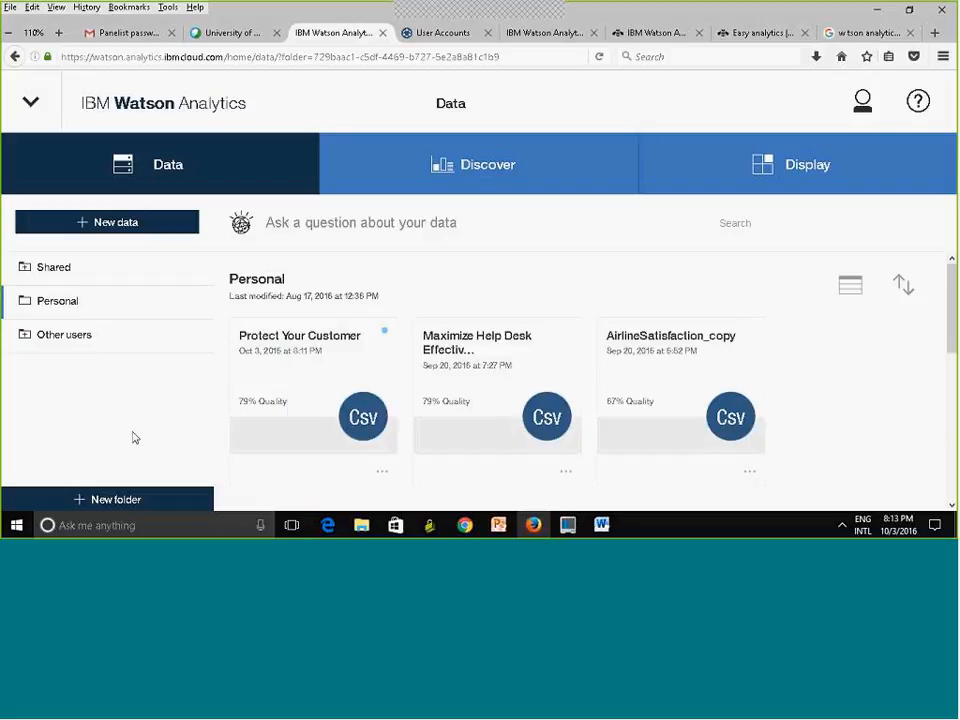
- Create a new folder named Assignment 1 under the Personal folder
{"action": "left_click", "coordinate": [103, 502]}
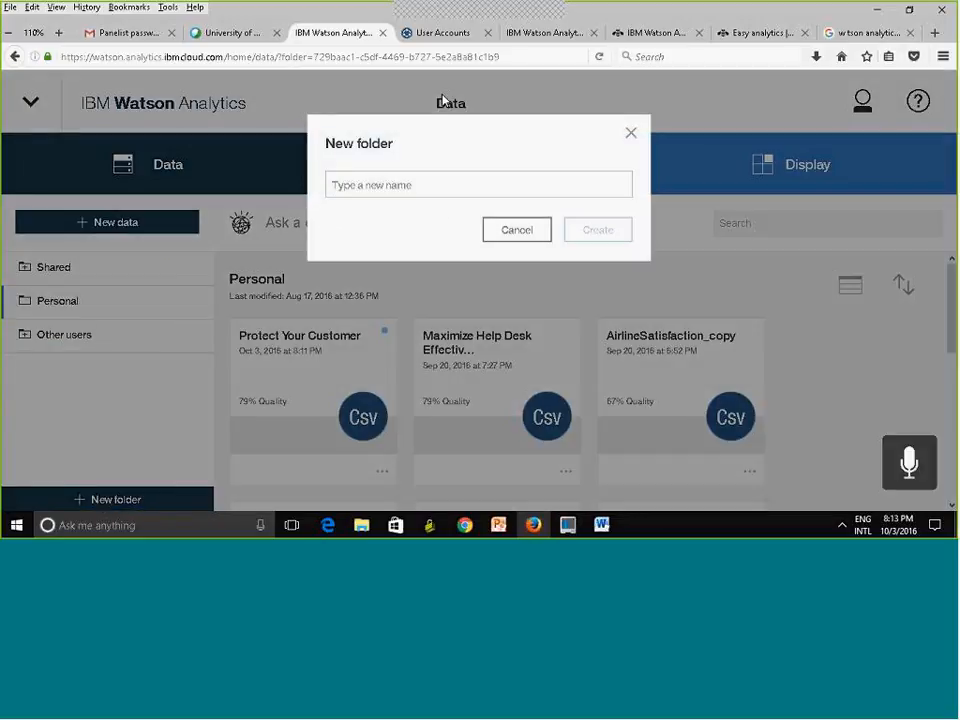
{"action": "left_click", "coordinate": [378, 190]}
{"action": "type", "text": "As"}
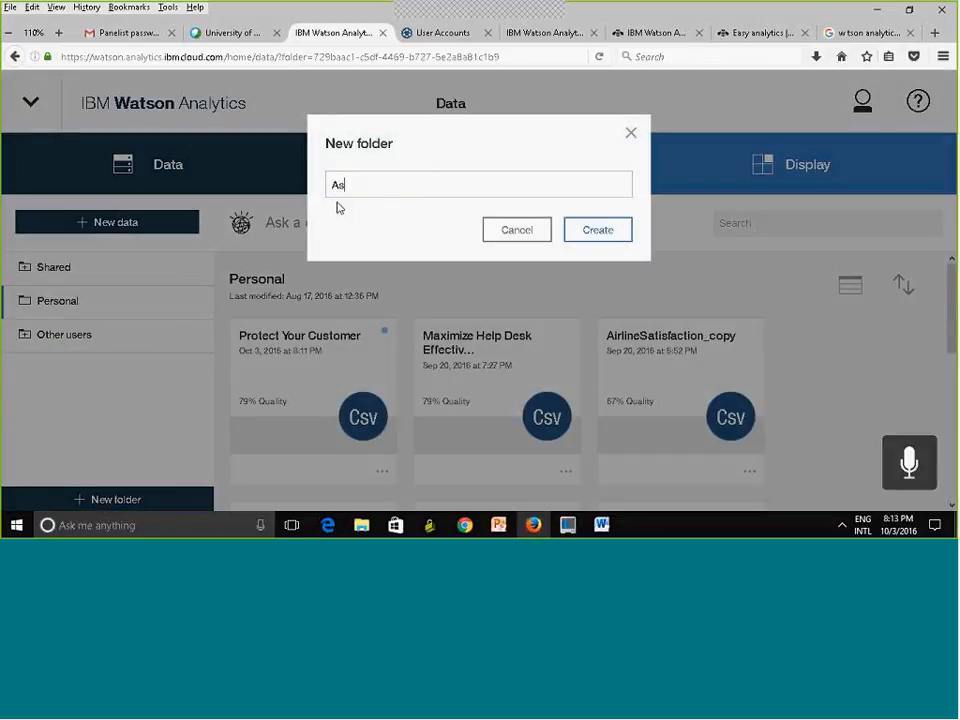
{"action": "type", "text": "signment"}
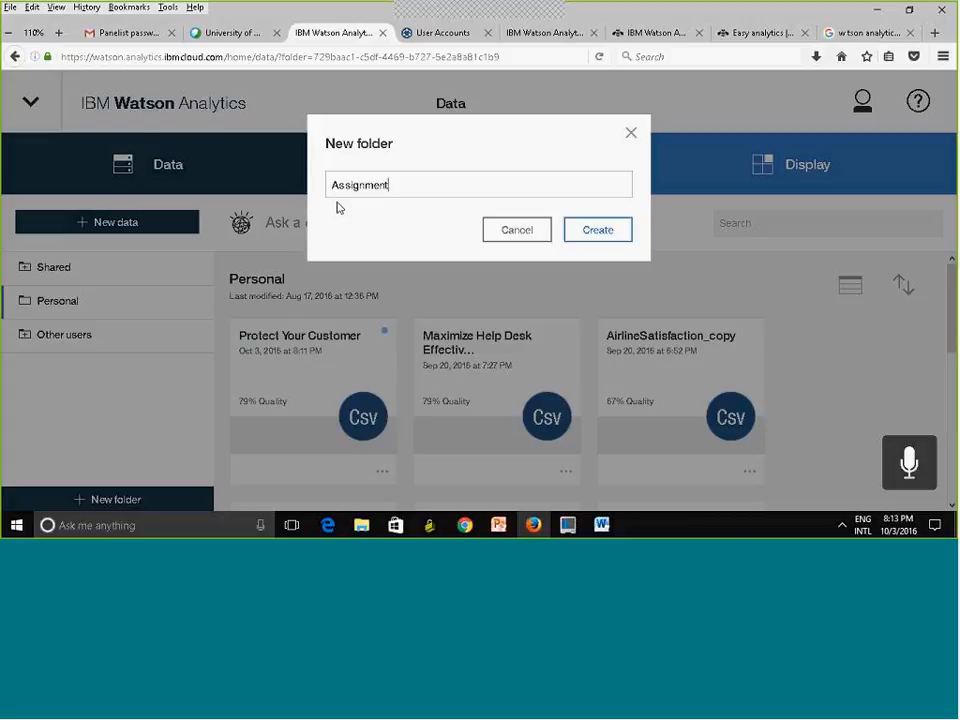
{"action": "type", "text": " 1"}
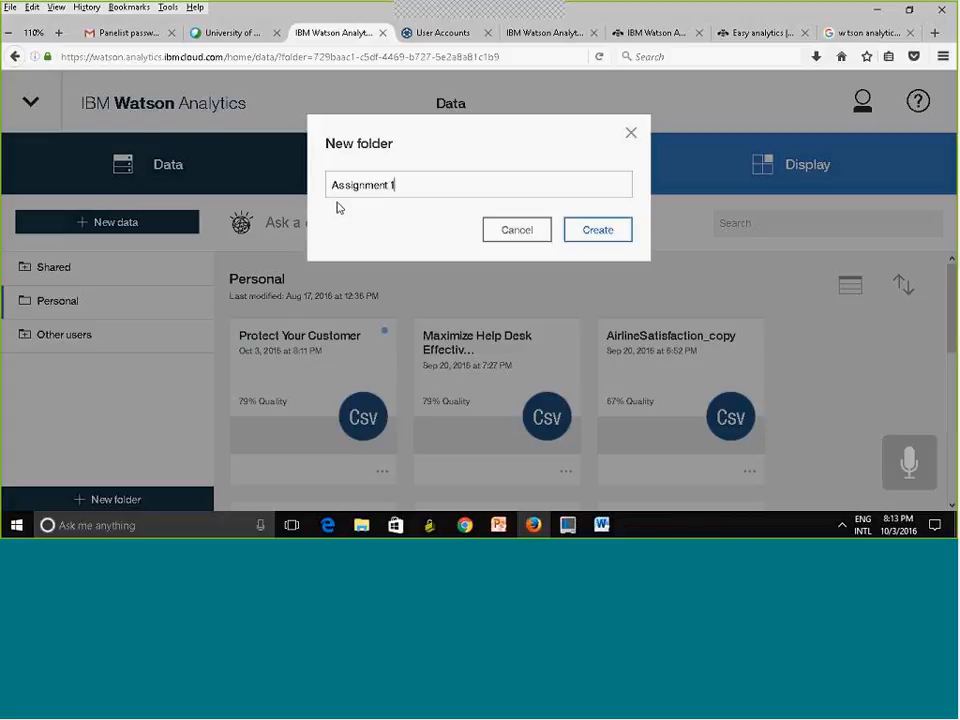
{"action": "left_click", "coordinate": [623, 237]}
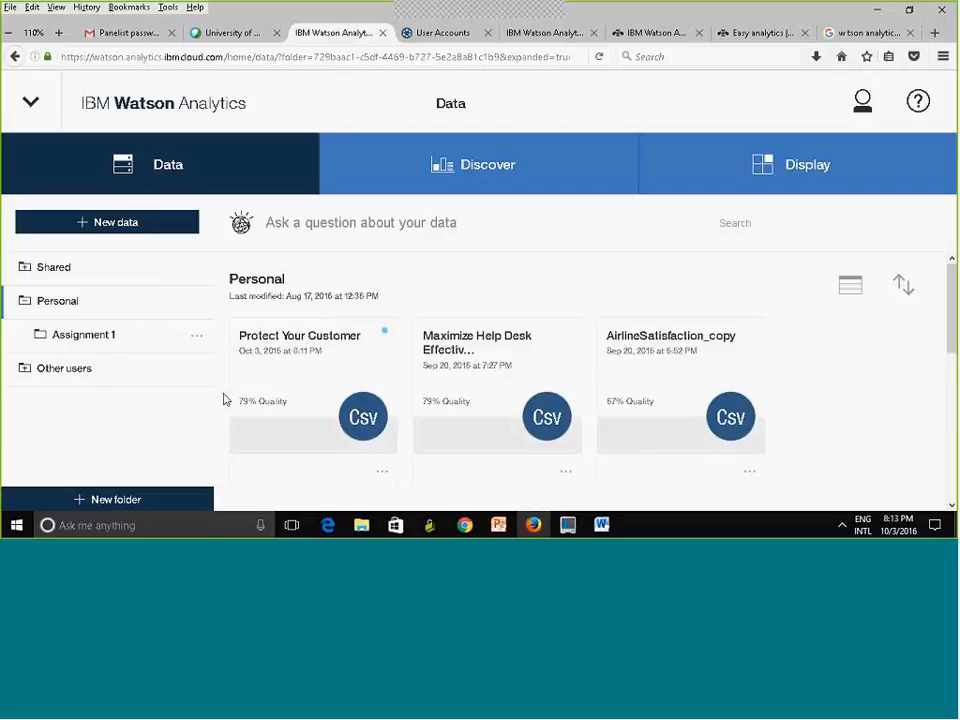
- Move the Protect Your Customer data set into the Assignment 1 folder
{"action": "left_click", "coordinate": [383, 476]}
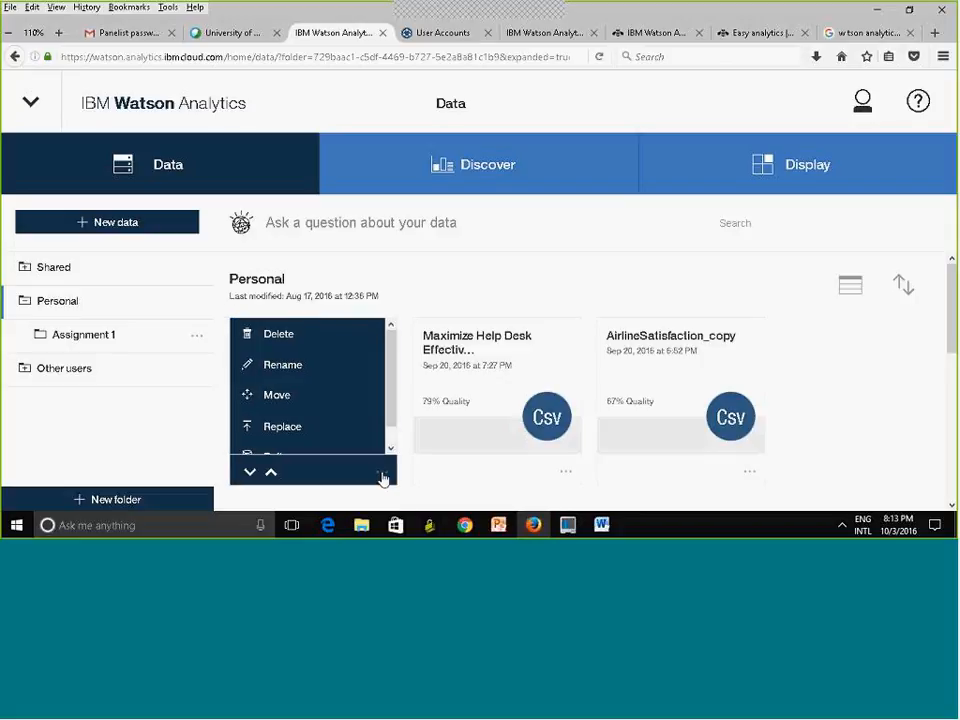
{"action": "left_click", "coordinate": [289, 396]}
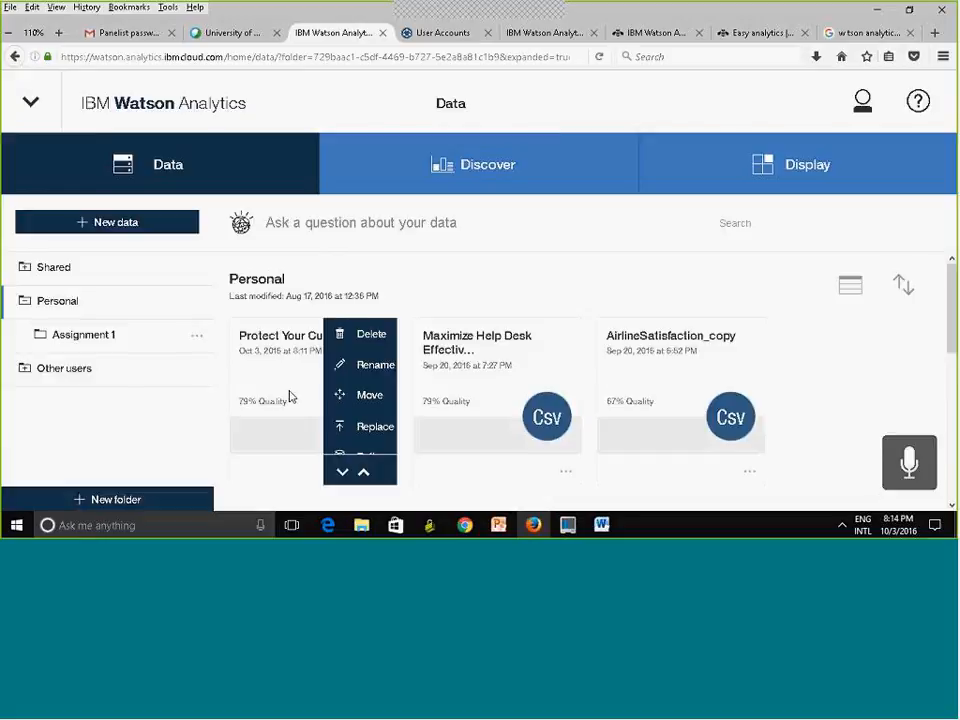
{"action": "left_click", "coordinate": [340, 290]}
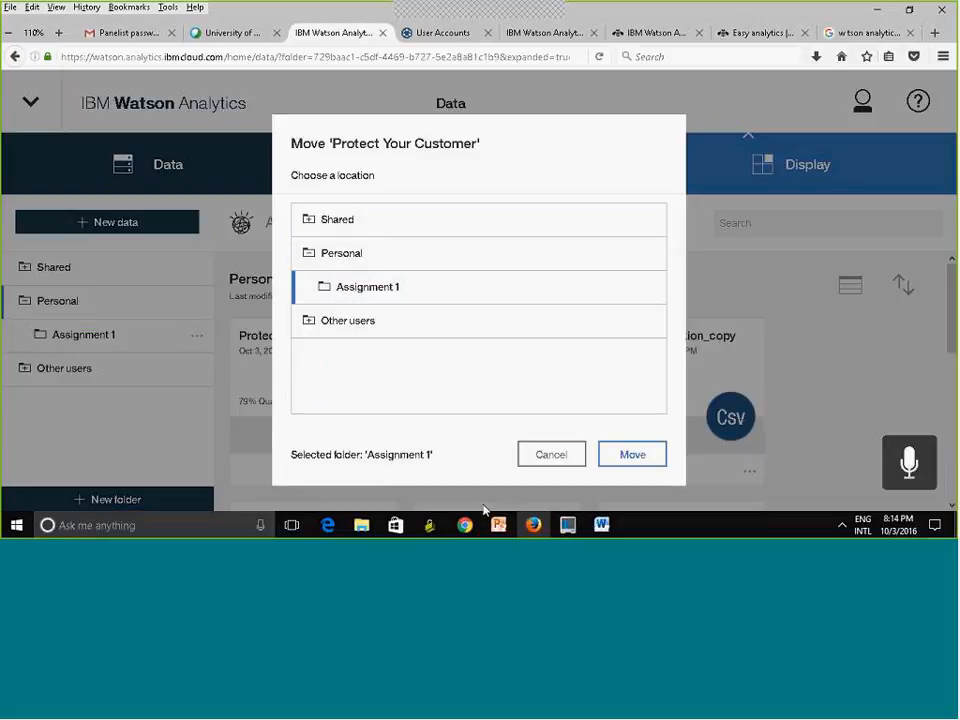
{"action": "left_click", "coordinate": [643, 458]}
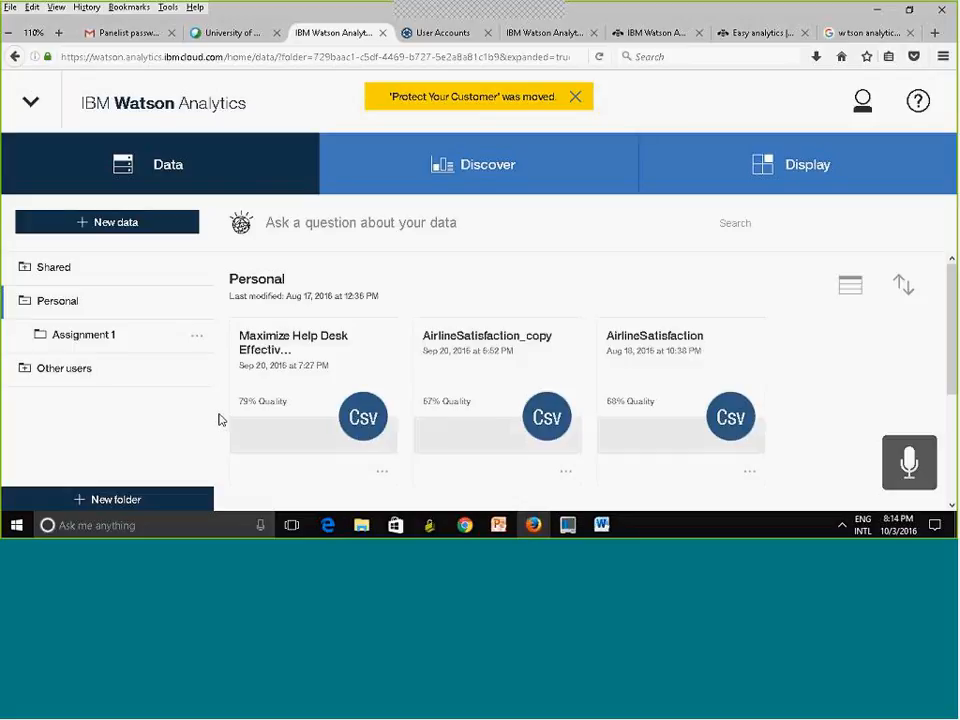
- Go to the Assignment 1 folder and open the Protect Your Customer data set with Refine
{"action": "left_click", "coordinate": [127, 346]}
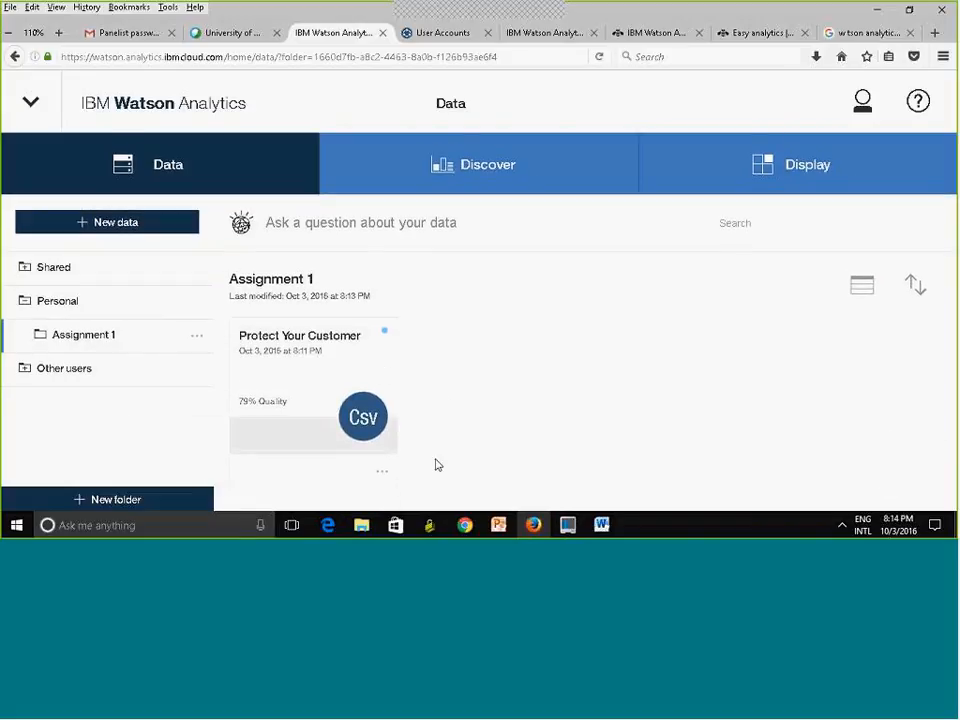
{"action": "left_click", "coordinate": [384, 477]}
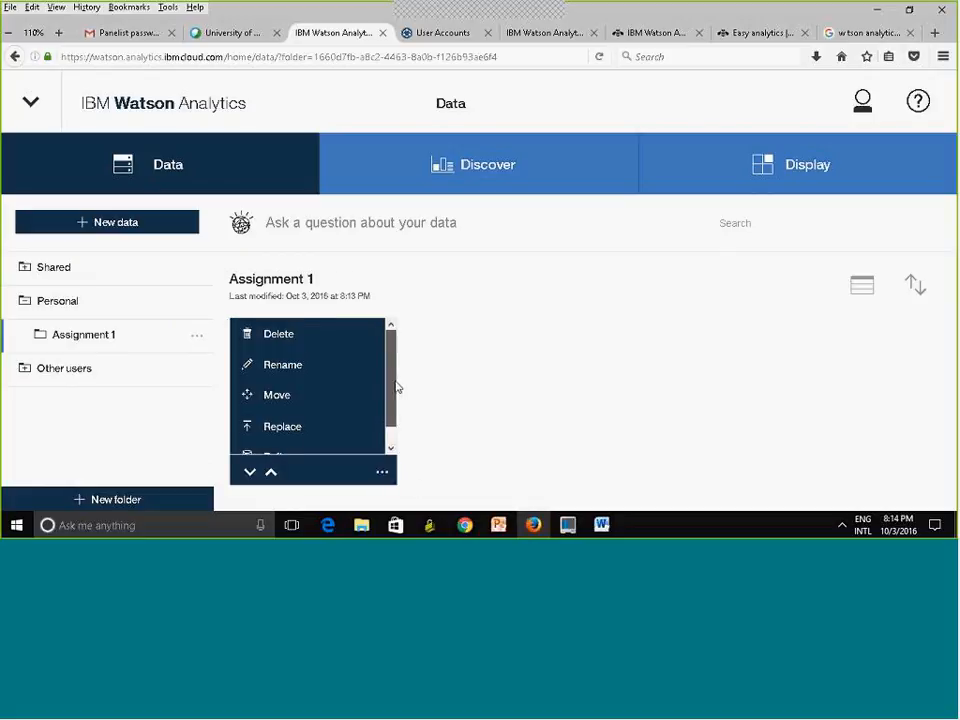
{"action": "left_click_drag", "start_coordinate": [396, 388], "coordinate": [394, 420]}
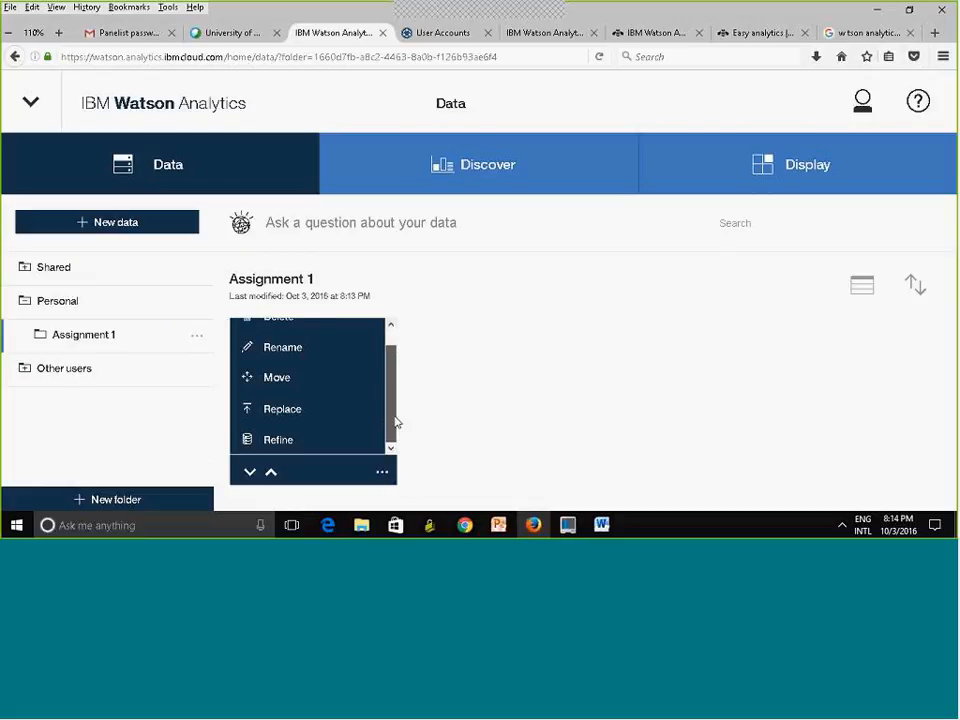
{"action": "left_click", "coordinate": [291, 446]}
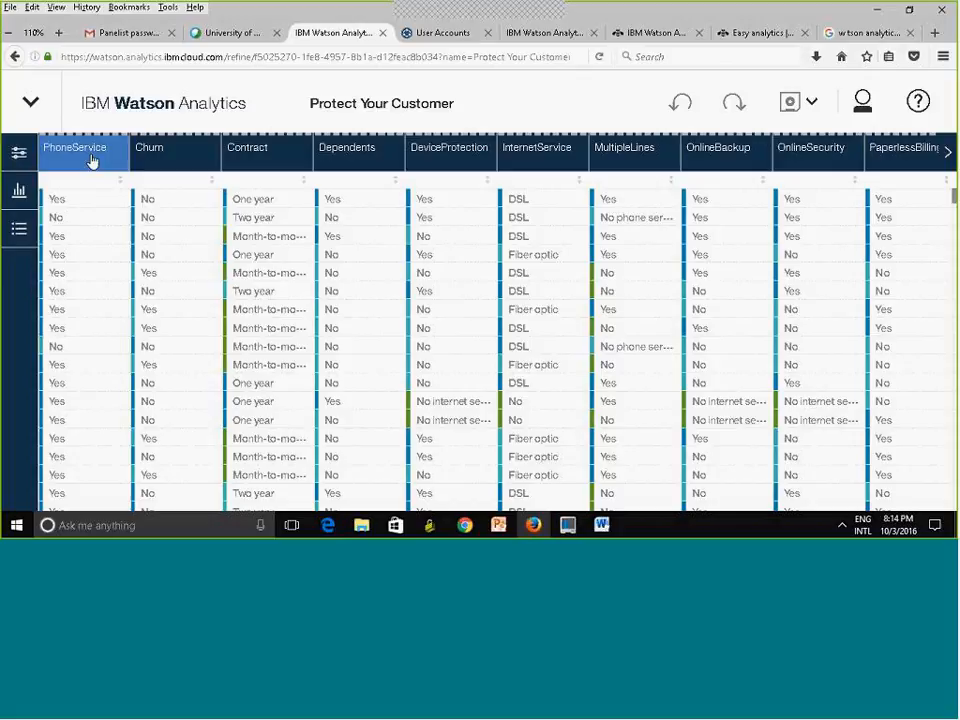
- Look through the data set's columns as far as tenure and return to the first column
{"action": "left_click", "coordinate": [950, 155]}
{"action": "left_click", "coordinate": [950, 157]}
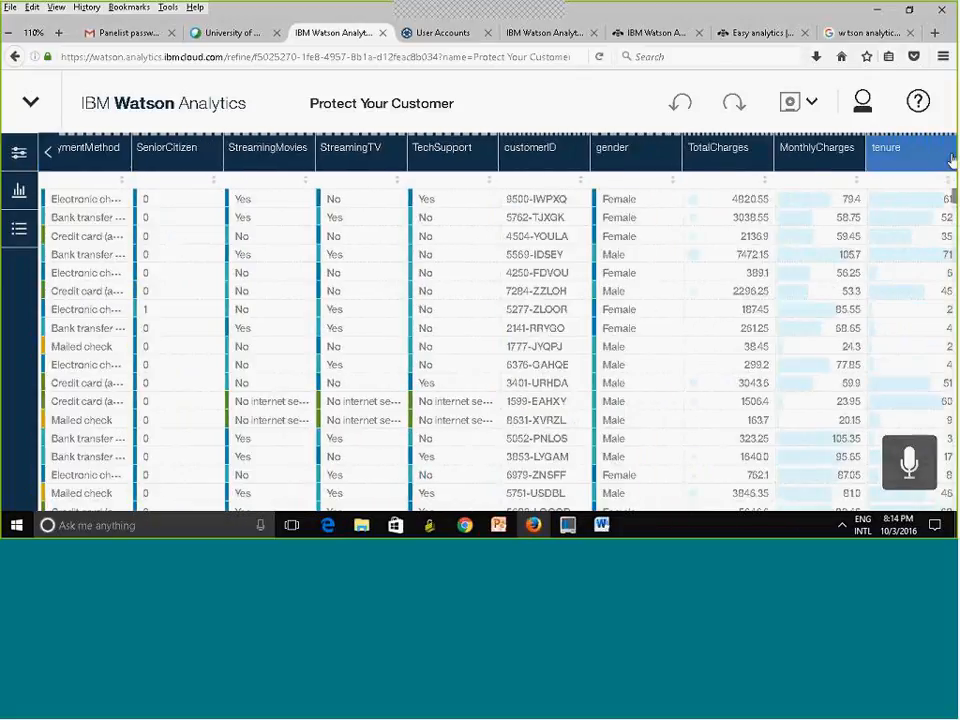
{"action": "left_click", "coordinate": [47, 153]}
{"action": "left_click", "coordinate": [47, 154]}
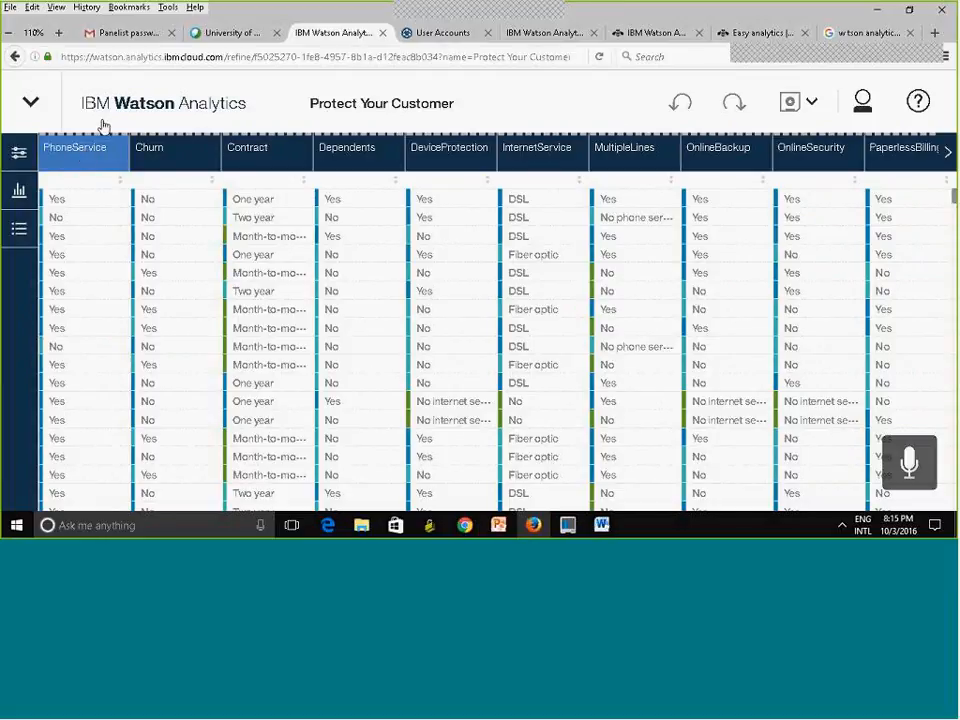
- Filter the PhoneService column to keep only the value No
{"action": "left_click", "coordinate": [85, 159]}
{"action": "left_click", "coordinate": [85, 159]}
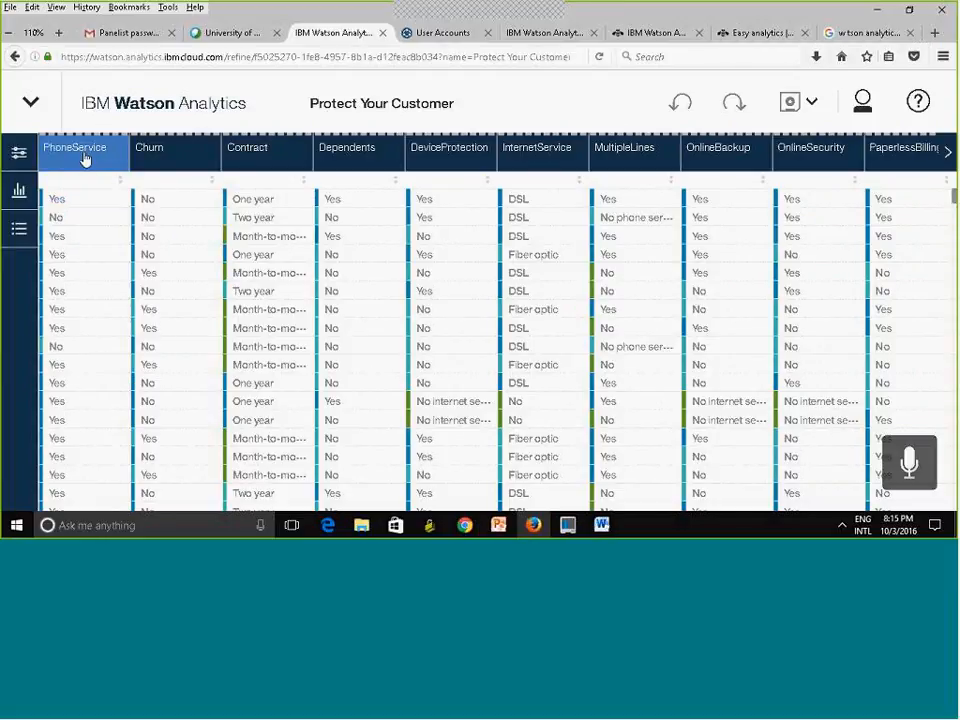
{"action": "left_click", "coordinate": [85, 159]}
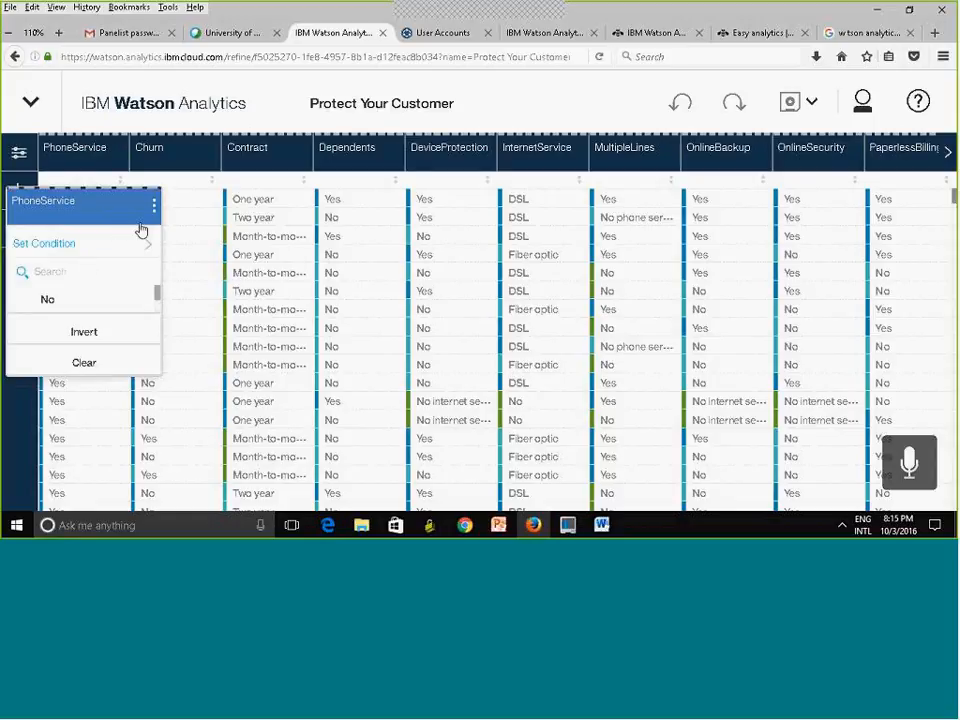
{"action": "mouse_move", "coordinate": [158, 299]}
{"action": "left_mouse_down"}
{"action": "mouse_move", "coordinate": [163, 320]}
{"action": "mouse_move", "coordinate": [162, 292]}
{"action": "mouse_move", "coordinate": [163, 318]}
{"action": "left_mouse_up"}
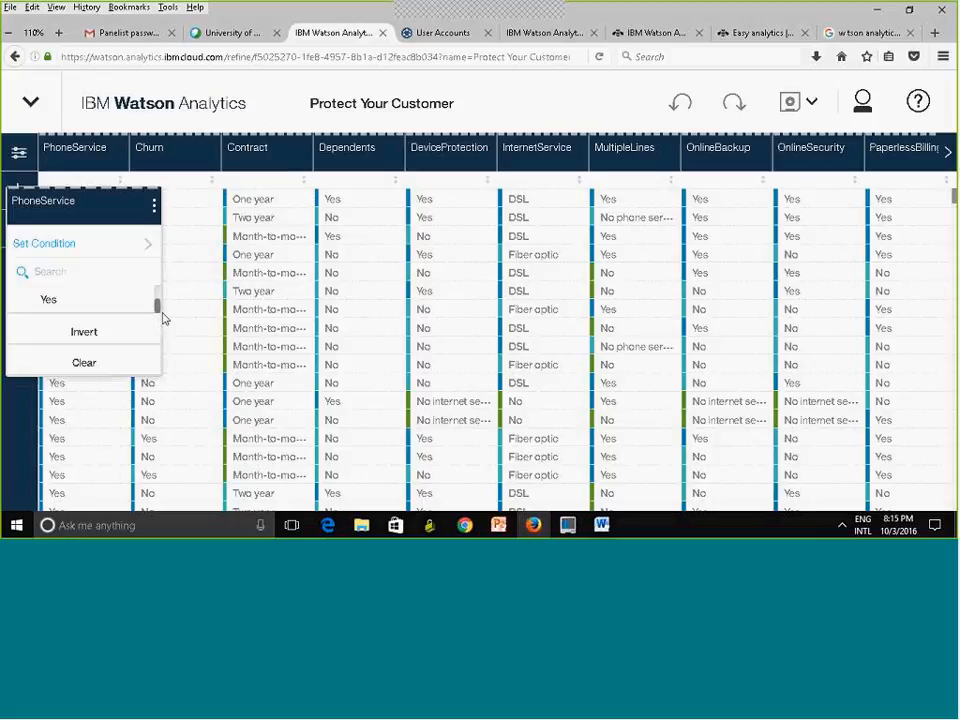
{"action": "left_click", "coordinate": [84, 302]}
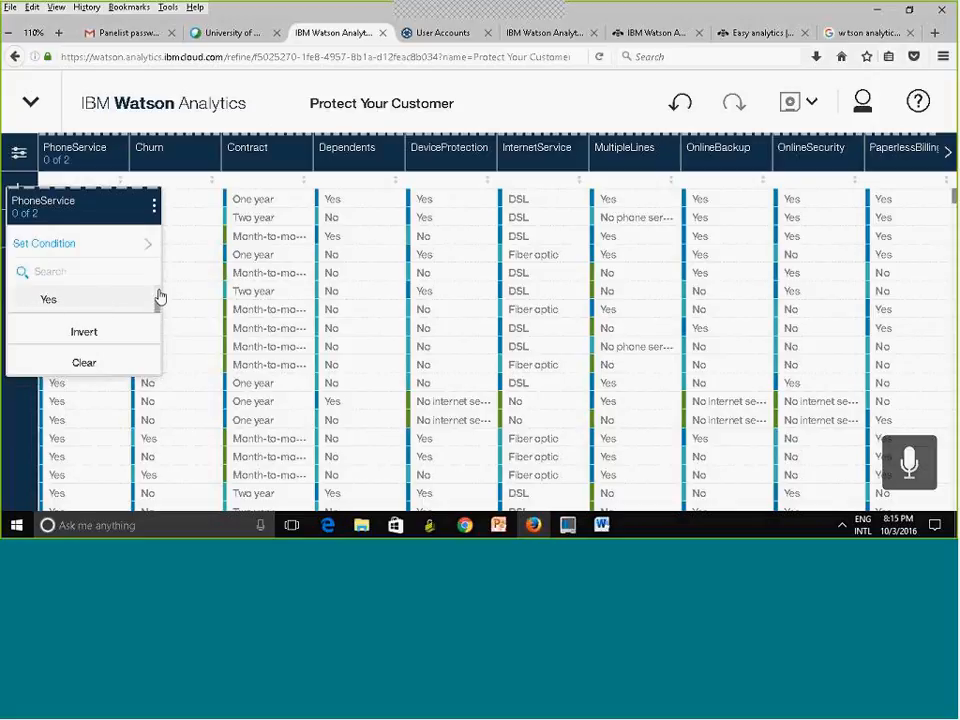
{"action": "left_click", "coordinate": [158, 299]}
{"action": "scroll", "coordinate": [47, 302], "scroll_direction": "up", "scroll_amount": 1}
{"action": "left_click", "coordinate": [55, 305]}
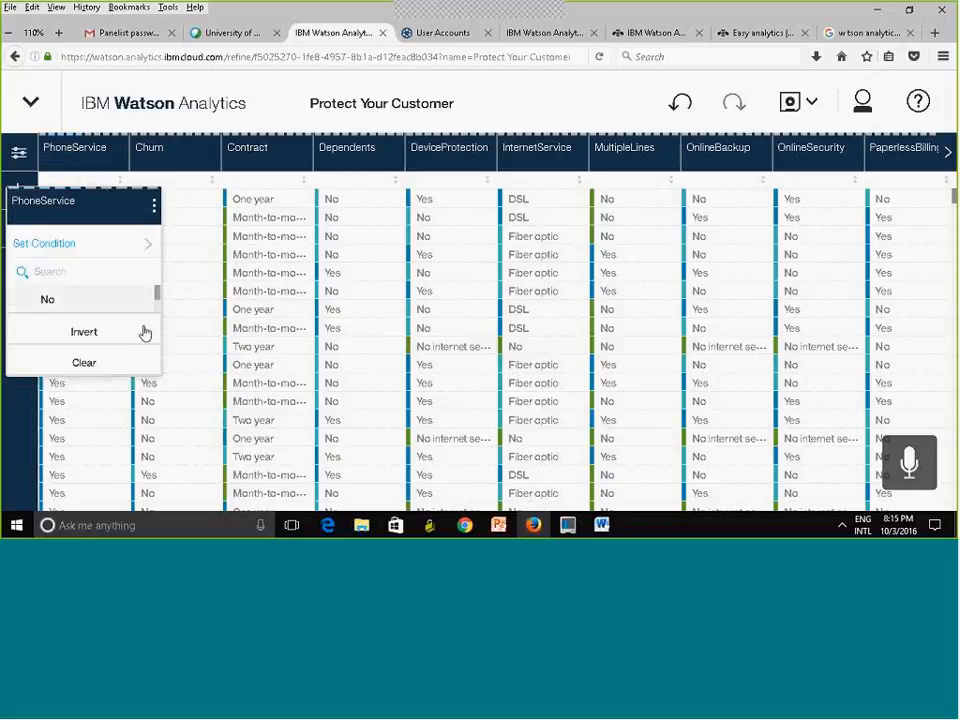
{"action": "left_click", "coordinate": [157, 297]}
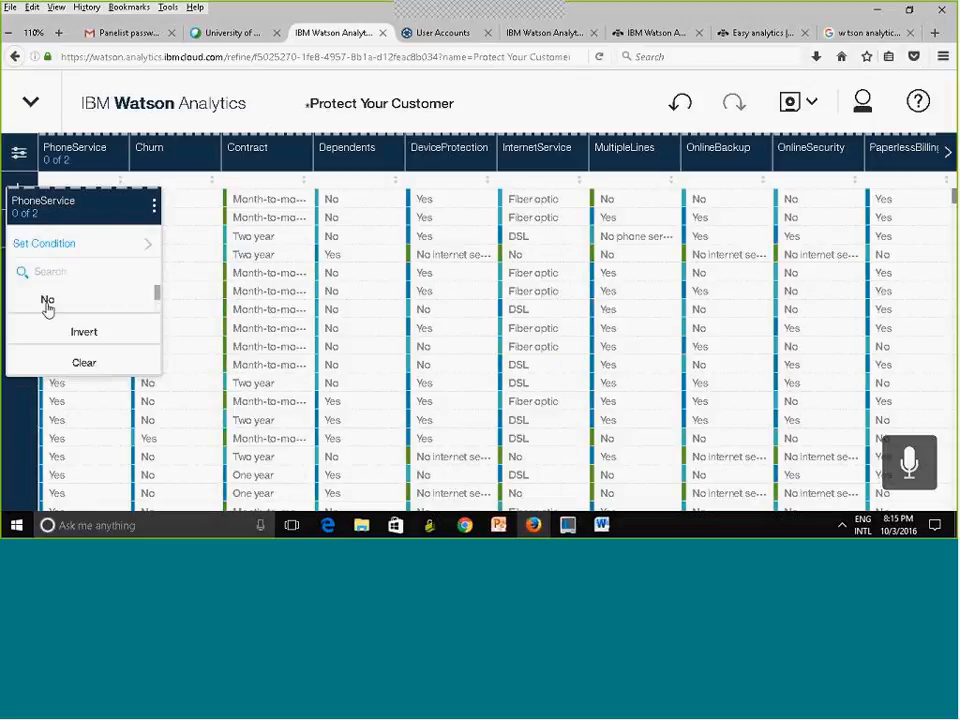
{"action": "left_click", "coordinate": [158, 311]}
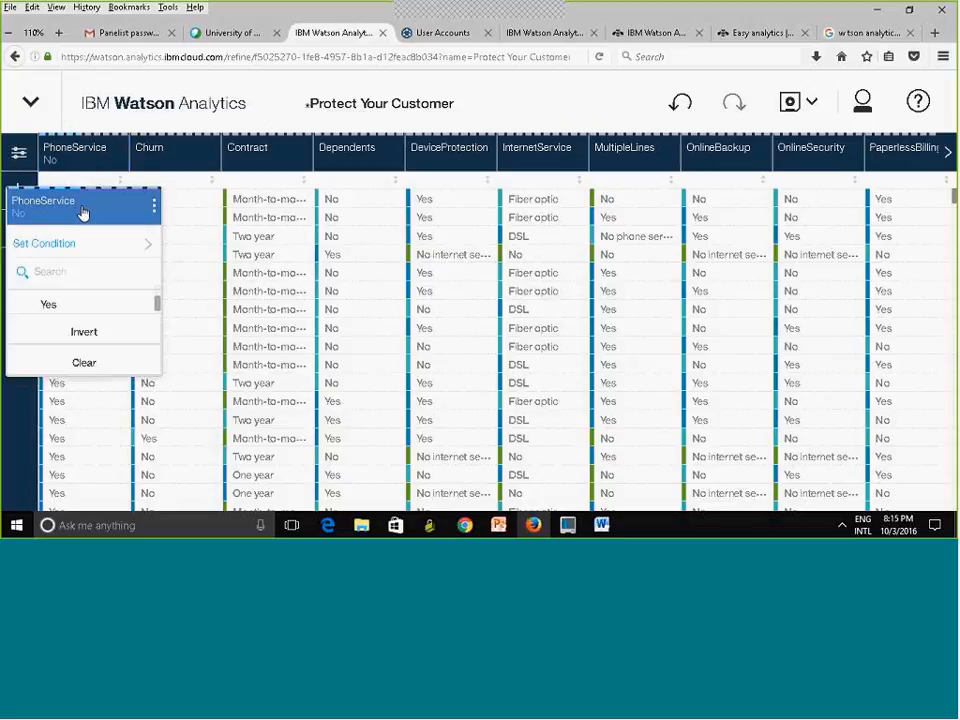
- View the PhoneService column's properties, including which data types are available for it
{"action": "left_click", "coordinate": [154, 208]}
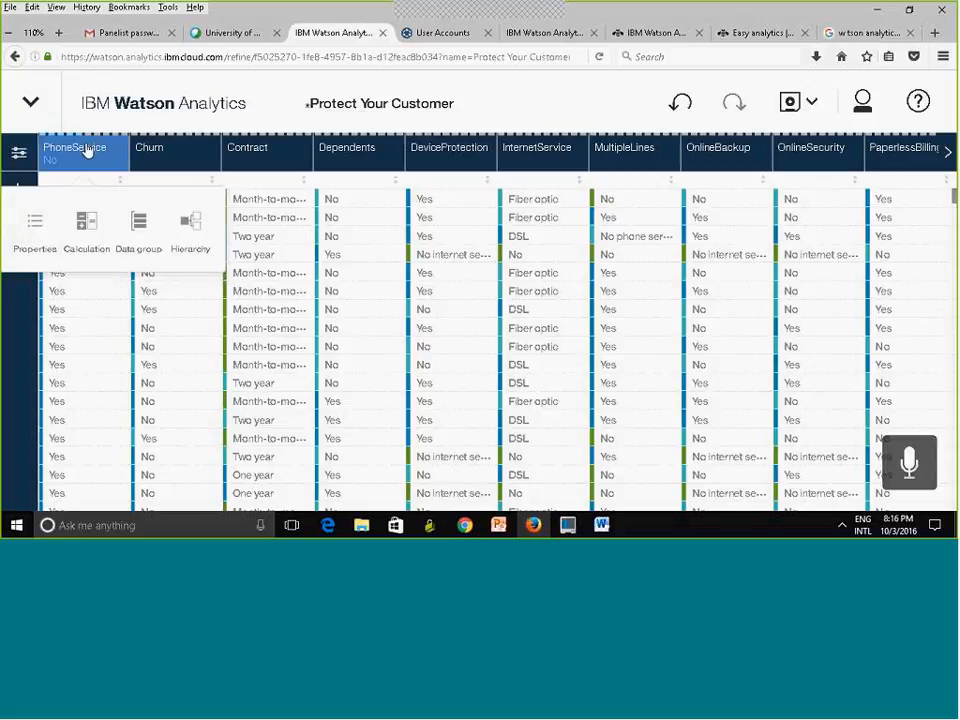
{"action": "left_click", "coordinate": [35, 228]}
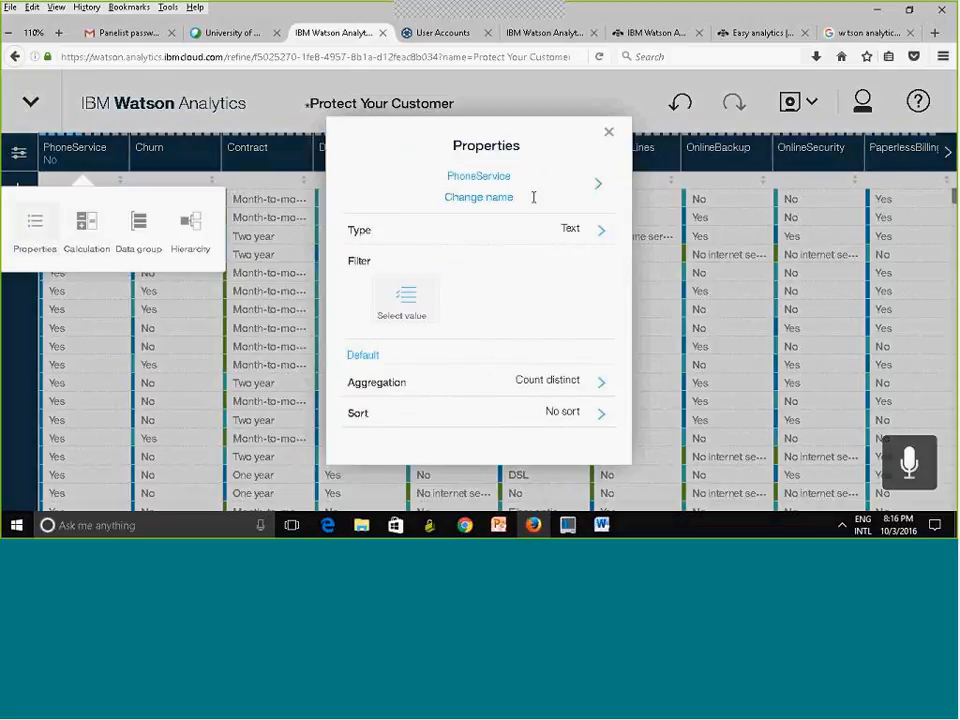
{"action": "left_click", "coordinate": [599, 235]}
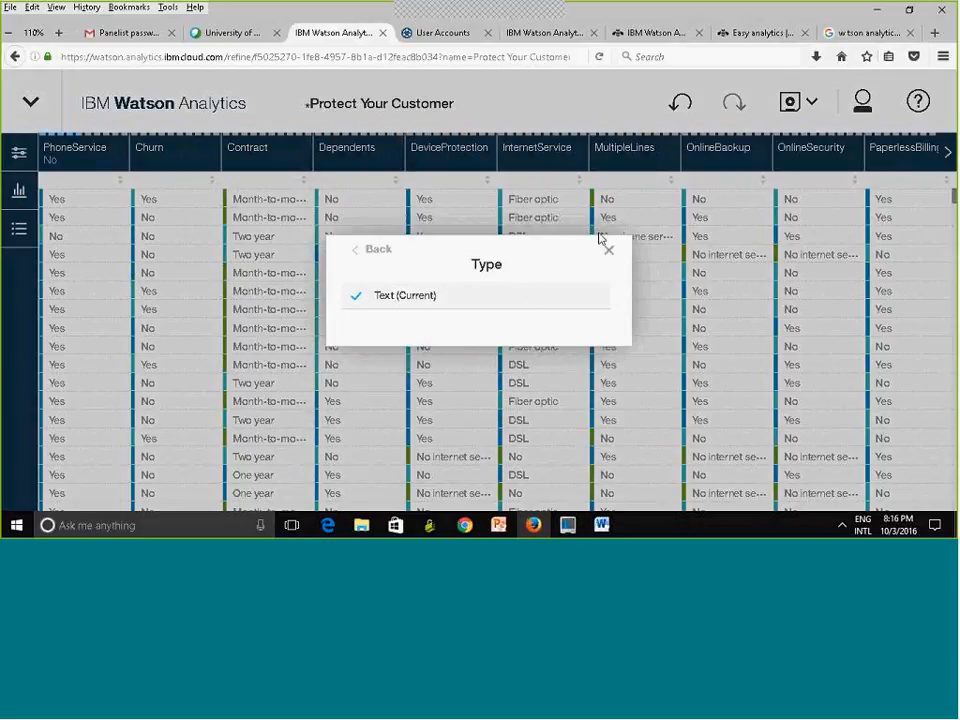
{"action": "left_click", "coordinate": [366, 251]}
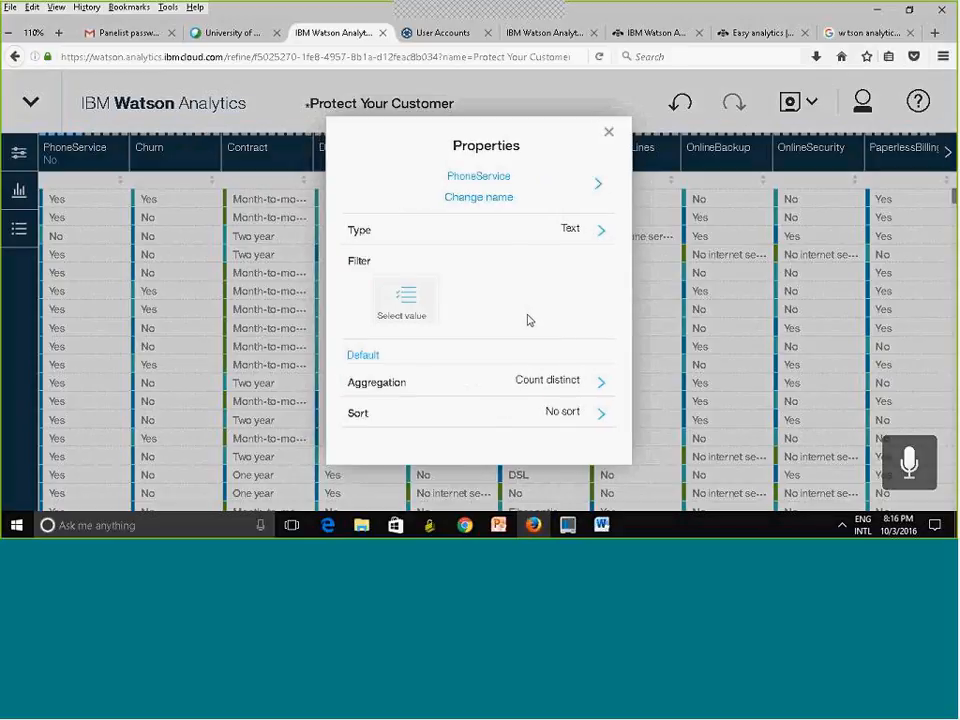
{"action": "left_click", "coordinate": [493, 201]}
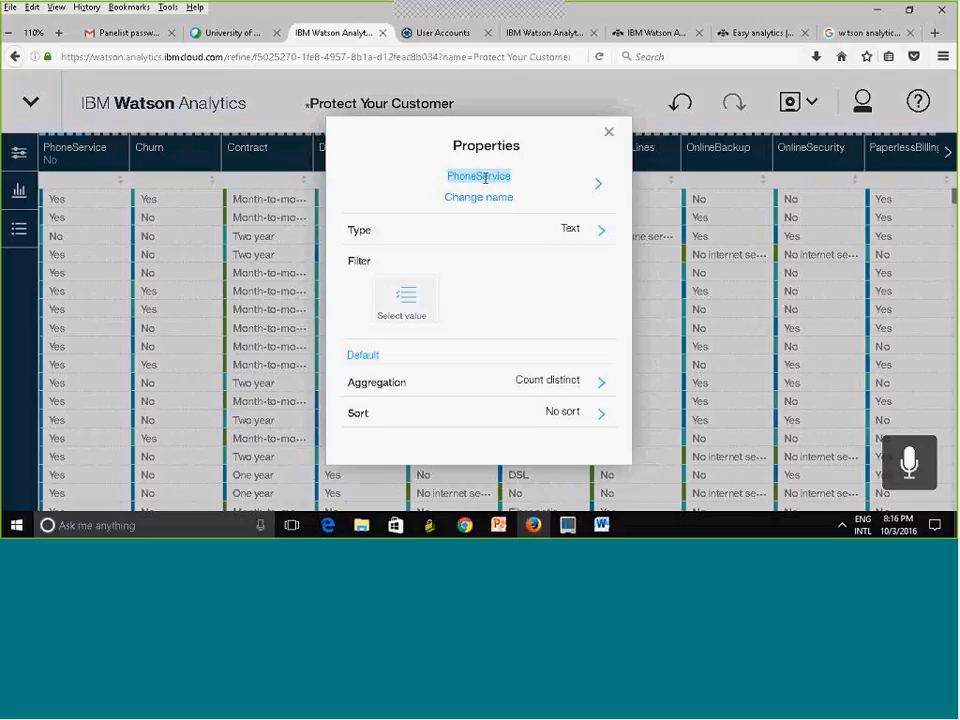
{"action": "left_click", "coordinate": [491, 264]}
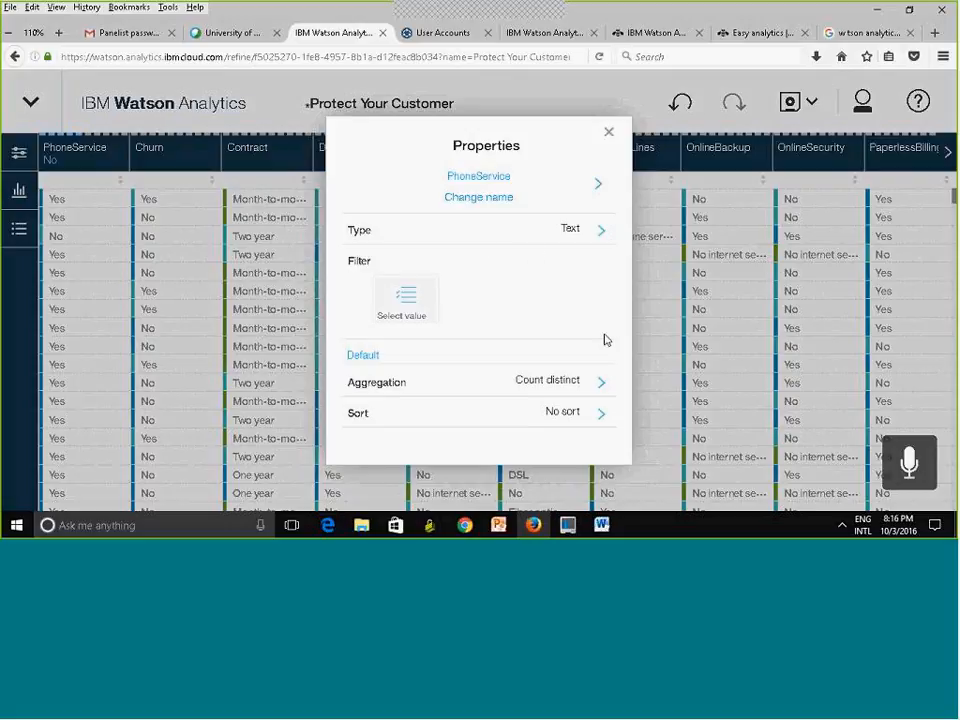
- Set the PhoneService column's default sort to Ascending and close its properties
{"action": "left_click", "coordinate": [601, 414]}
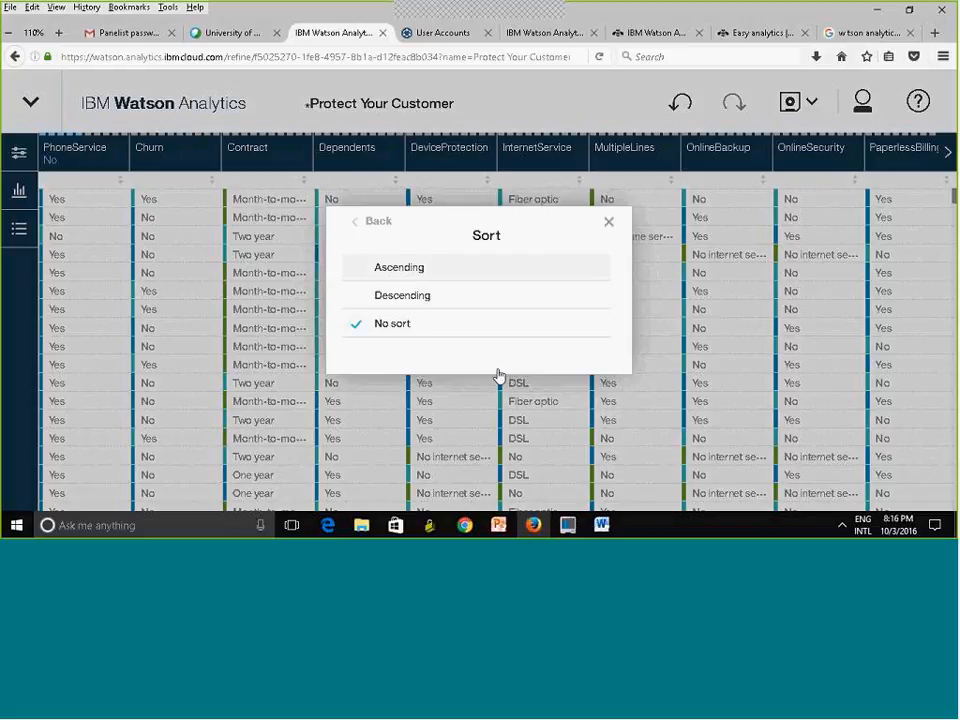
{"action": "left_click", "coordinate": [374, 272]}
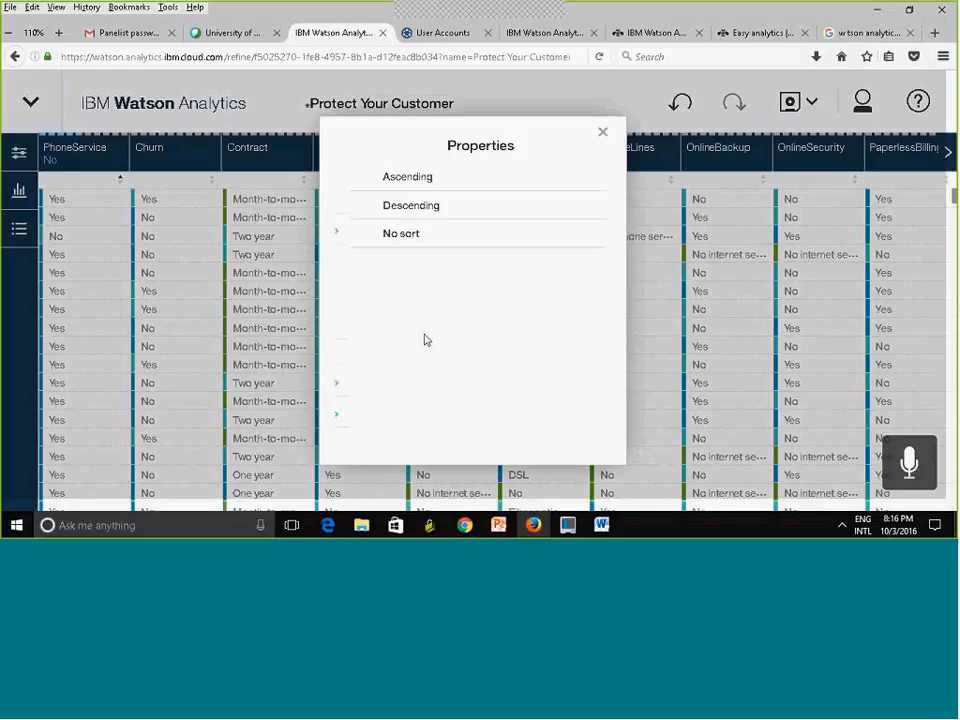
{"action": "left_click", "coordinate": [384, 184]}
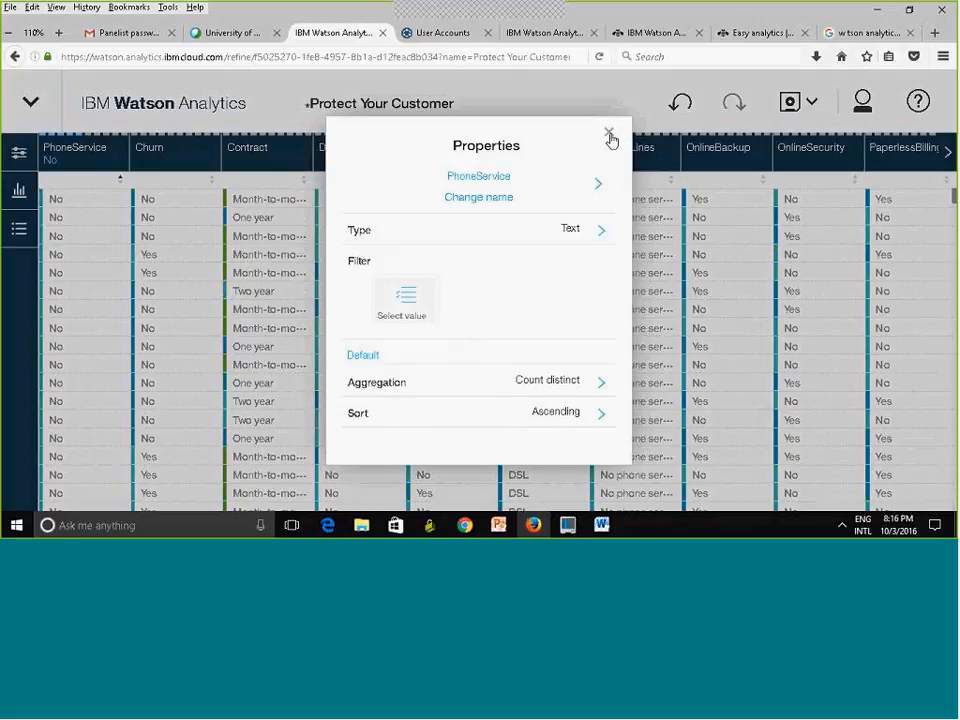
{"action": "left_click", "coordinate": [658, 162]}
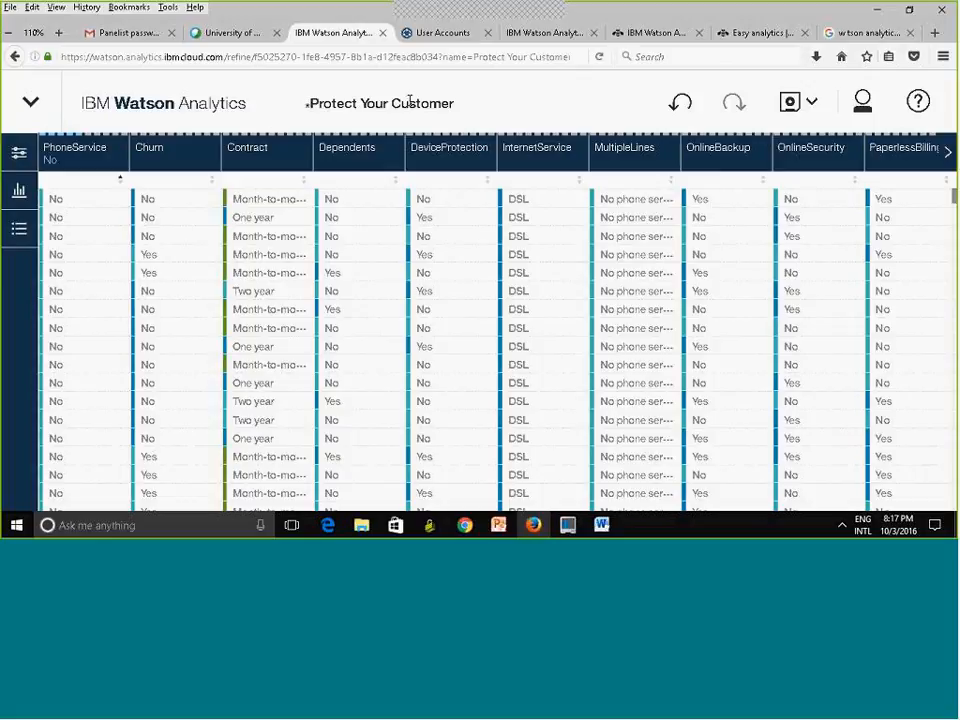
- Save the refined data set as Protect Your Customer Refinement in the Assignment 1 folder under Personal
{"action": "left_click", "coordinate": [813, 106]}
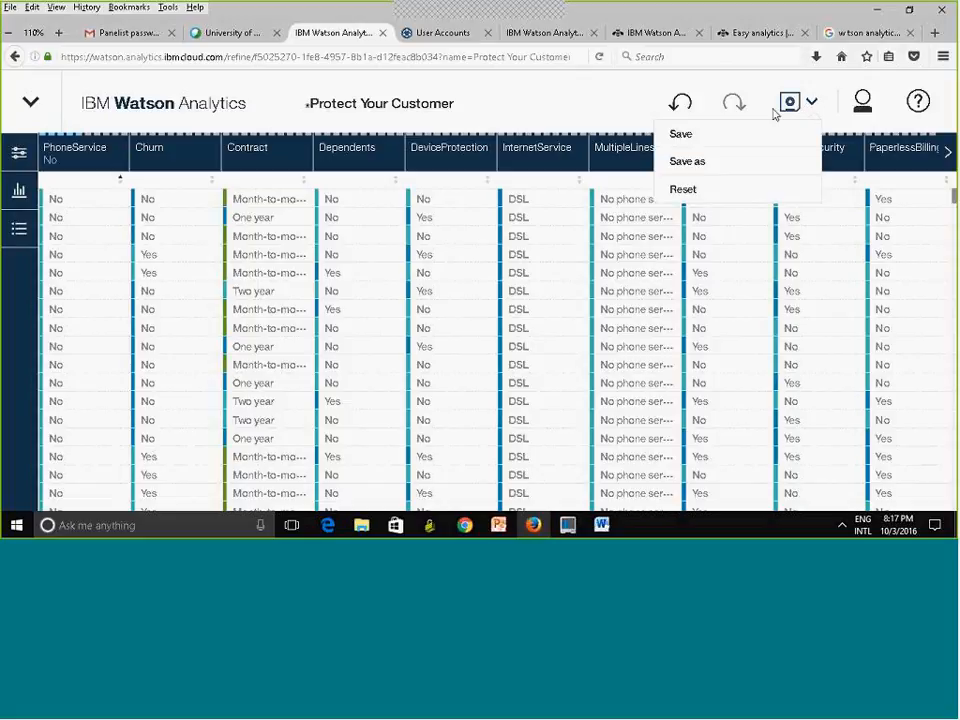
{"action": "left_click", "coordinate": [722, 165]}
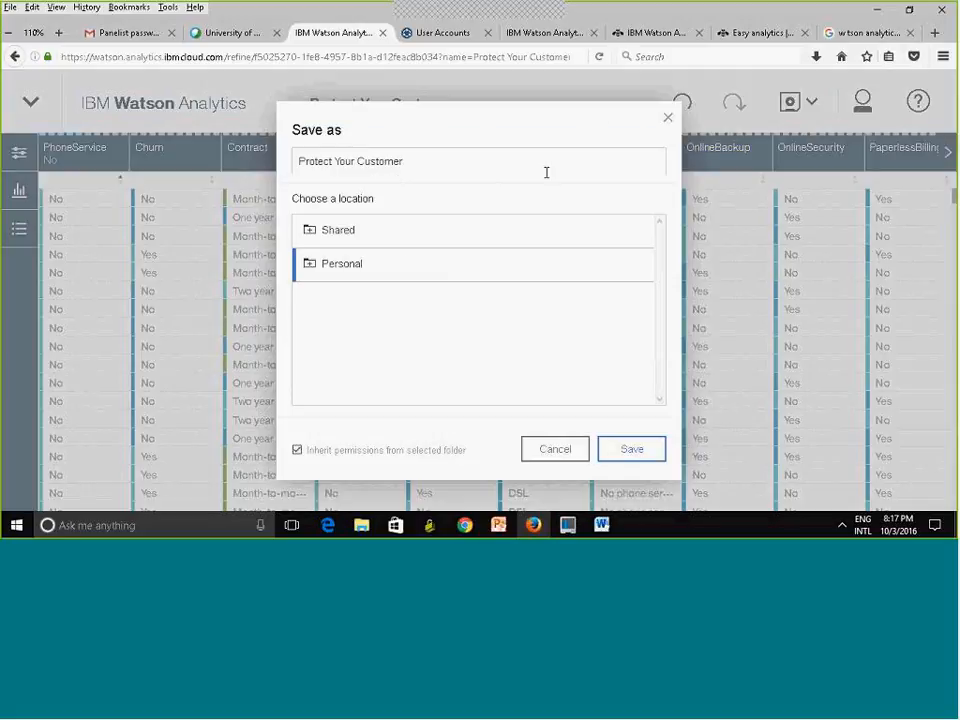
{"action": "left_click", "coordinate": [310, 266]}
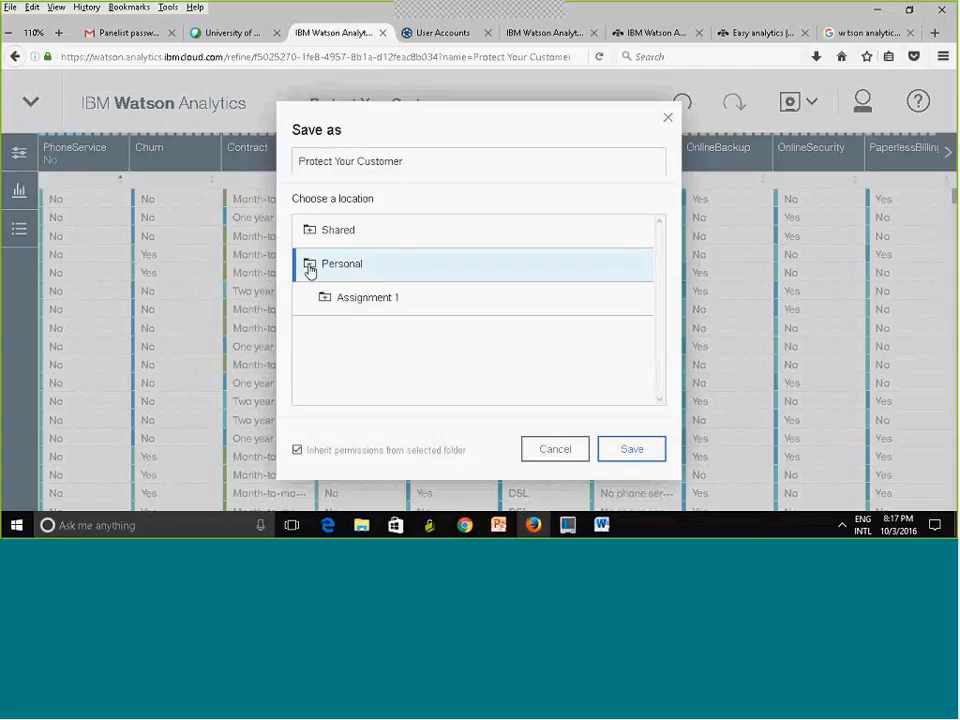
{"action": "left_click", "coordinate": [334, 304]}
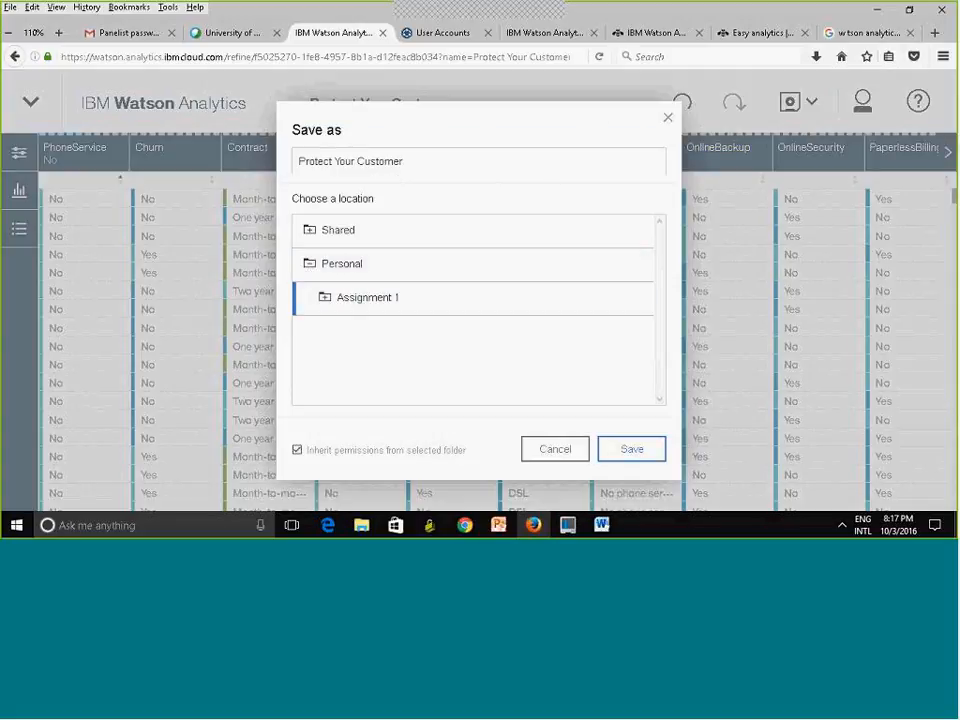
{"action": "left_click", "coordinate": [413, 165]}
{"action": "type", "text": "L"}
{"action": "key", "text": "BackSpace"}
{"action": "type", "text": "Rehneme"}
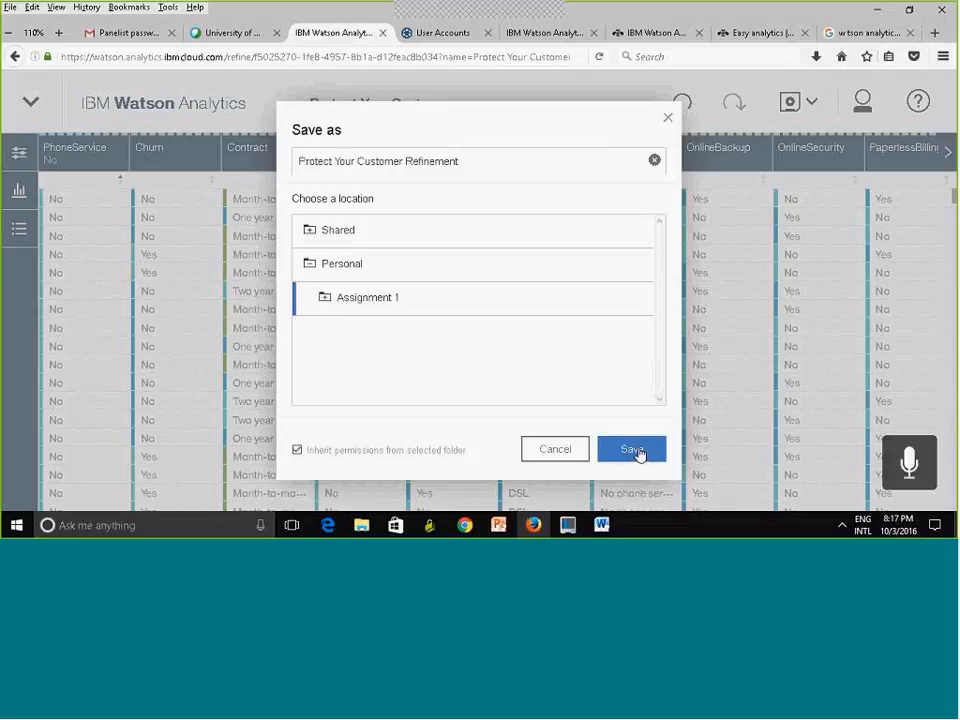
{"action": "left_click", "coordinate": [634, 450]}
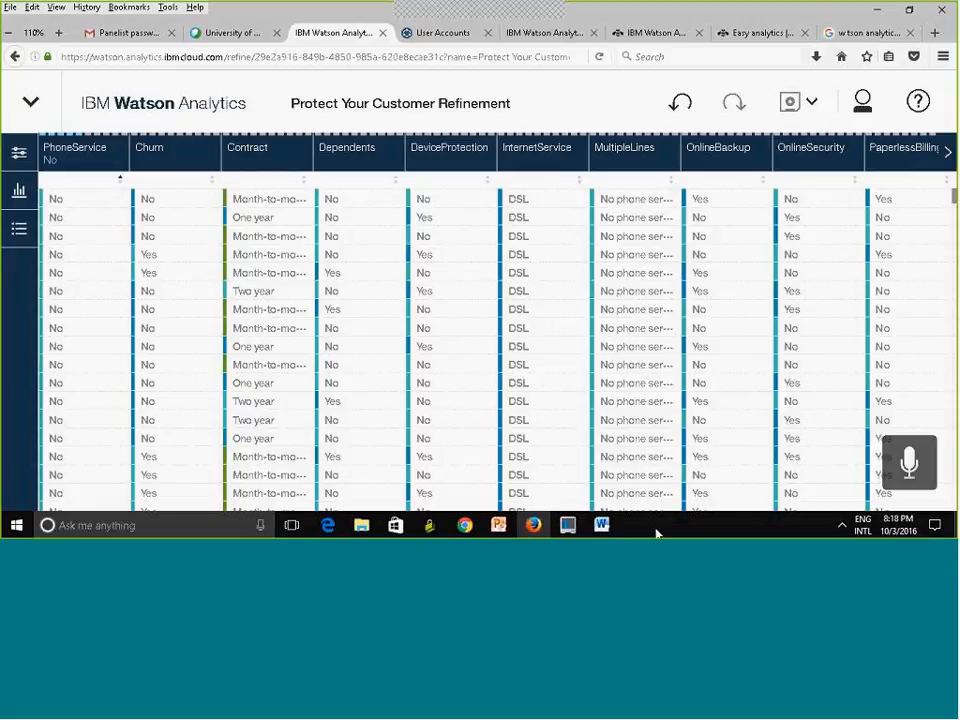
- Examine the remaining columns with their type, aggregation and sort settings, and display each column's data quality metrics
{"action": "left_click", "coordinate": [946, 155]}
{"action": "left_click", "coordinate": [946, 155]}
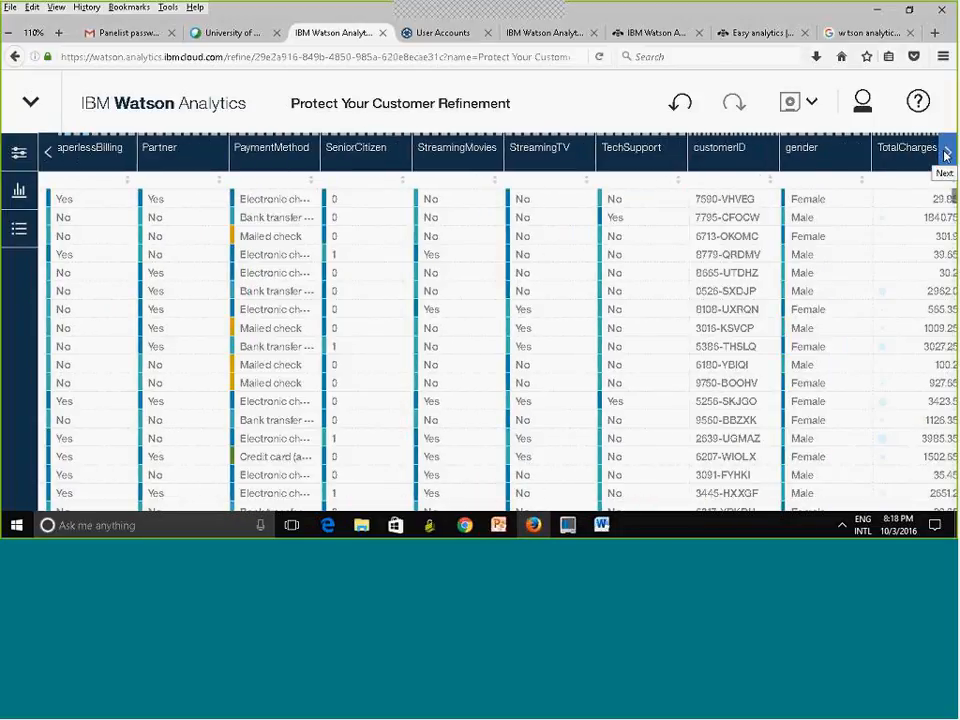
{"action": "left_click", "coordinate": [946, 155]}
{"action": "left_click", "coordinate": [946, 155]}
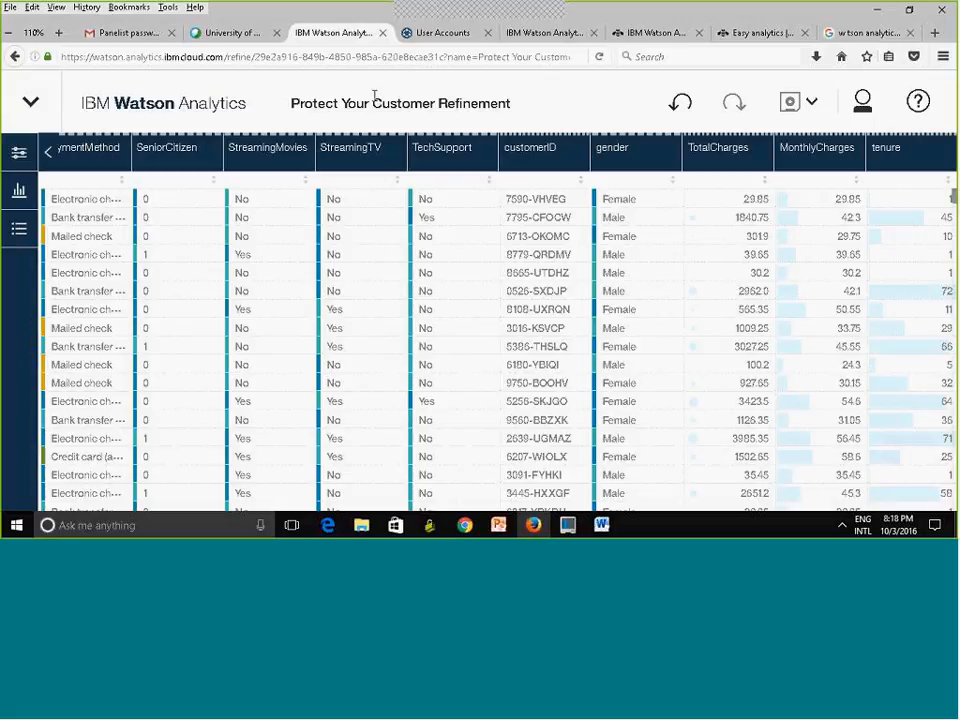
{"action": "left_click", "coordinate": [18, 232]}
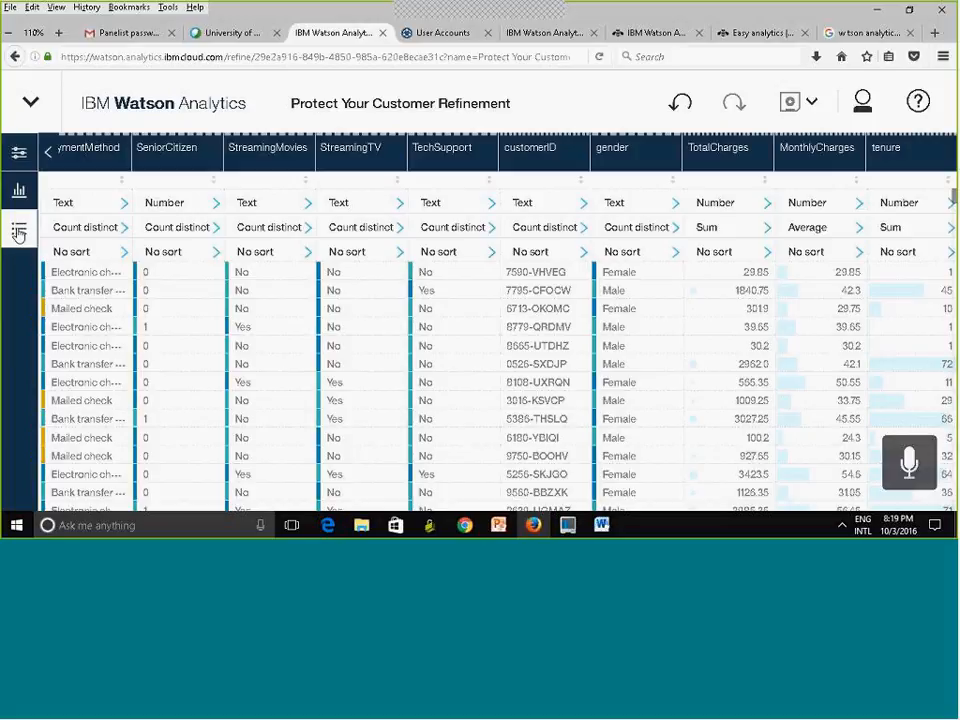
{"action": "left_click", "coordinate": [9, 242]}
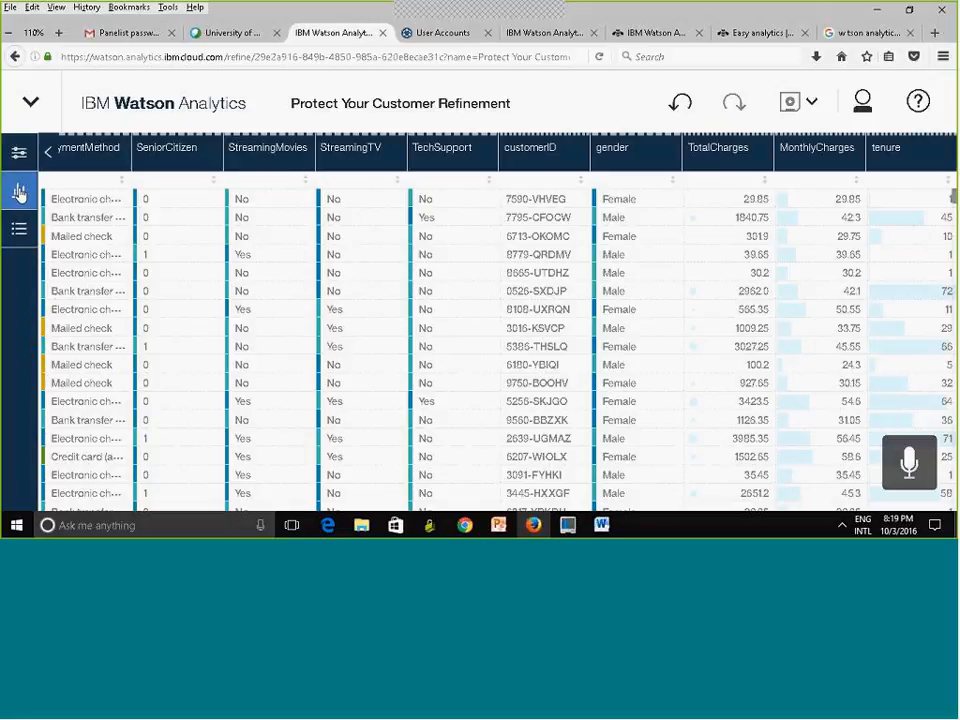
{"action": "left_click", "coordinate": [19, 193]}
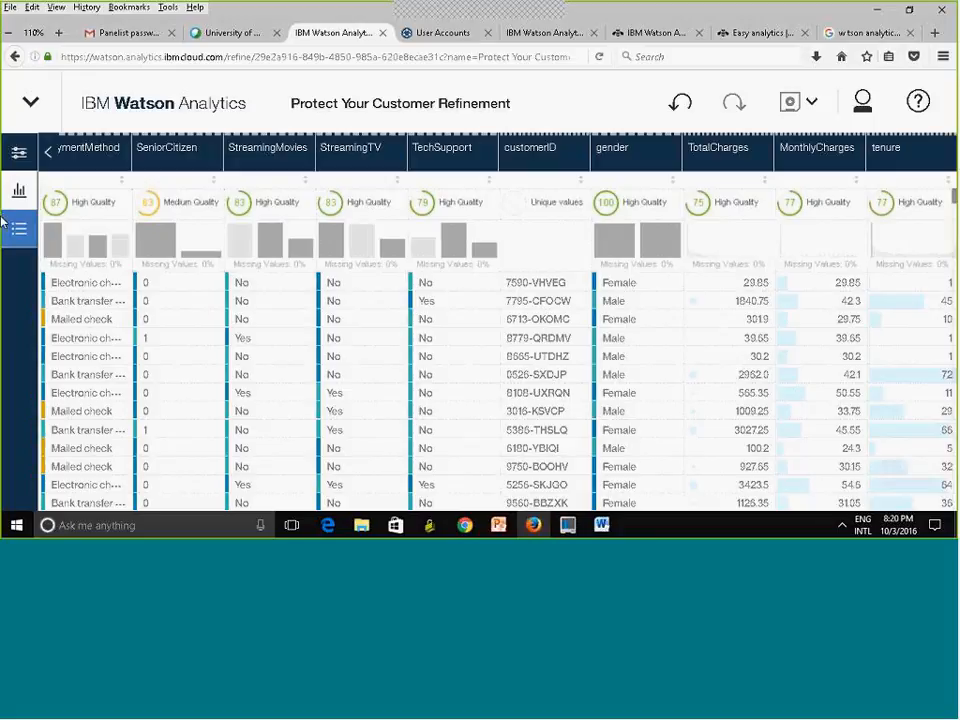
- Hide the Contract and customerID columns, searching the column list for id to find the latter, and clear the search
{"action": "left_click", "coordinate": [17, 158]}
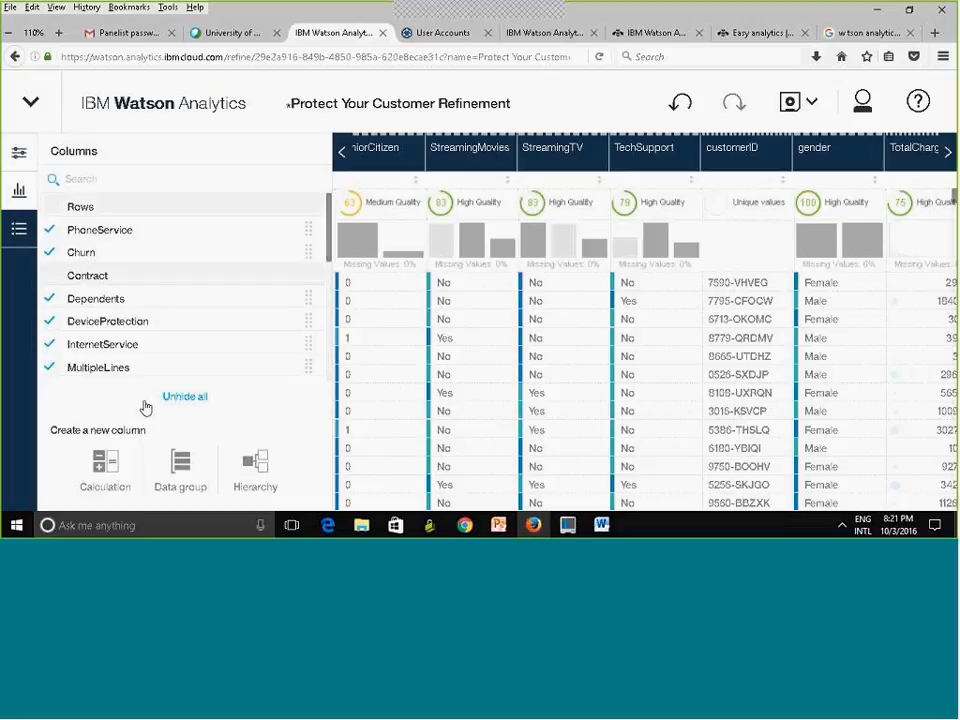
{"action": "left_click", "coordinate": [102, 174]}
{"action": "type", "text": "id"}
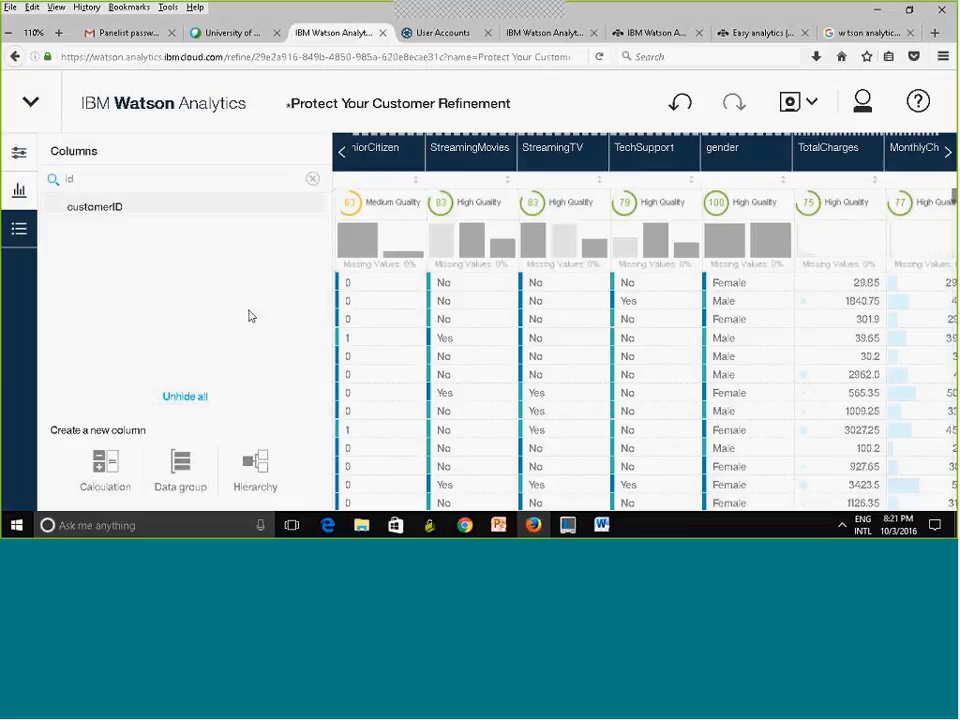
{"action": "left_click", "coordinate": [312, 182]}
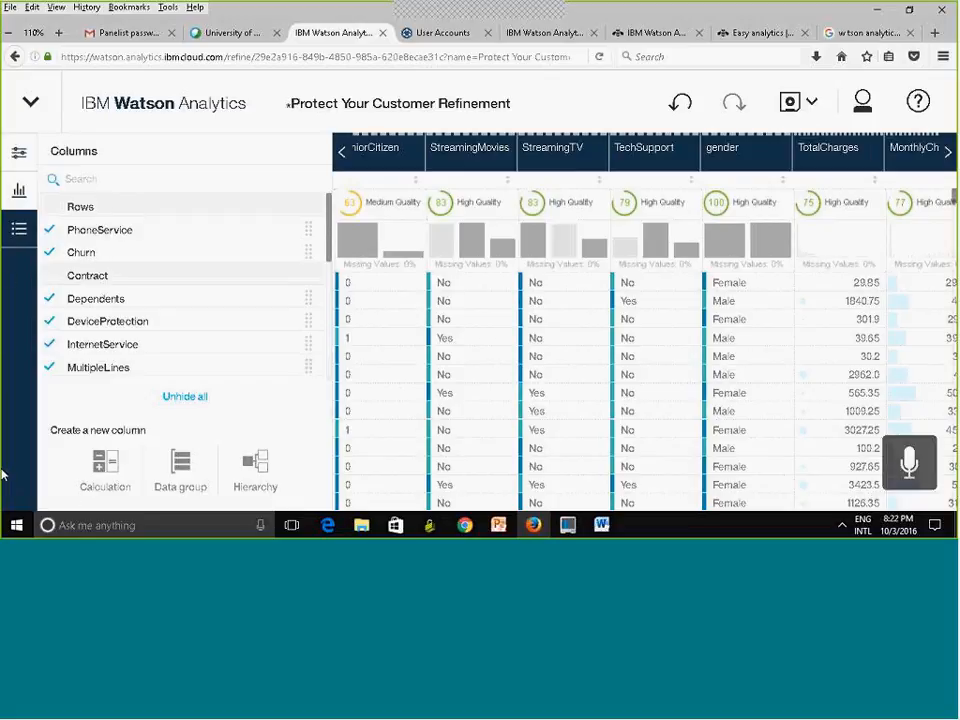
- Create a calculated column named NewMonthlyCharges that adds 1000 to the MonthlyCharges column
{"action": "left_click", "coordinate": [106, 468]}
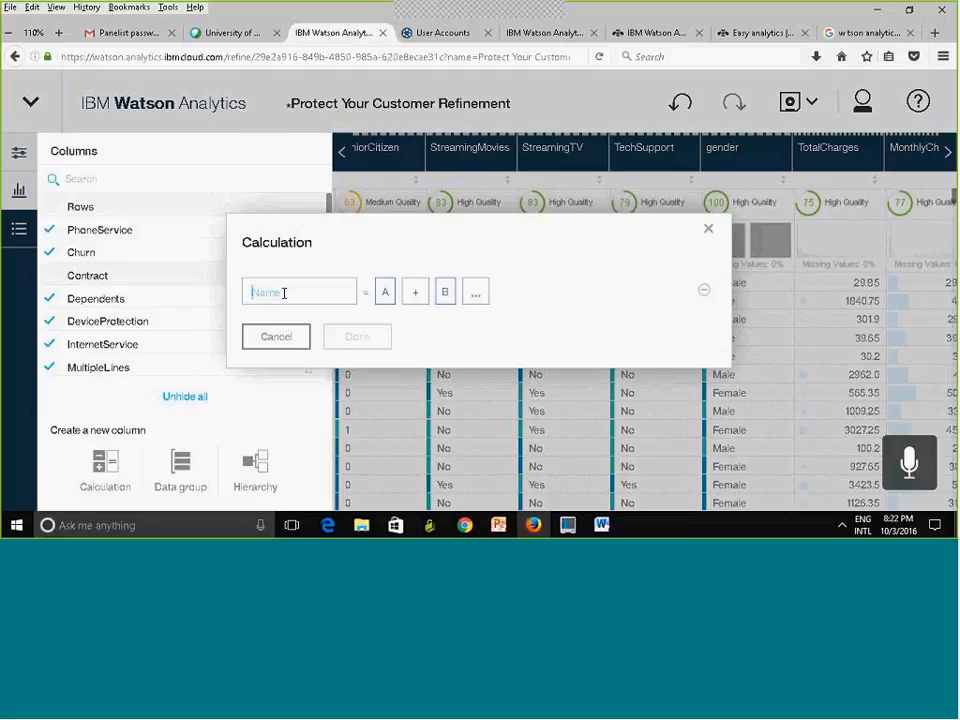
{"action": "type", "text": "NewMo"}
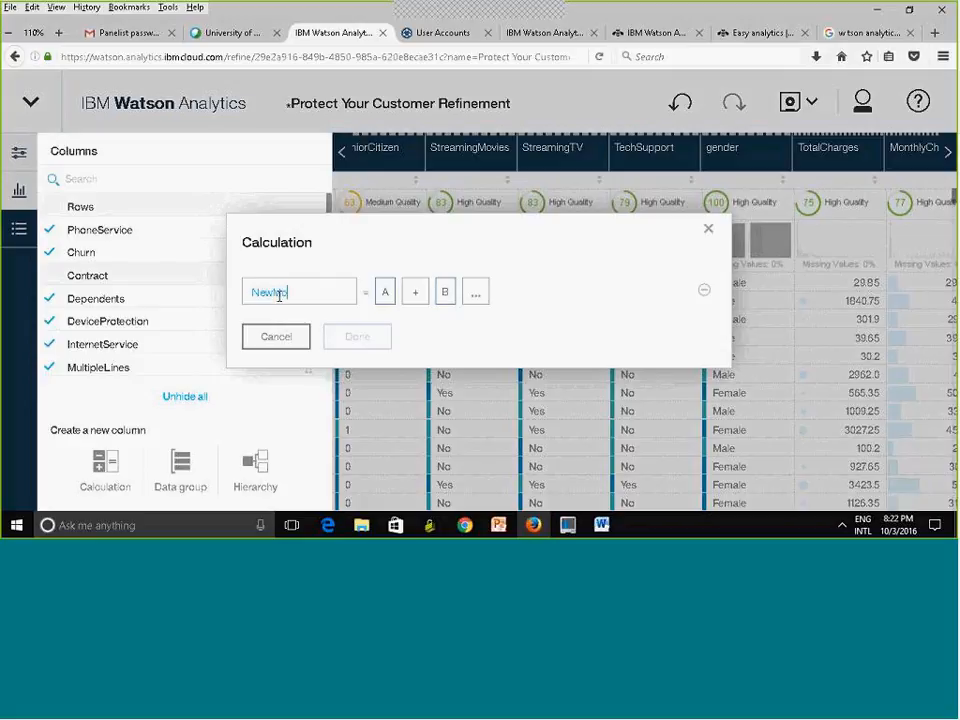
{"action": "type", "text": "nthly"}
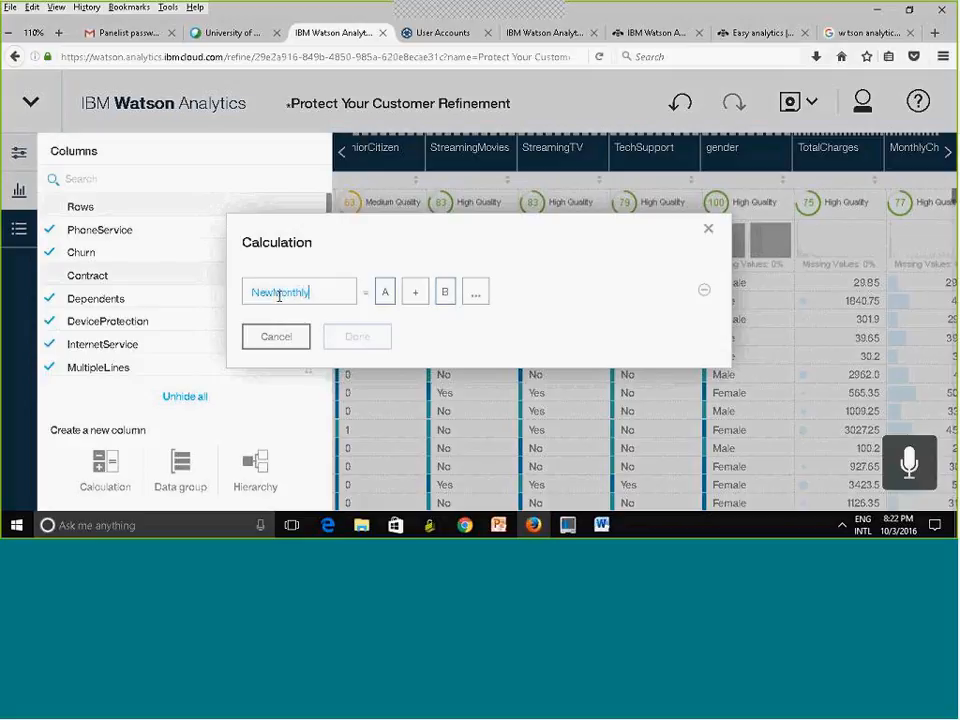
{"action": "type", "text": "Charges"}
{"action": "left_click", "coordinate": [385, 292]}
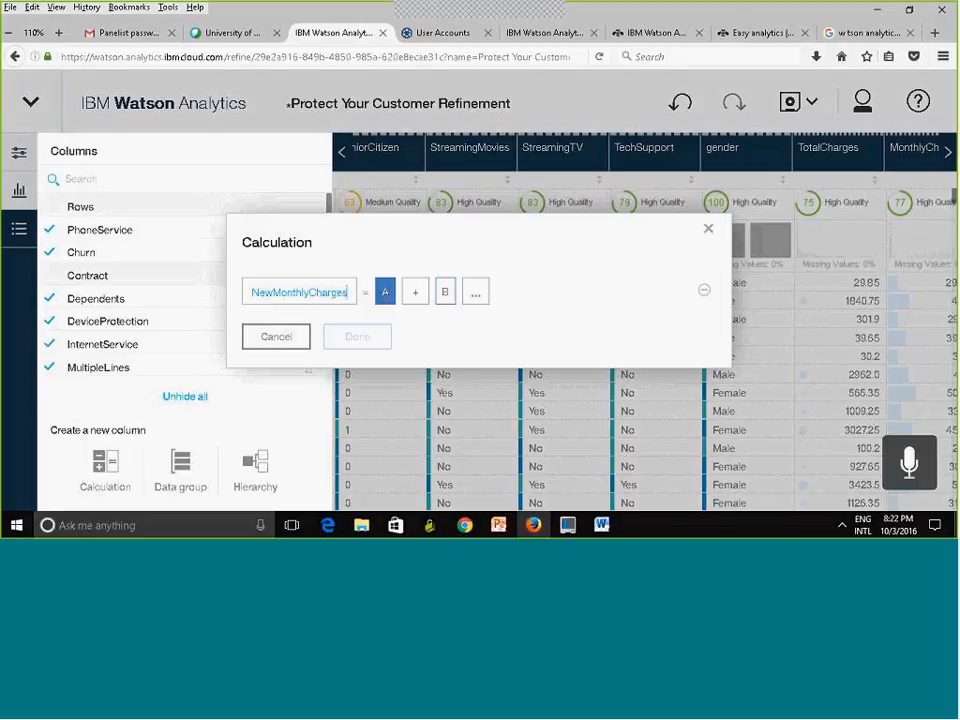
{"action": "left_click", "coordinate": [385, 292]}
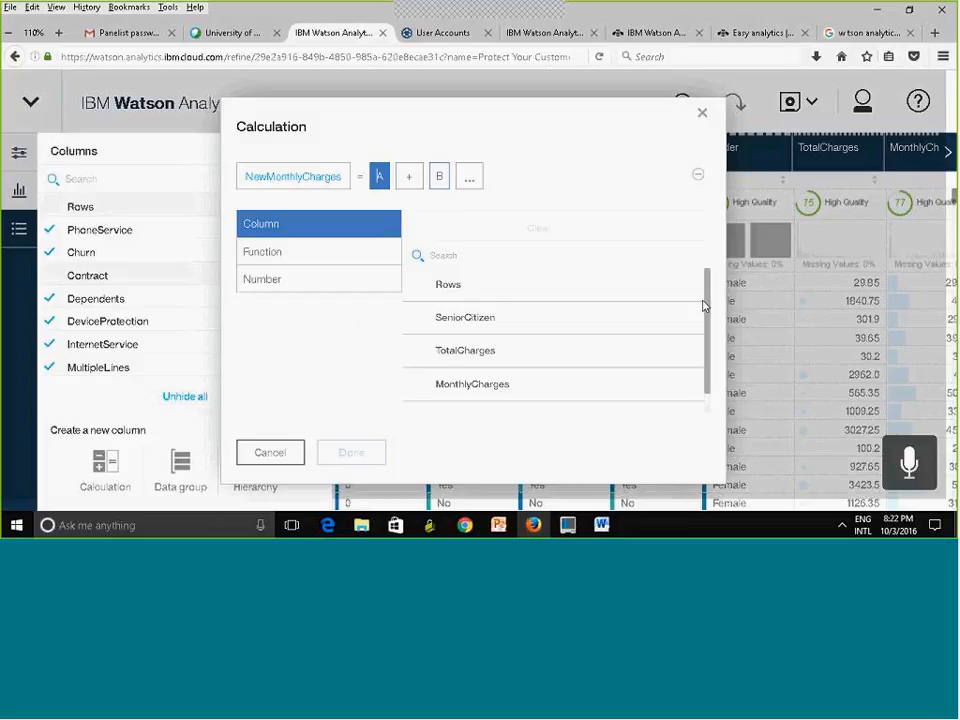
{"action": "left_click", "coordinate": [568, 395]}
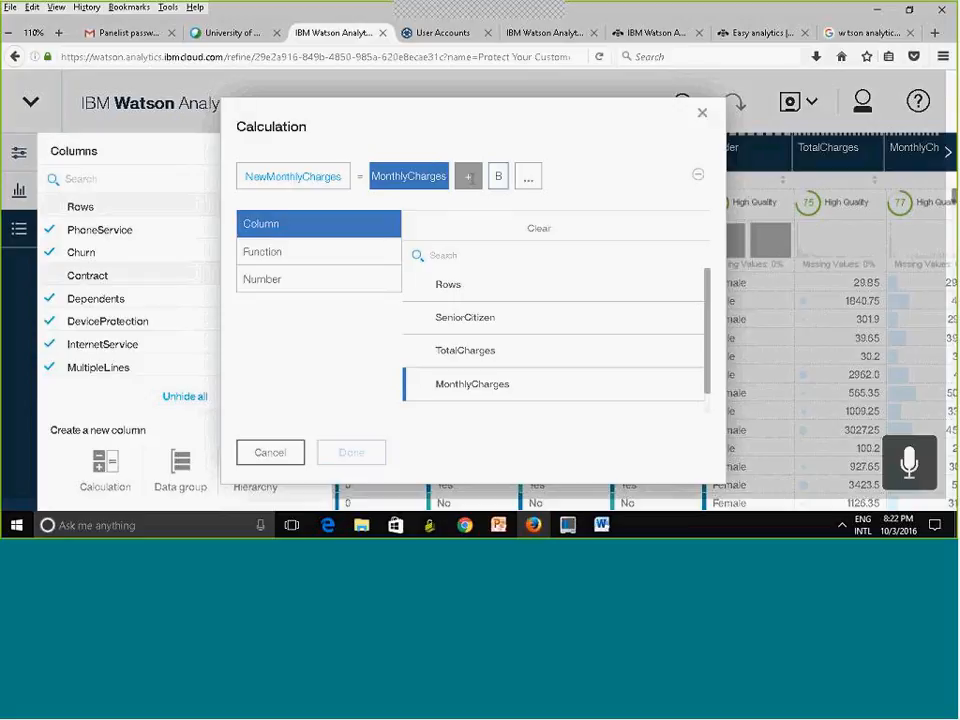
{"action": "left_click", "coordinate": [498, 176]}
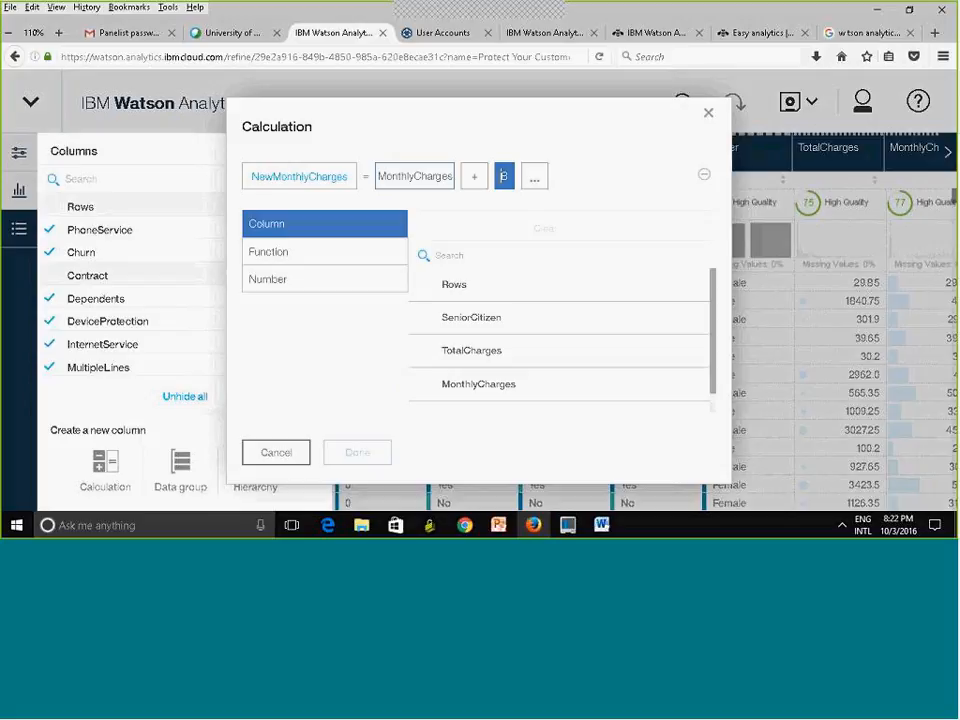
{"action": "left_click", "coordinate": [270, 283]}
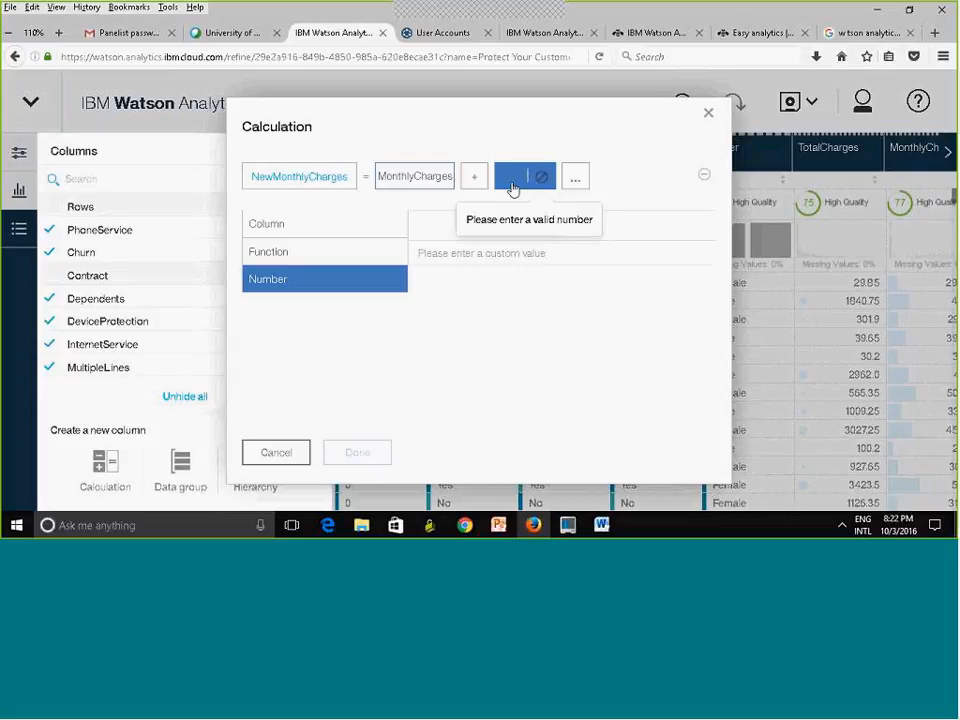
{"action": "type", "text": "1000"}
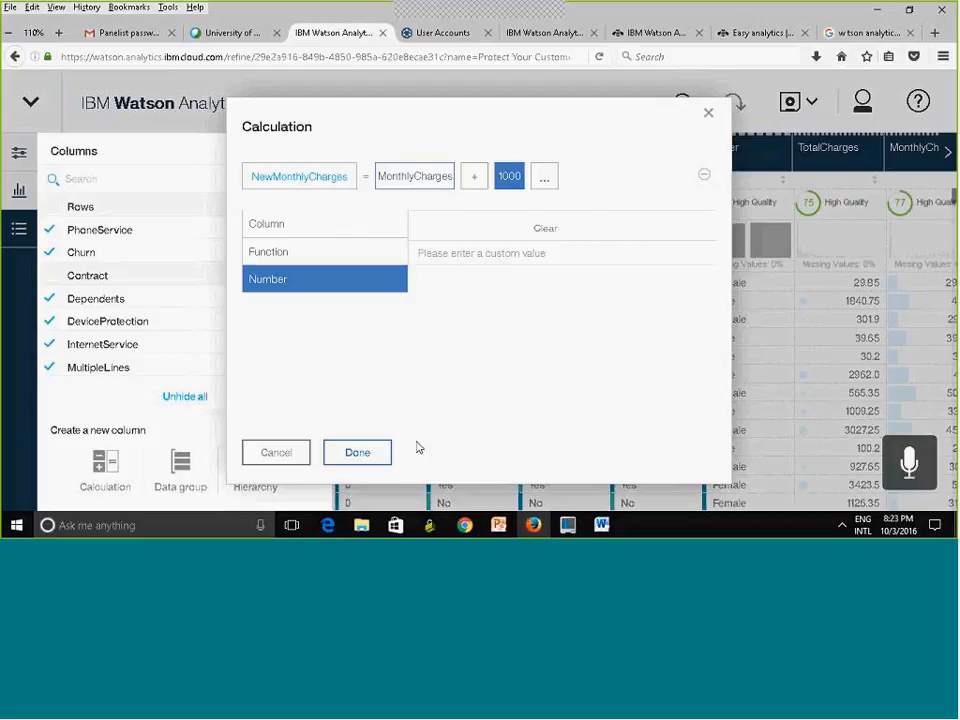
{"action": "left_click", "coordinate": [358, 455]}
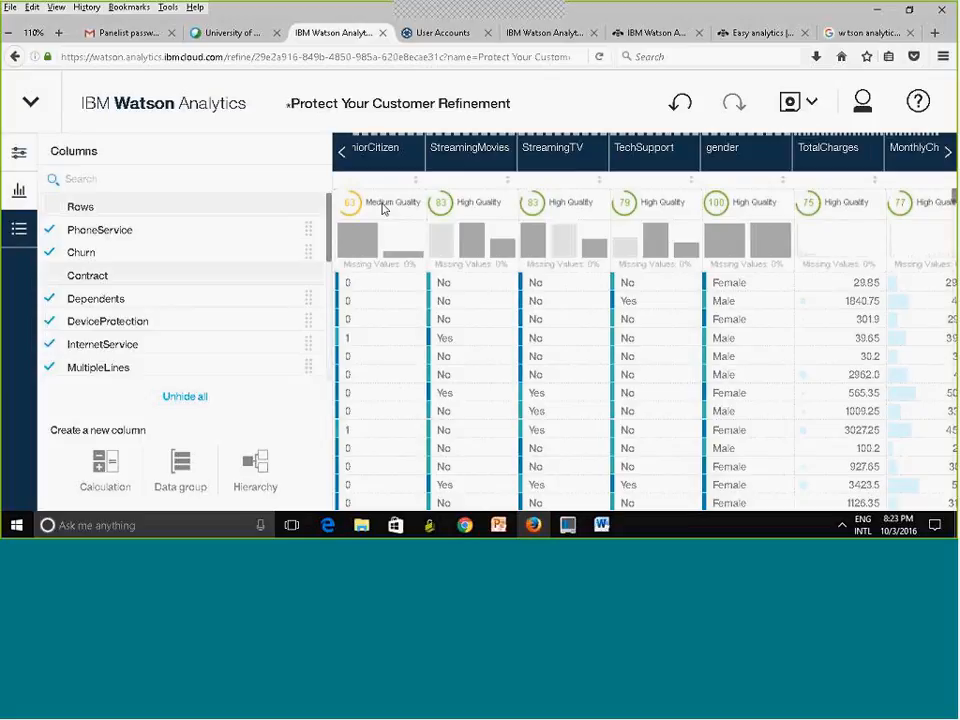
- Close the column list and sort the data by the NewMonthlyCharges column in descending order
{"action": "left_click", "coordinate": [16, 166]}
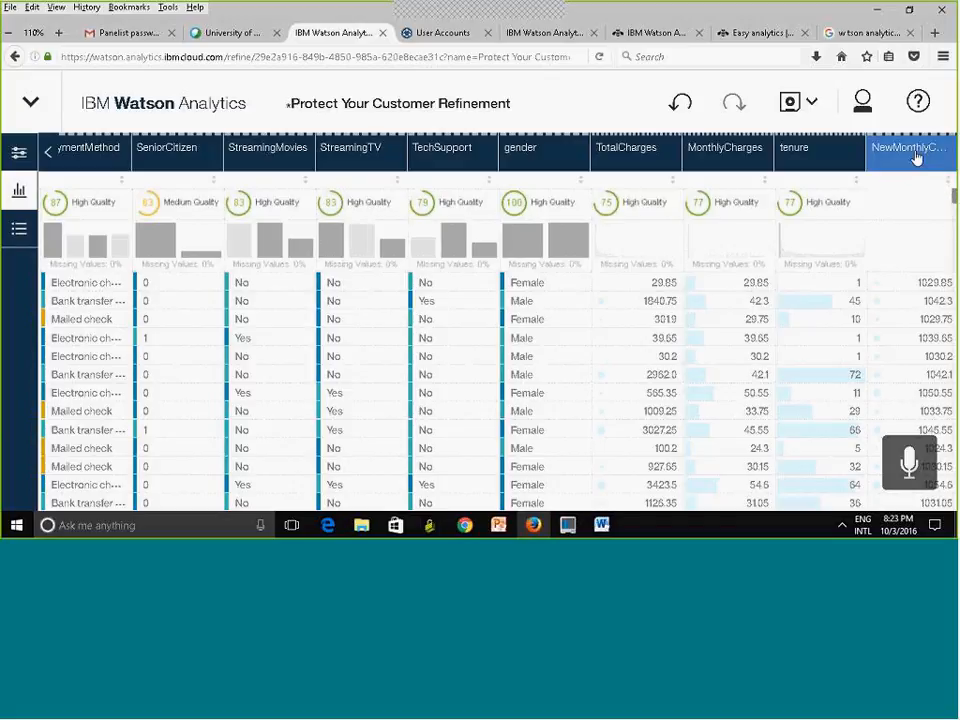
{"action": "left_click", "coordinate": [45, 155]}
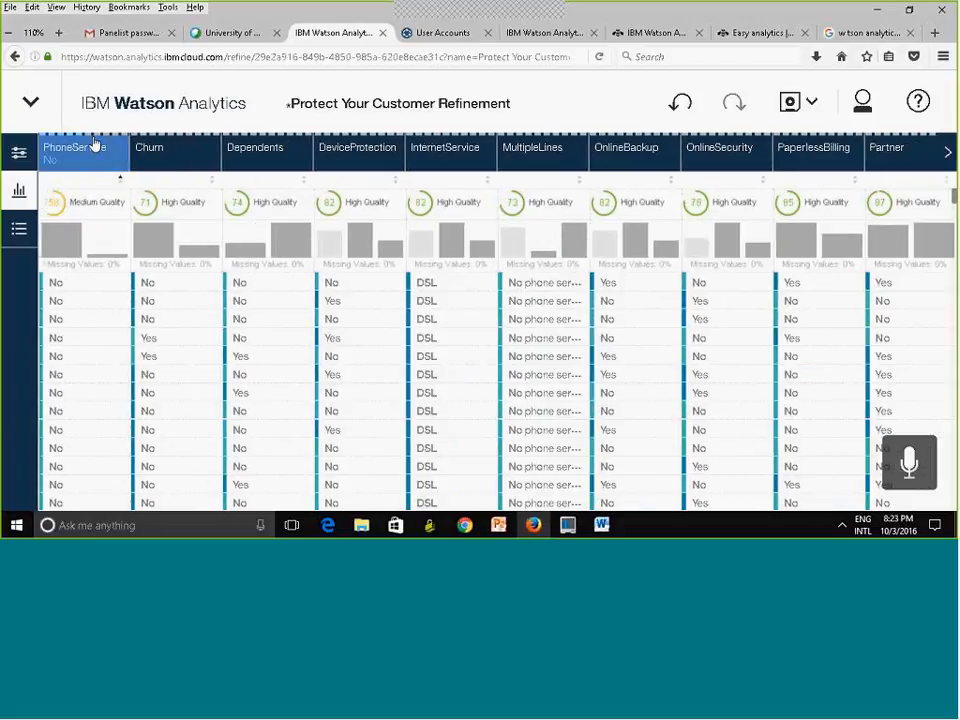
{"action": "left_click", "coordinate": [947, 152]}
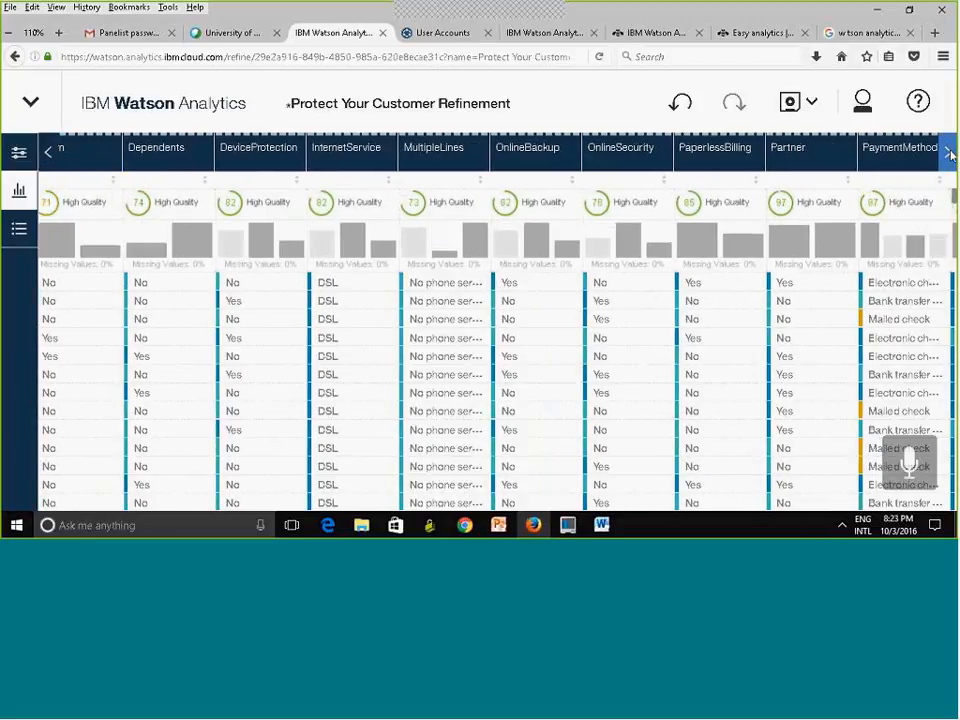
{"action": "left_click", "coordinate": [950, 153]}
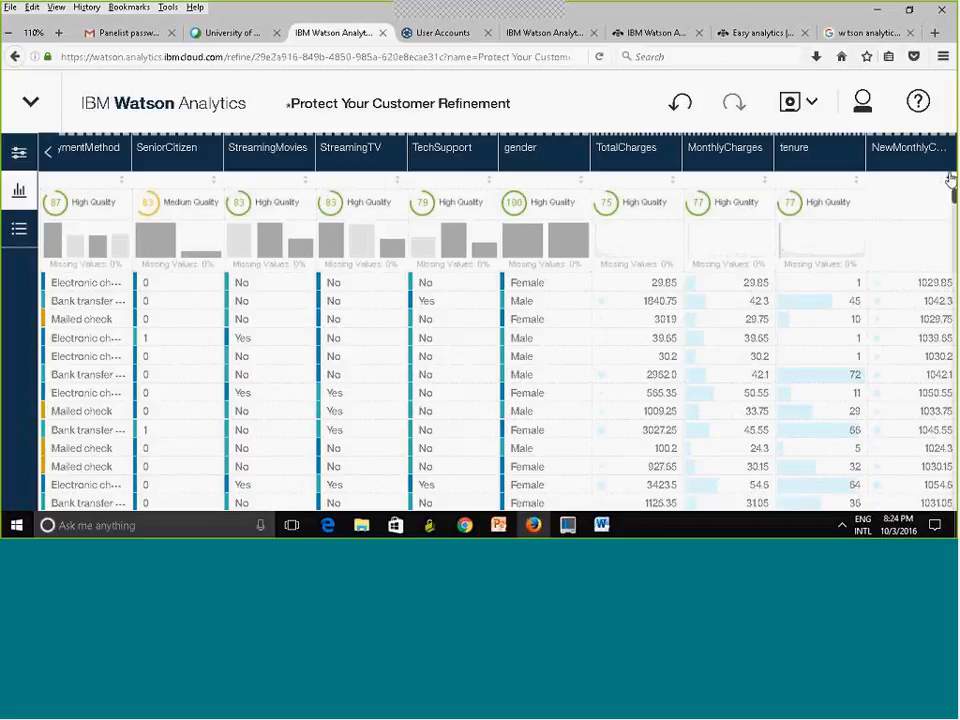
{"action": "left_click", "coordinate": [950, 179]}
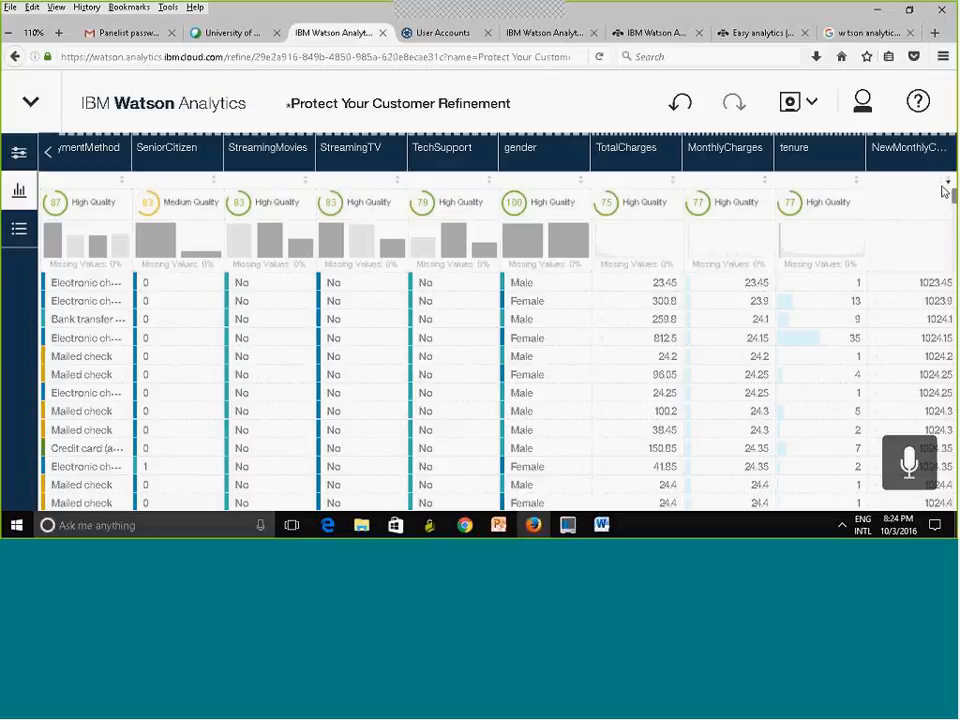
{"action": "left_click", "coordinate": [943, 190]}
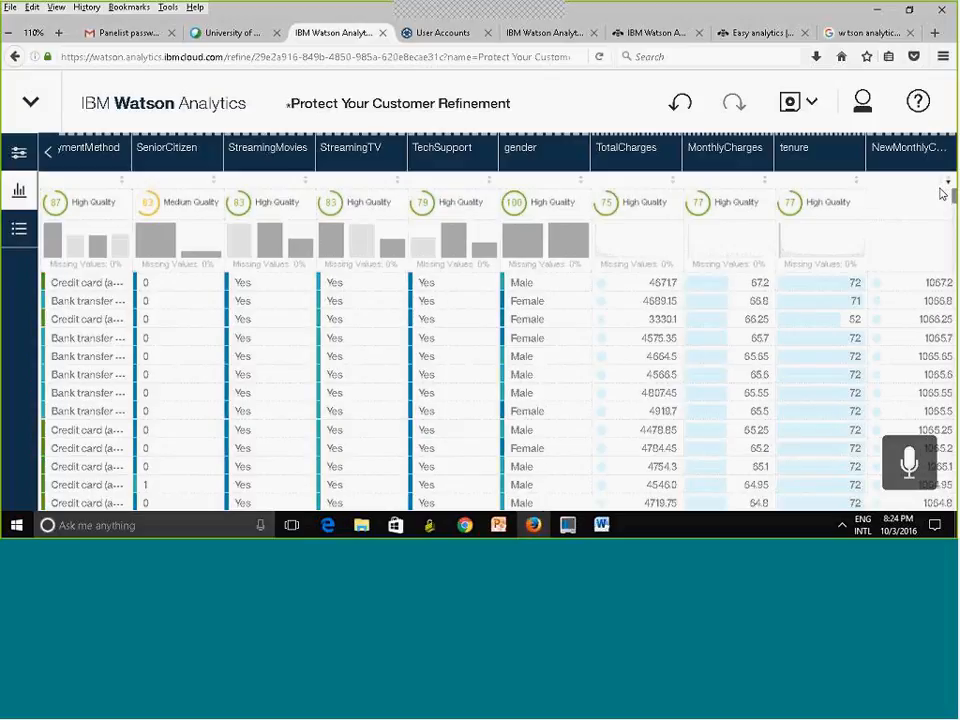
- Create a data group named TenureCategorical from the tenure column, keeping five equally distributed groups
{"action": "left_click", "coordinate": [46, 158]}
{"action": "left_click", "coordinate": [46, 158]}
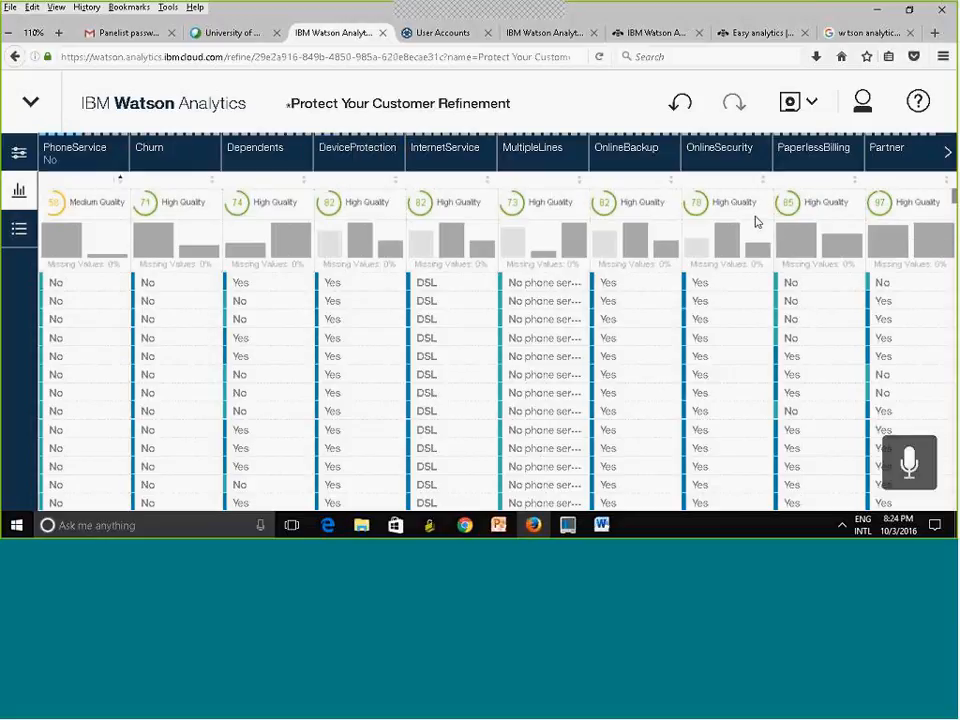
{"action": "left_click", "coordinate": [947, 153]}
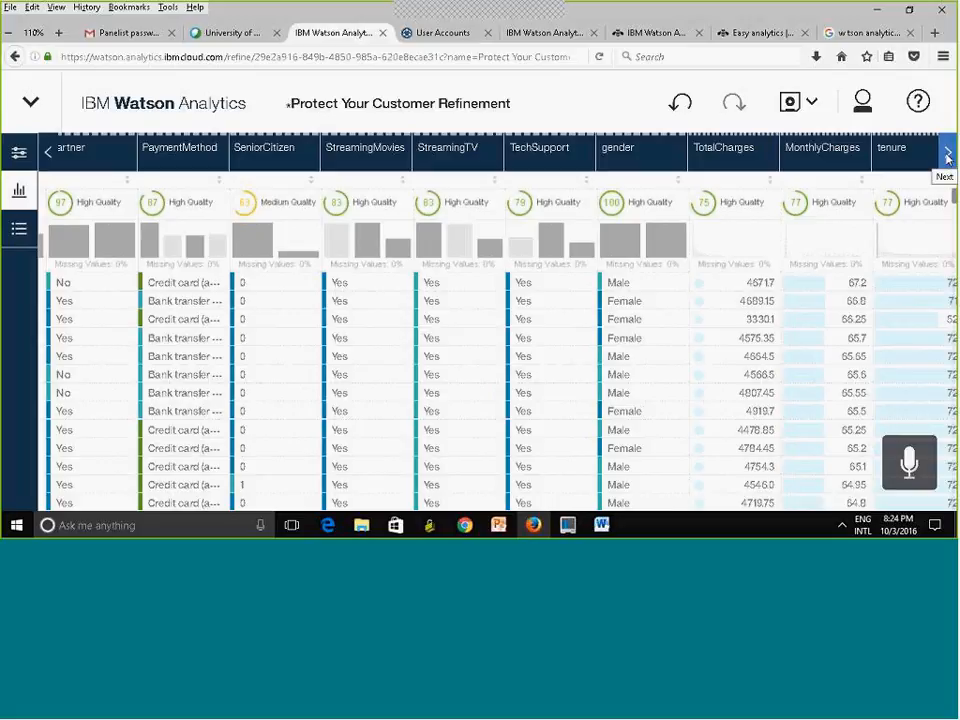
{"action": "left_click", "coordinate": [947, 153]}
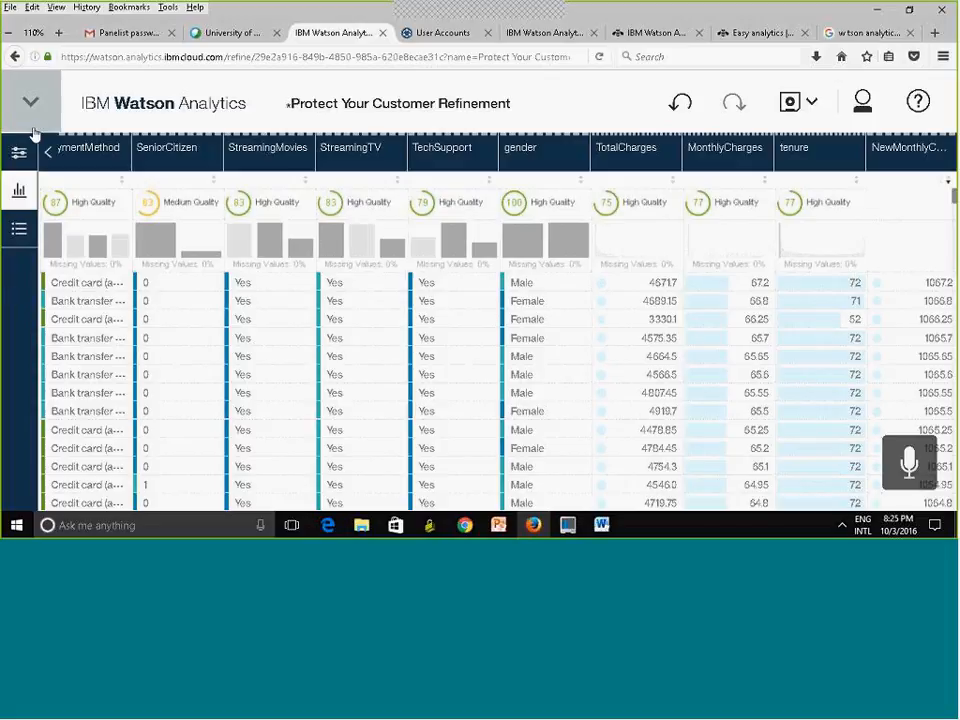
{"action": "left_click", "coordinate": [810, 156]}
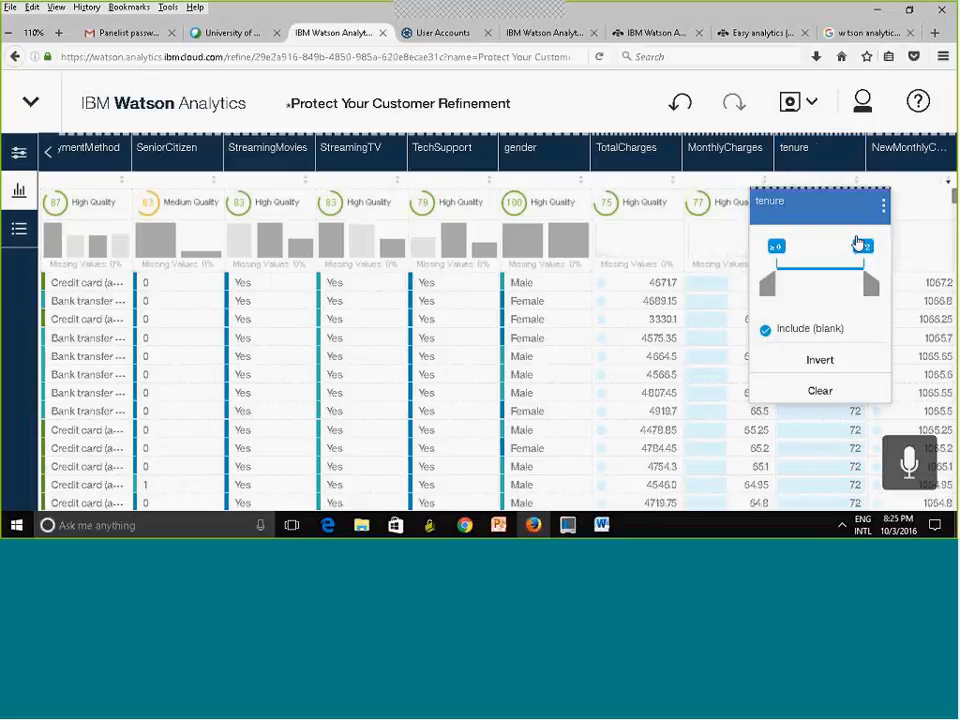
{"action": "left_click", "coordinate": [887, 212]}
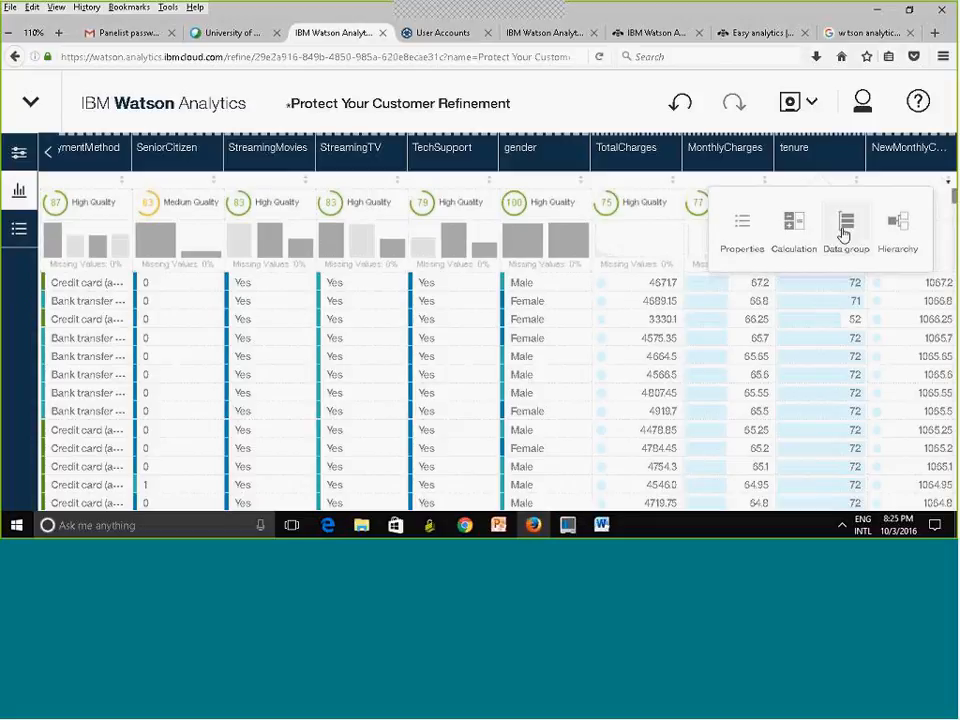
{"action": "left_click", "coordinate": [843, 234]}
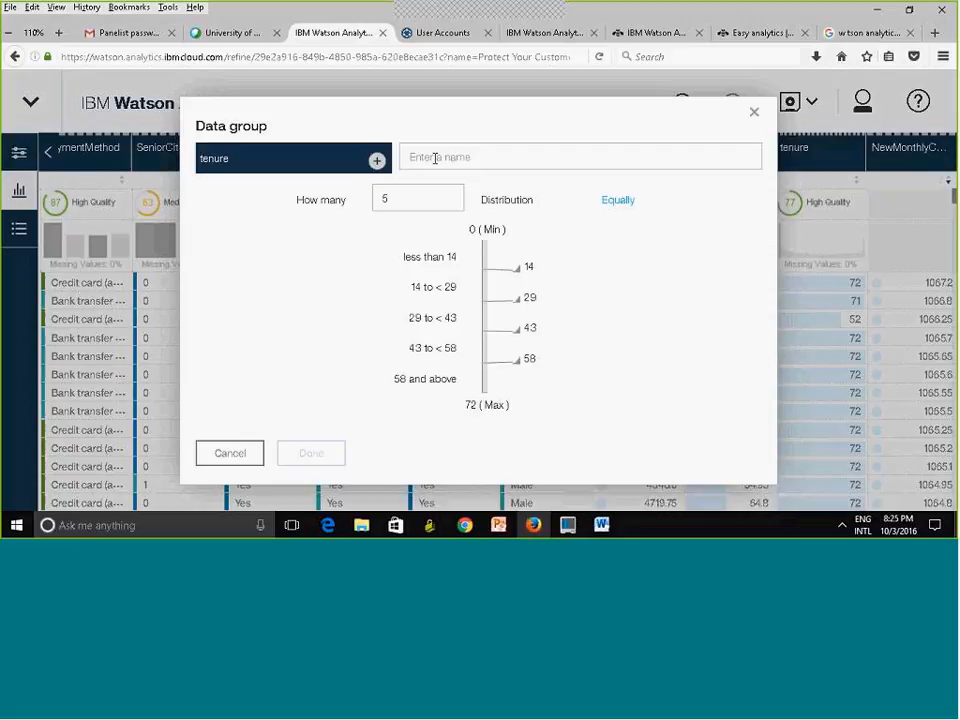
{"action": "type", "text": "TenureCategorical"}
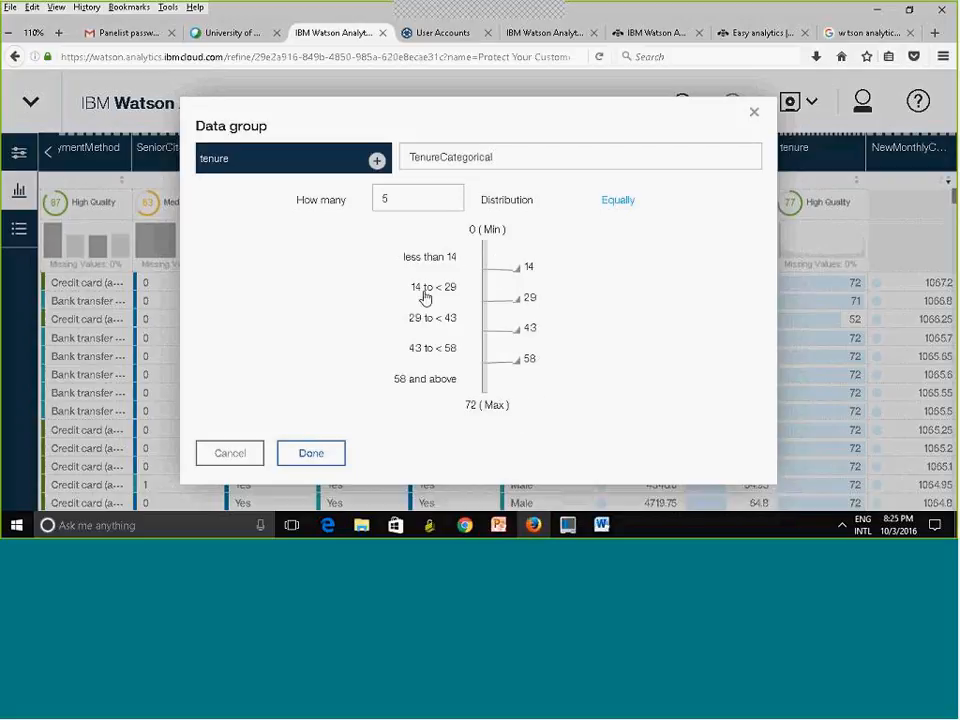
{"action": "left_click", "coordinate": [320, 452]}
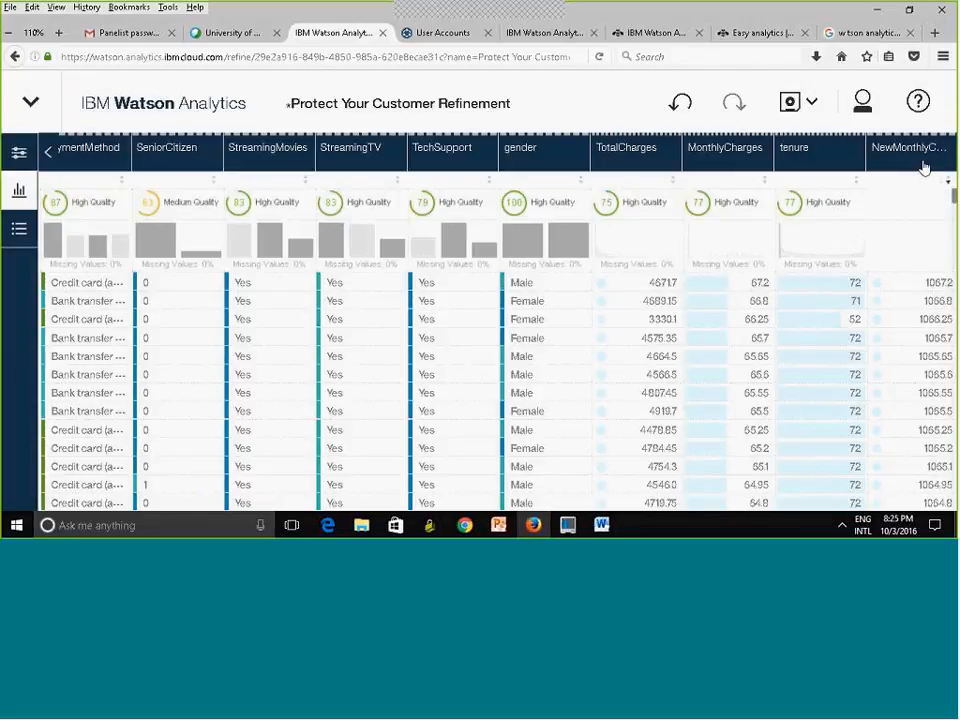
{"action": "left_click", "coordinate": [652, 163]}
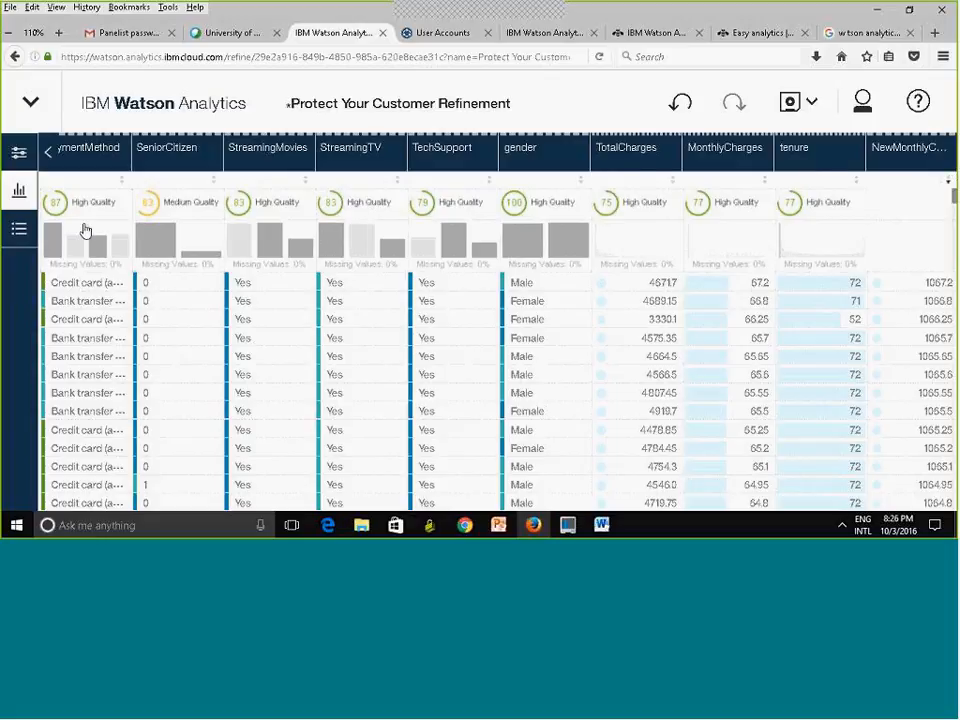
{"action": "left_click", "coordinate": [9, 149]}
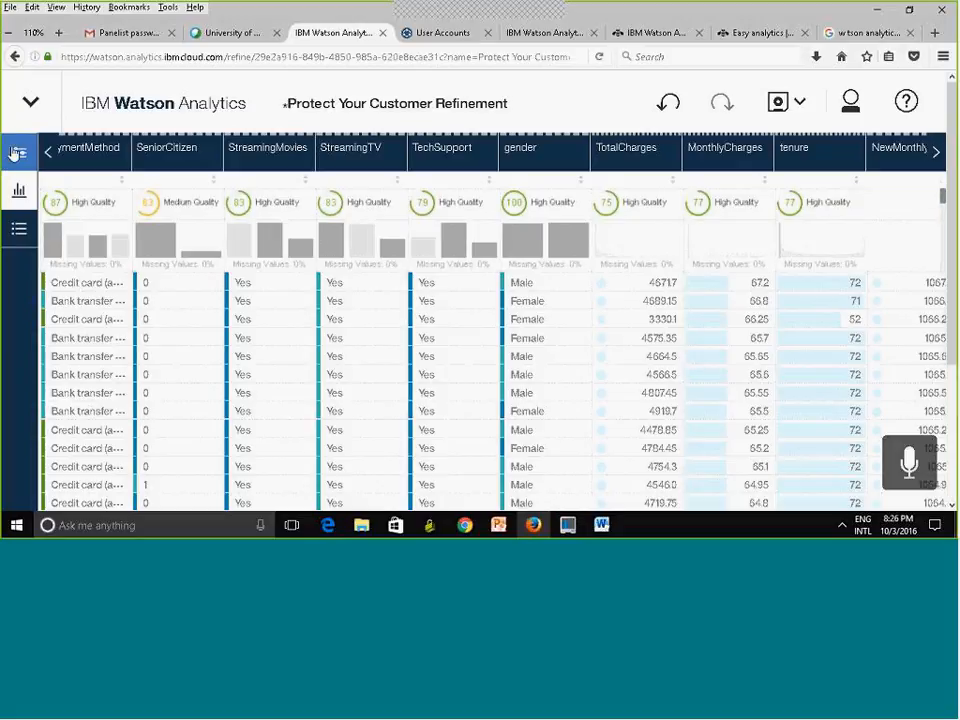
{"action": "left_click", "coordinate": [20, 163]}
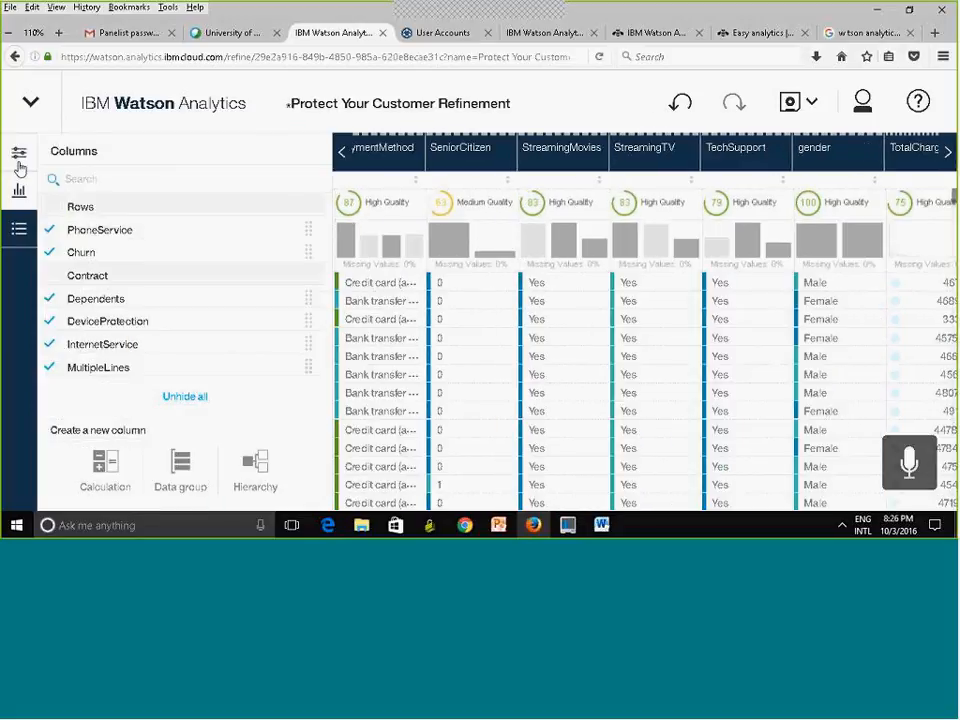
{"action": "left_click", "coordinate": [181, 472]}
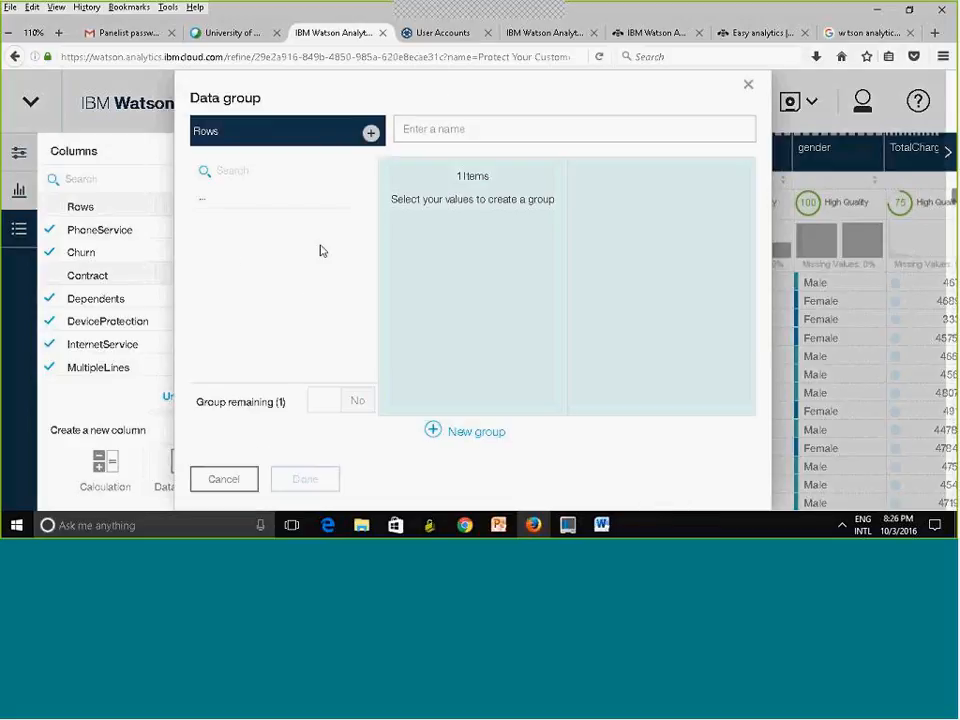
{"action": "left_click", "coordinate": [372, 136]}
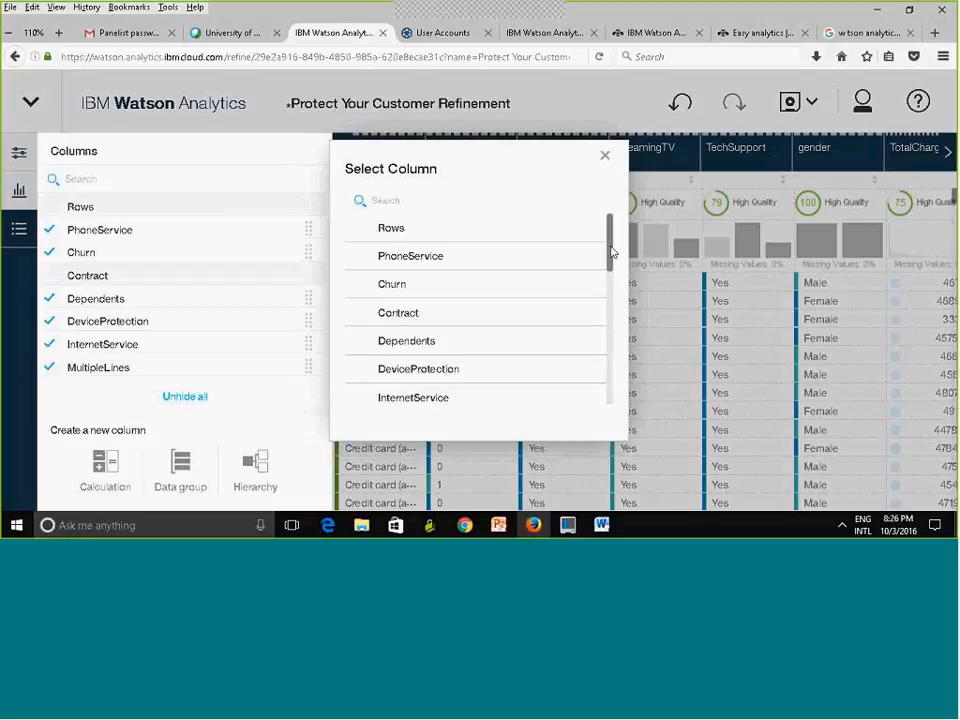
{"action": "left_click_drag", "start_coordinate": [612, 253], "coordinate": [610, 265]}
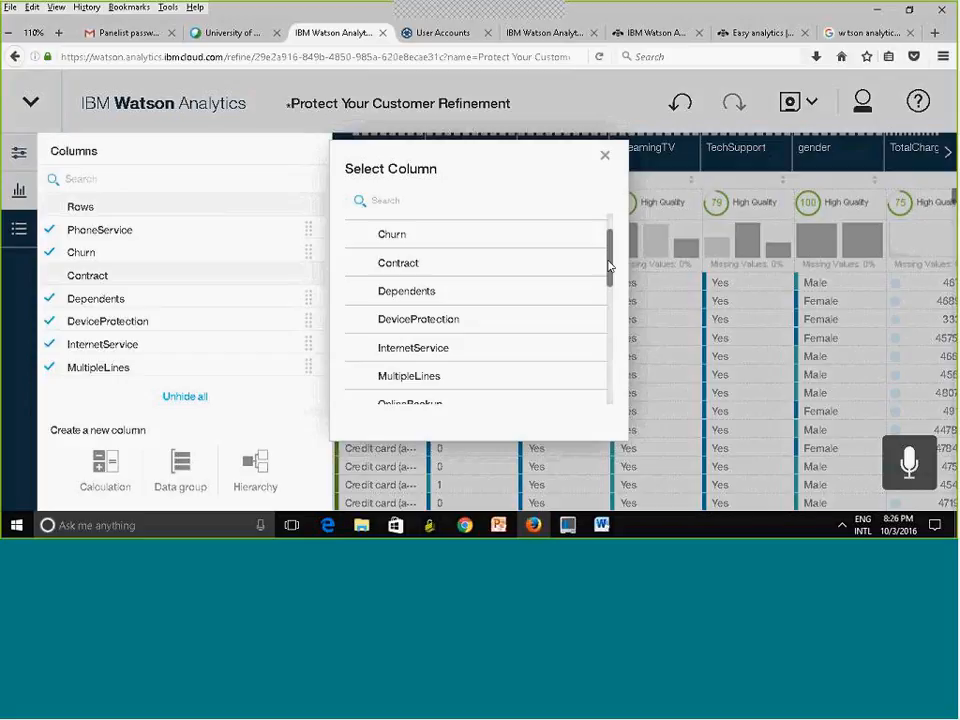
{"action": "left_click_drag", "start_coordinate": [610, 265], "coordinate": [631, 374]}
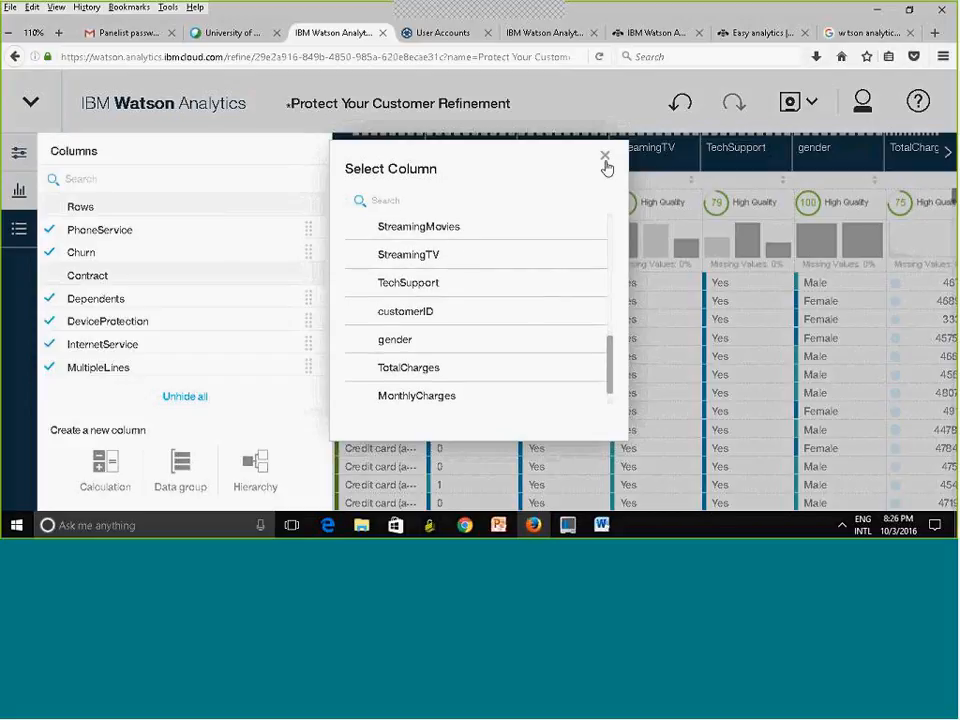
{"action": "left_click", "coordinate": [605, 157]}
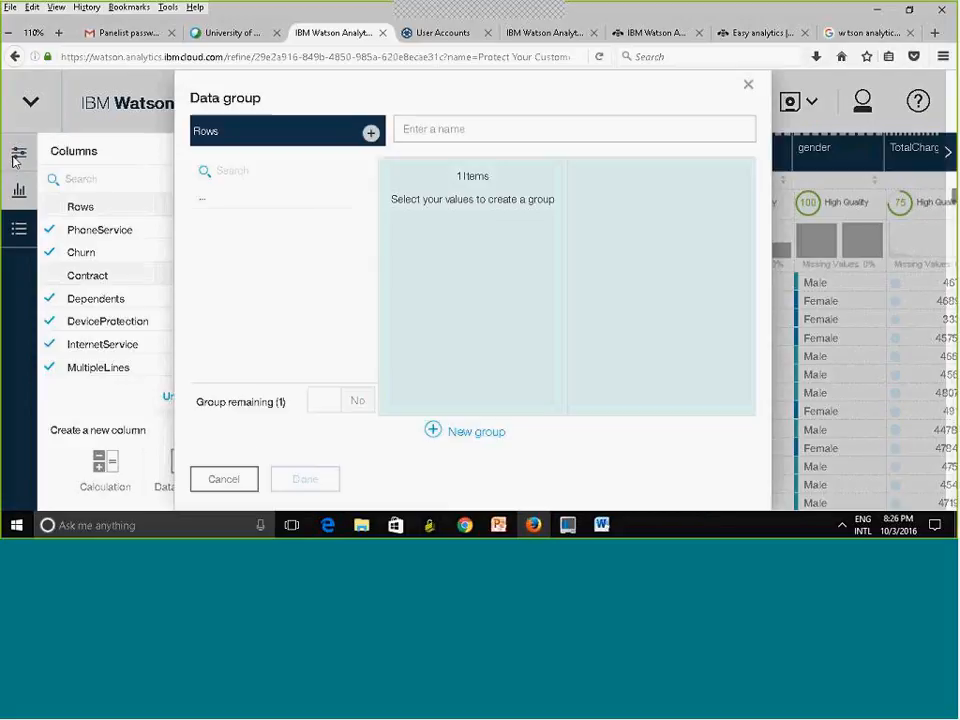
{"action": "left_click", "coordinate": [749, 88]}
{"action": "left_click", "coordinate": [14, 159]}
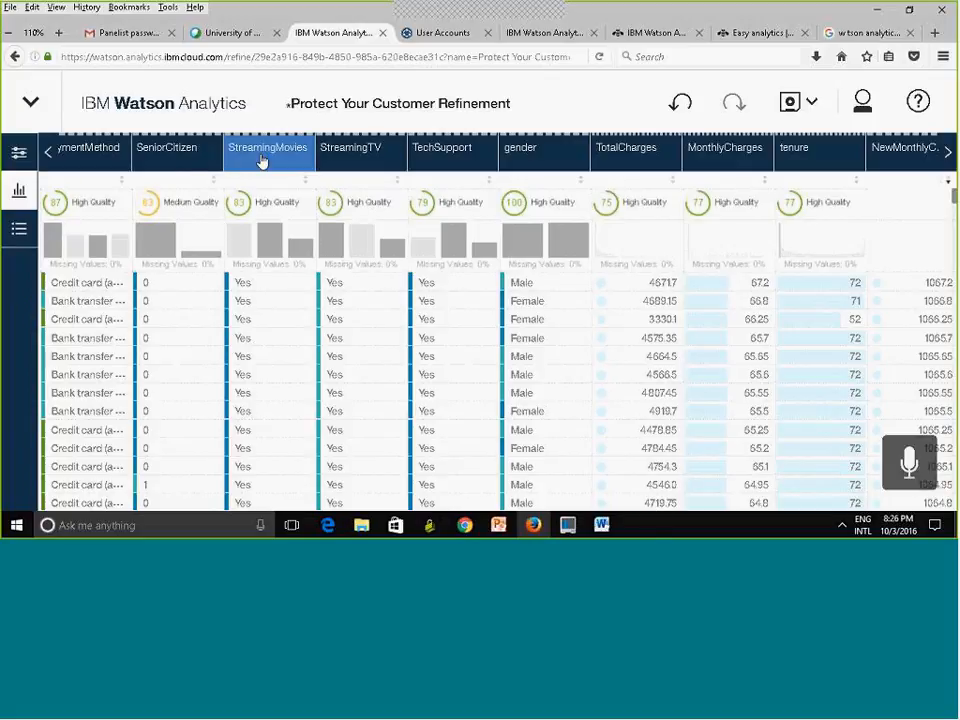
- Return to the PhoneService column and display its filter options
{"action": "left_click", "coordinate": [47, 151]}
{"action": "left_click", "coordinate": [47, 151]}
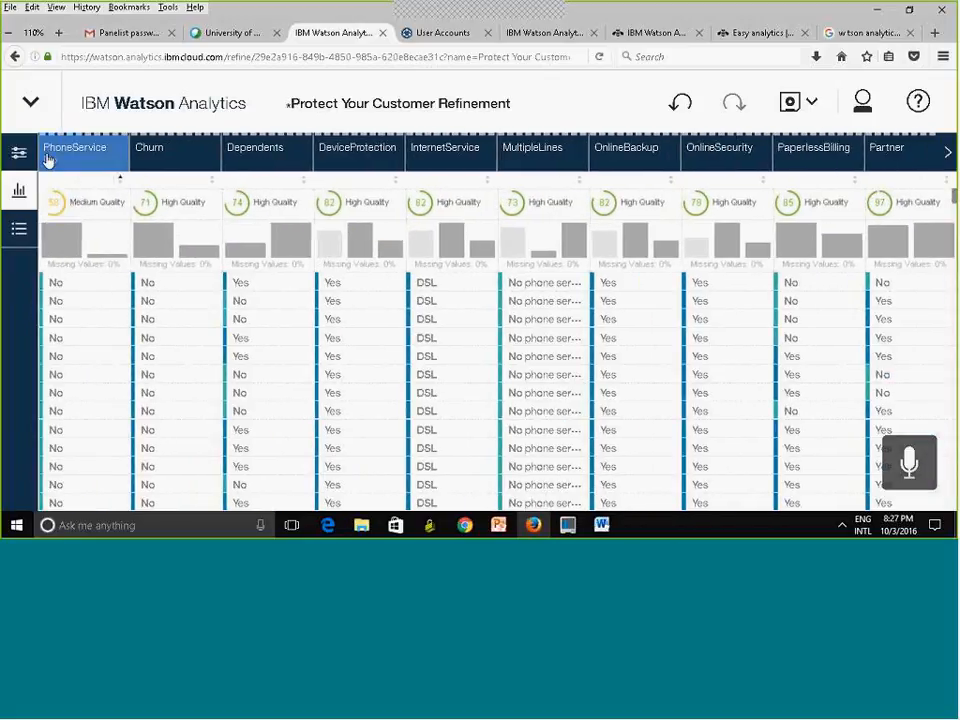
{"action": "left_click", "coordinate": [80, 150]}
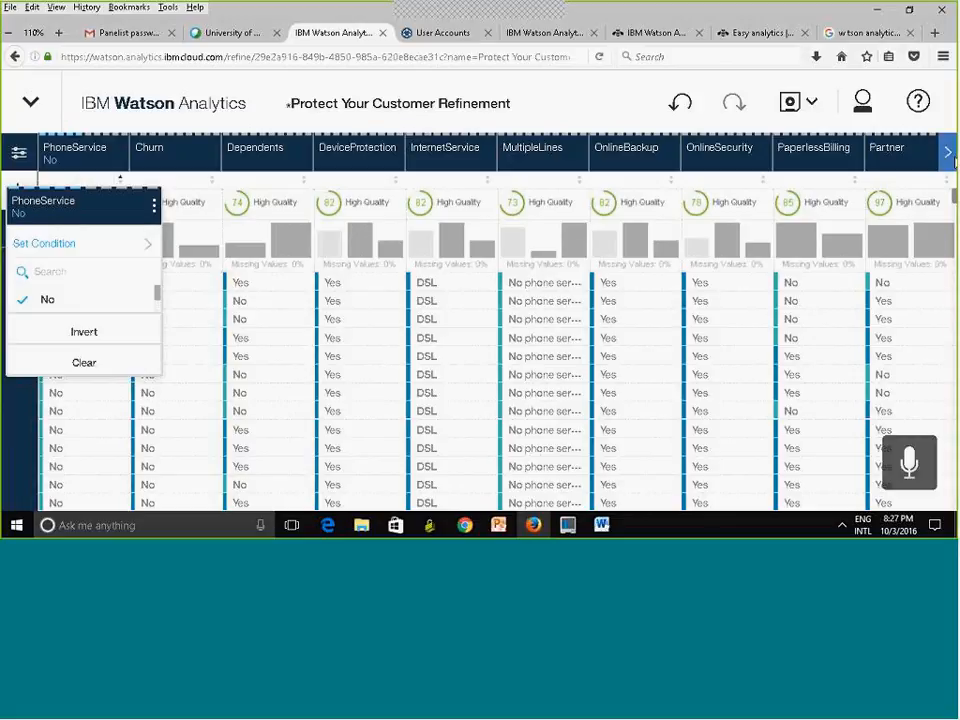
- Start a data group on the PaymentMethod column and name it PaymentMethodGroup
{"action": "left_click", "coordinate": [947, 152]}
{"action": "left_click", "coordinate": [947, 152]}
{"action": "left_click", "coordinate": [948, 152]}
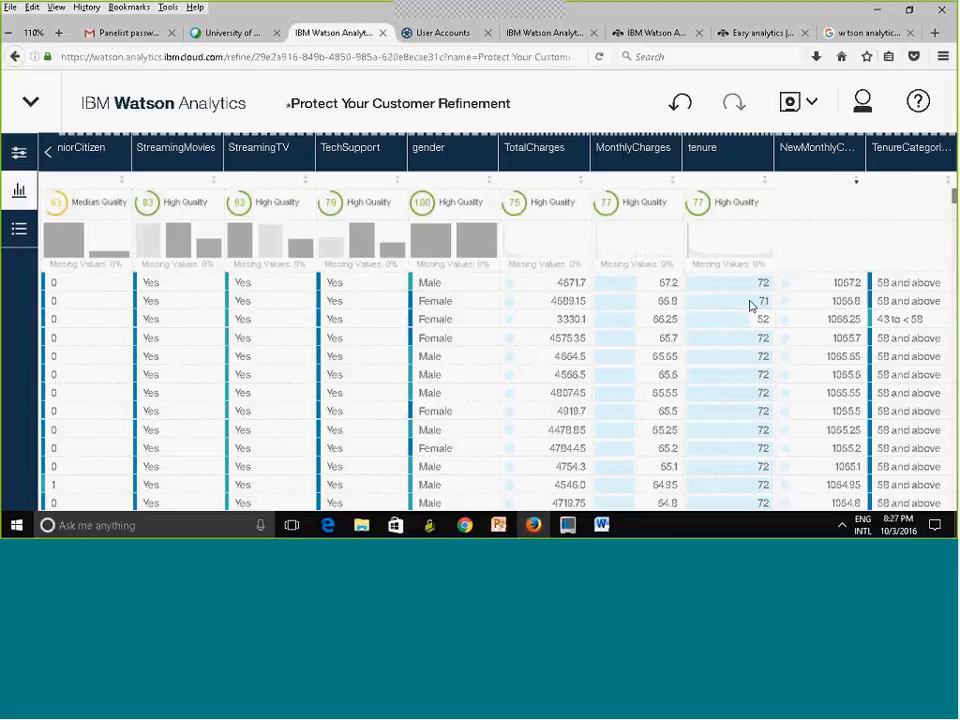
{"action": "left_click", "coordinate": [56, 151]}
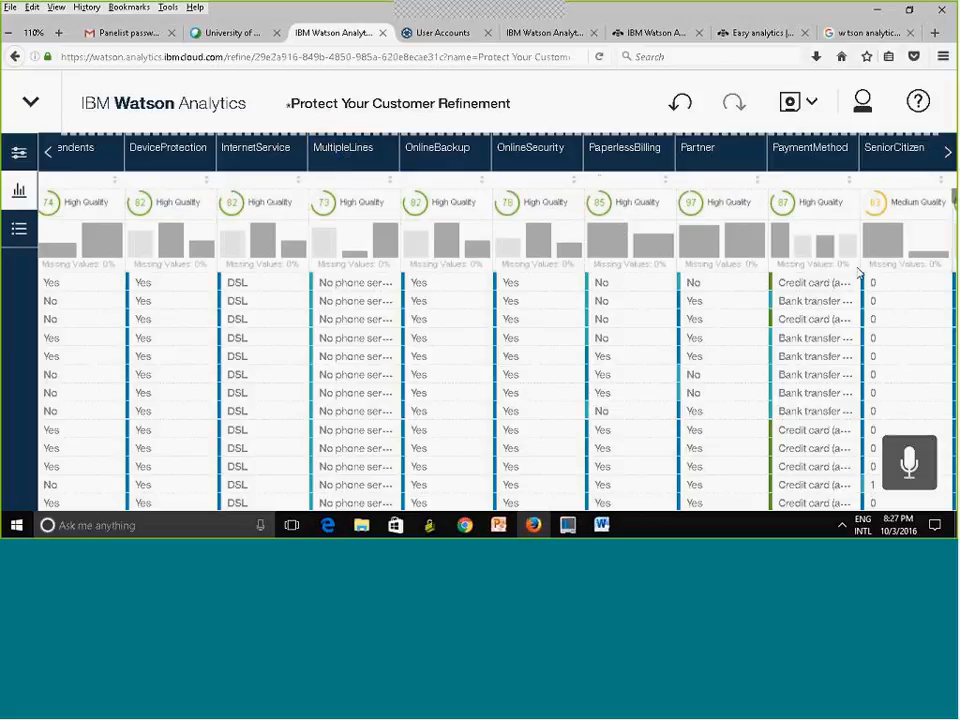
{"action": "left_click", "coordinate": [805, 159]}
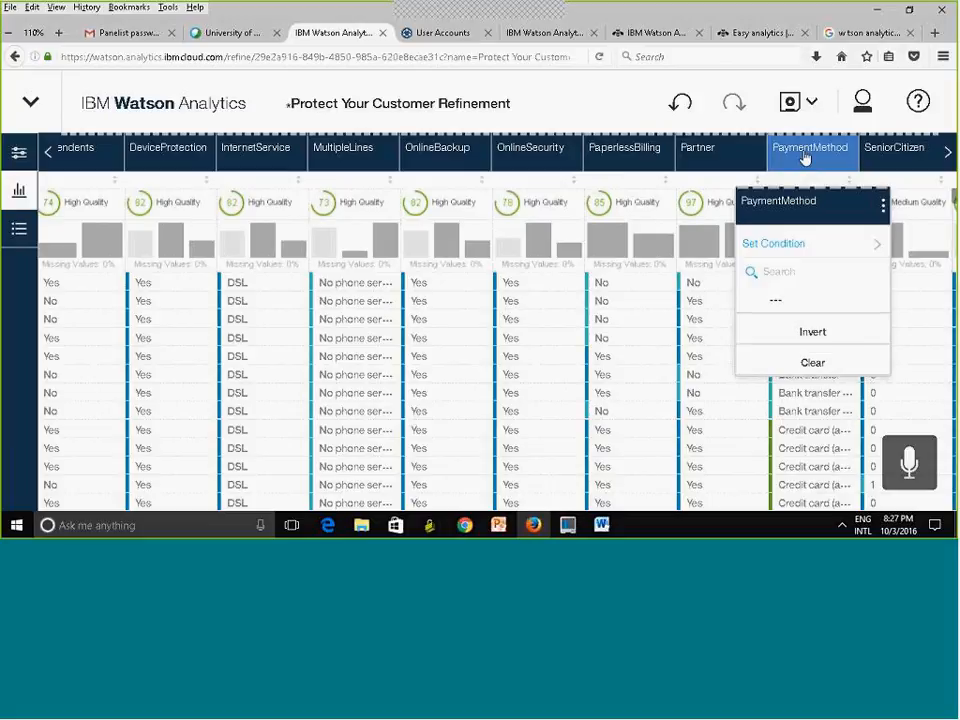
{"action": "left_click", "coordinate": [882, 208]}
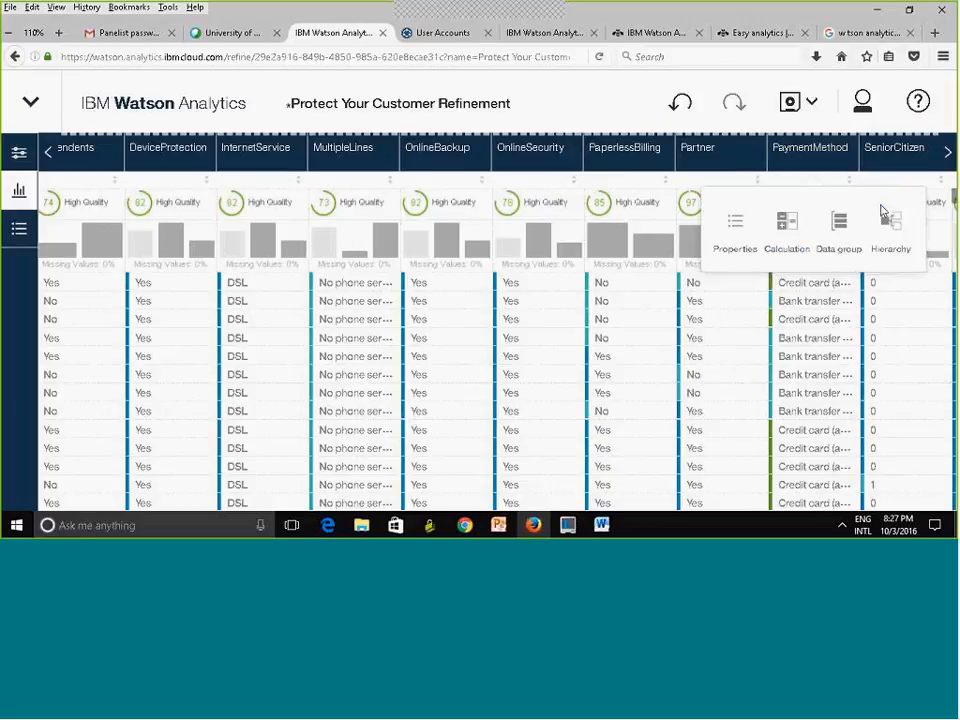
{"action": "left_click", "coordinate": [837, 232]}
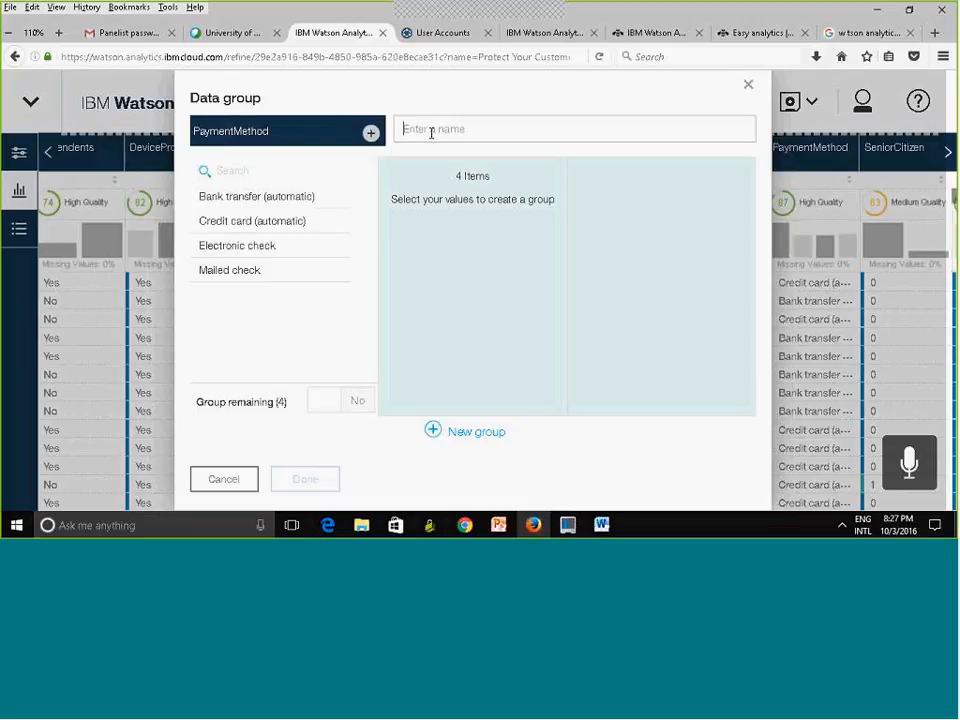
{"action": "type", "text": "Paym"}
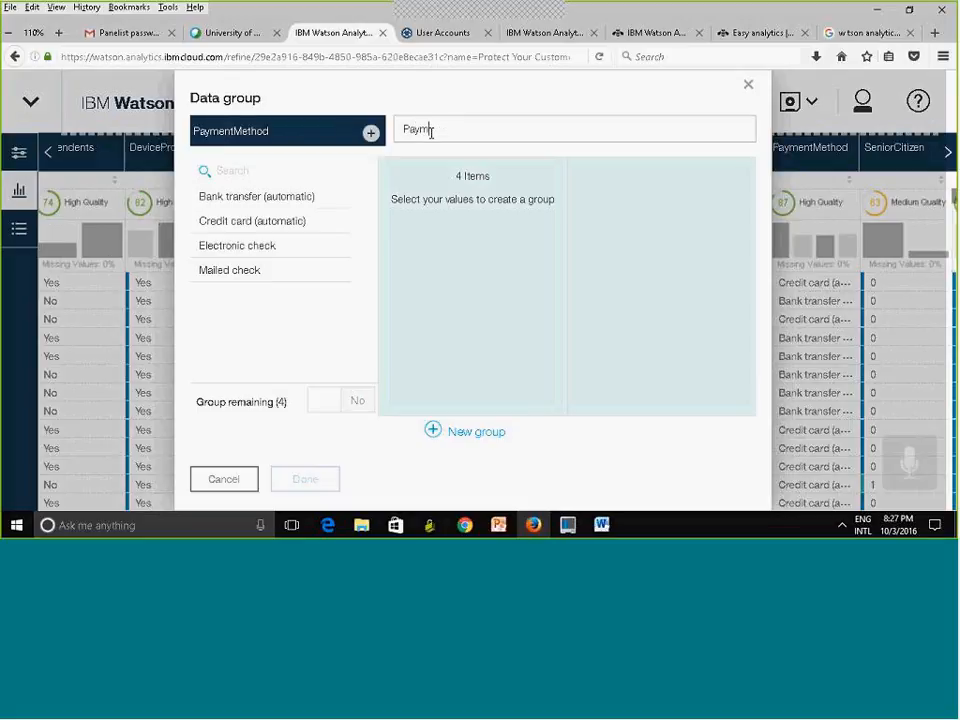
{"action": "type", "text": "entMetho"}
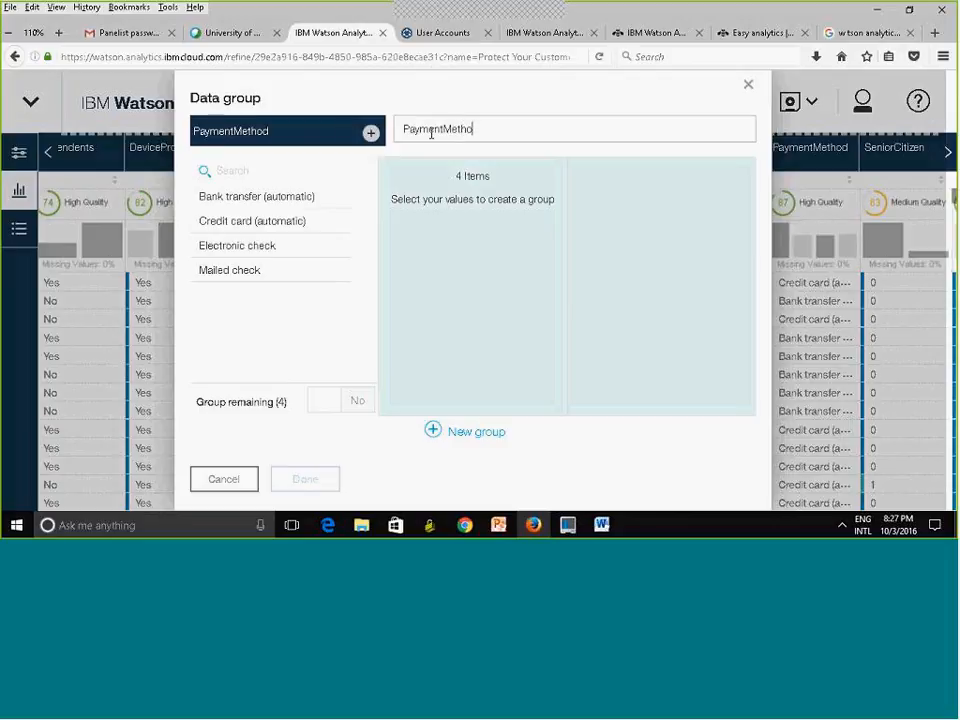
{"action": "type", "text": "dGroup"}
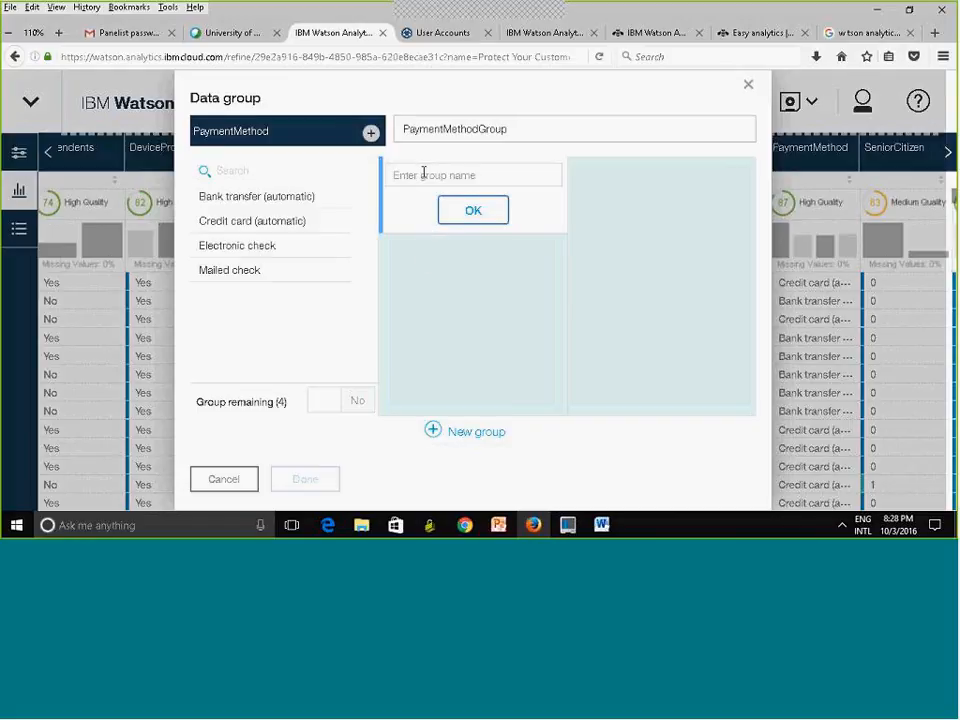
- Create a group named automatic containing Bank transfer (automatic) and Credit card (automatic)
{"action": "type", "text": "automatic"}
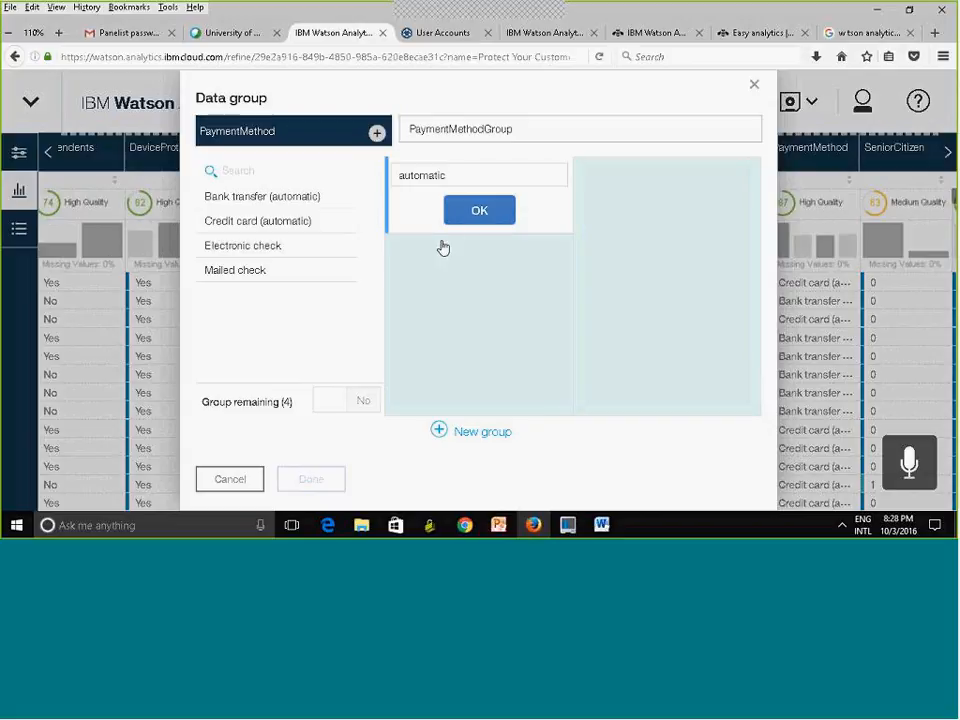
{"action": "left_click", "coordinate": [481, 212]}
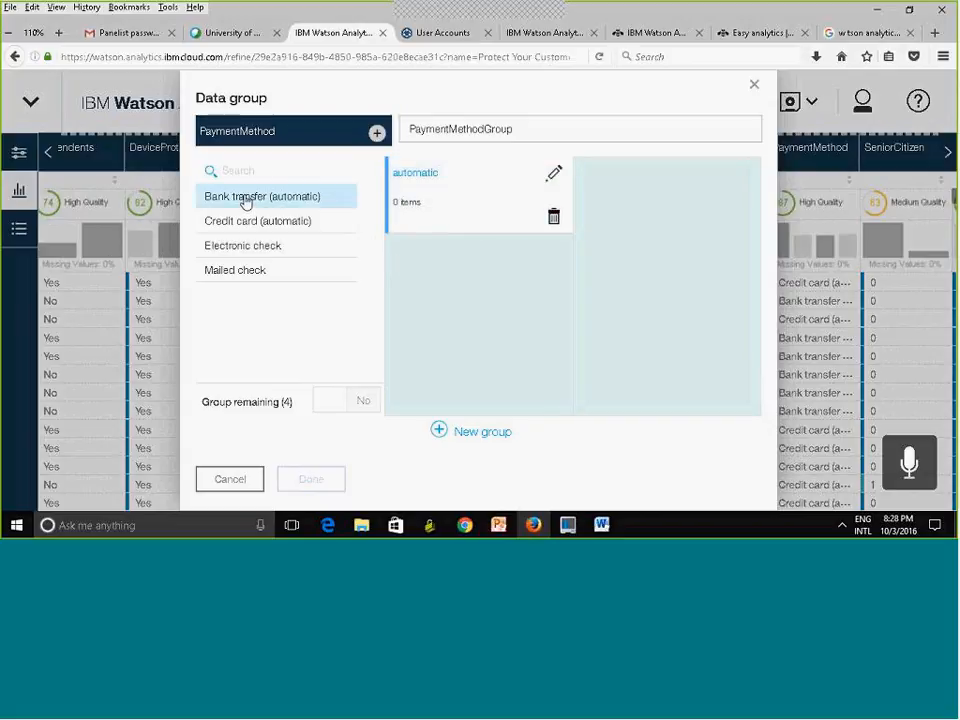
{"action": "left_click", "coordinate": [446, 191]}
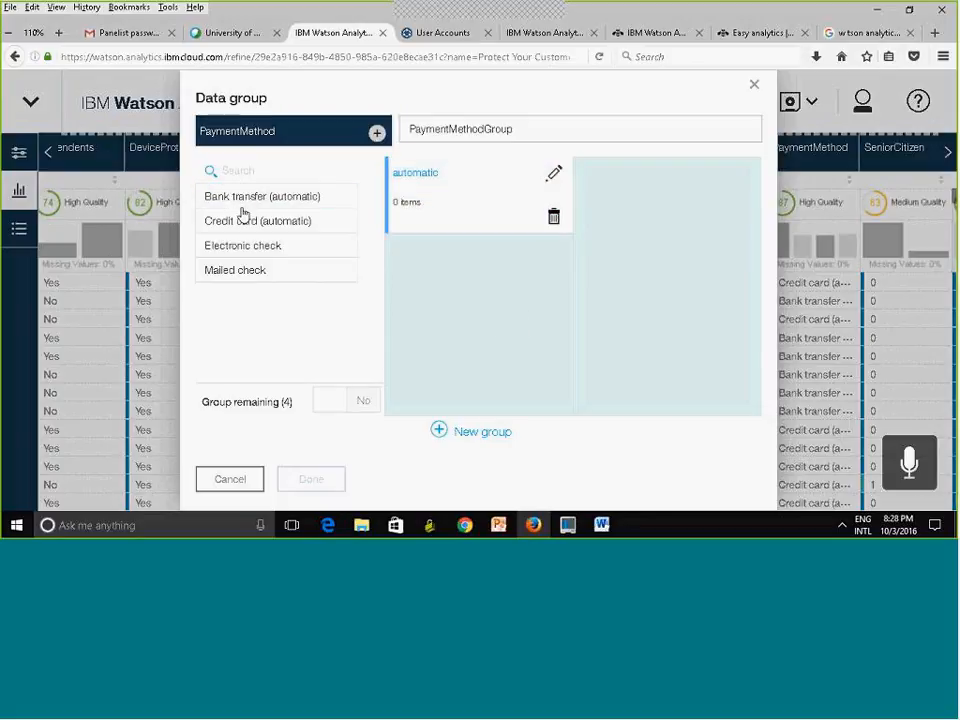
{"action": "left_click", "coordinate": [553, 176]}
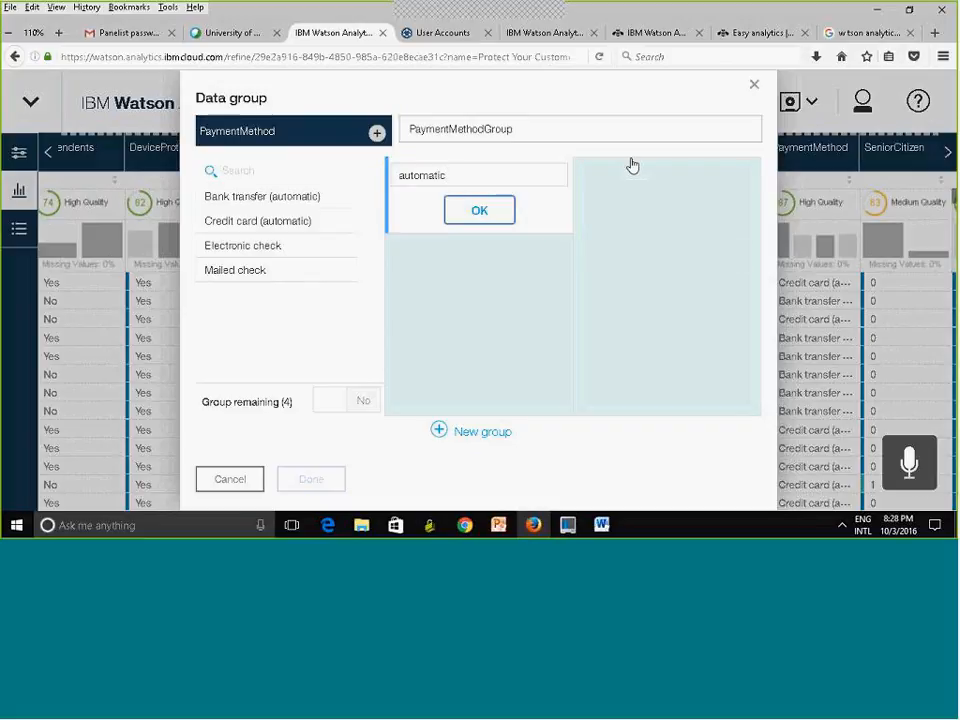
{"action": "left_click", "coordinate": [479, 212]}
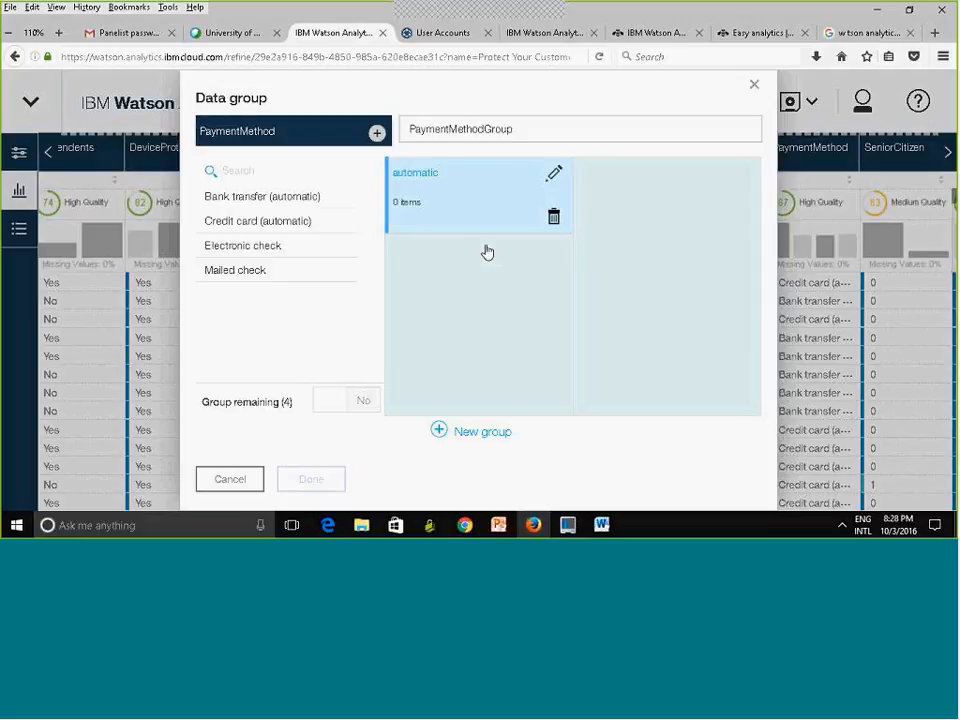
{"action": "left_click", "coordinate": [268, 200]}
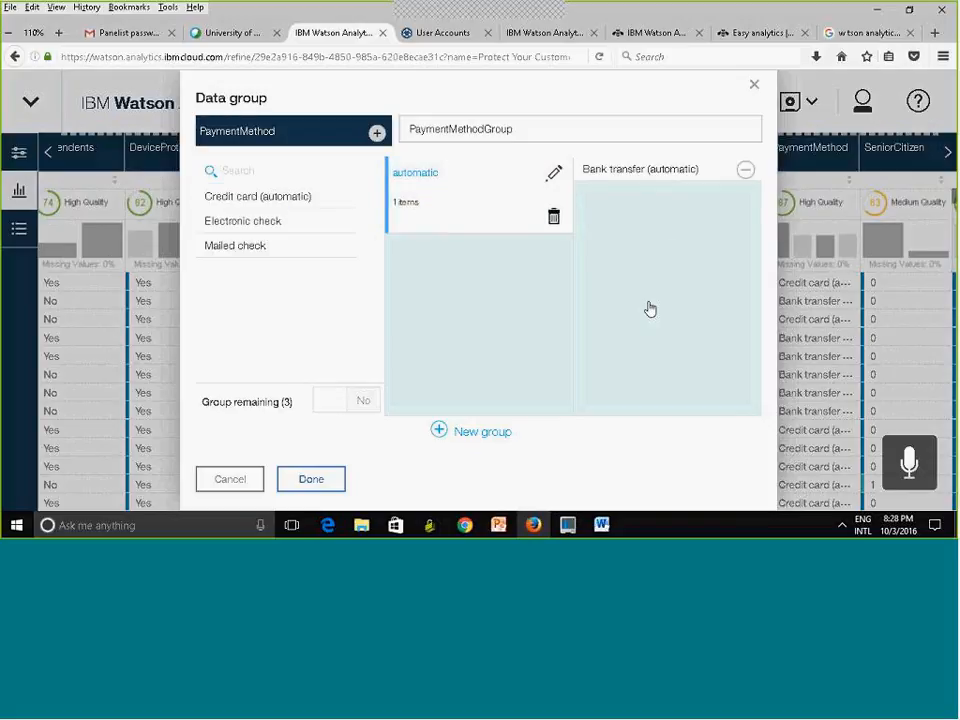
{"action": "left_click", "coordinate": [274, 198]}
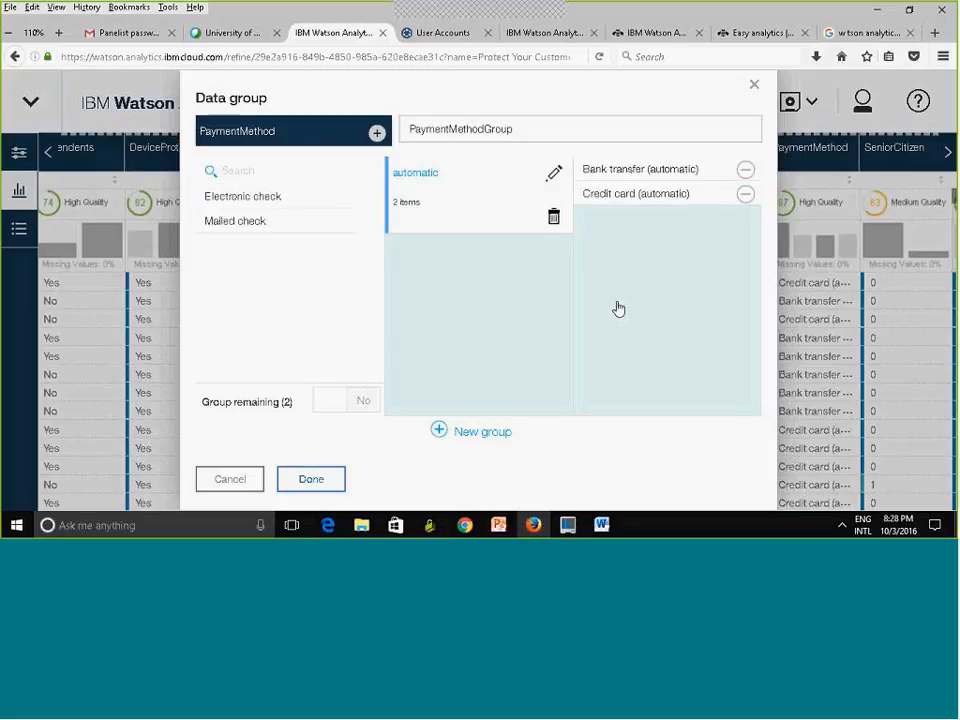
- Add a second group named not automatic containing Electronic check and Mailed check
{"action": "left_click", "coordinate": [479, 436]}
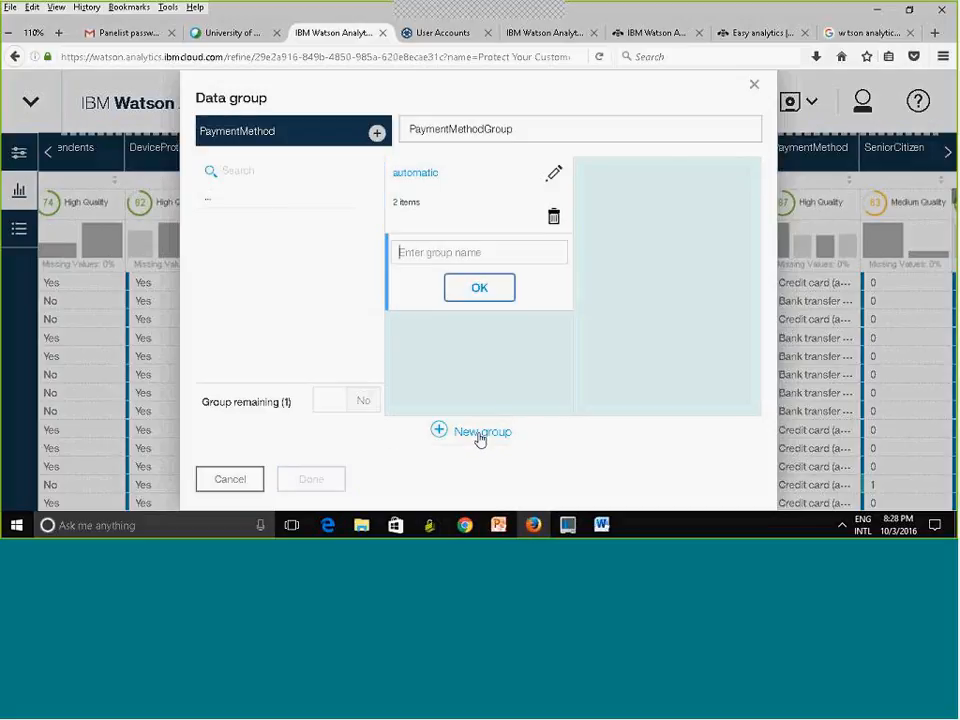
{"action": "left_click", "coordinate": [452, 251]}
{"action": "type", "text": "not"}
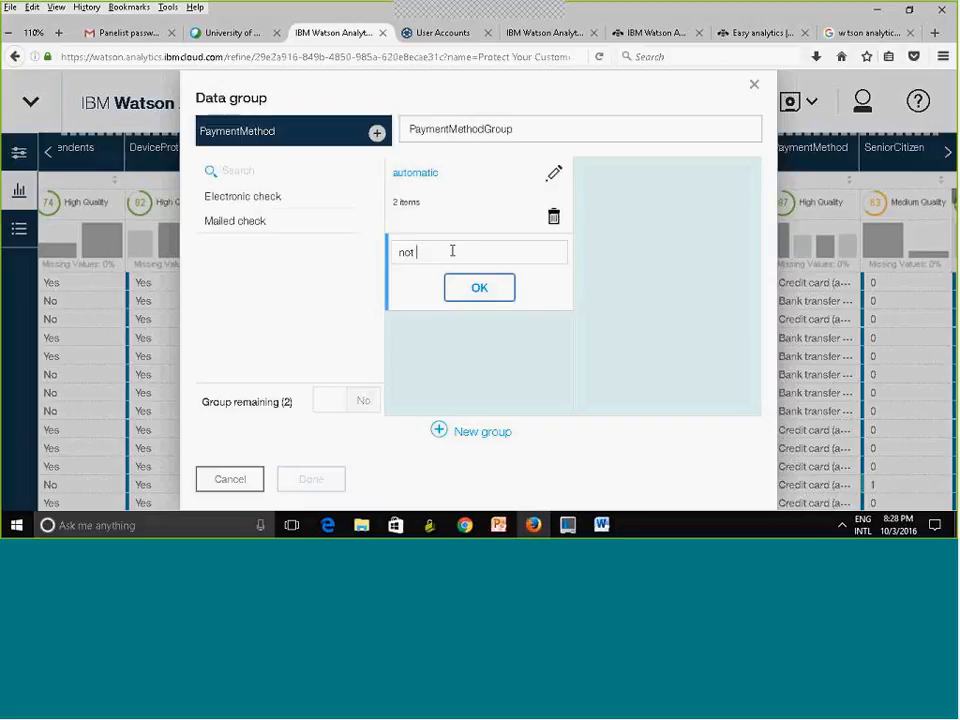
{"action": "type", "text": " automatic"}
{"action": "left_click", "coordinate": [475, 293]}
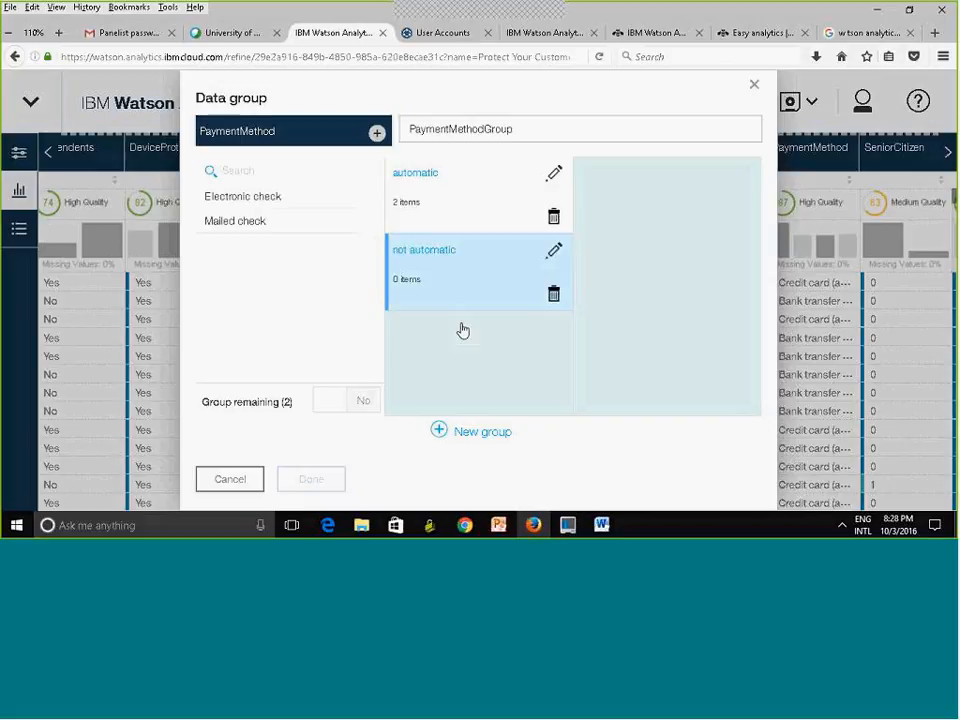
{"action": "left_click", "coordinate": [251, 201]}
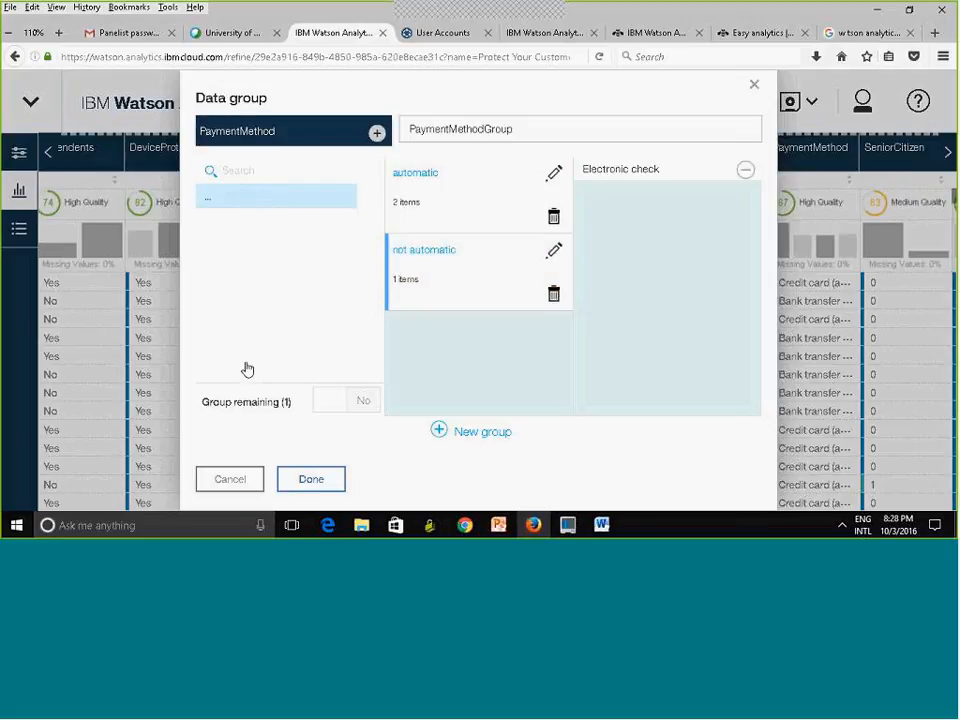
{"action": "left_click", "coordinate": [251, 197]}
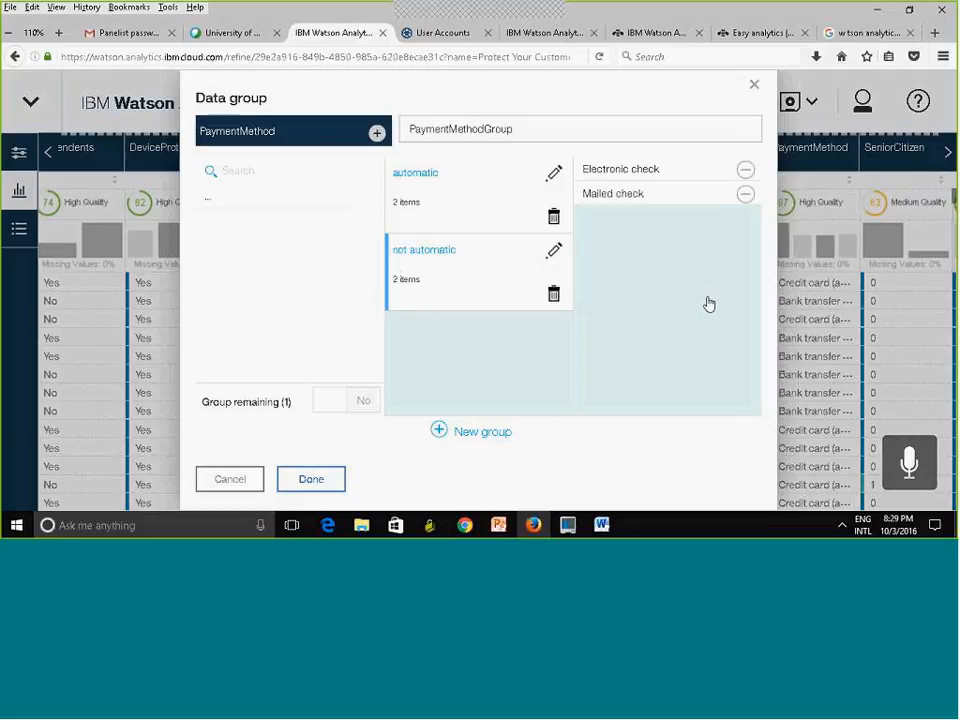
- Finish the PaymentMethodGroup data group and save the Protect Your Customer Refinement
{"action": "left_click", "coordinate": [309, 482]}
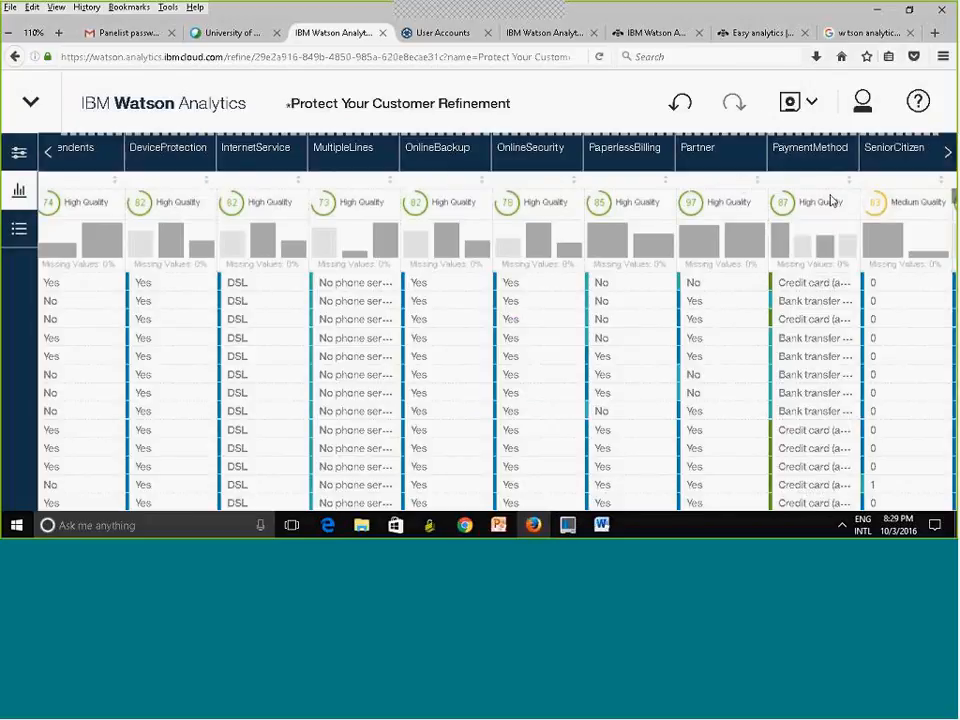
{"action": "left_click", "coordinate": [812, 108]}
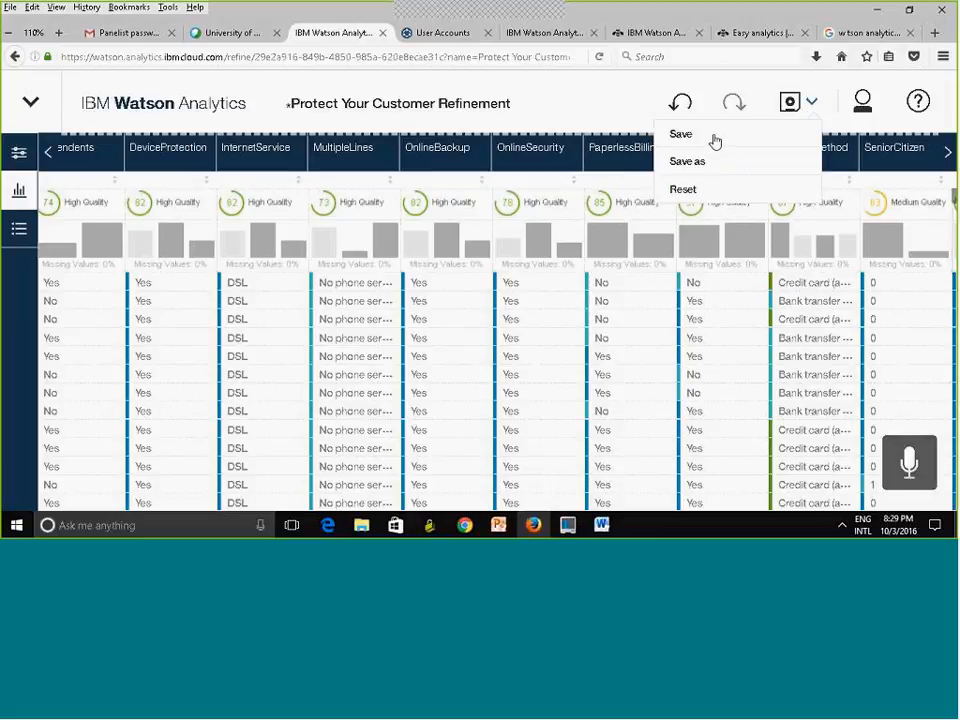
{"action": "left_click", "coordinate": [591, 104]}
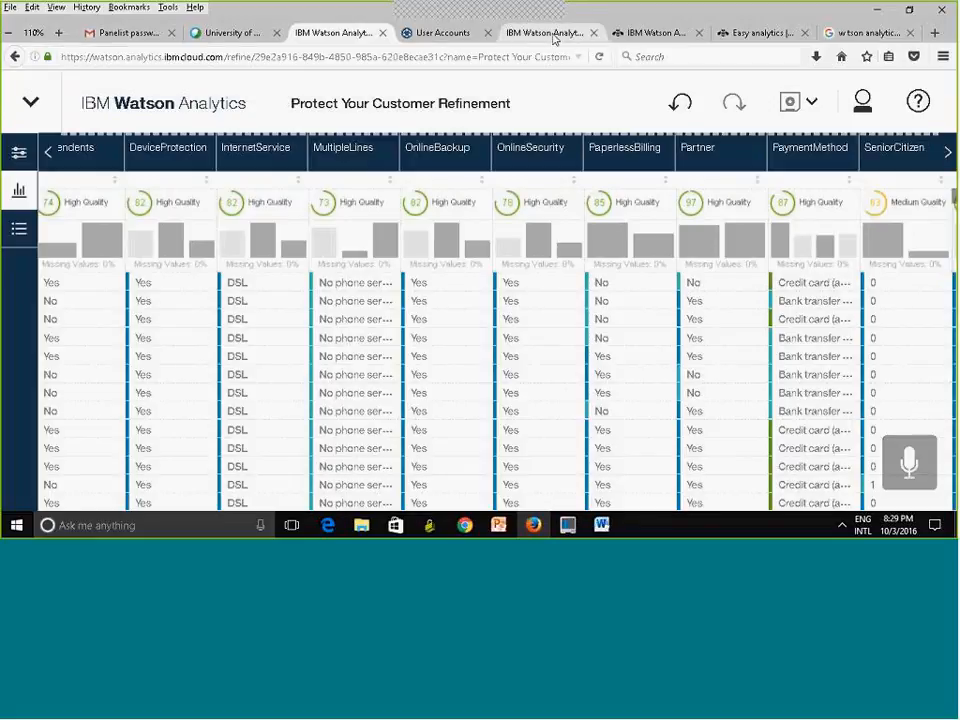
- Consult the Watson Analytics documentation on refining data assets, covering creating data groups and creating calculations
{"action": "left_click", "coordinate": [552, 39]}
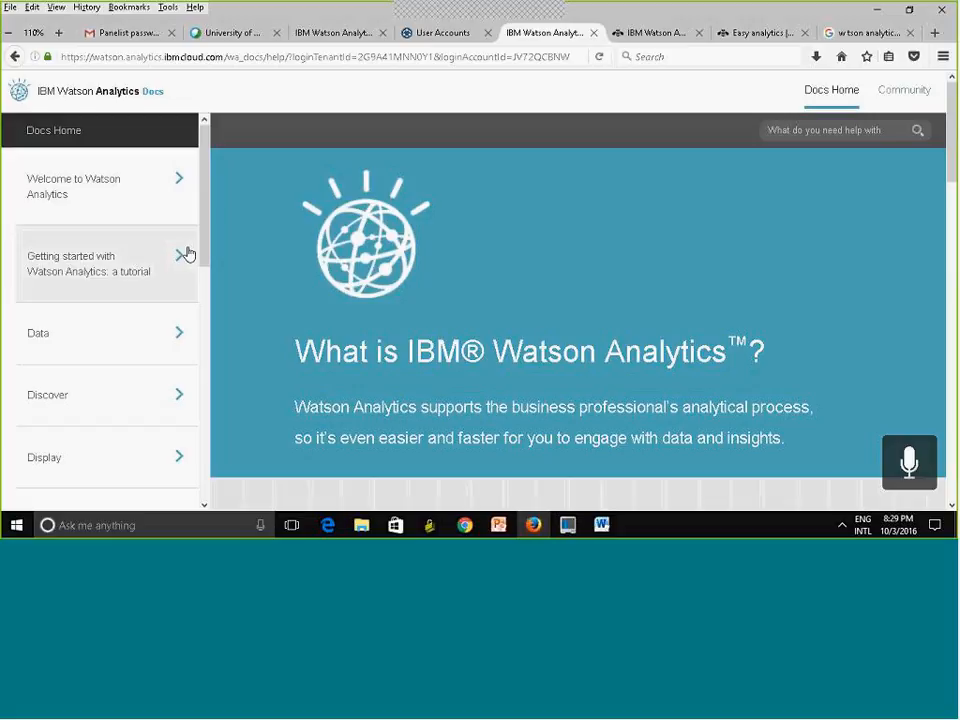
{"action": "left_click", "coordinate": [180, 343]}
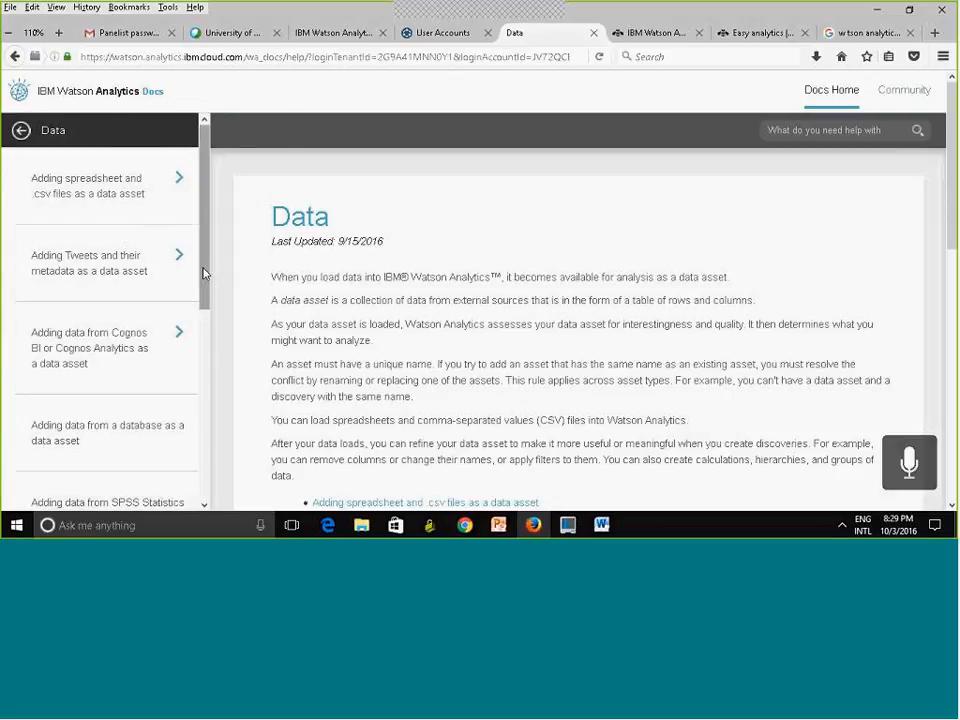
{"action": "left_click_drag", "start_coordinate": [204, 272], "coordinate": [206, 388]}
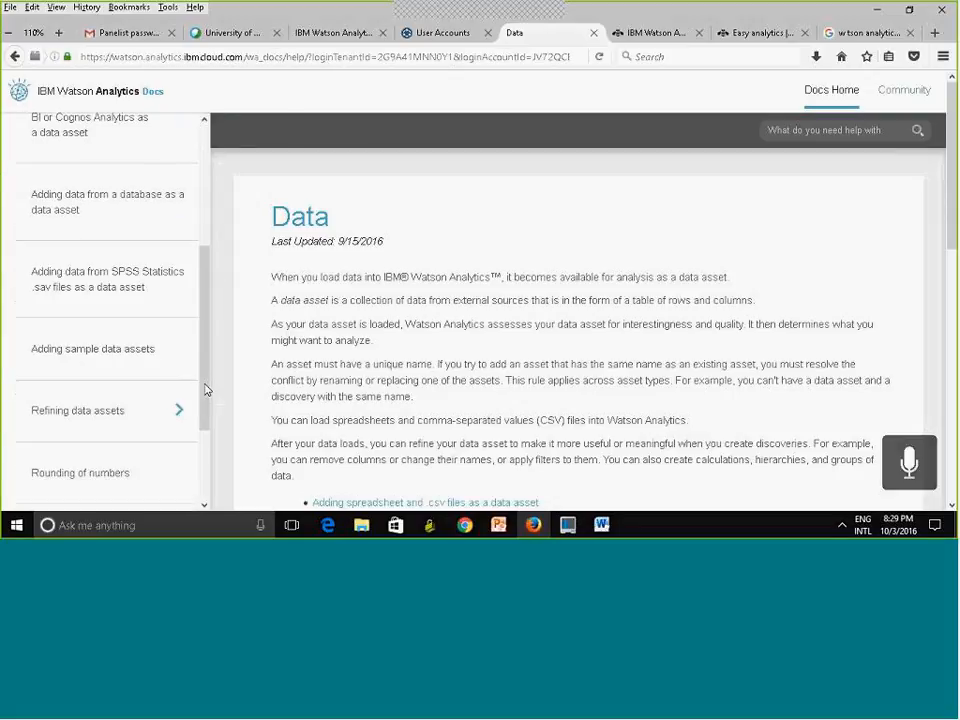
{"action": "left_click", "coordinate": [141, 410]}
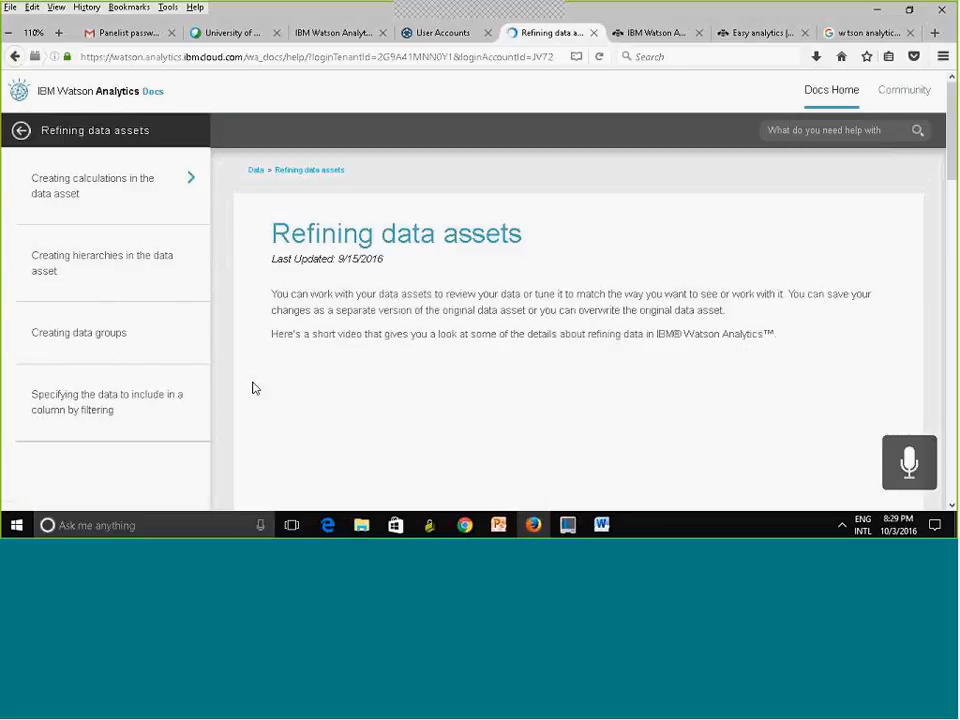
{"action": "left_click", "coordinate": [111, 341]}
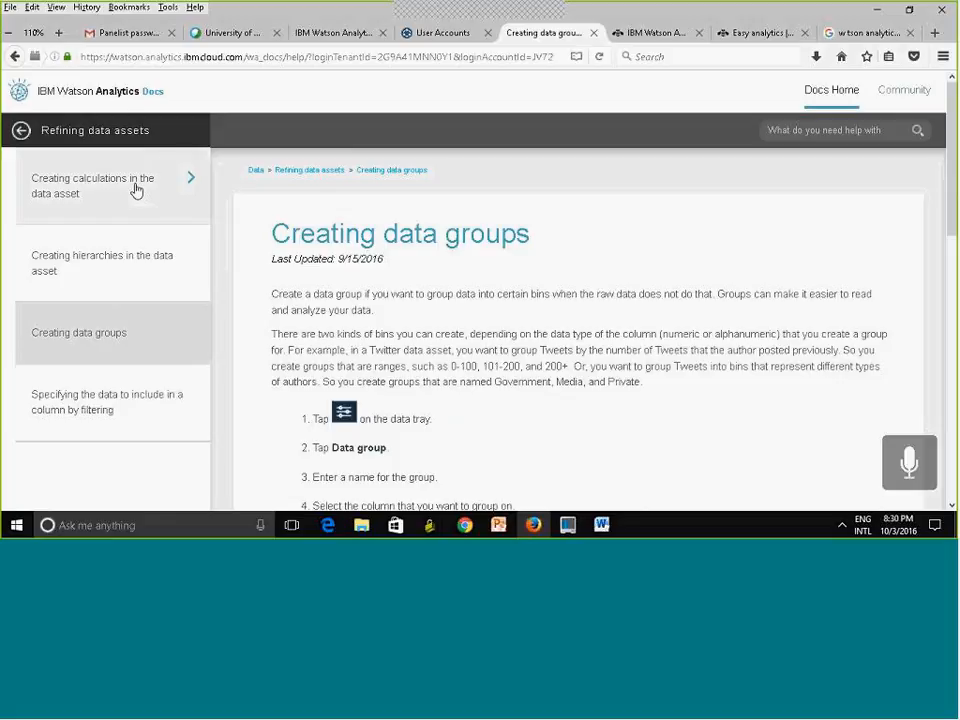
{"action": "left_click", "coordinate": [111, 189]}
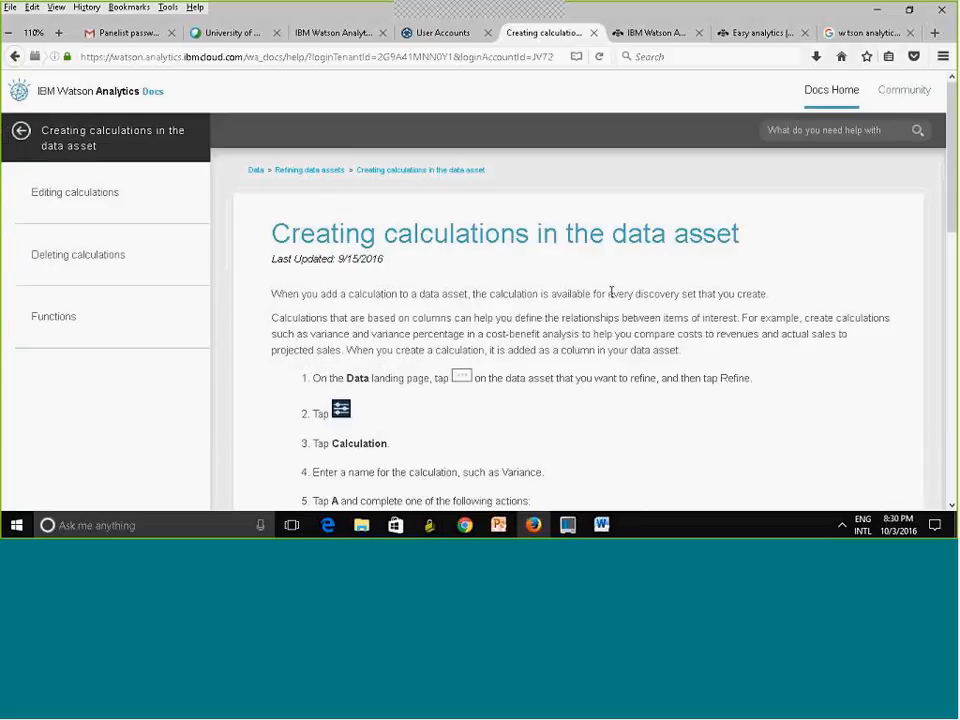
- Return to the browser page with the refinement and go from there to the Watson Analytics Data home page
{"action": "left_click", "coordinate": [405, 36]}
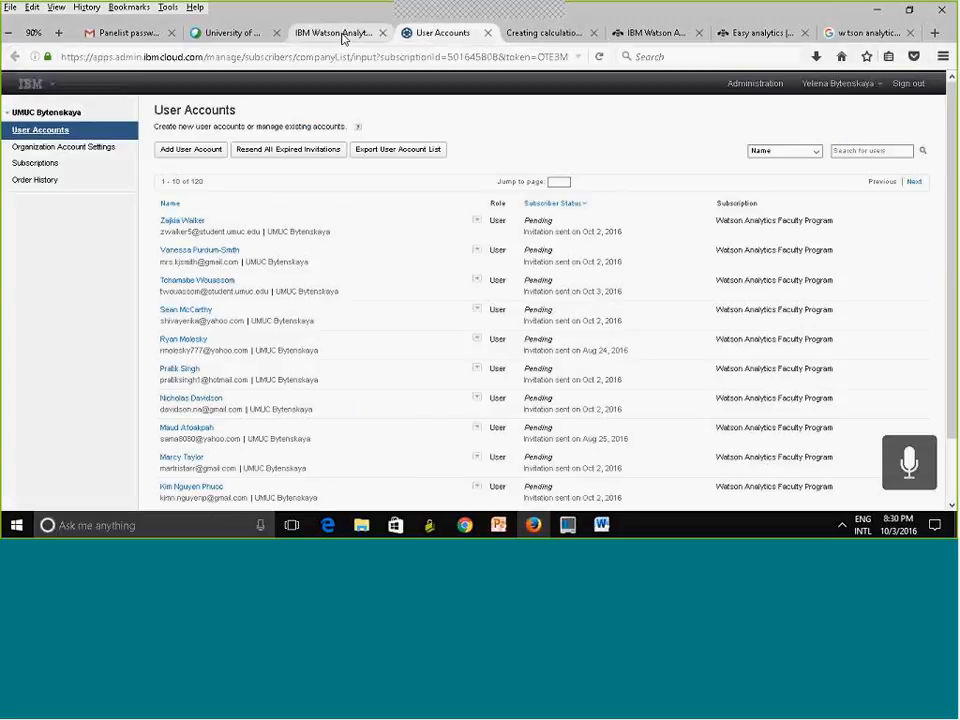
{"action": "left_click", "coordinate": [343, 35]}
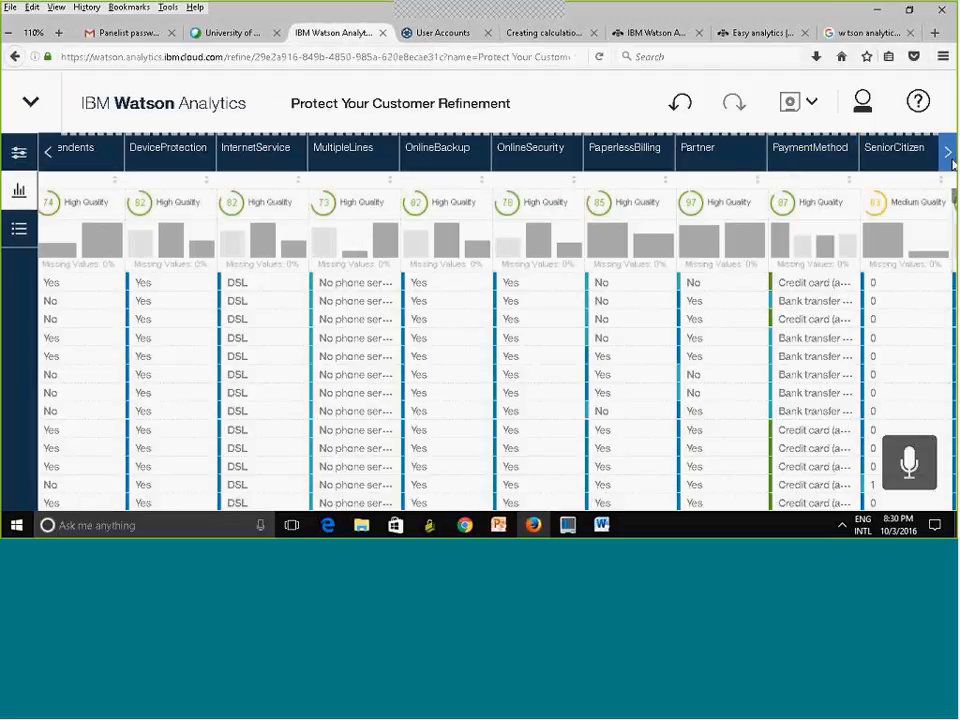
{"action": "left_click", "coordinate": [32, 101]}
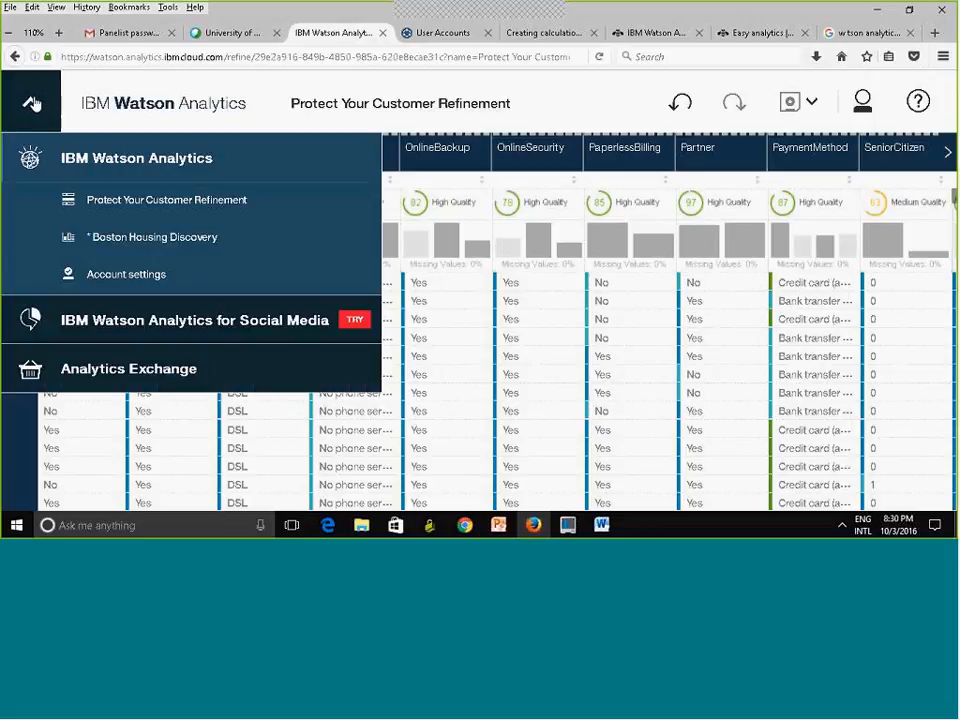
{"action": "left_click", "coordinate": [30, 160]}
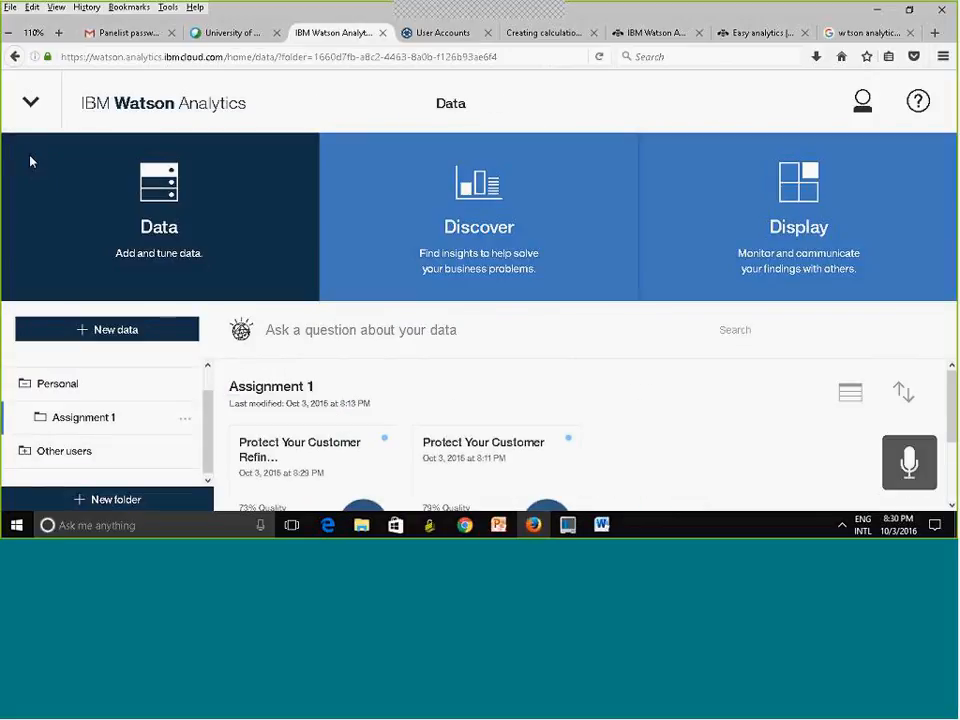
- Close the open Protect Your Customer Refinement without leaving the Data home page
{"action": "left_click", "coordinate": [30, 104]}
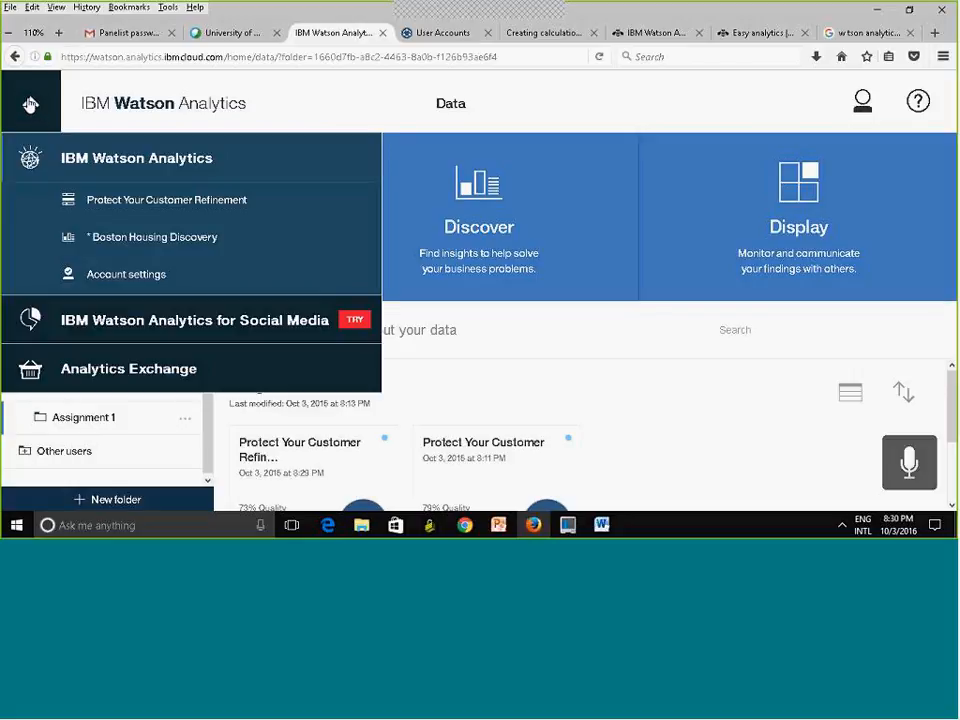
{"action": "mouse_move", "coordinate": [340, 200]}
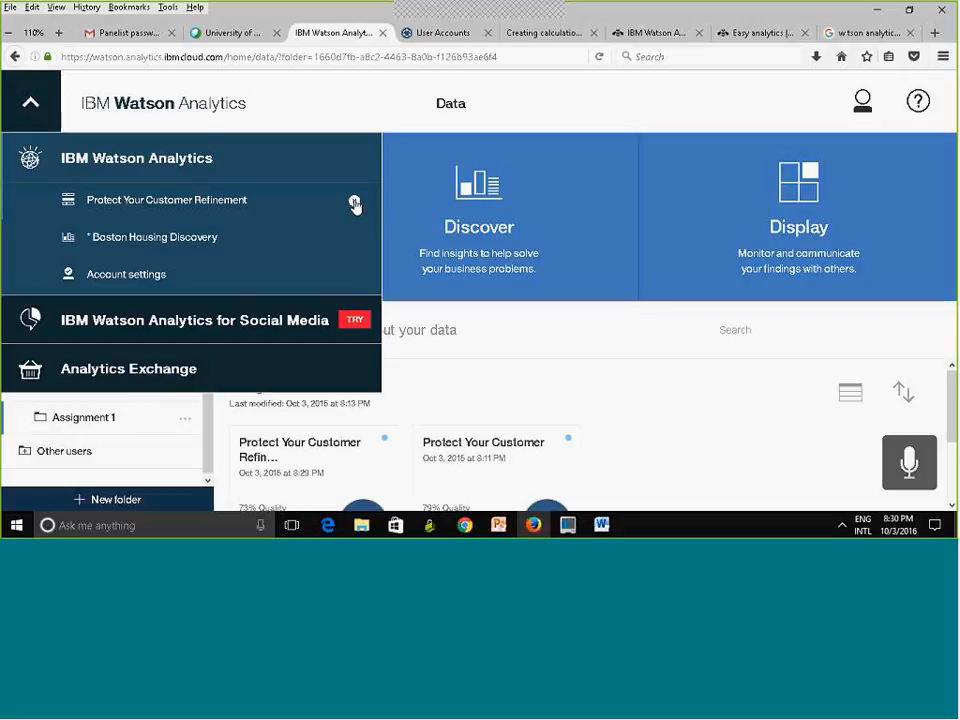
{"action": "left_click", "coordinate": [355, 204]}
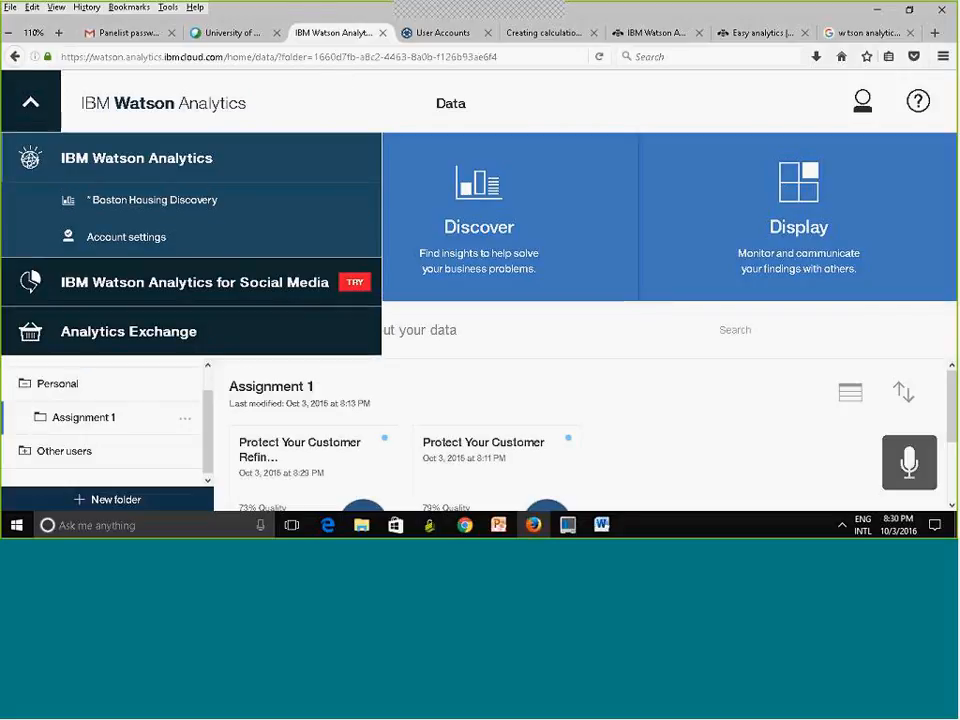
{"action": "left_click", "coordinate": [492, 115]}
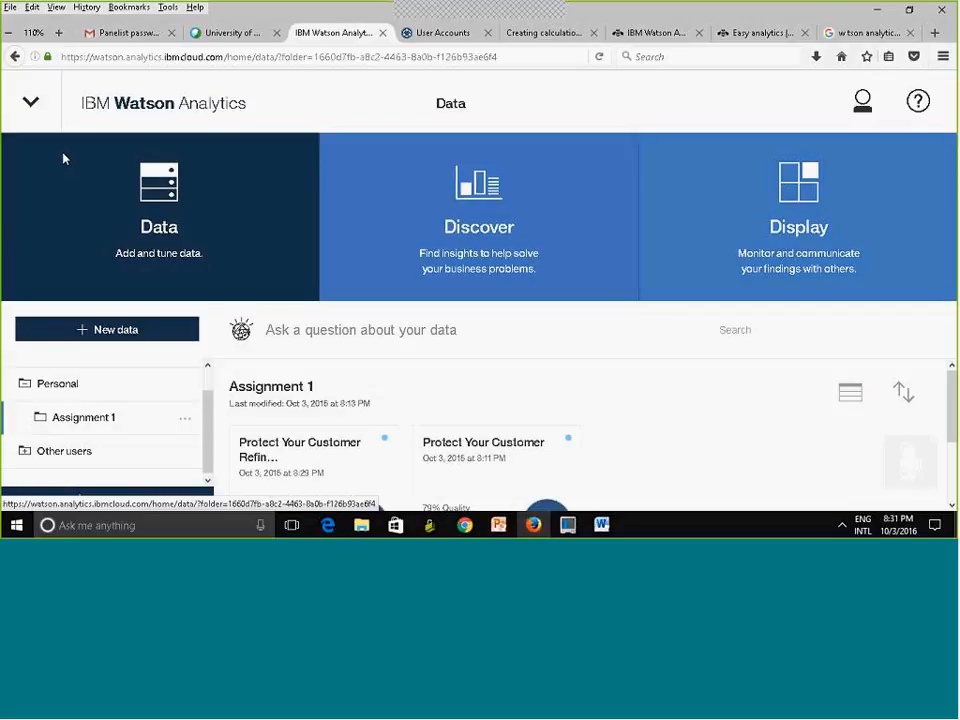
{"action": "left_click", "coordinate": [36, 105]}
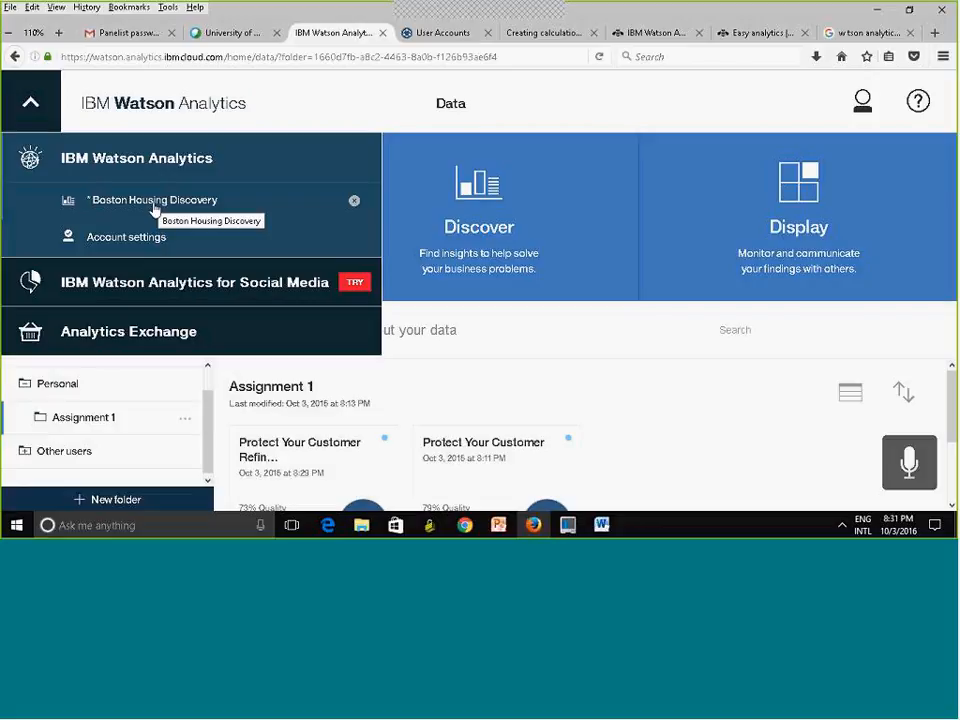
{"action": "left_click", "coordinate": [634, 336]}
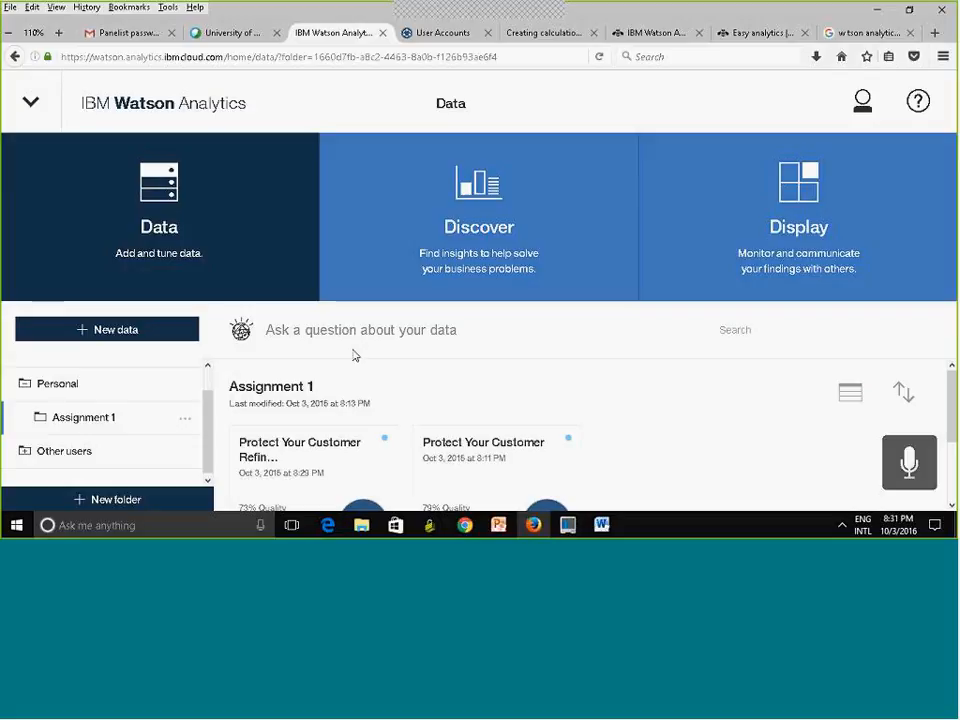
- Examine the ways to add new data: local file upload with AirlineSatisfaction.csv, the dashDB connection and the import sources
{"action": "left_click_drag", "start_coordinate": [951, 407], "coordinate": [951, 446]}
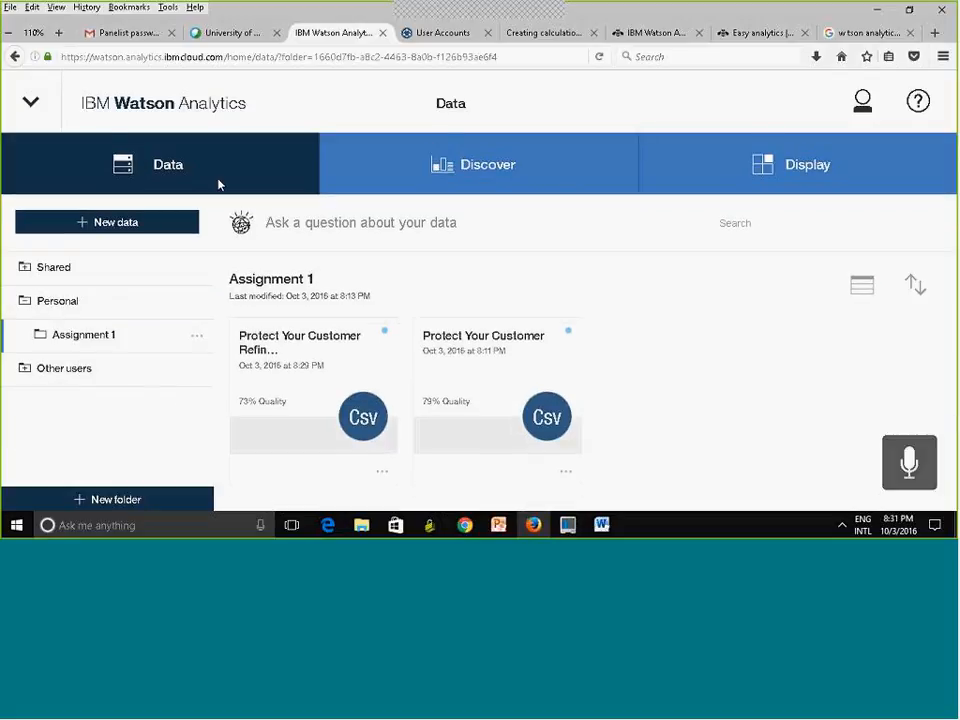
{"action": "left_click", "coordinate": [111, 223]}
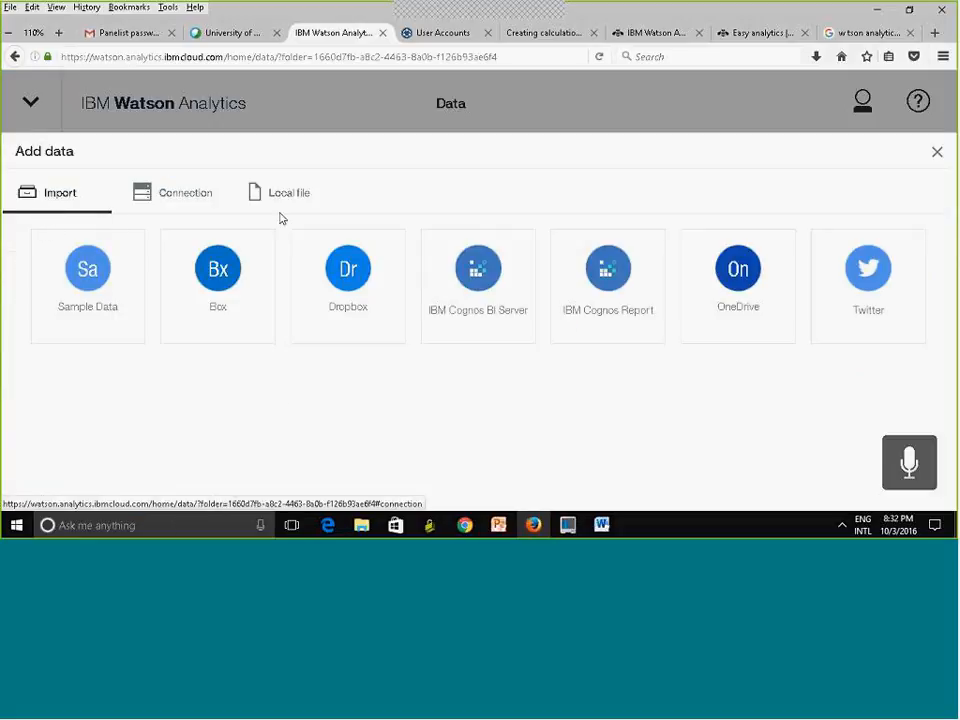
{"action": "left_click", "coordinate": [281, 194]}
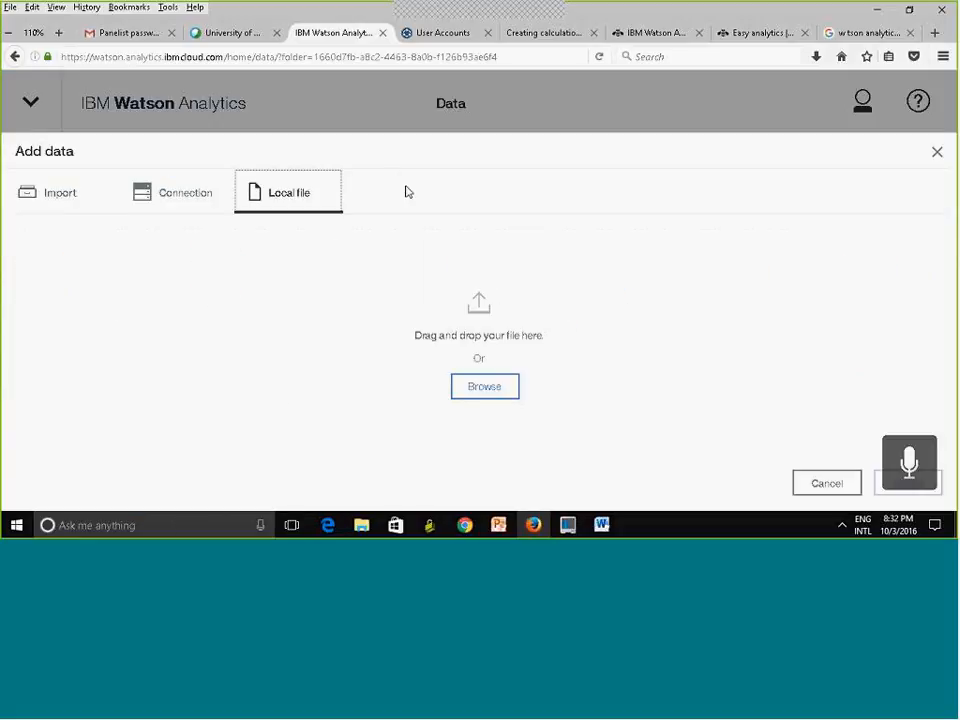
{"action": "left_click", "coordinate": [502, 391]}
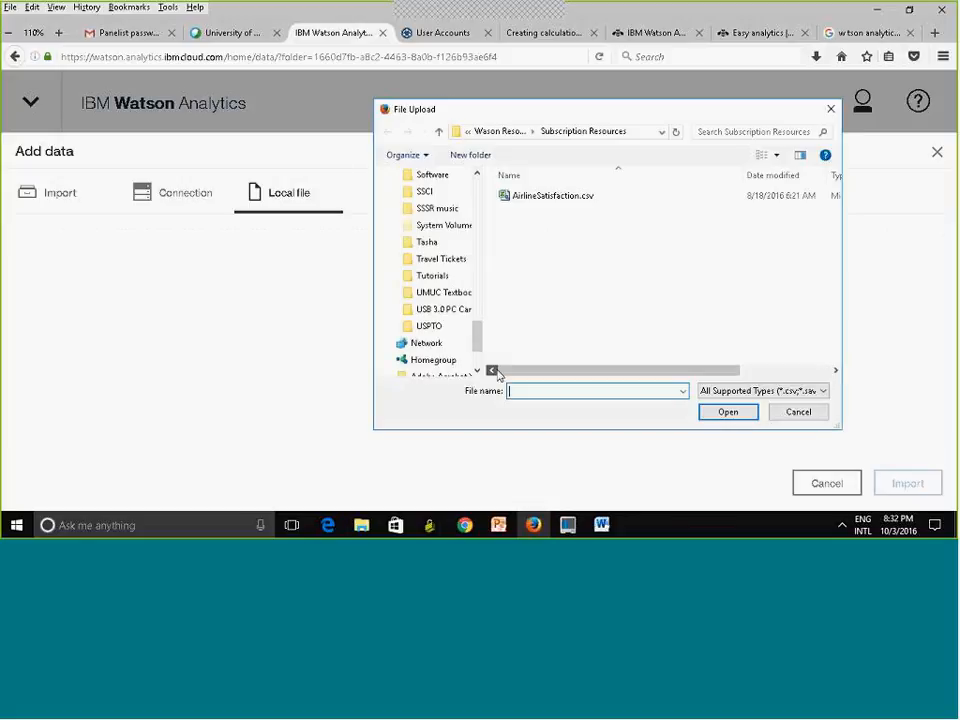
{"action": "left_click", "coordinate": [563, 197]}
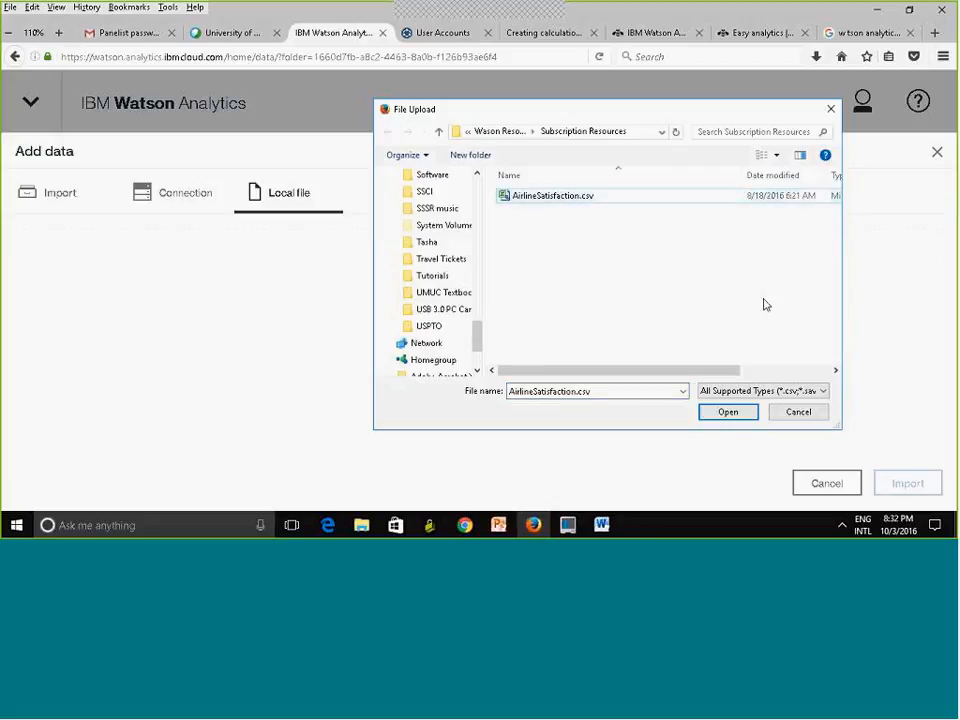
{"action": "left_click", "coordinate": [824, 412]}
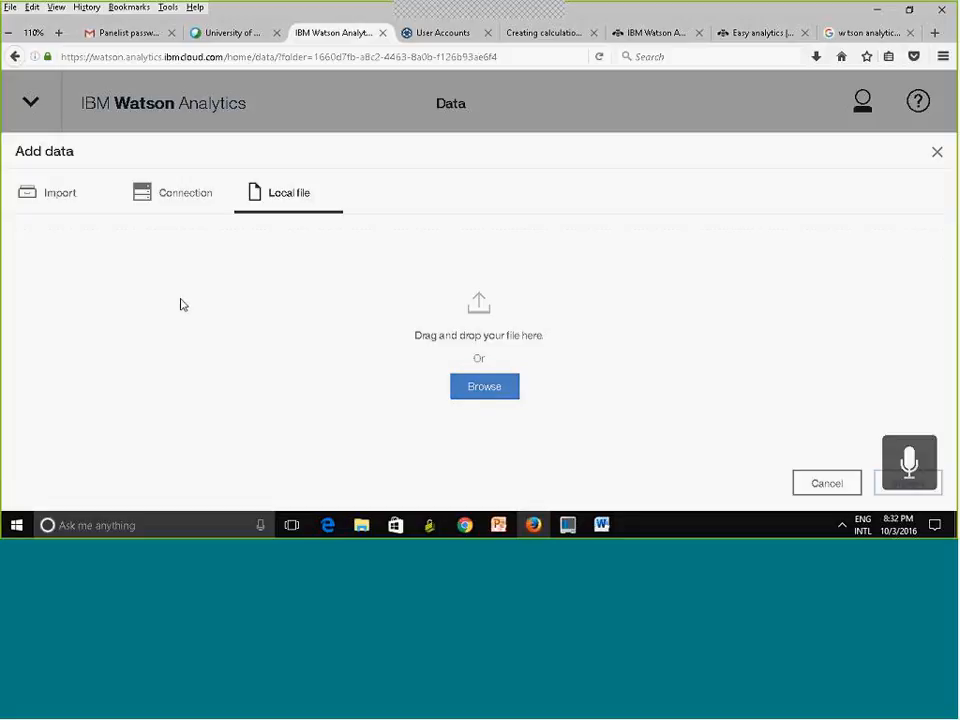
{"action": "left_click", "coordinate": [168, 206]}
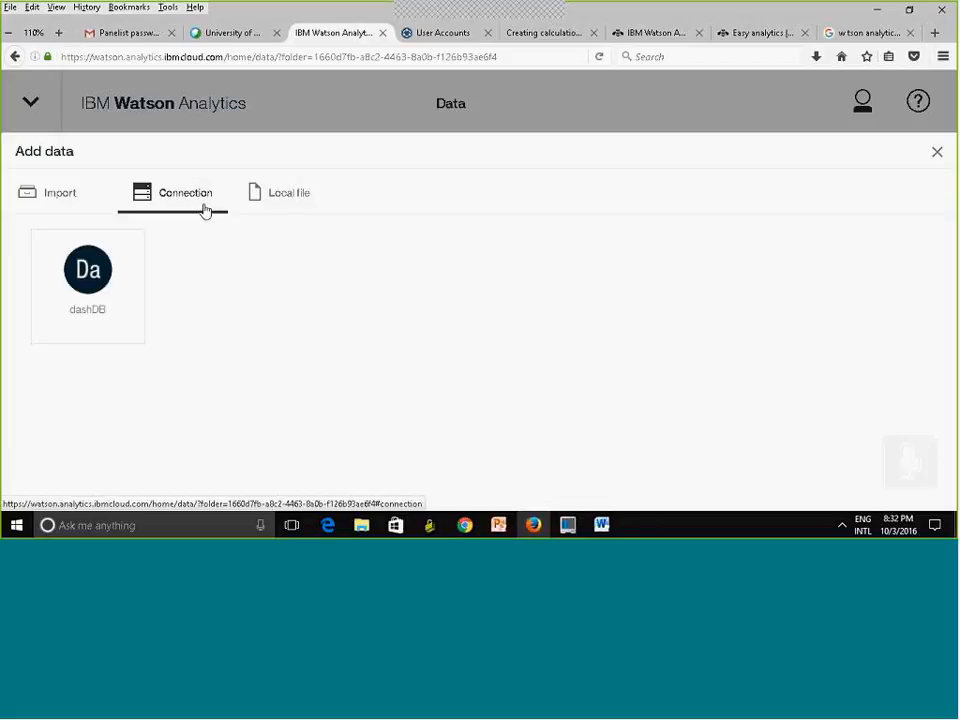
{"action": "left_click", "coordinate": [51, 201]}
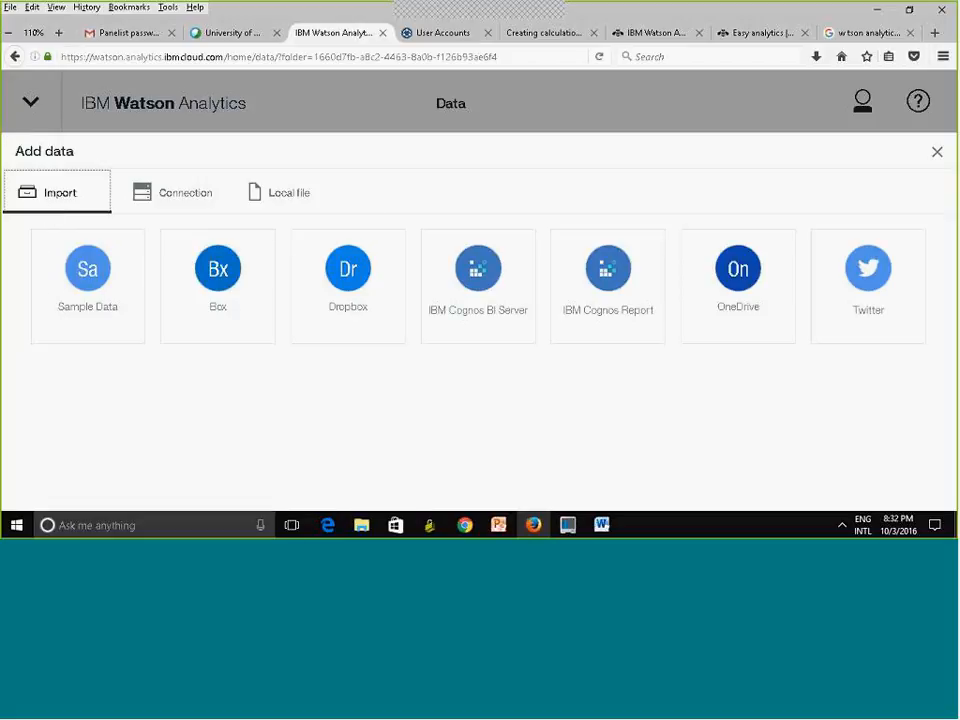
{"action": "left_click", "coordinate": [940, 153]}
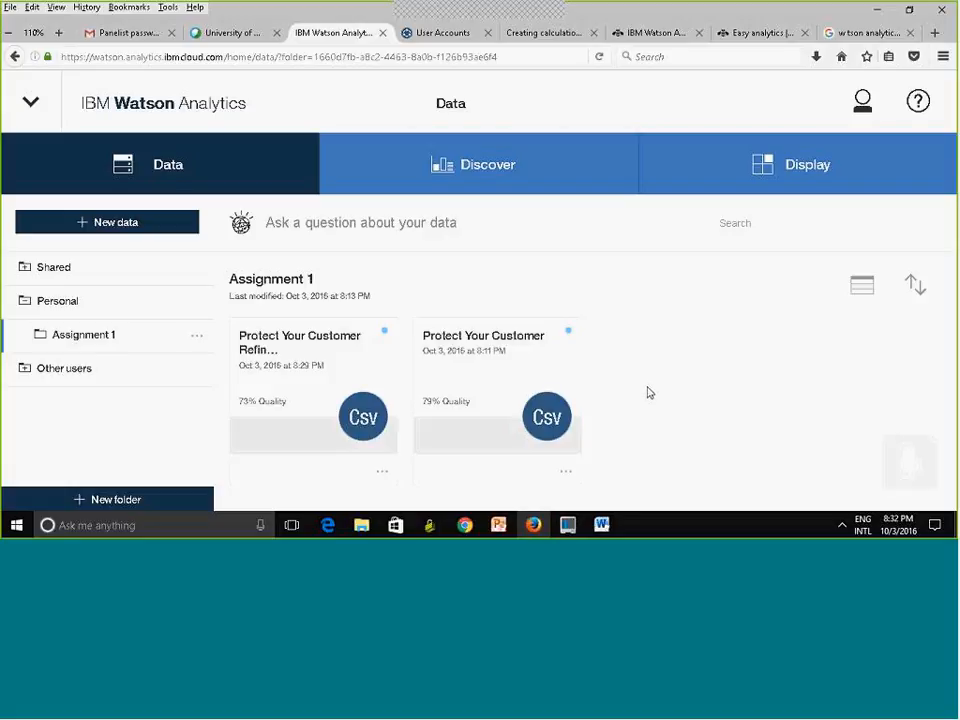
- Open the Personal folder and ask a question about the data with the keyword price
{"action": "left_click", "coordinate": [66, 304]}
{"action": "left_click", "coordinate": [291, 329]}
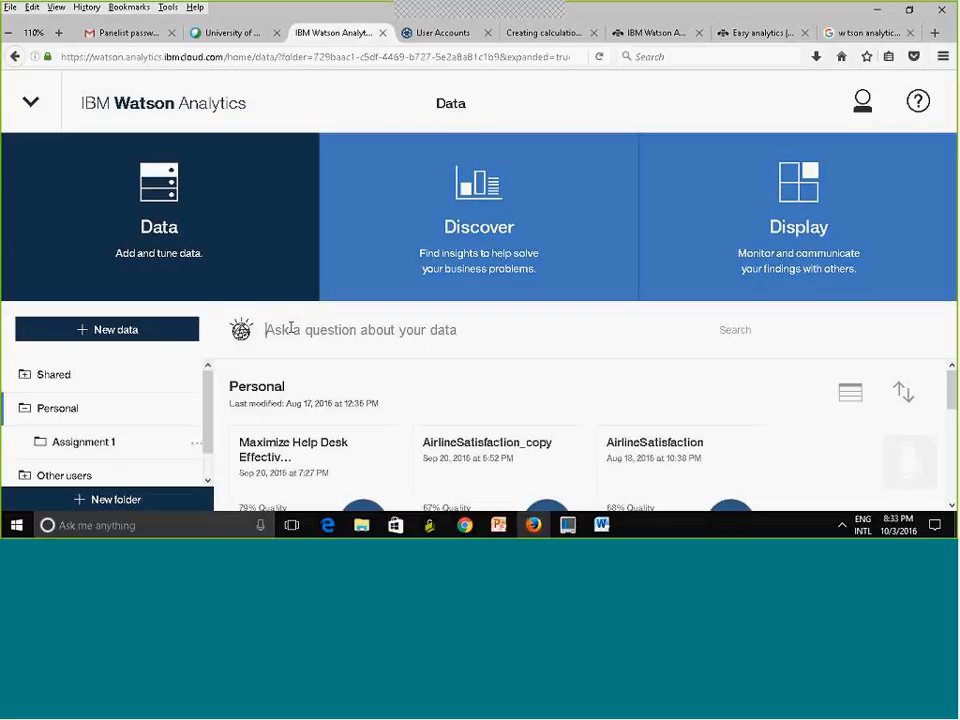
{"action": "type", "text": "price"}
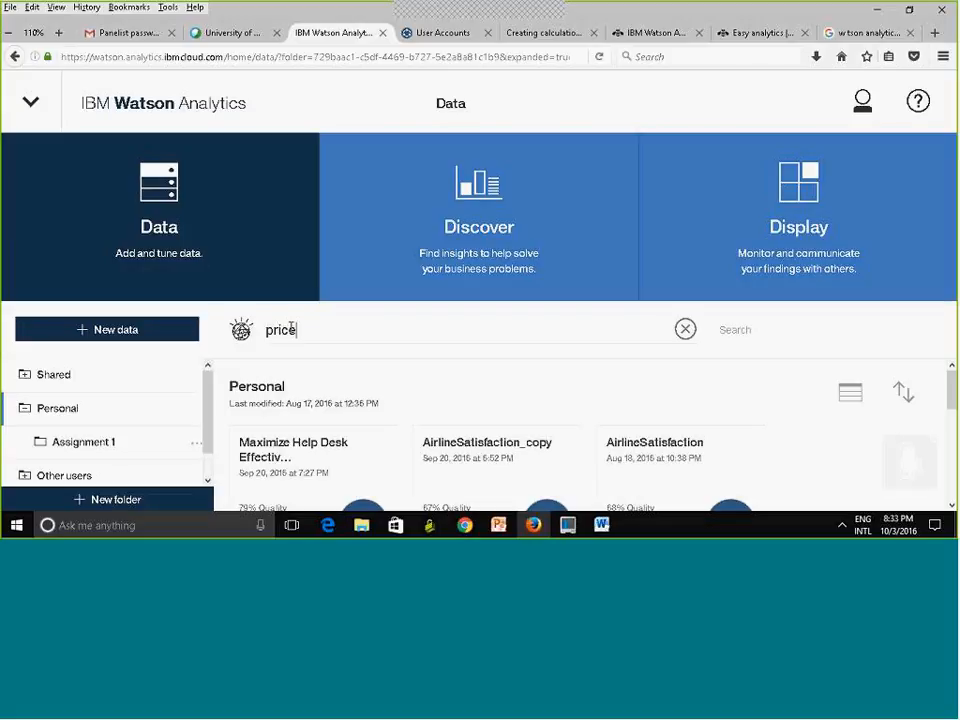
{"action": "key", "text": "Return"}
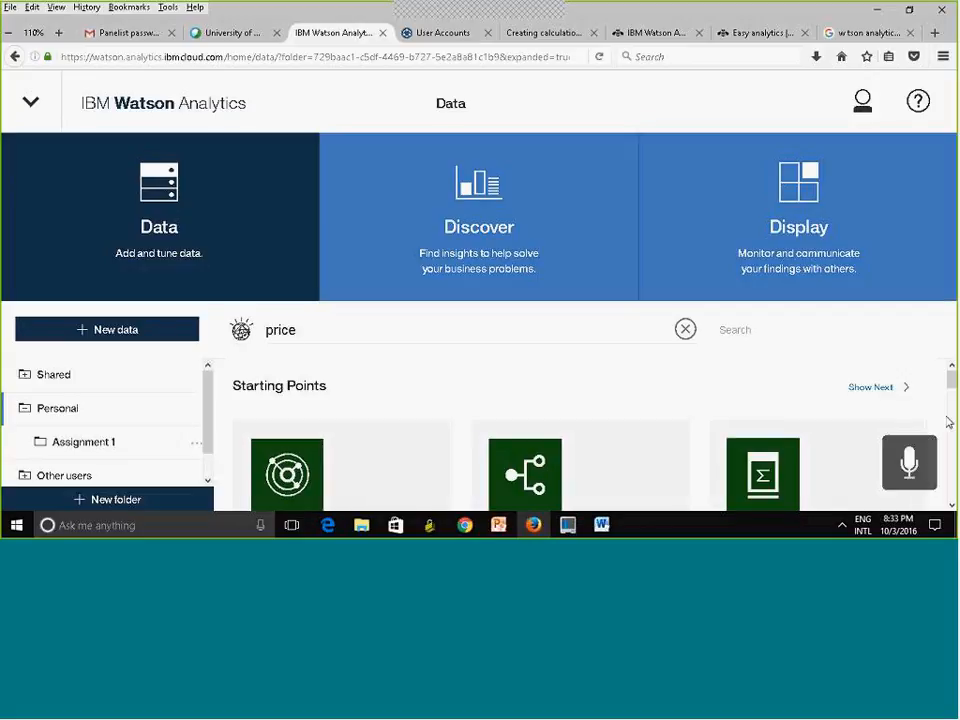
- Look through the suggested starting points and open What drives Price? for the Sample: Product Sales Data
{"action": "left_click_drag", "start_coordinate": [954, 385], "coordinate": [953, 358]}
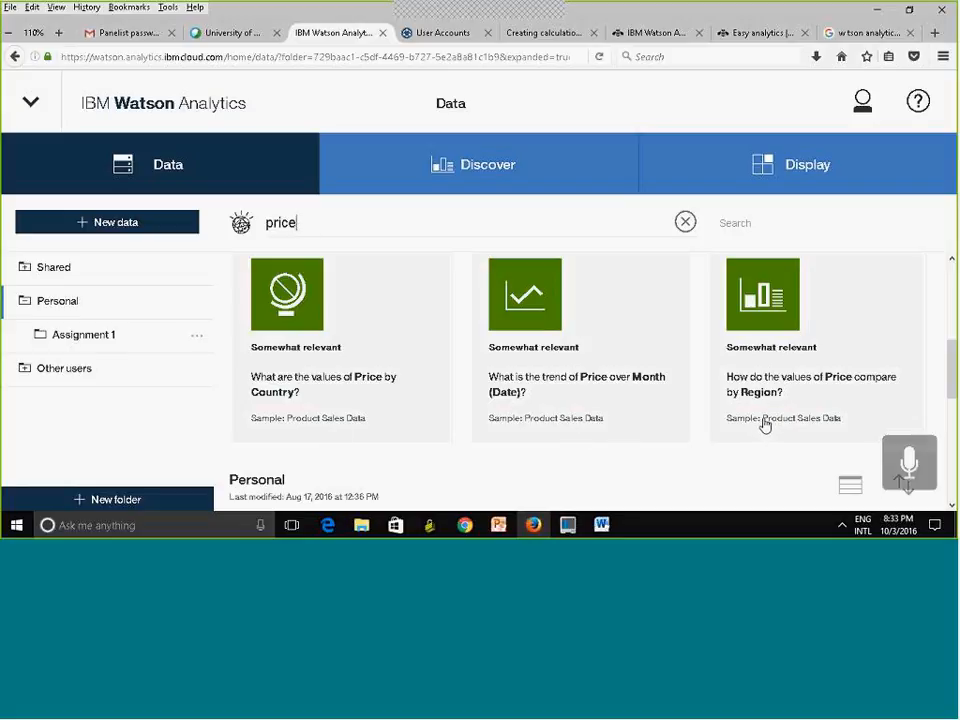
{"action": "left_click_drag", "start_coordinate": [954, 362], "coordinate": [954, 289]}
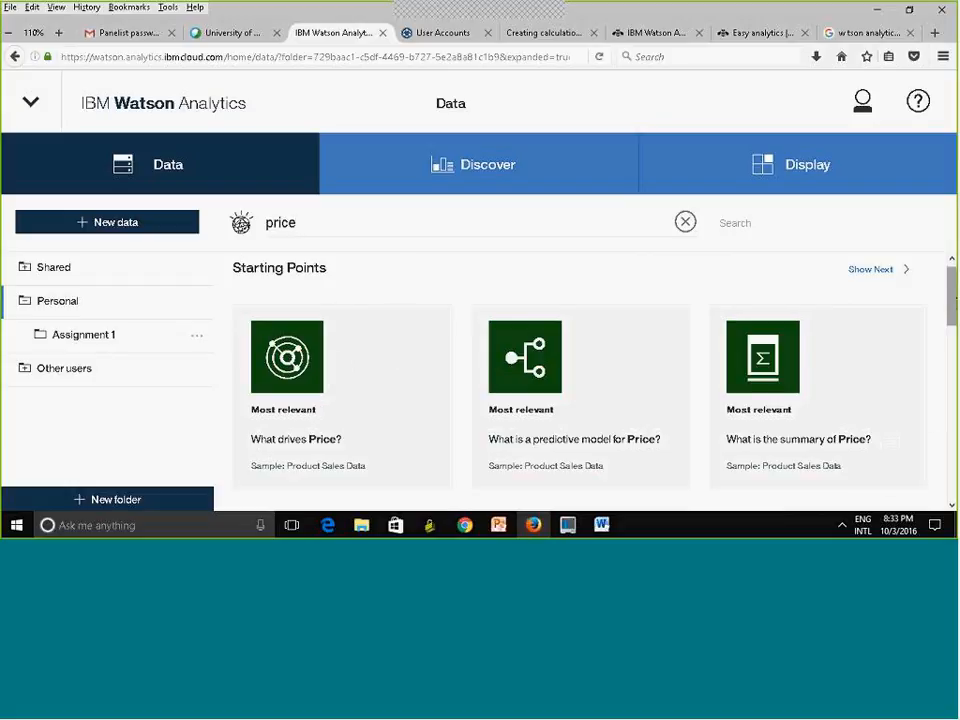
{"action": "mouse_move", "coordinate": [952, 297]}
{"action": "left_mouse_down"}
{"action": "mouse_move", "coordinate": [953, 440]}
{"action": "mouse_move", "coordinate": [953, 292]}
{"action": "left_mouse_up"}
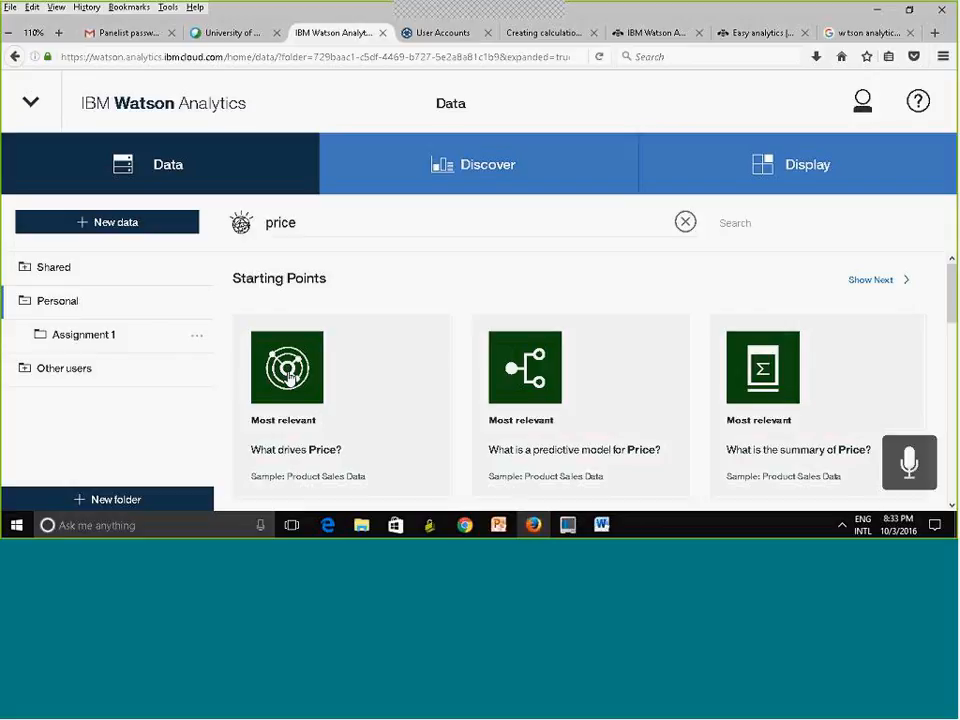
{"action": "left_click", "coordinate": [289, 373]}
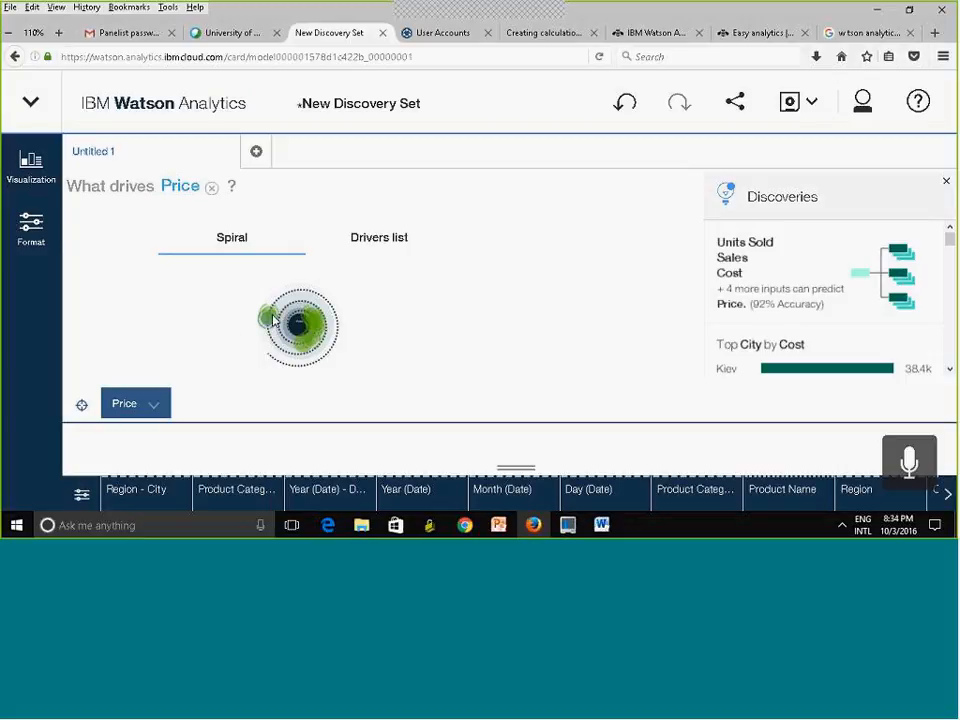
- Examine the drivers of Price in the spiral and compare it with the drivers list
{"action": "mouse_move", "coordinate": [270, 320]}
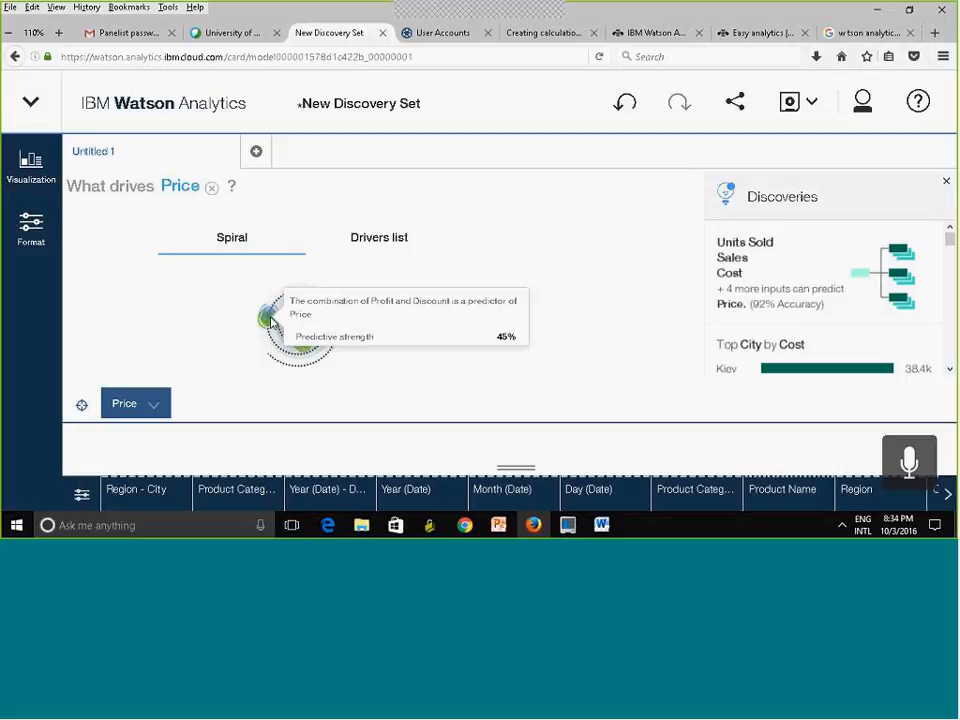
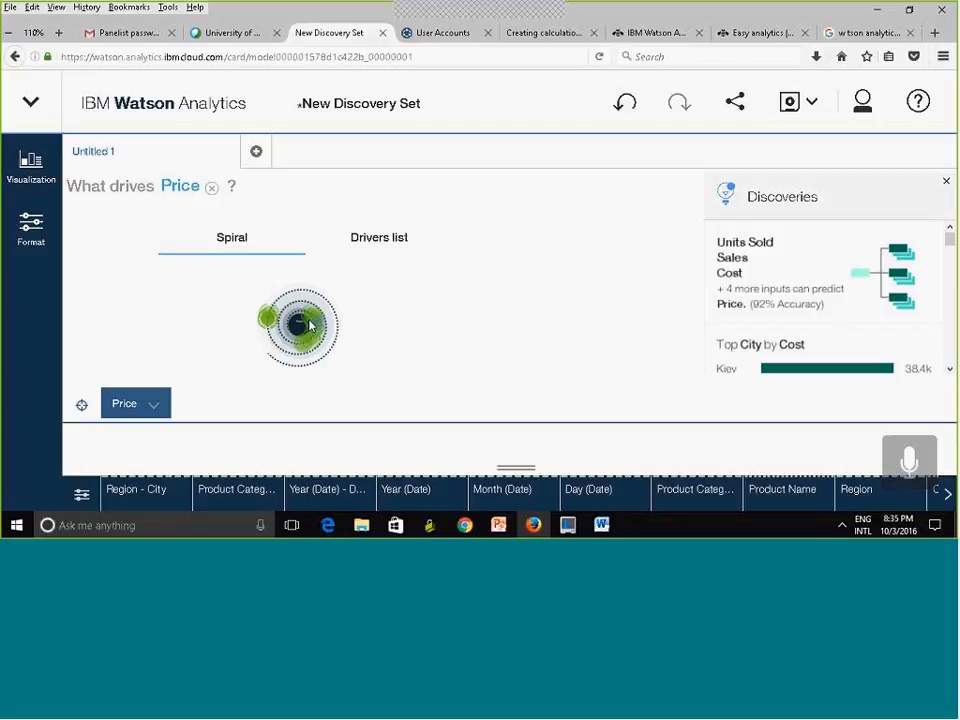
{"action": "left_click", "coordinate": [375, 244]}
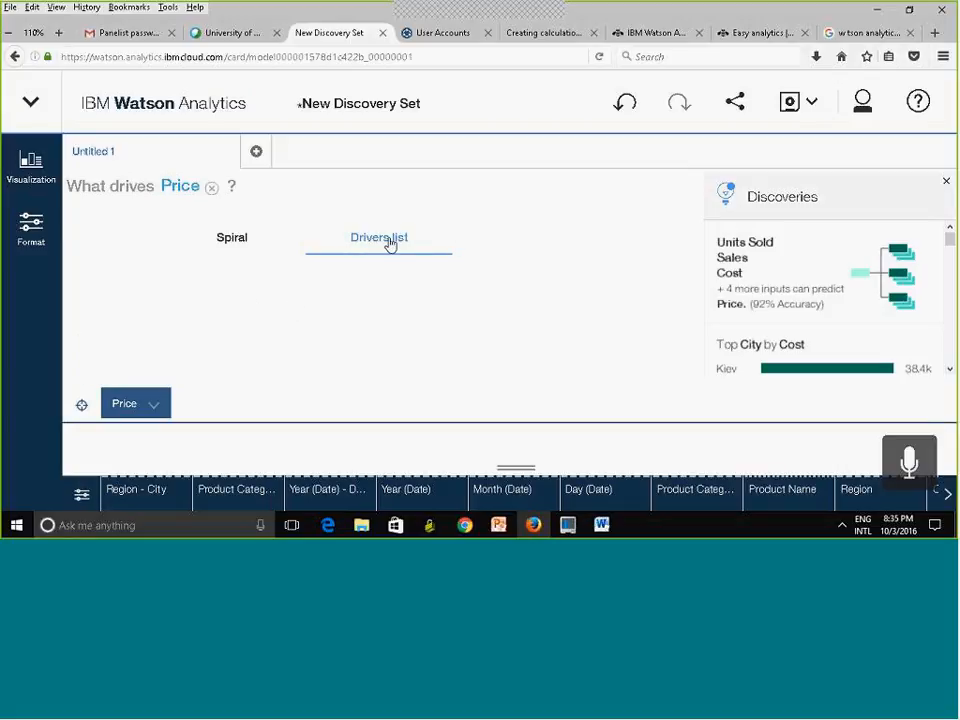
{"action": "left_click", "coordinate": [229, 244]}
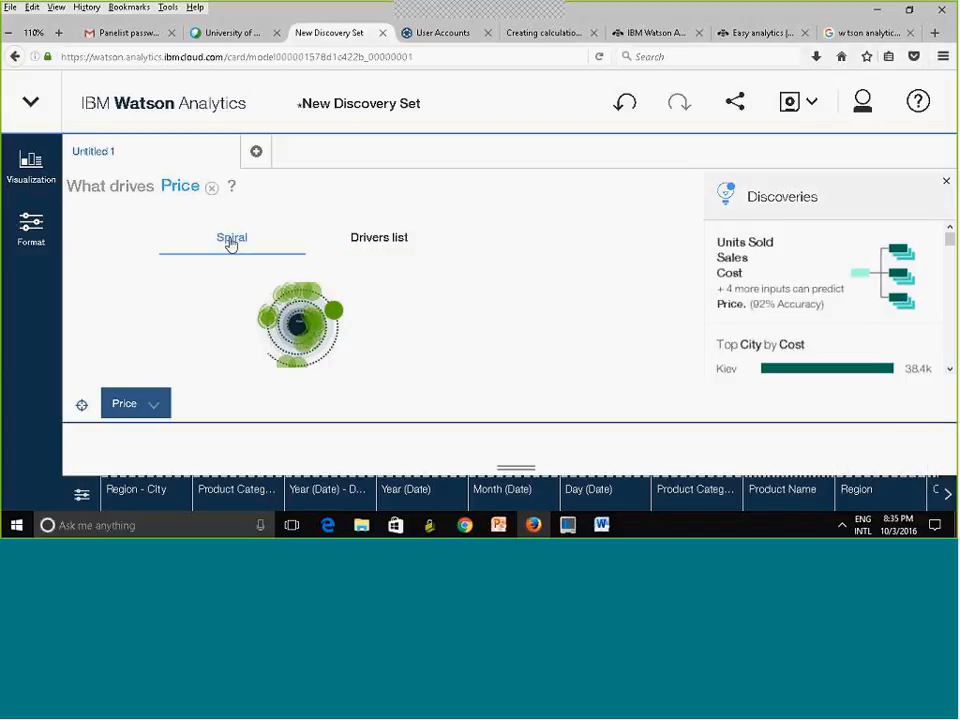
{"action": "left_click", "coordinate": [375, 245]}
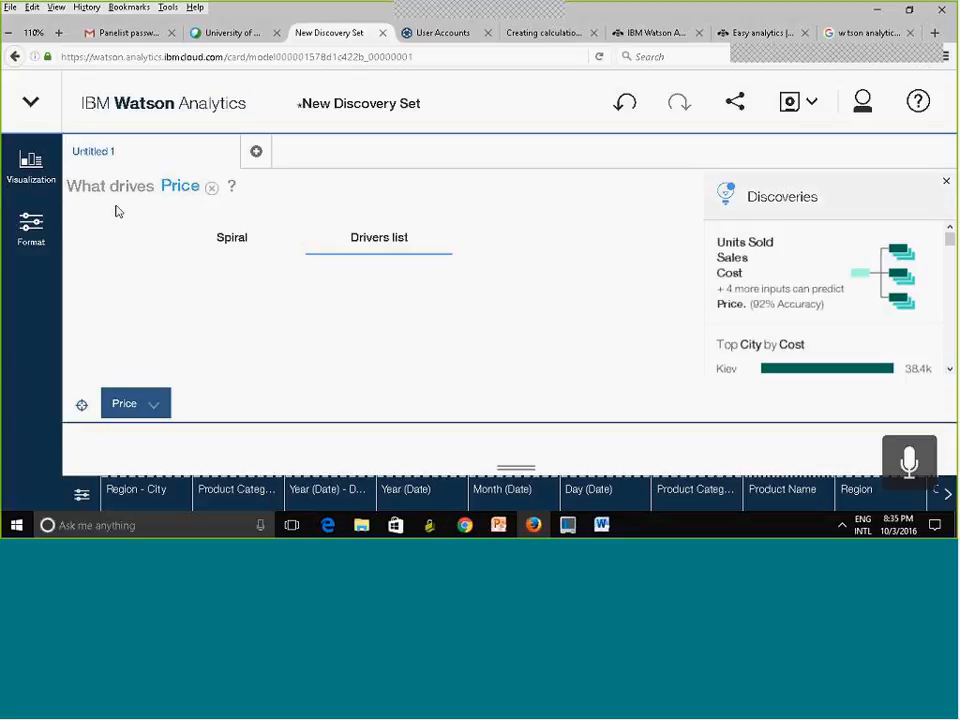
{"action": "left_click", "coordinate": [250, 237]}
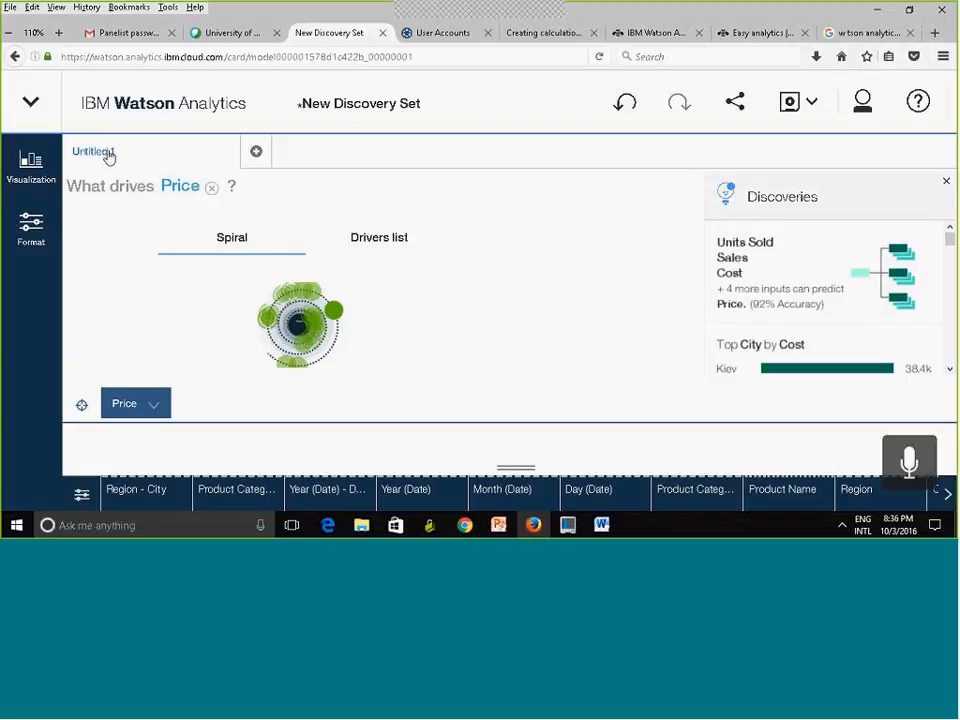
- Rename the Untitled 1 page of the new discovery set as Price Drivers
{"action": "mouse_move", "coordinate": [185, 165]}
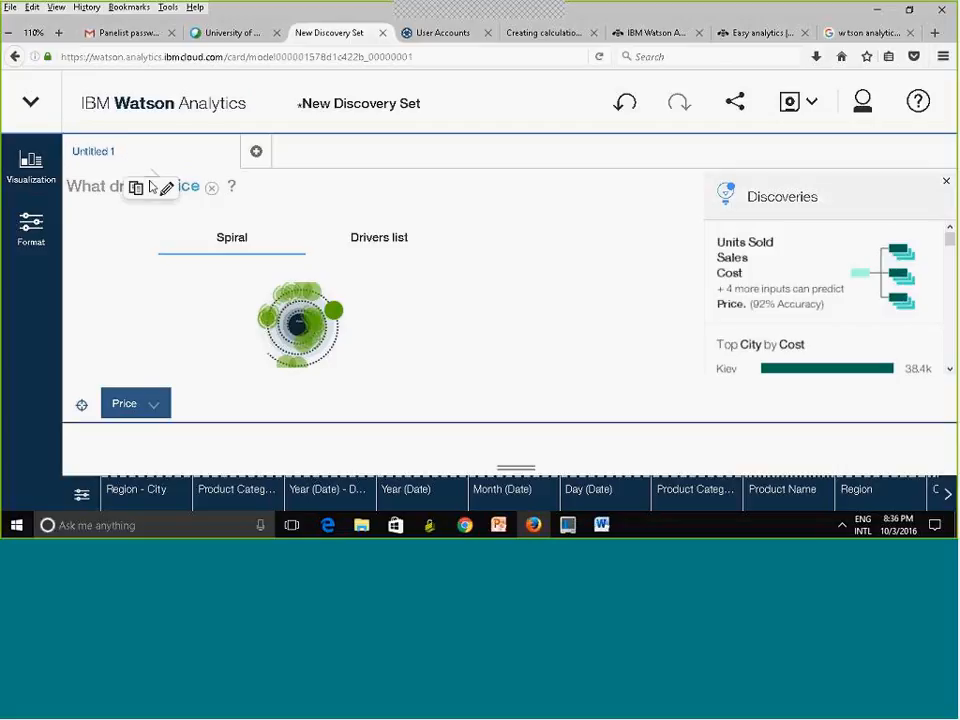
{"action": "left_click", "coordinate": [166, 187]}
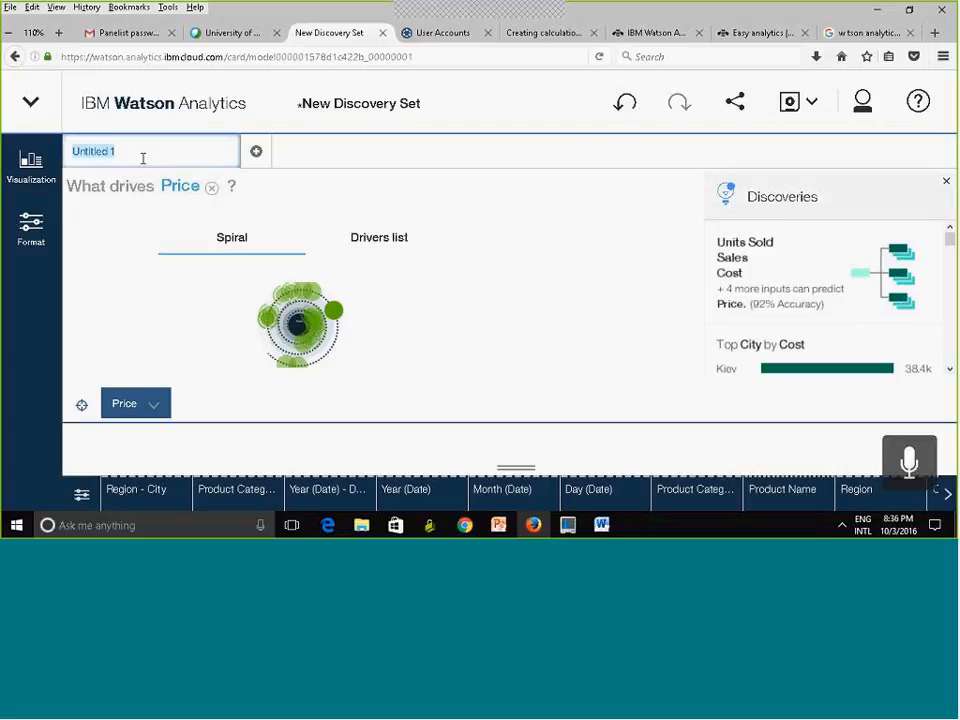
{"action": "type", "text": "Price Dr"}
{"action": "key", "text": "BackSpace"}
{"action": "key", "text": "BackSpace"}
{"action": "key", "text": "BackSpace"}
{"action": "key", "text": "BackSpace"}
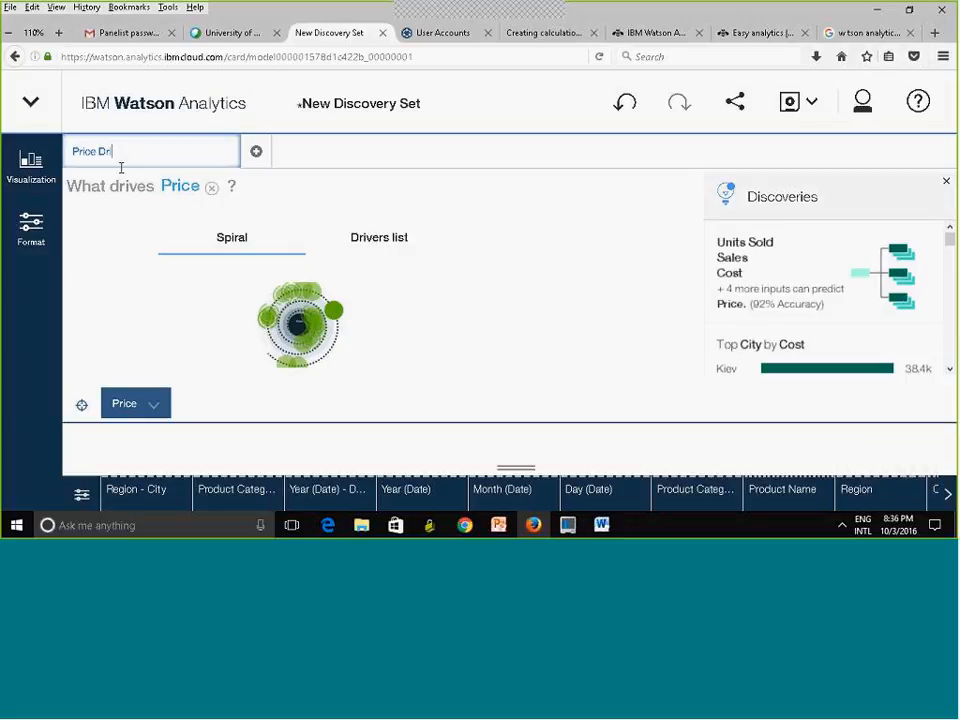
{"action": "type", "text": "ivers"}
{"action": "left_click", "coordinate": [99, 282]}
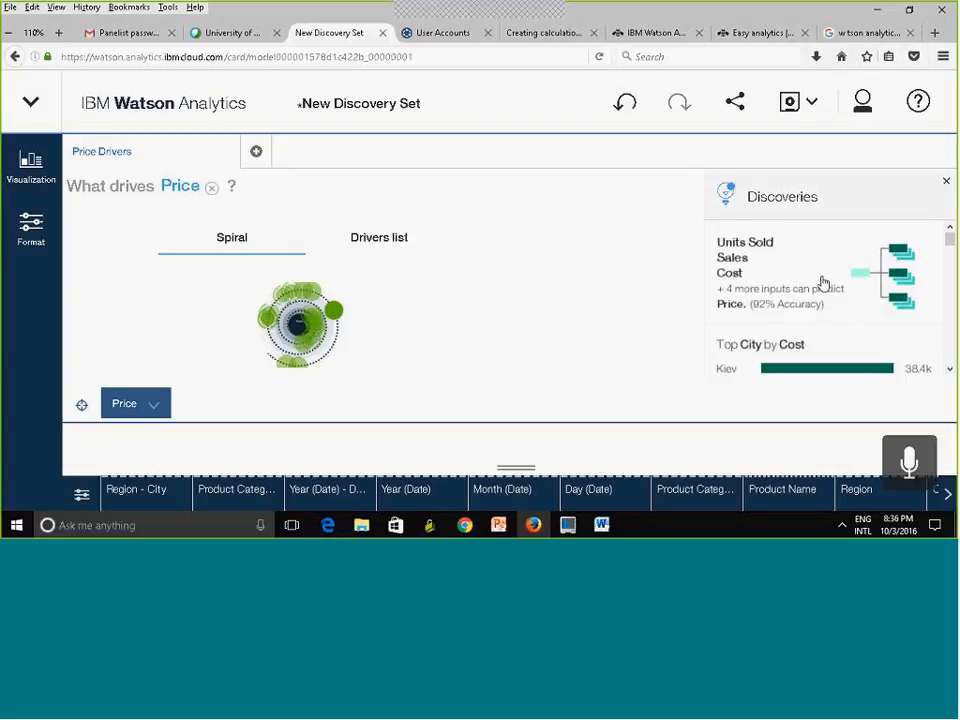
- Add the discovery that predicts Price from Units Sold, Sales and Cost, and look through its decision rules
{"action": "left_click", "coordinate": [889, 269]}
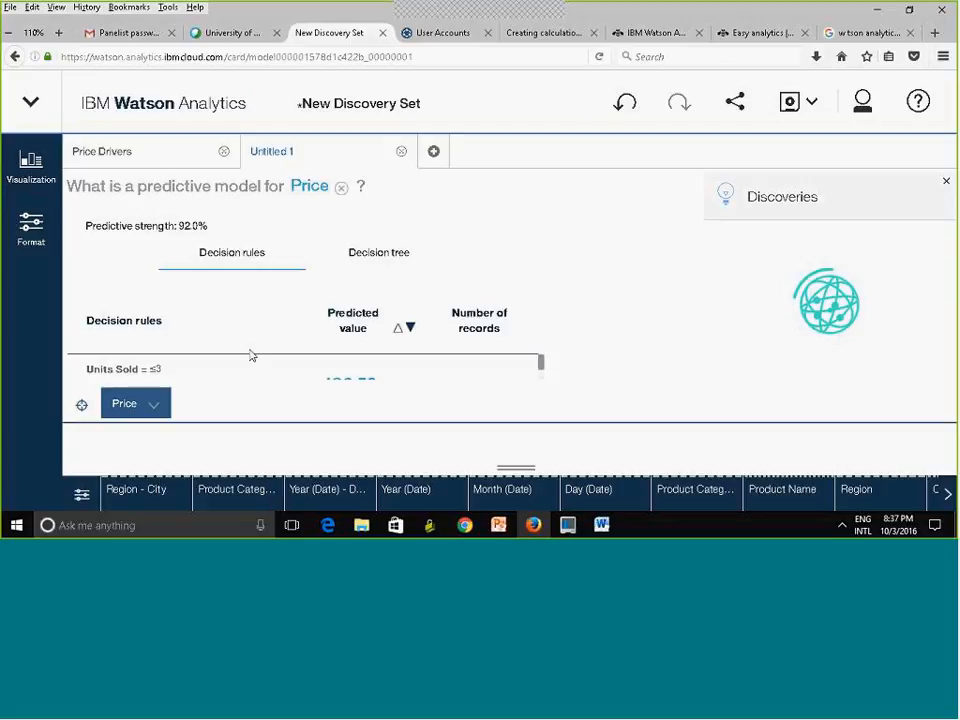
{"action": "mouse_move", "coordinate": [540, 369]}
{"action": "left_mouse_down"}
{"action": "mouse_move", "coordinate": [543, 381]}
{"action": "mouse_move", "coordinate": [545, 369]}
{"action": "left_mouse_up"}
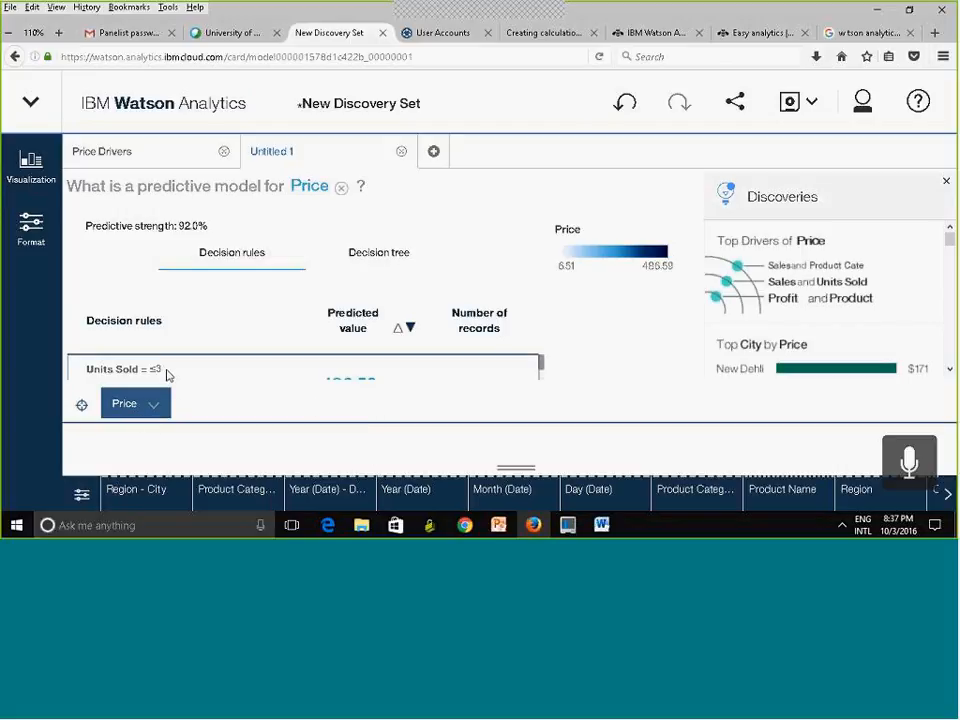
{"action": "scroll", "coordinate": [543, 366], "scroll_direction": "down", "scroll_amount": 3}
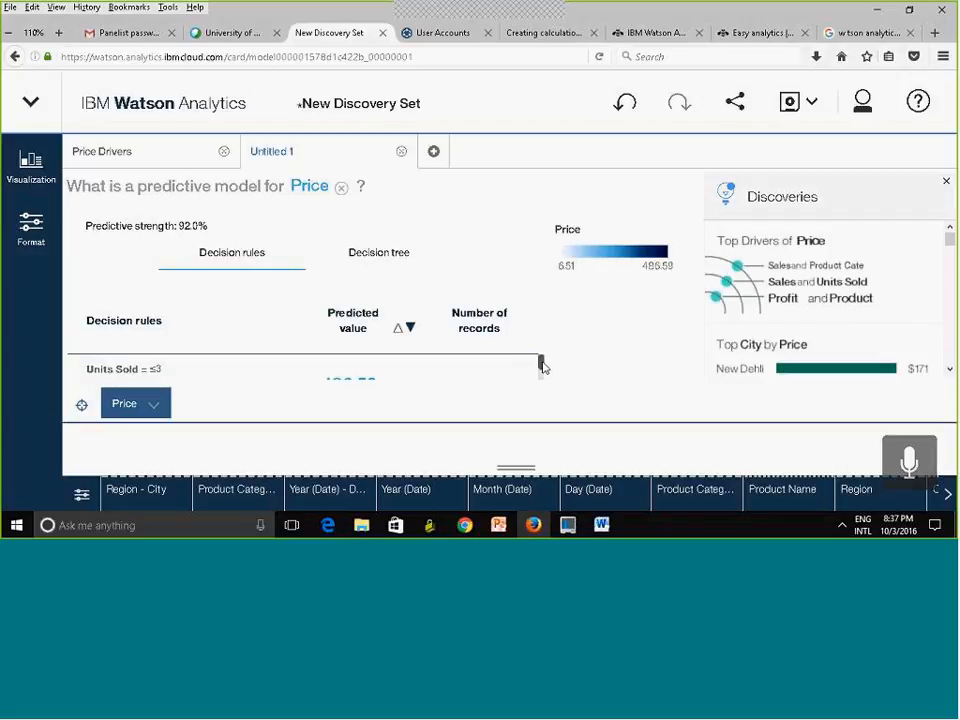
- Switch the Price model to its decision tree and filter it by the product categories Crafts, Fitness & Outdoors and Food
{"action": "scroll", "coordinate": [541, 368], "scroll_direction": "down", "scroll_amount": 3}
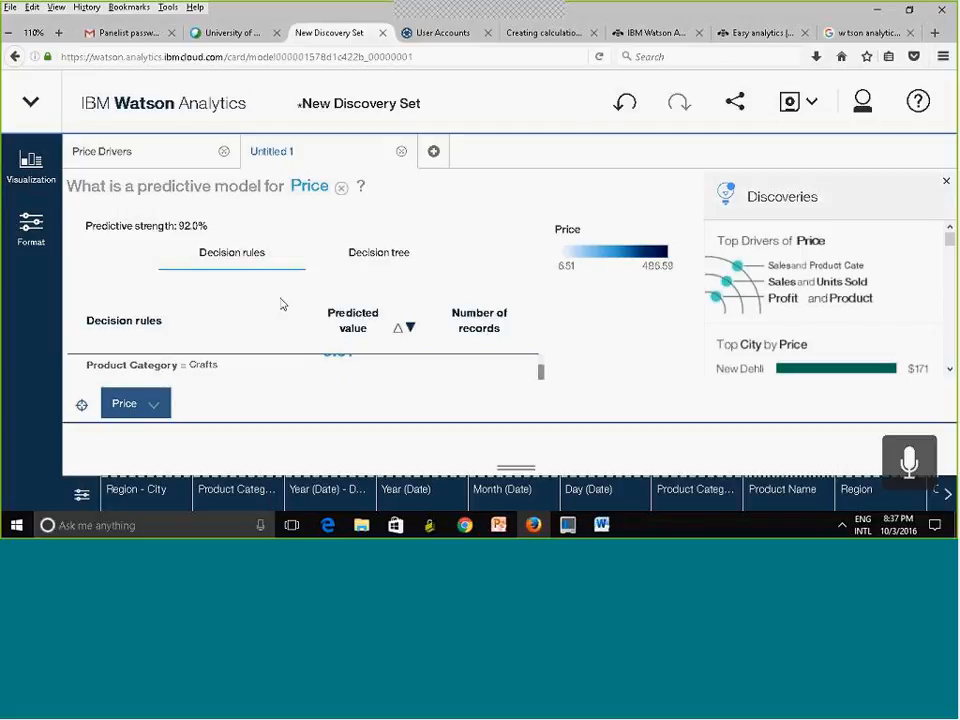
{"action": "left_click", "coordinate": [387, 255]}
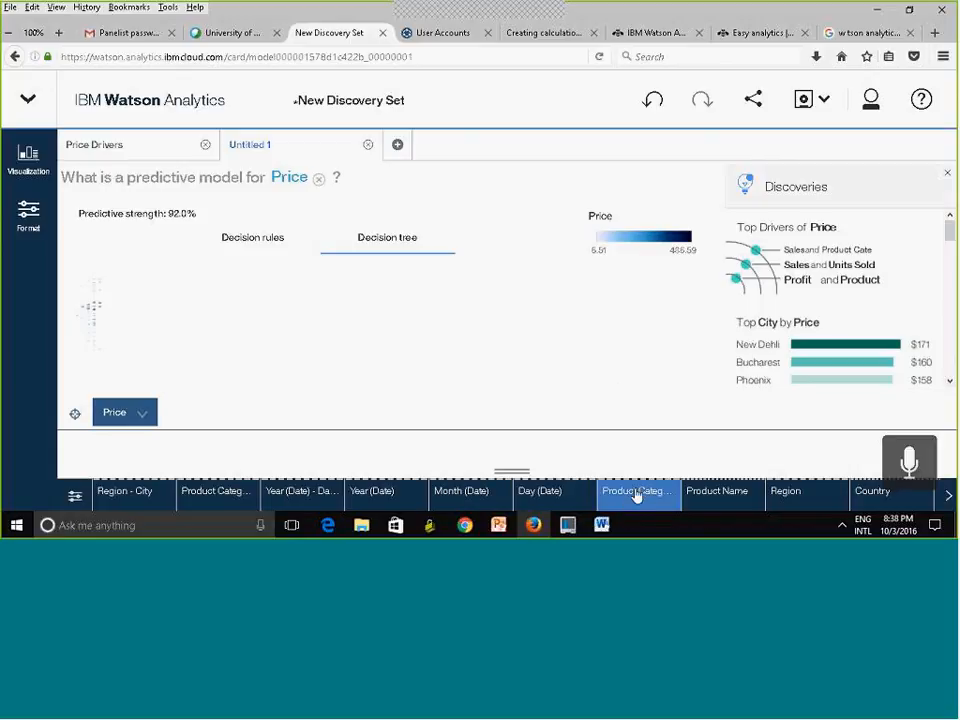
{"action": "left_click", "coordinate": [636, 496]}
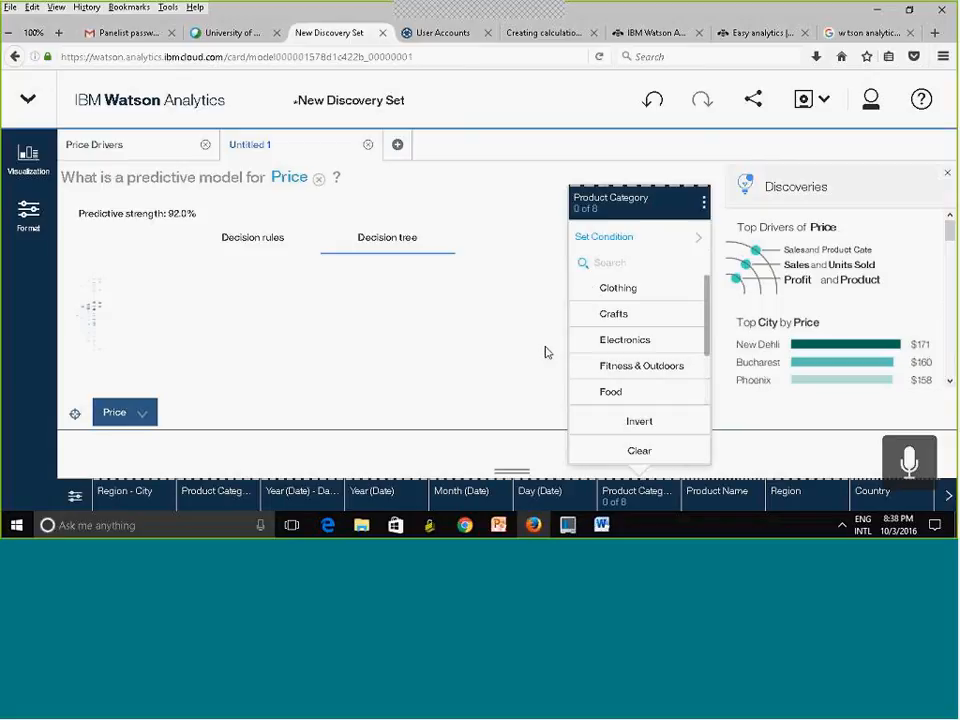
{"action": "scroll", "coordinate": [546, 351], "scroll_direction": "down", "scroll_amount": 1}
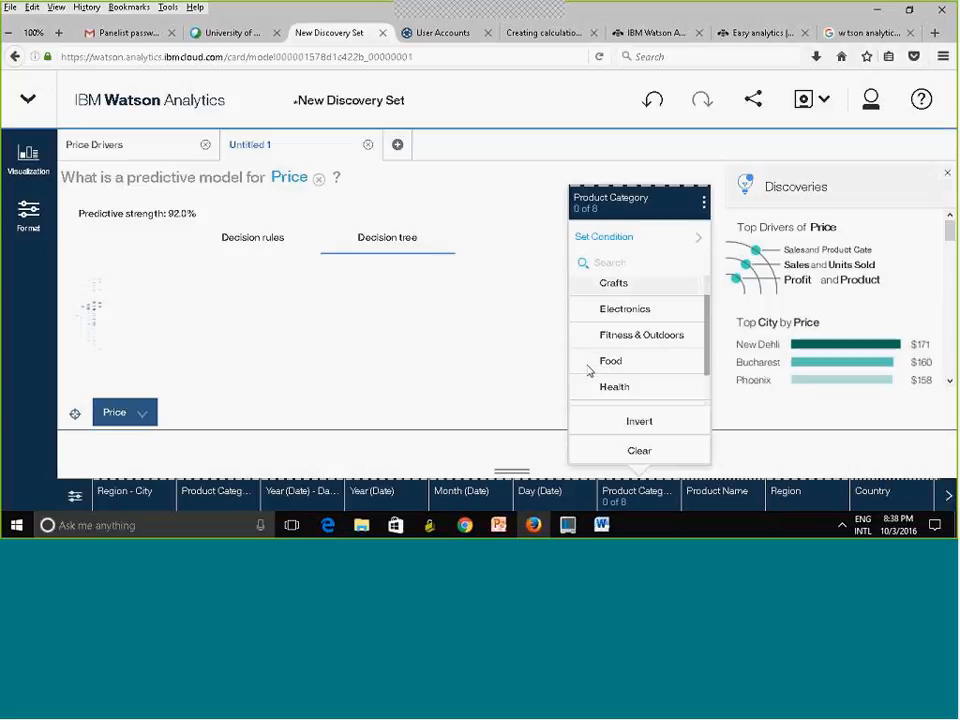
{"action": "scroll", "coordinate": [706, 320], "scroll_direction": "up", "scroll_amount": 1}
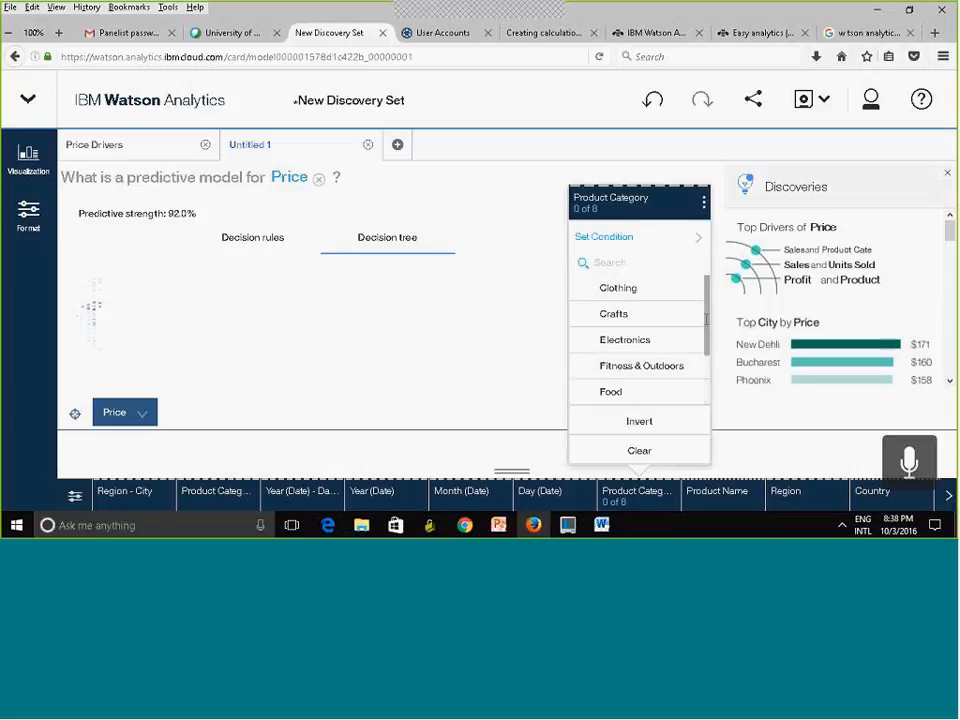
{"action": "left_click", "coordinate": [605, 390]}
{"action": "left_click", "coordinate": [612, 313]}
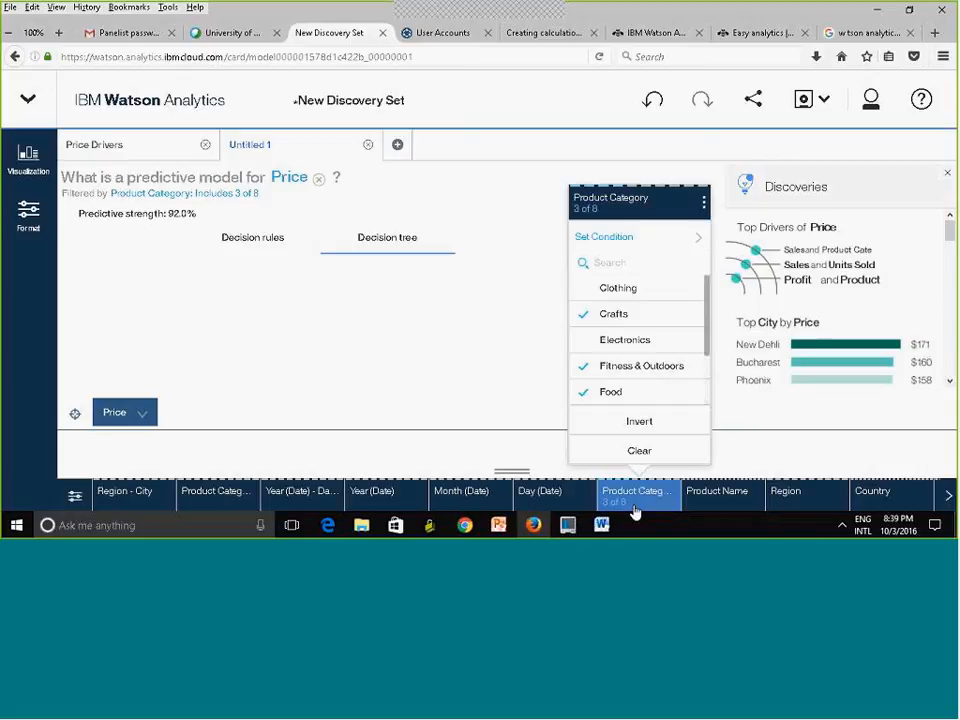
{"action": "left_click", "coordinate": [447, 316]}
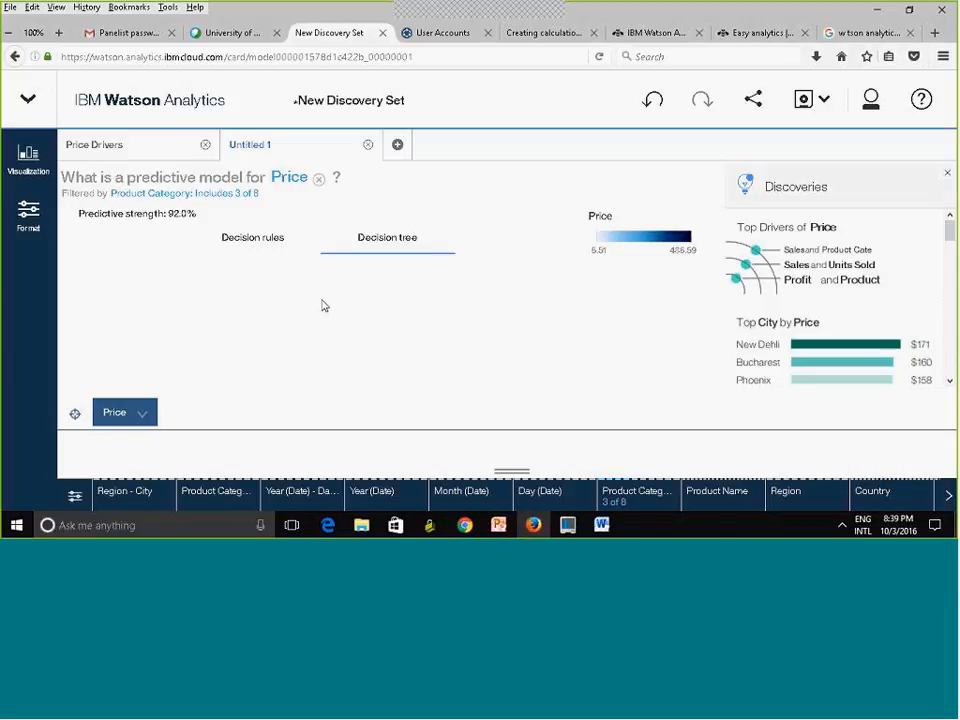
- Sort the decision rules by ascending predicted value and check the first Crafts rule in the decision tree
{"action": "left_click", "coordinate": [255, 243]}
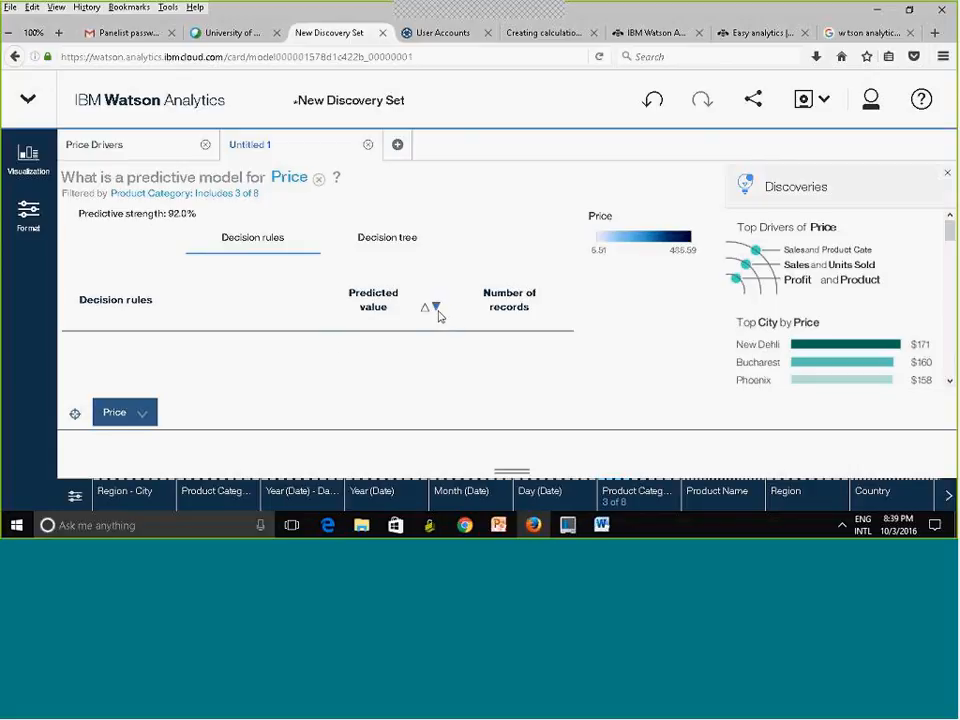
{"action": "left_click", "coordinate": [424, 308]}
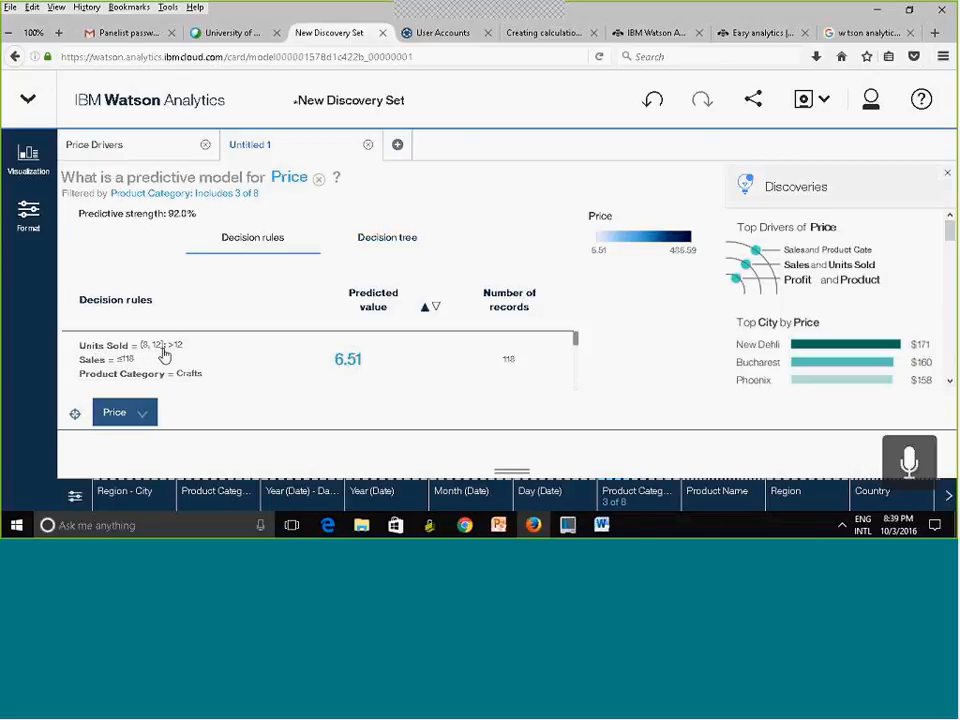
{"action": "left_click", "coordinate": [163, 355]}
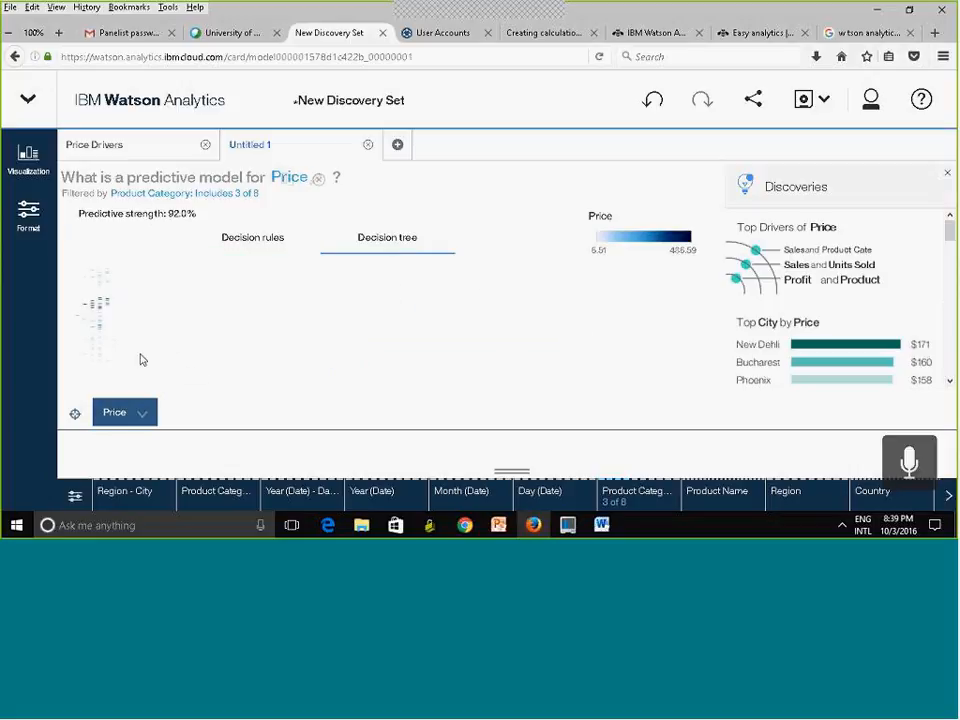
{"action": "left_click", "coordinate": [251, 255]}
- Examine the conditions of the Crafts rule with the lowest predicted value, along with its average price and standard deviation
{"action": "scroll", "coordinate": [140, 365], "scroll_direction": "down", "scroll_amount": 2}
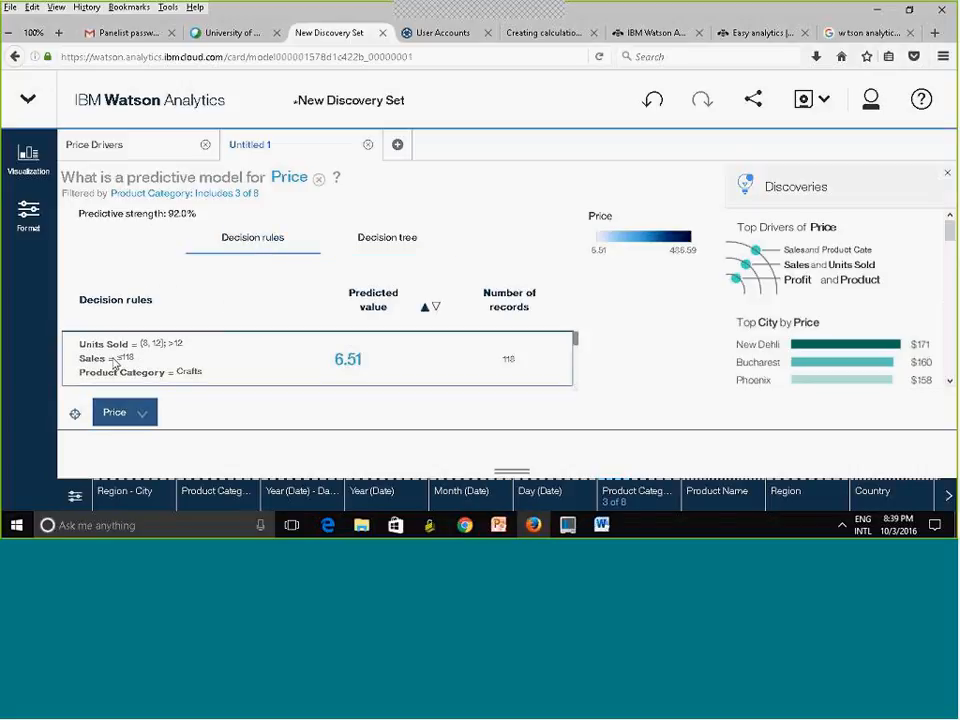
{"action": "scroll", "coordinate": [122, 363], "scroll_direction": "down", "scroll_amount": 3}
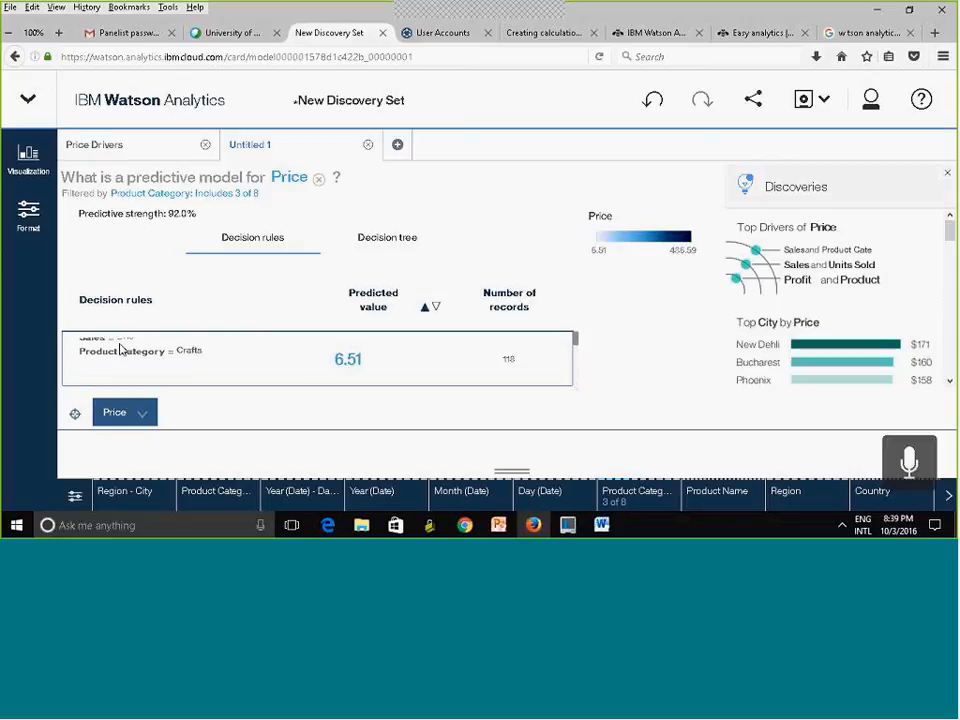
{"action": "scroll", "coordinate": [253, 365], "scroll_direction": "up", "scroll_amount": 4}
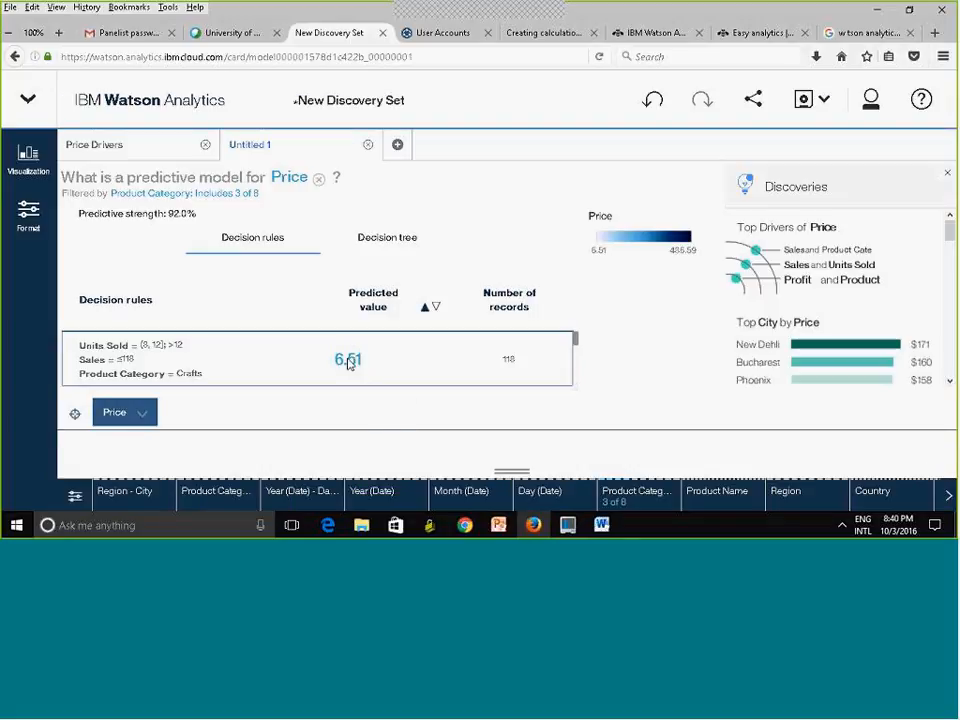
{"action": "mouse_move", "coordinate": [348, 362]}
{"action": "scroll", "coordinate": [124, 360], "scroll_direction": "down", "scroll_amount": 1}
{"action": "scroll", "coordinate": [129, 356], "scroll_direction": "down", "scroll_amount": 3}
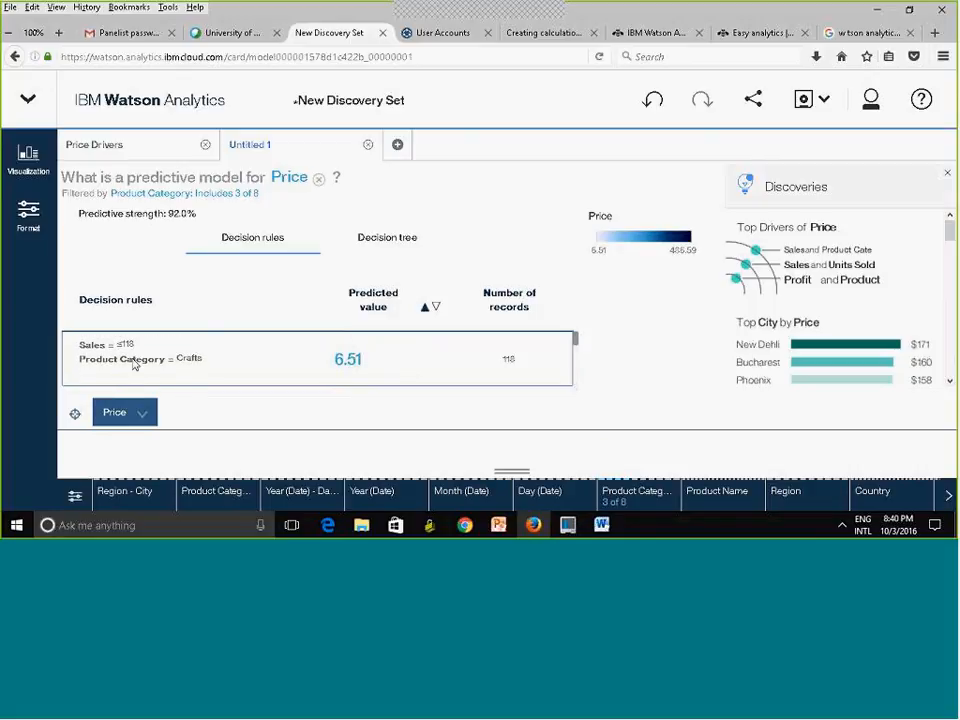
{"action": "scroll", "coordinate": [163, 375], "scroll_direction": "up", "scroll_amount": 2}
{"action": "scroll", "coordinate": [146, 357], "scroll_direction": "down", "scroll_amount": 2}
{"action": "scroll", "coordinate": [574, 358], "scroll_direction": "up", "scroll_amount": 2}
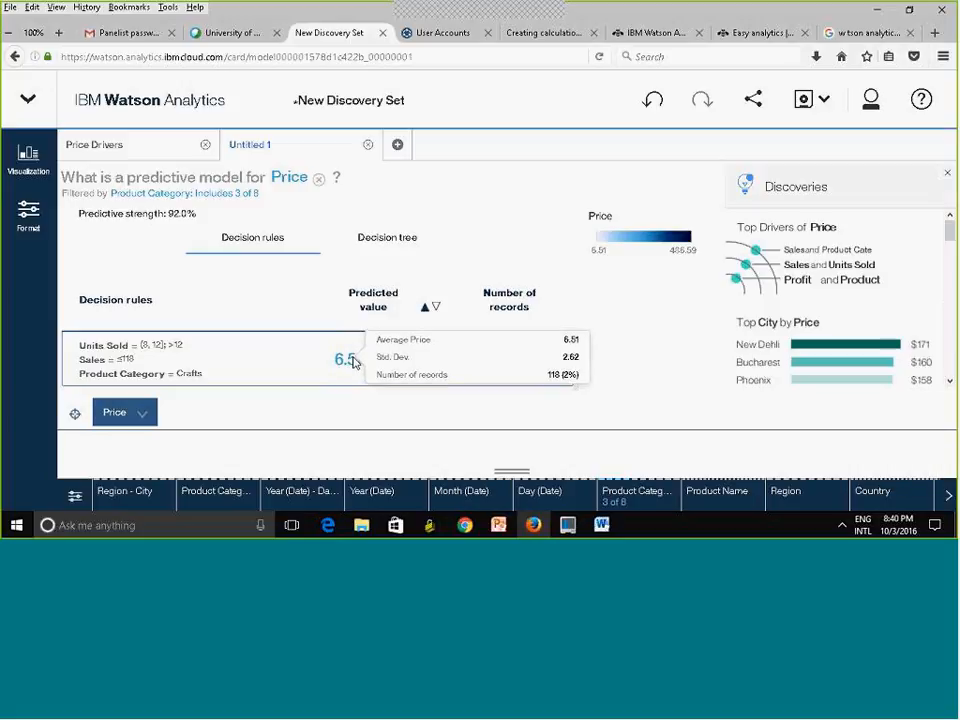
- Review the properties of the Price column and its available aggregation options without changing them
{"action": "left_click", "coordinate": [948, 495]}
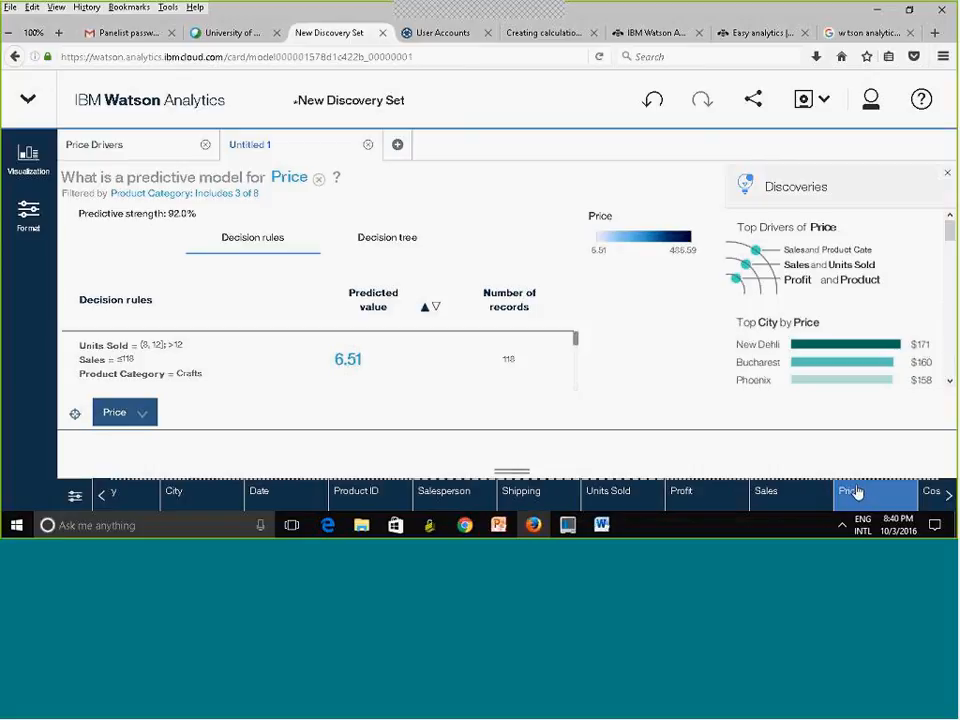
{"action": "left_click", "coordinate": [856, 494]}
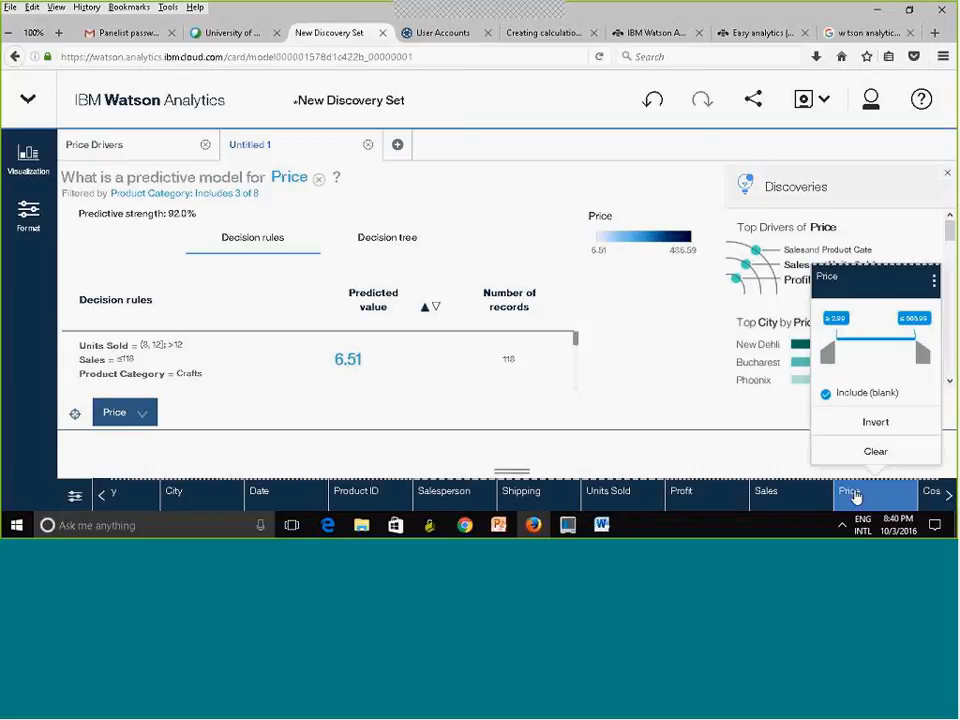
{"action": "left_click", "coordinate": [934, 281]}
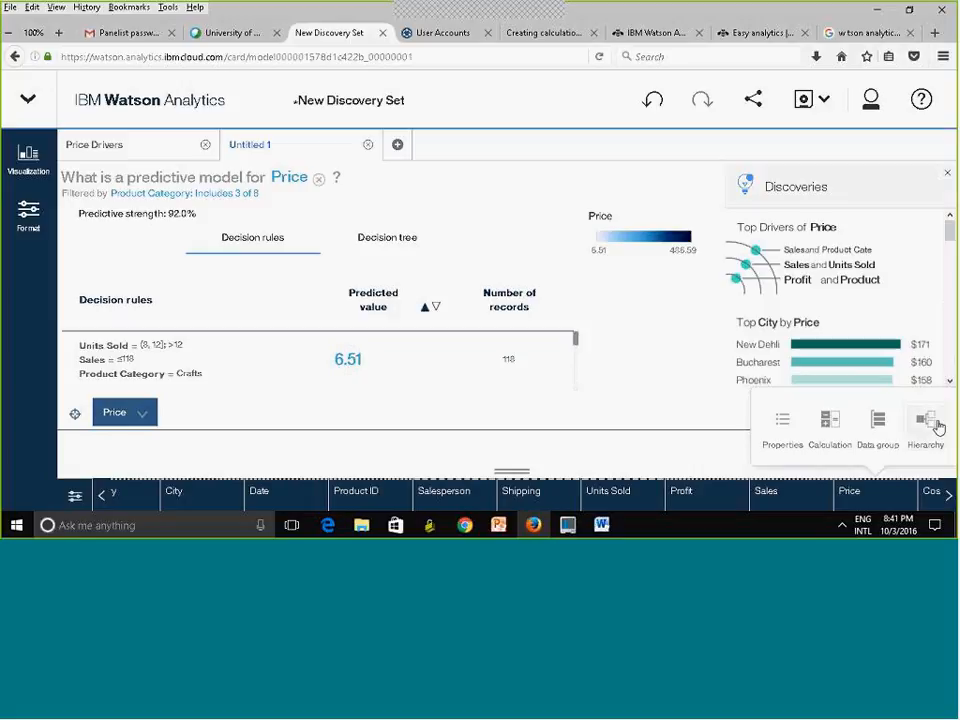
{"action": "left_click", "coordinate": [780, 424]}
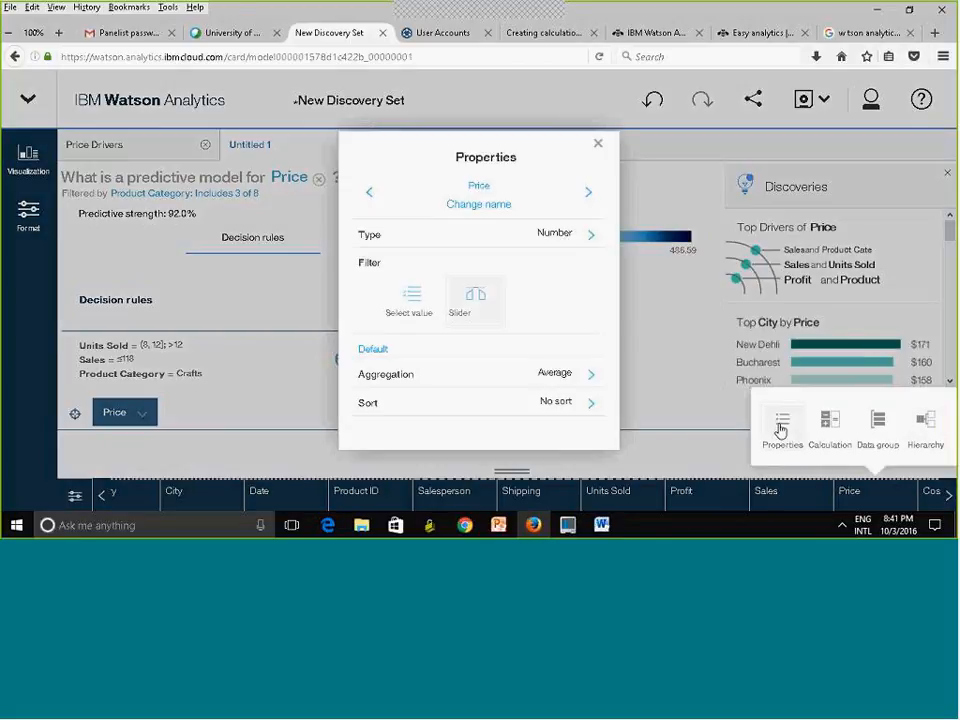
{"action": "left_click", "coordinate": [592, 376]}
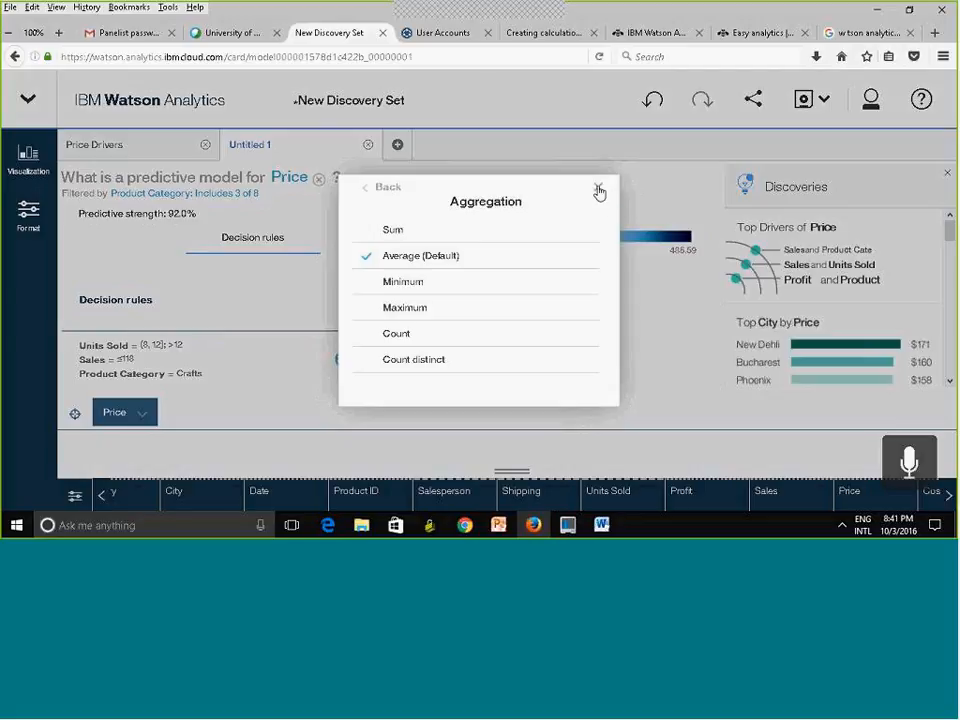
{"action": "left_click", "coordinate": [390, 188]}
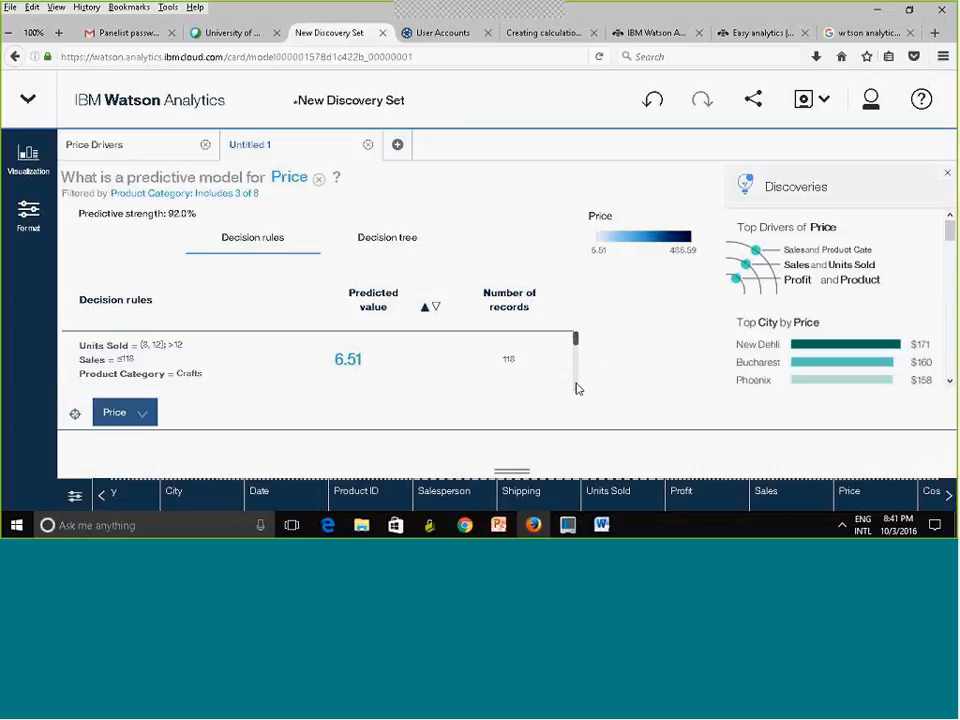
- Look through the decision rules up to the highest predicted price and sort them by descending predicted value
{"action": "scroll", "coordinate": [579, 350], "scroll_direction": "down", "scroll_amount": 1}
{"action": "scroll", "coordinate": [579, 360], "scroll_direction": "down", "scroll_amount": 5}
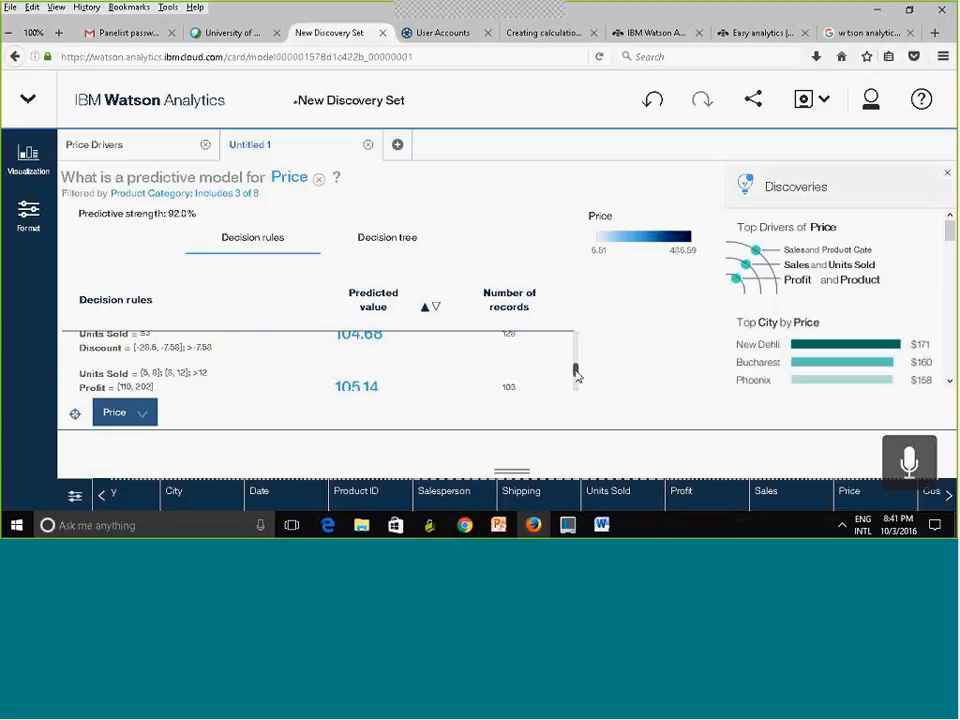
{"action": "scroll", "coordinate": [576, 374], "scroll_direction": "down", "scroll_amount": 2}
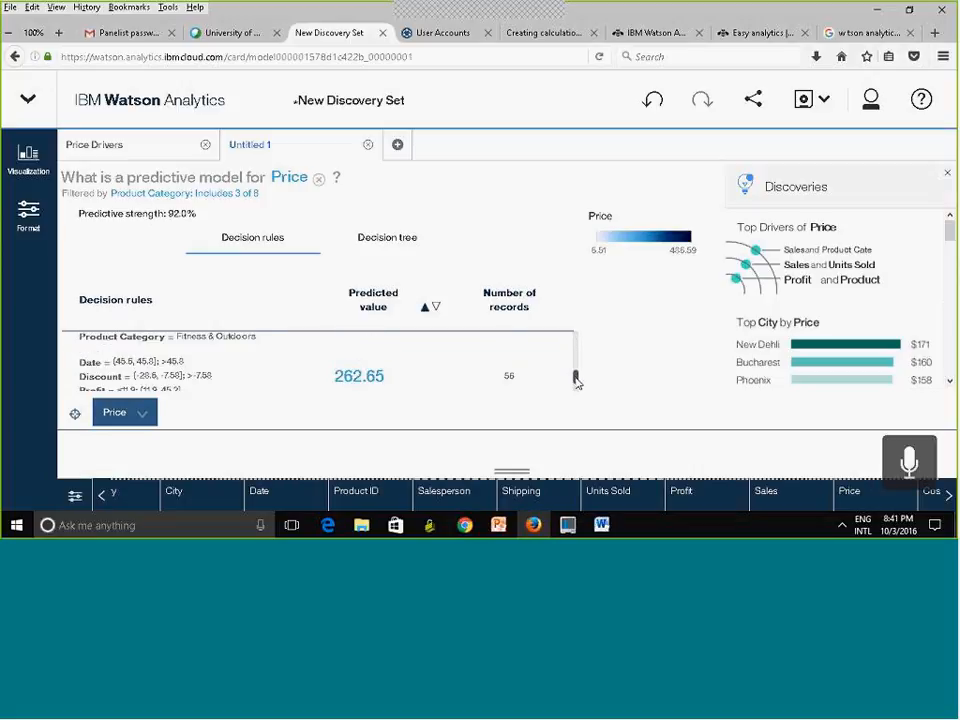
{"action": "scroll", "coordinate": [576, 380], "scroll_direction": "down", "scroll_amount": 2}
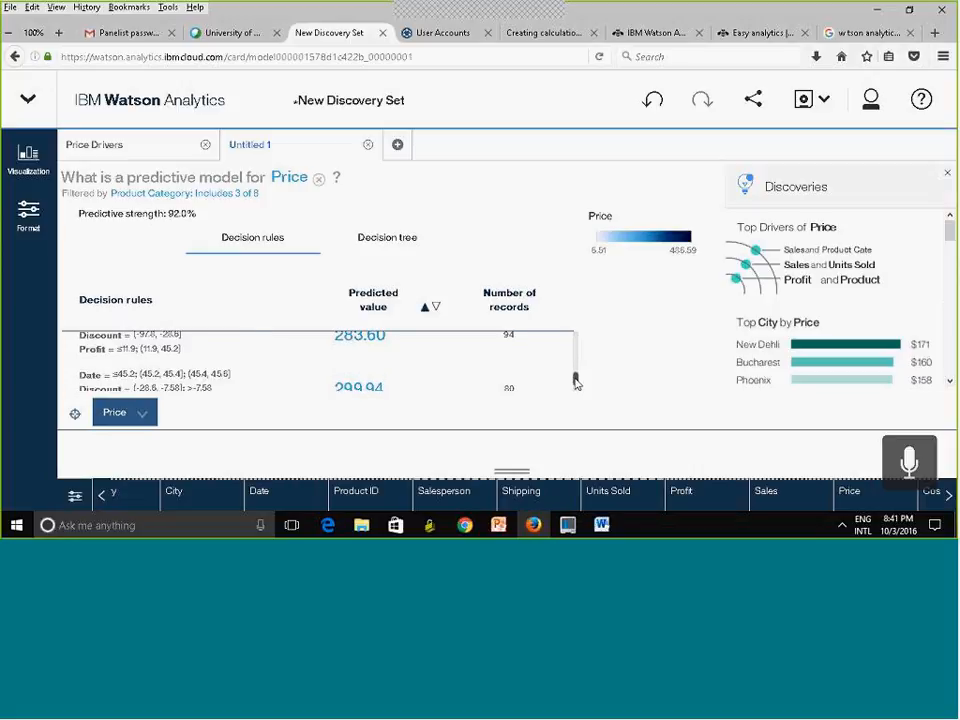
{"action": "scroll", "coordinate": [576, 382], "scroll_direction": "down", "scroll_amount": 5}
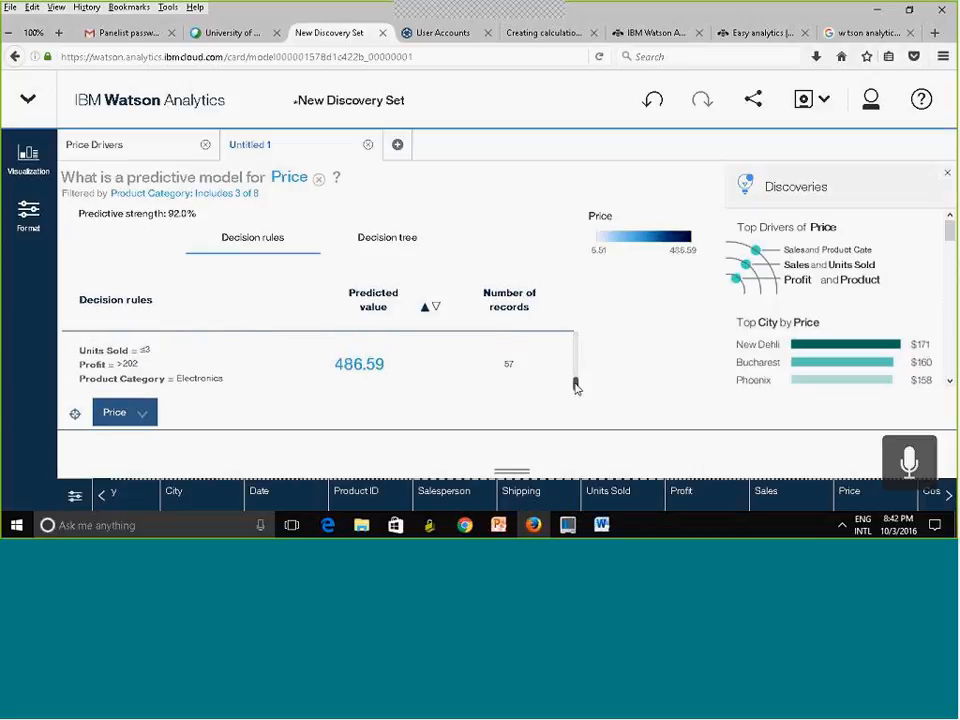
{"action": "left_click_drag", "start_coordinate": [576, 387], "coordinate": [575, 355]}
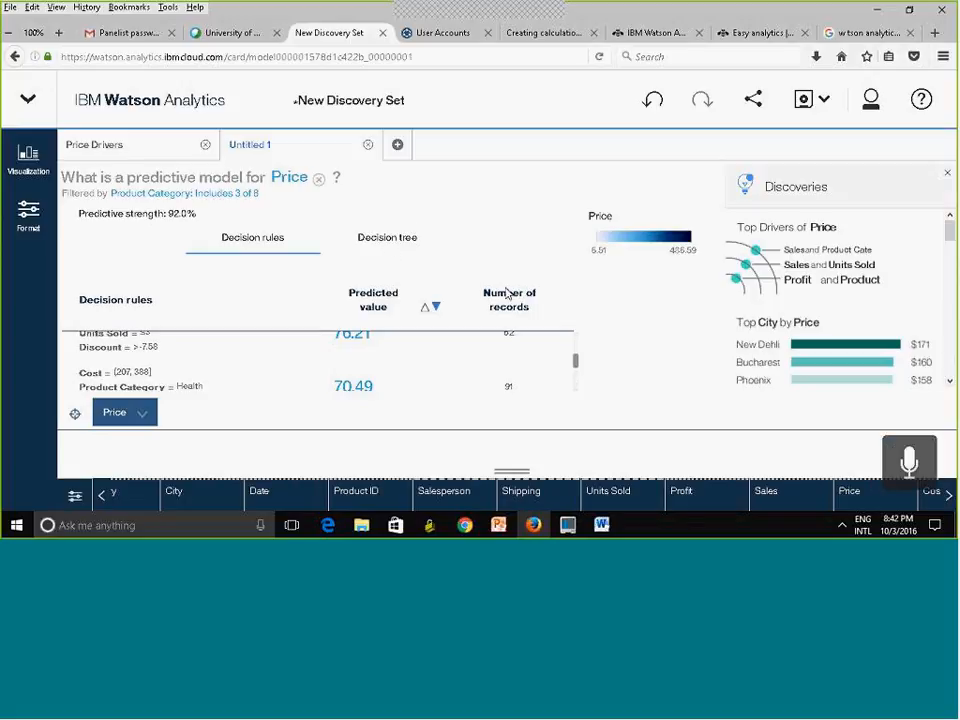
- Show the decision tree again and review the properties of the Product ID column
{"action": "left_click", "coordinate": [427, 240]}
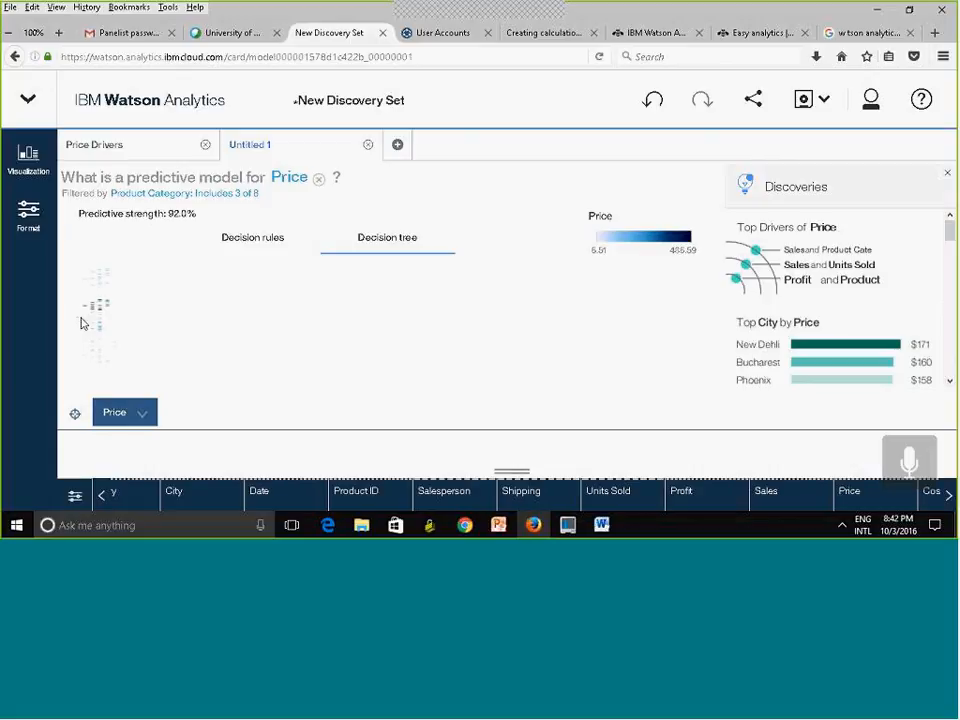
{"action": "left_click", "coordinate": [375, 492]}
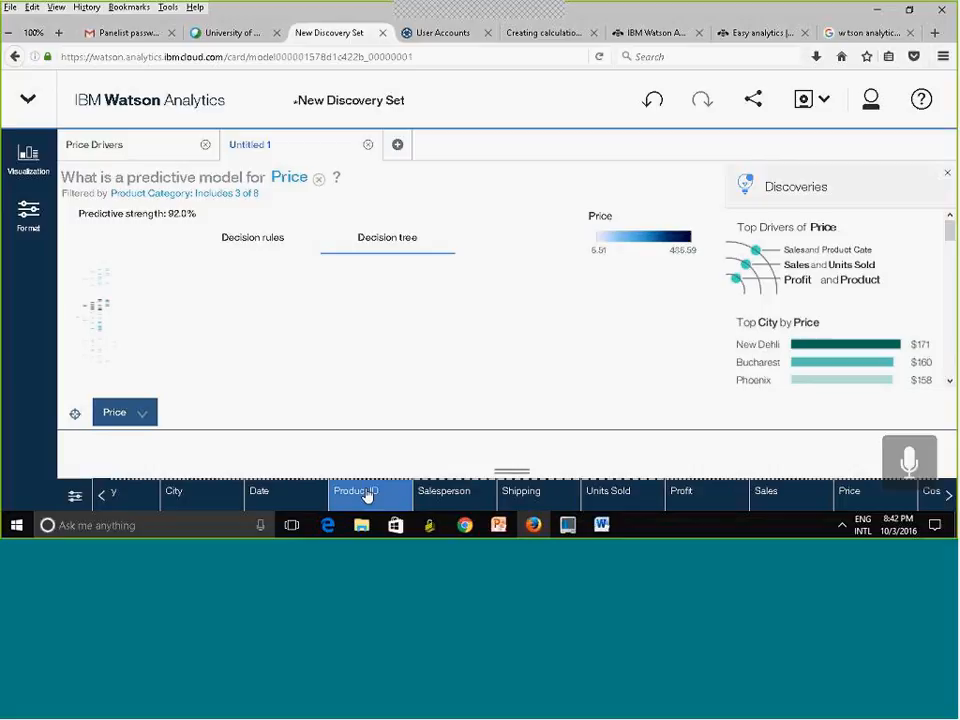
{"action": "left_click", "coordinate": [368, 496]}
{"action": "left_click", "coordinate": [367, 496]}
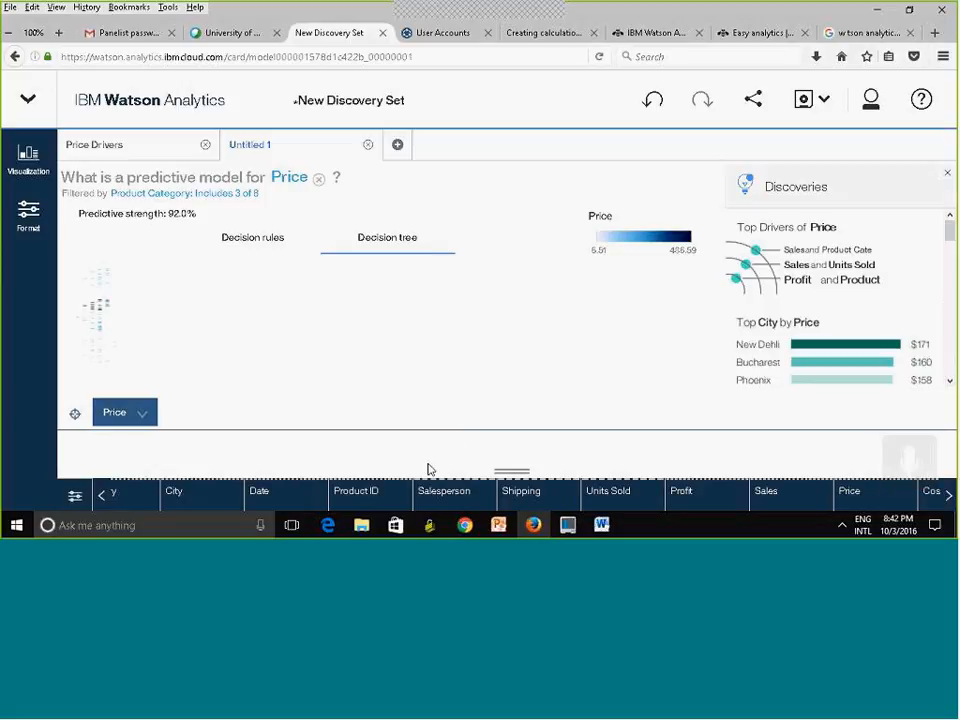
{"action": "left_click", "coordinate": [366, 493]}
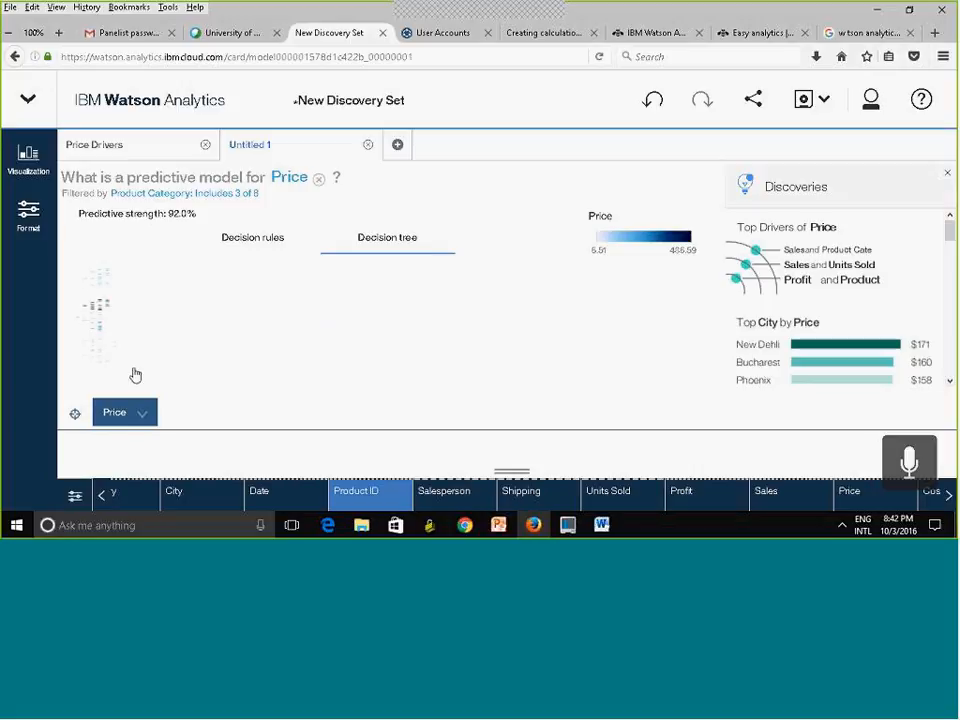
{"action": "left_click", "coordinate": [374, 497]}
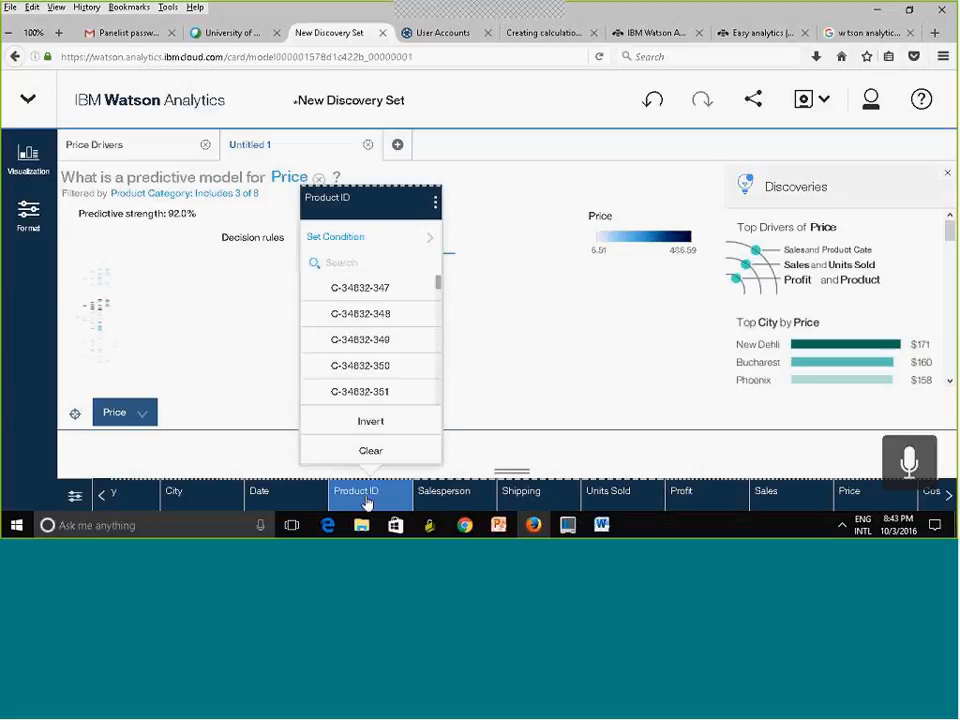
{"action": "left_click", "coordinate": [436, 205]}
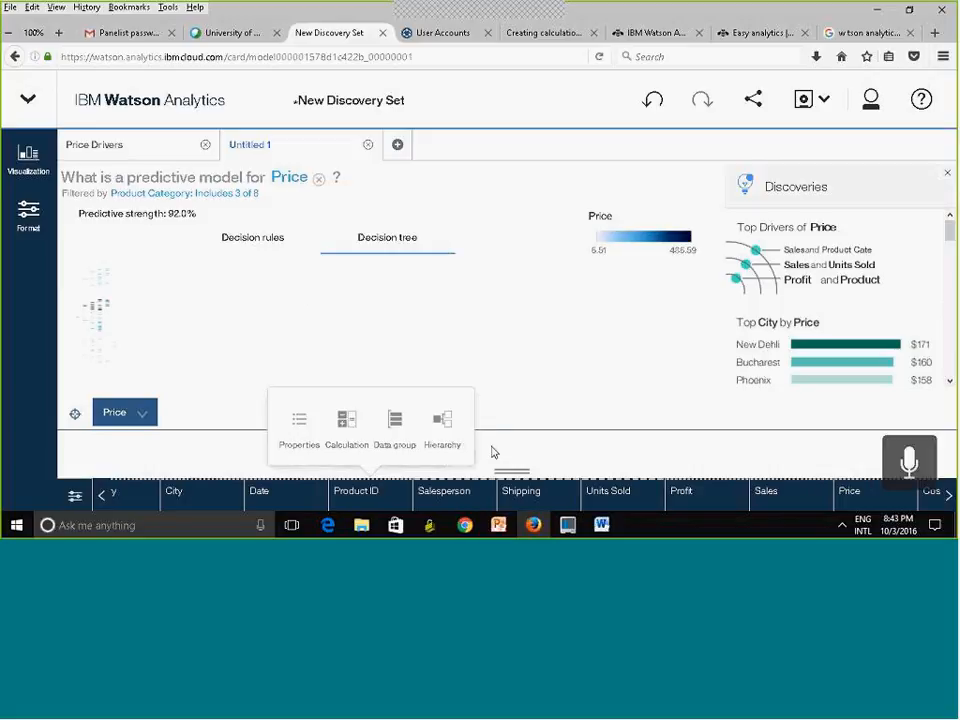
{"action": "left_click", "coordinate": [300, 424]}
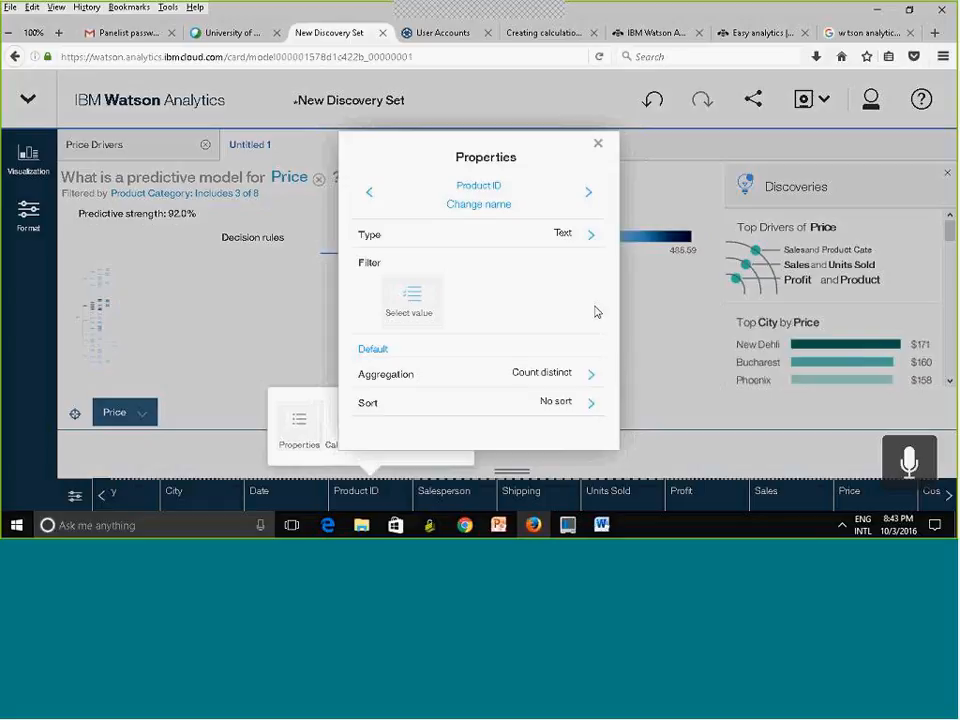
{"action": "left_click", "coordinate": [600, 150]}
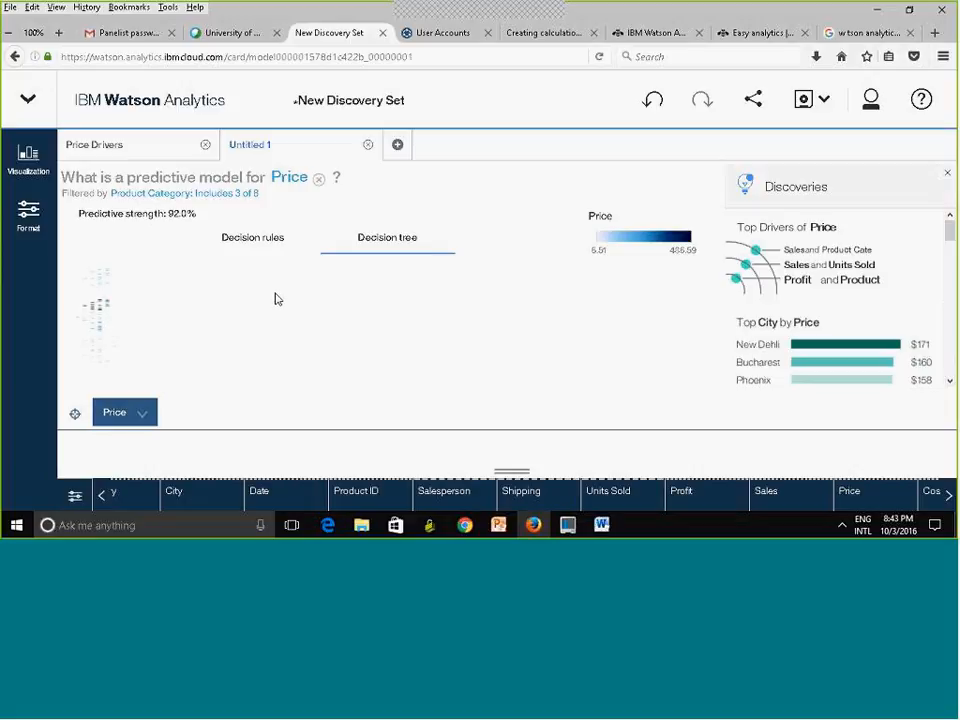
- Change the target of the predictive model from Price to Sales
{"action": "left_click", "coordinate": [142, 415]}
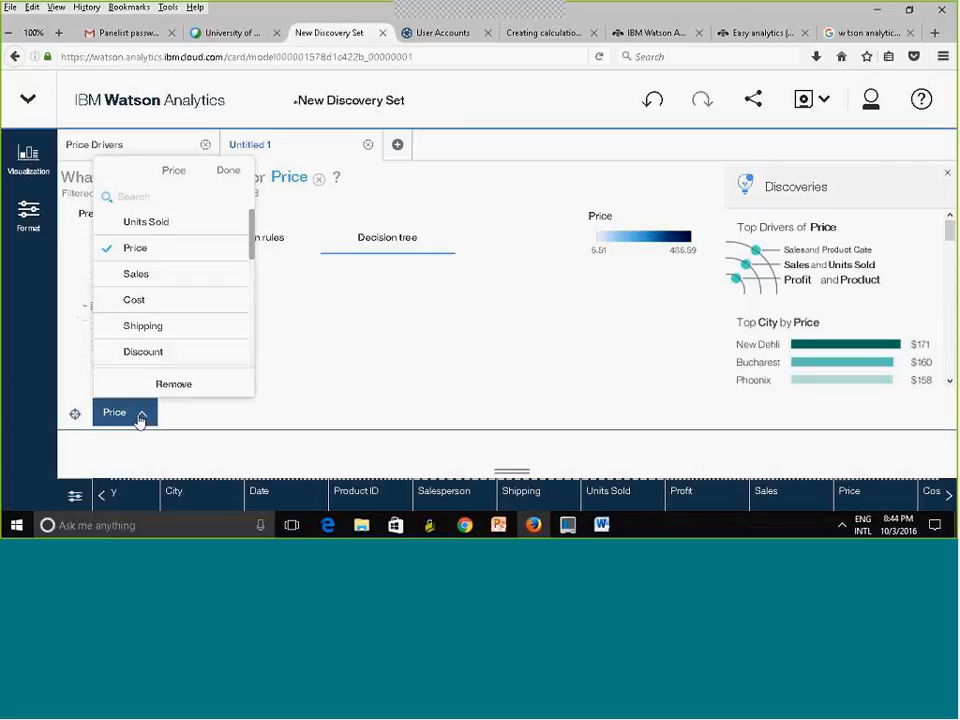
{"action": "left_click", "coordinate": [141, 281]}
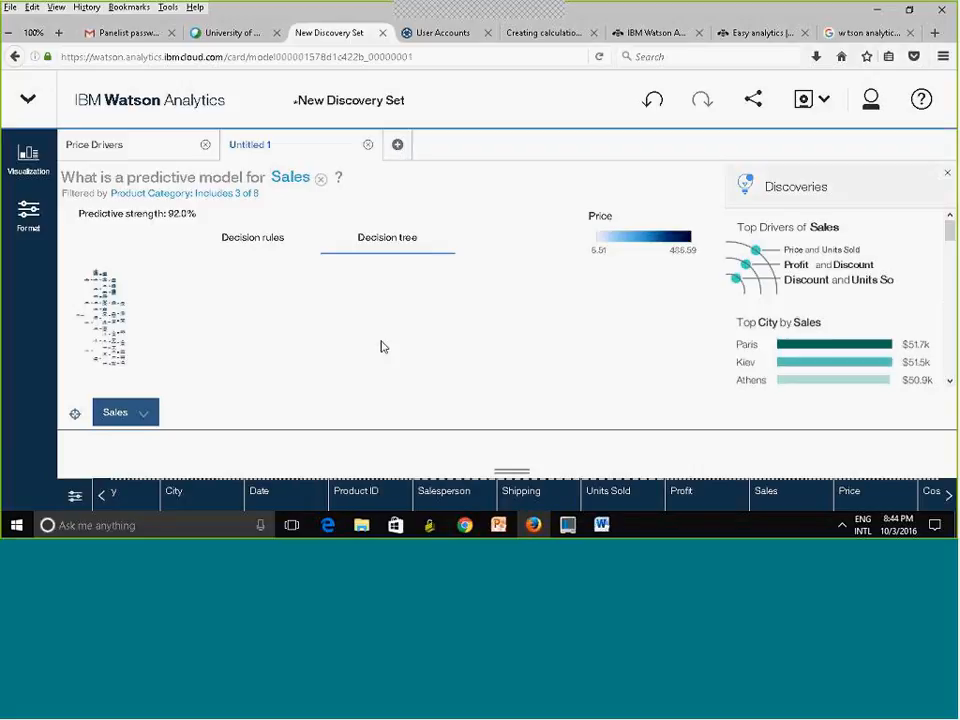
- Start a new discovery and show the example questions in the Compare data category
{"action": "left_click", "coordinate": [398, 148]}
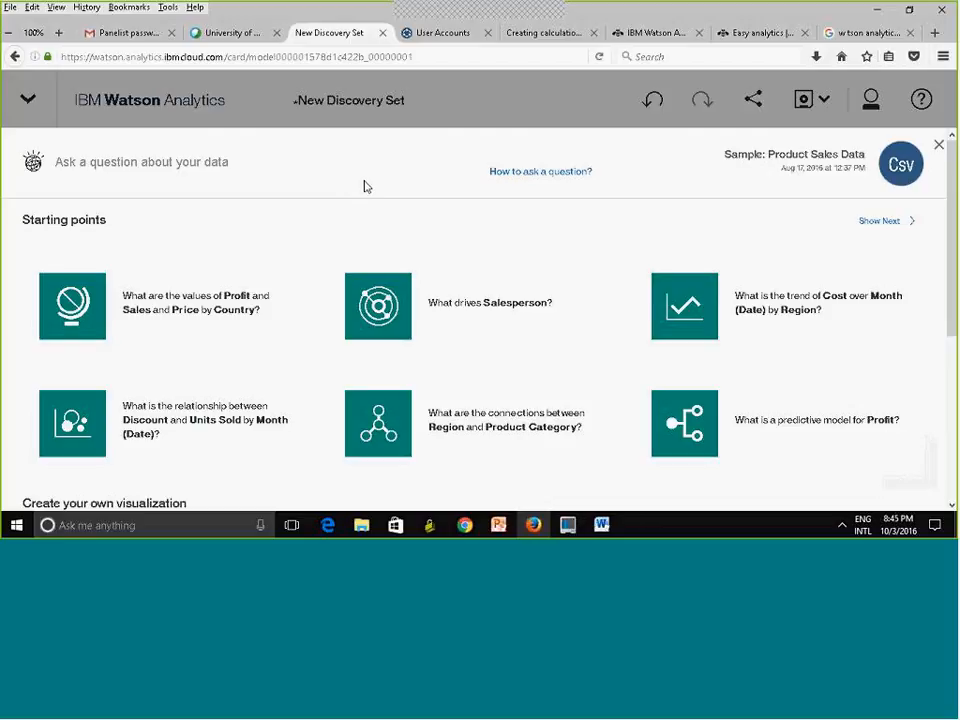
{"action": "left_click", "coordinate": [529, 176]}
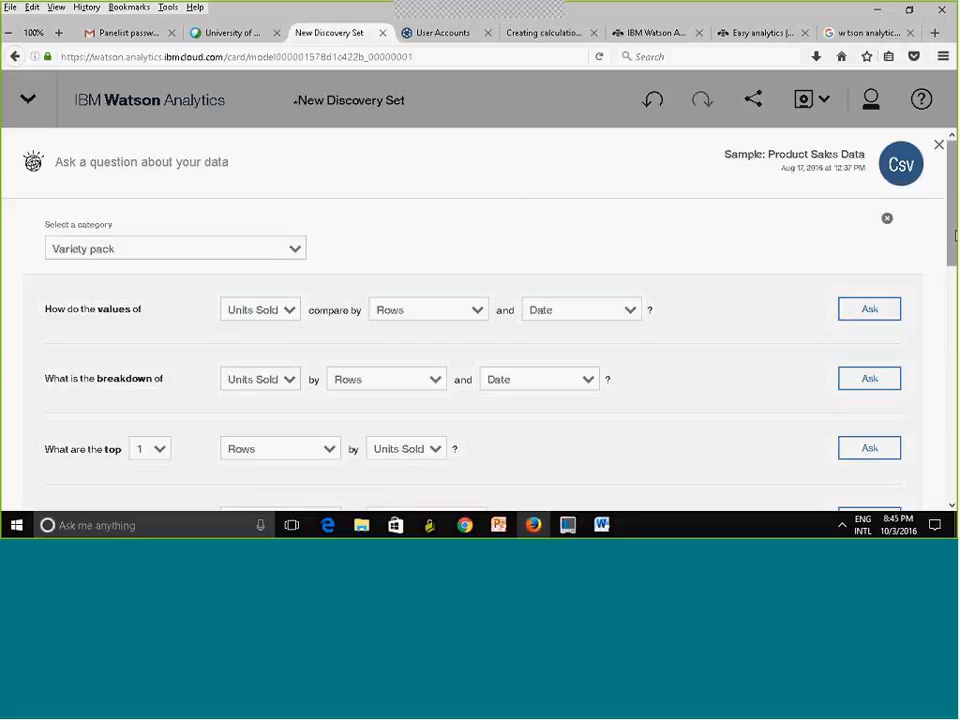
{"action": "scroll", "coordinate": [620, 219], "scroll_direction": "down", "scroll_amount": 1}
{"action": "mouse_move", "coordinate": [951, 215]}
{"action": "left_mouse_down"}
{"action": "mouse_move", "coordinate": [951, 242]}
{"action": "mouse_move", "coordinate": [951, 228]}
{"action": "left_mouse_up"}
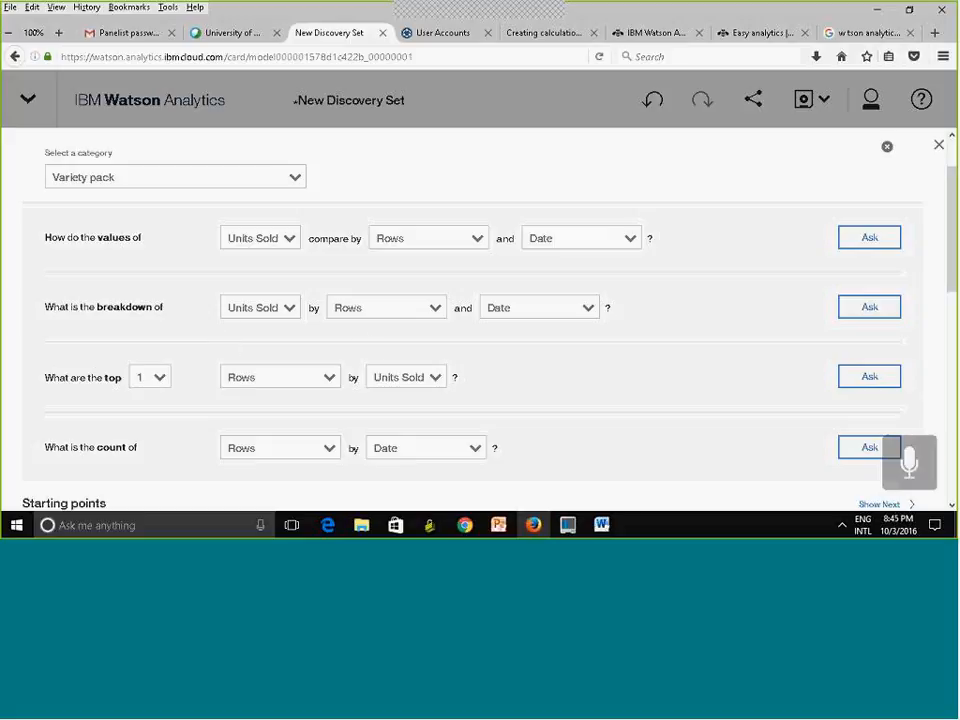
{"action": "left_click", "coordinate": [292, 178]}
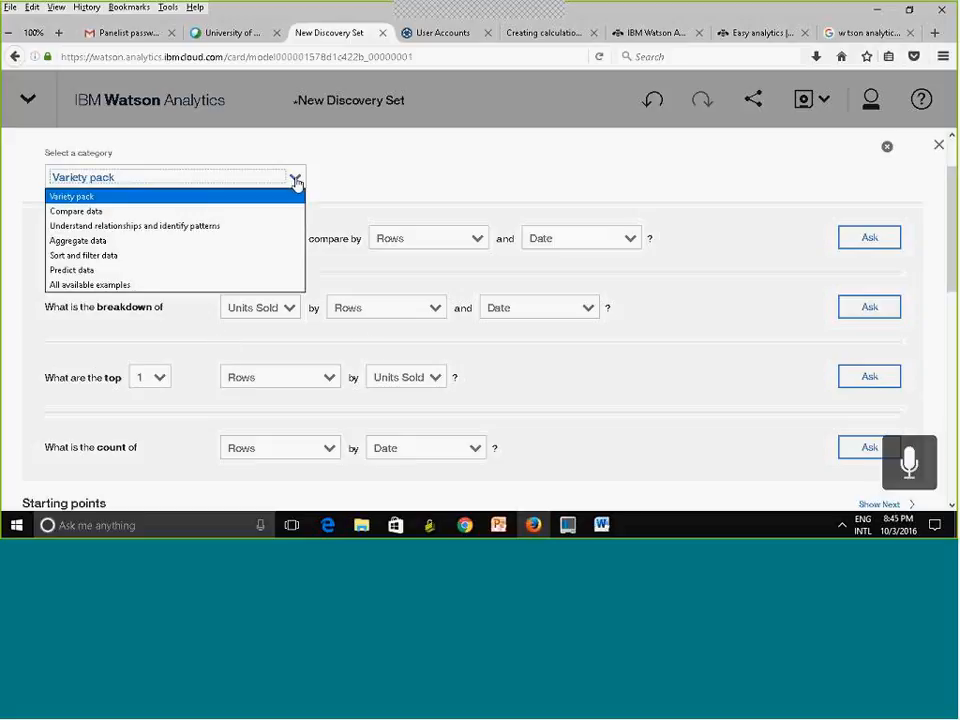
{"action": "left_click", "coordinate": [262, 212]}
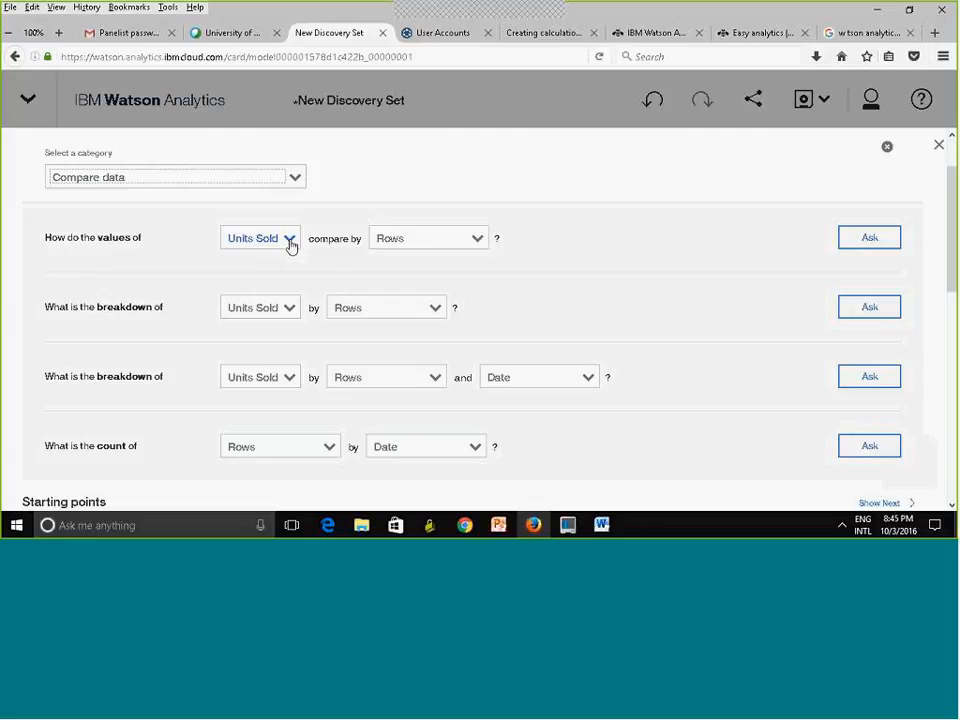
- Ask how the values of Units Sold compare by Country and create the matching comparison chart
{"action": "left_click", "coordinate": [479, 244]}
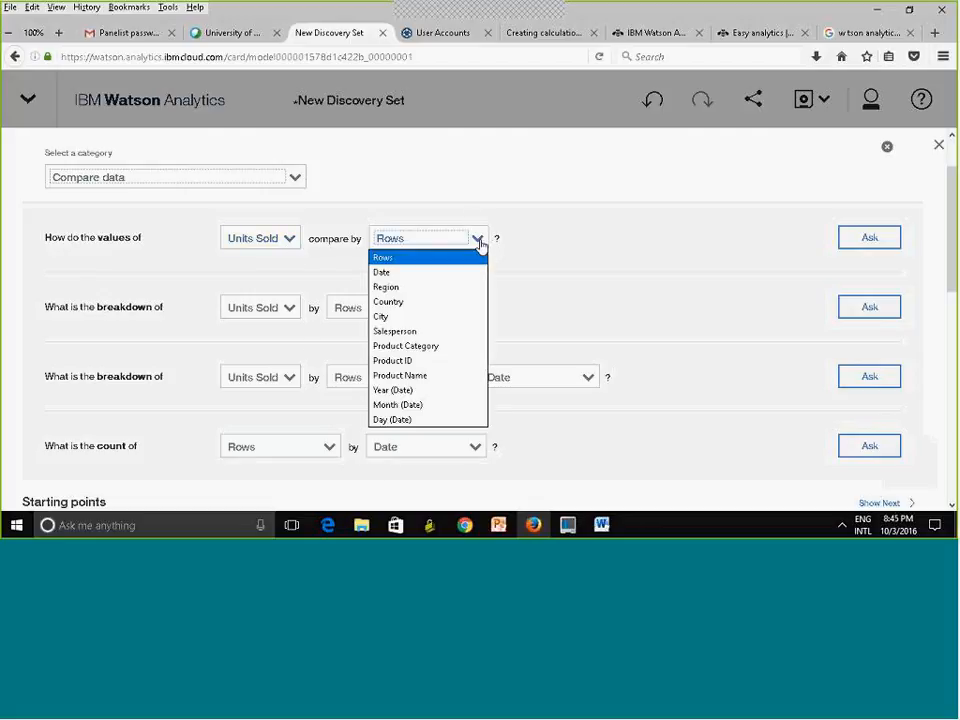
{"action": "left_click", "coordinate": [460, 303]}
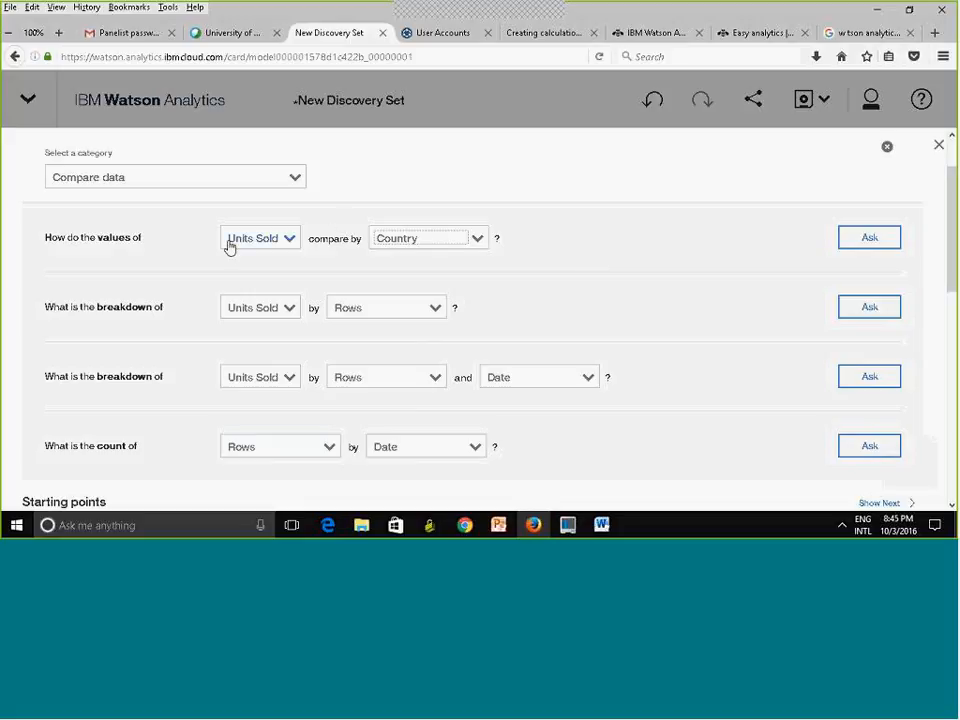
{"action": "left_click", "coordinate": [853, 243]}
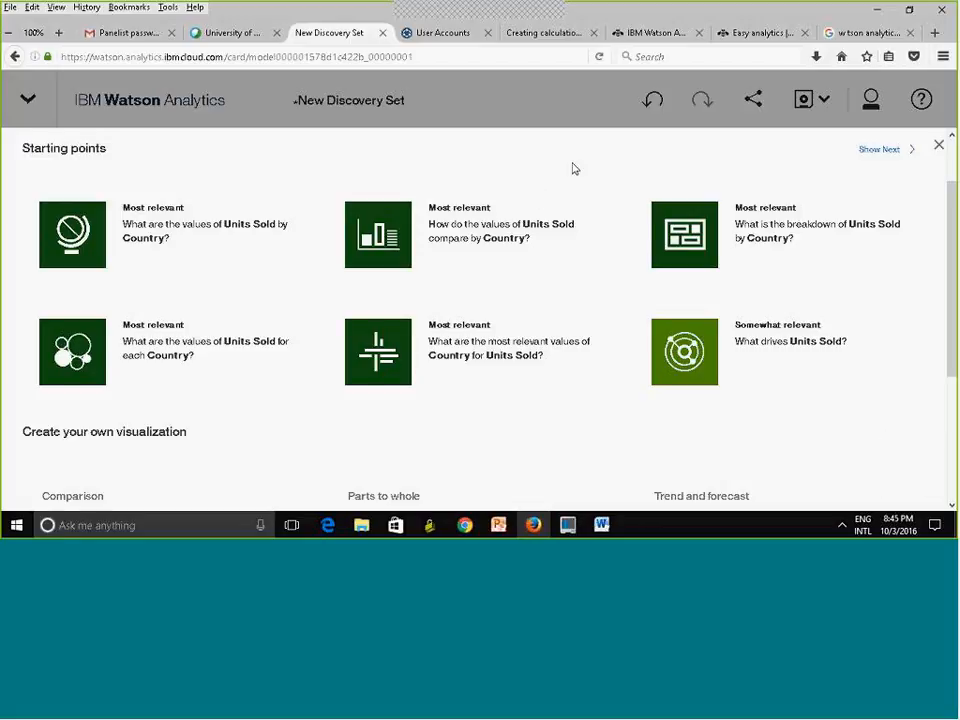
{"action": "left_click", "coordinate": [460, 240]}
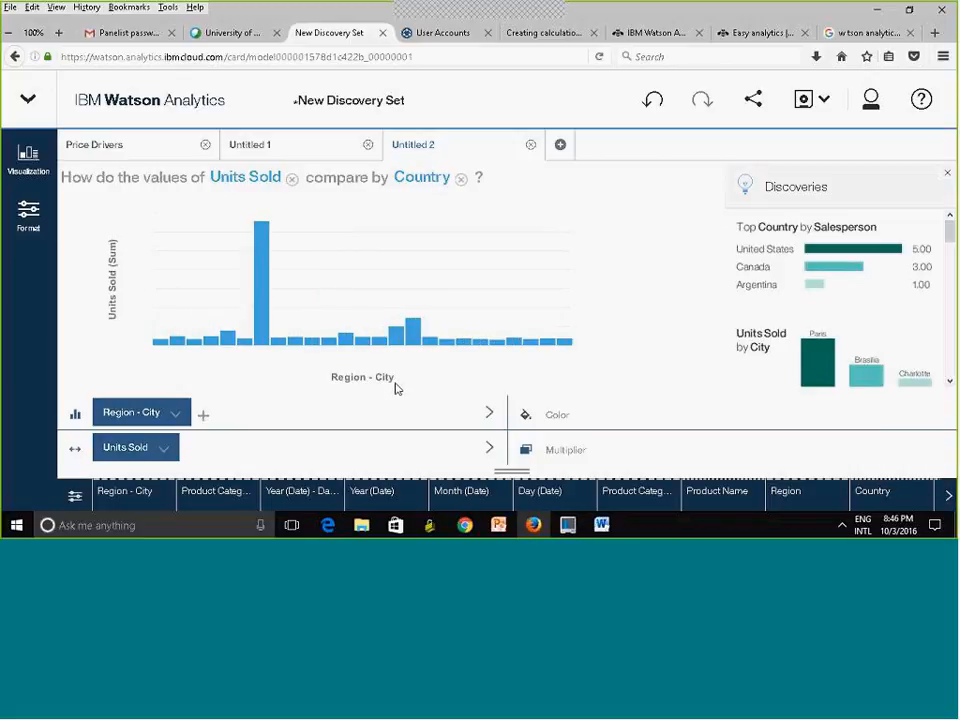
- Split the Units Sold chart by Product Category using it as the multiplier, and let the slow page continue
{"action": "double_click", "coordinate": [353, 455]}
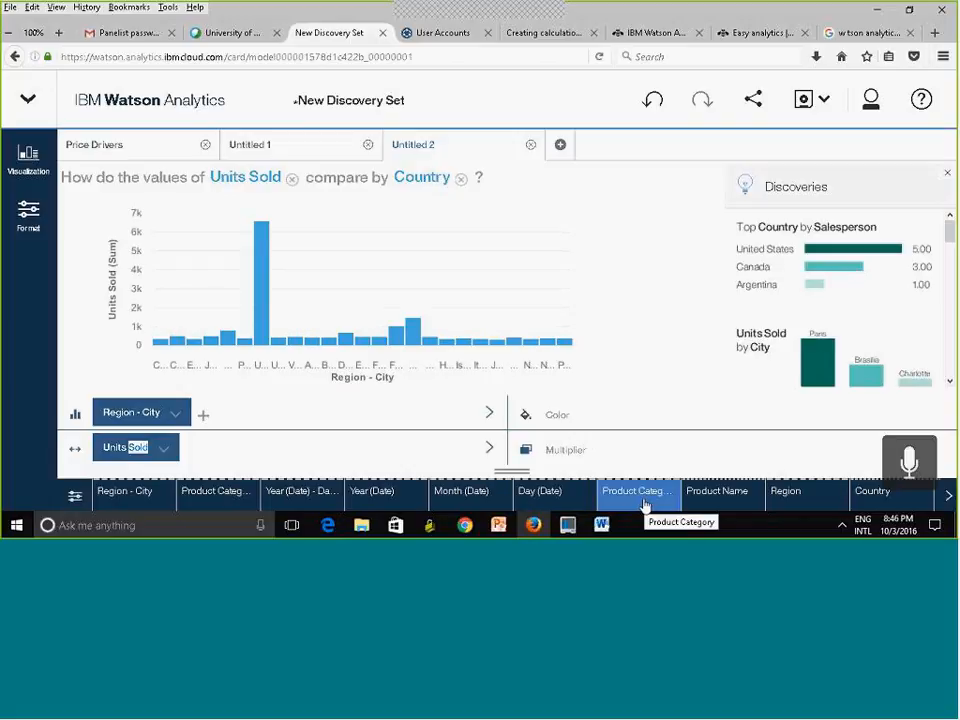
{"action": "left_click_drag", "start_coordinate": [641, 499], "coordinate": [591, 446]}
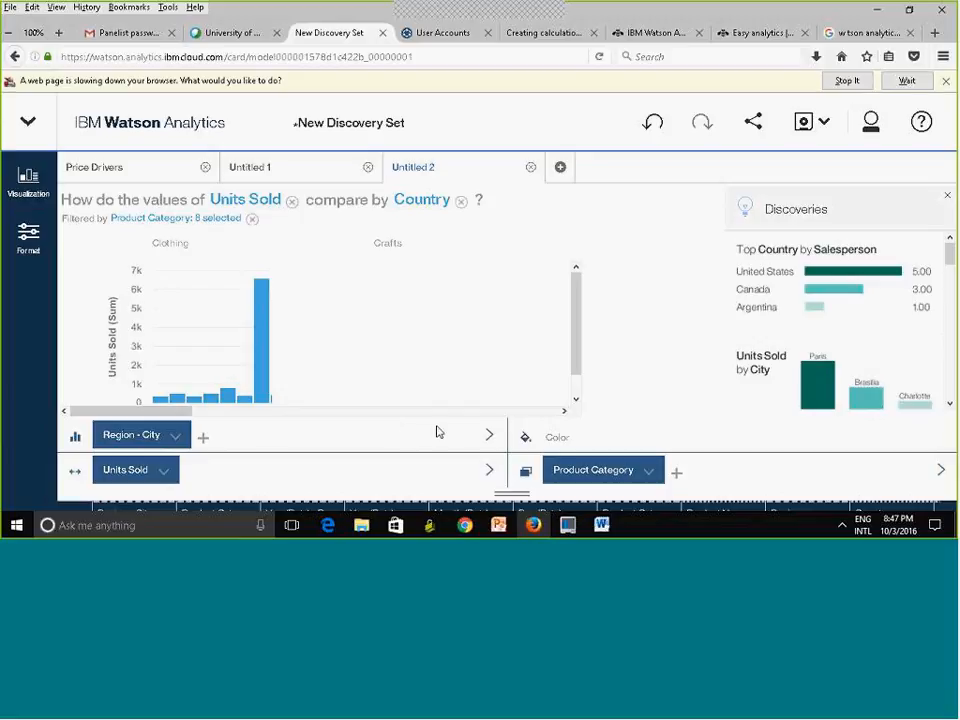
{"action": "left_click", "coordinate": [907, 81]}
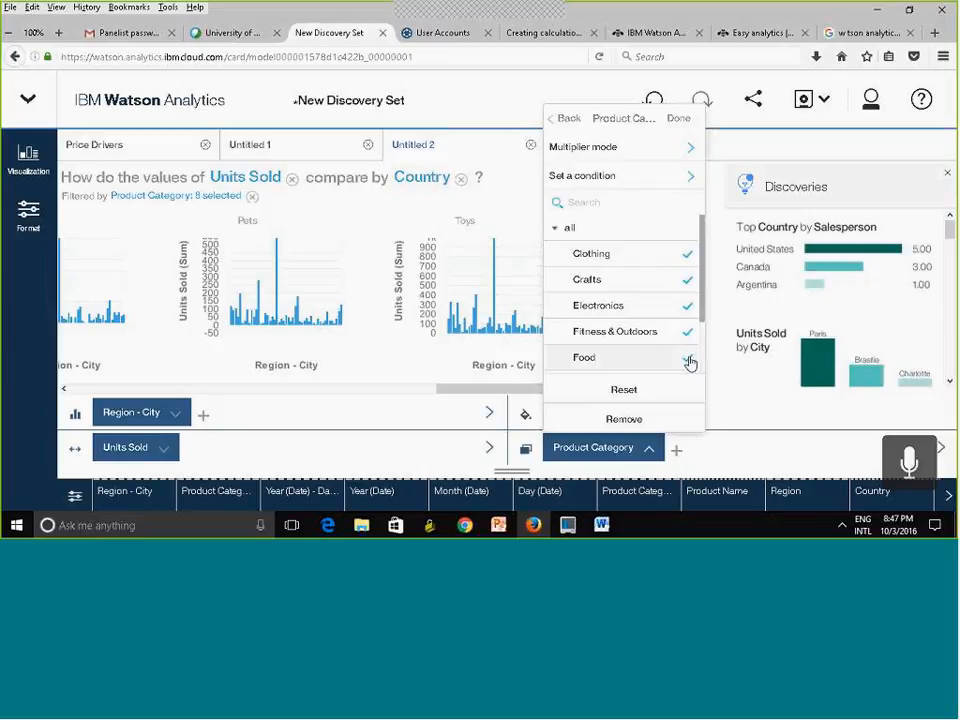
- Adjust which product categories the multiplied charts include, starting by excluding Food, and close the category list
{"action": "left_click", "coordinate": [688, 360]}
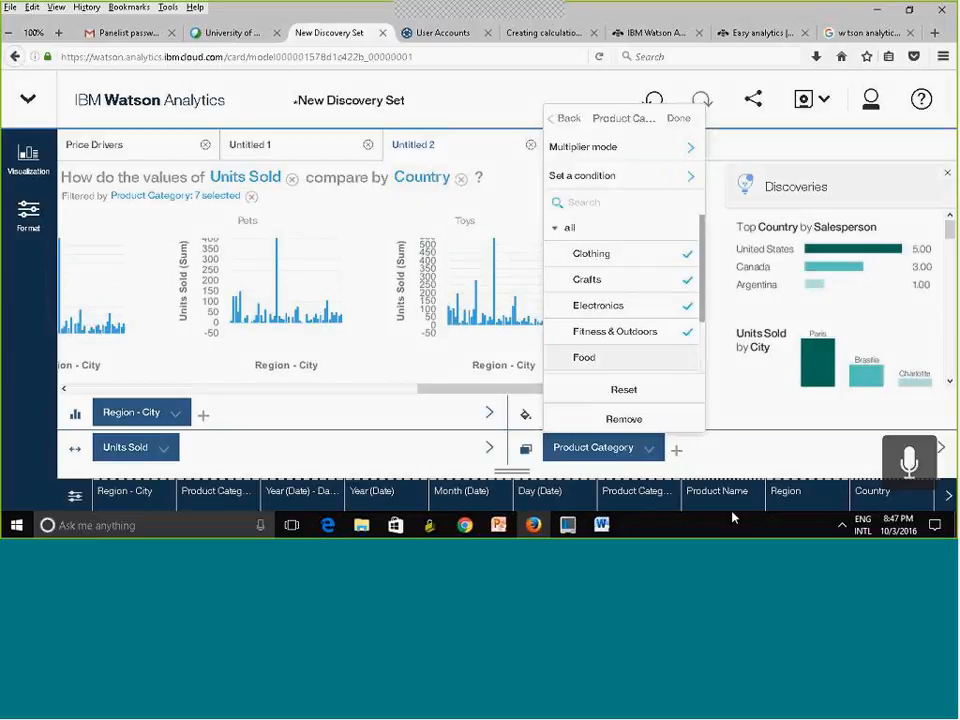
{"action": "left_click", "coordinate": [688, 284]}
{"action": "left_click", "coordinate": [688, 358]}
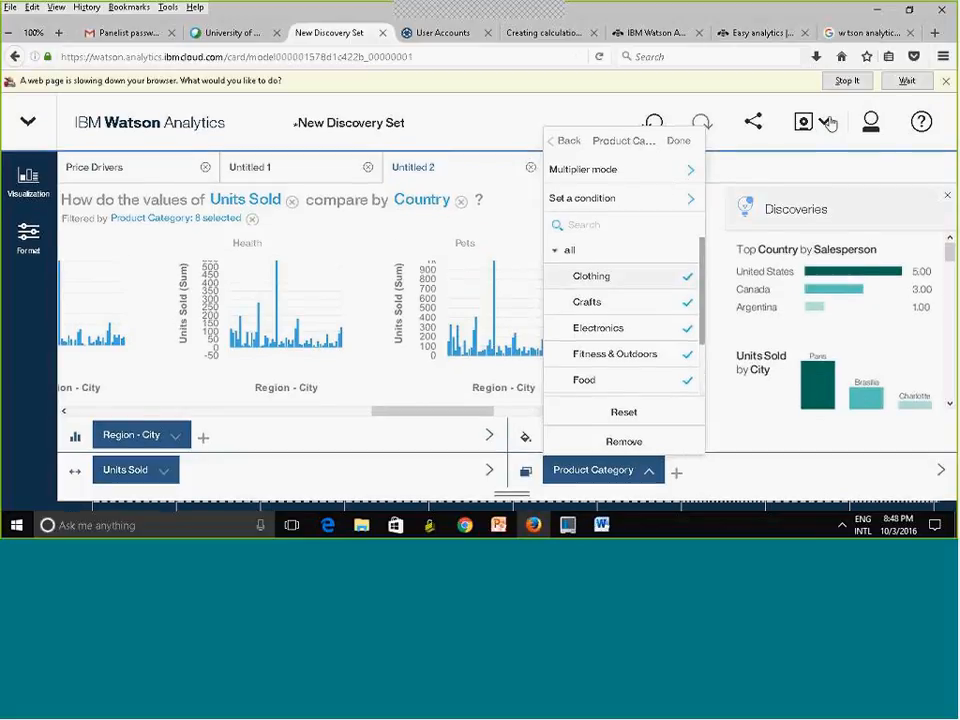
{"action": "left_click", "coordinate": [905, 82]}
{"action": "left_click", "coordinate": [913, 86]}
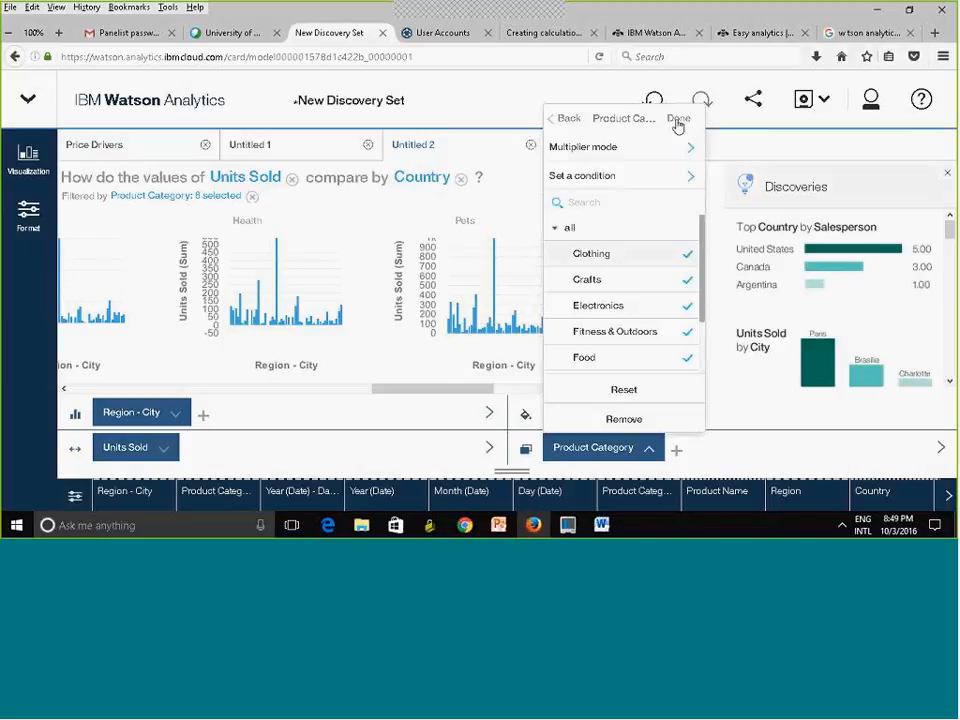
{"action": "left_click", "coordinate": [563, 119]}
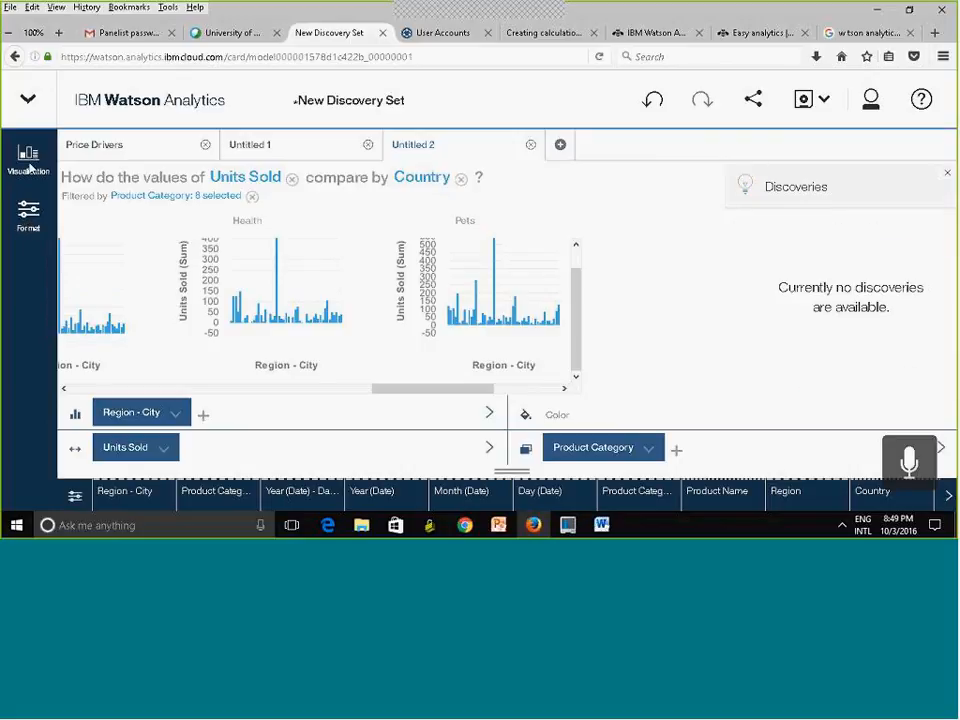
- Open the formatting options of the discovery and center its title, dismissing the slow-page notice
{"action": "left_click", "coordinate": [26, 218]}
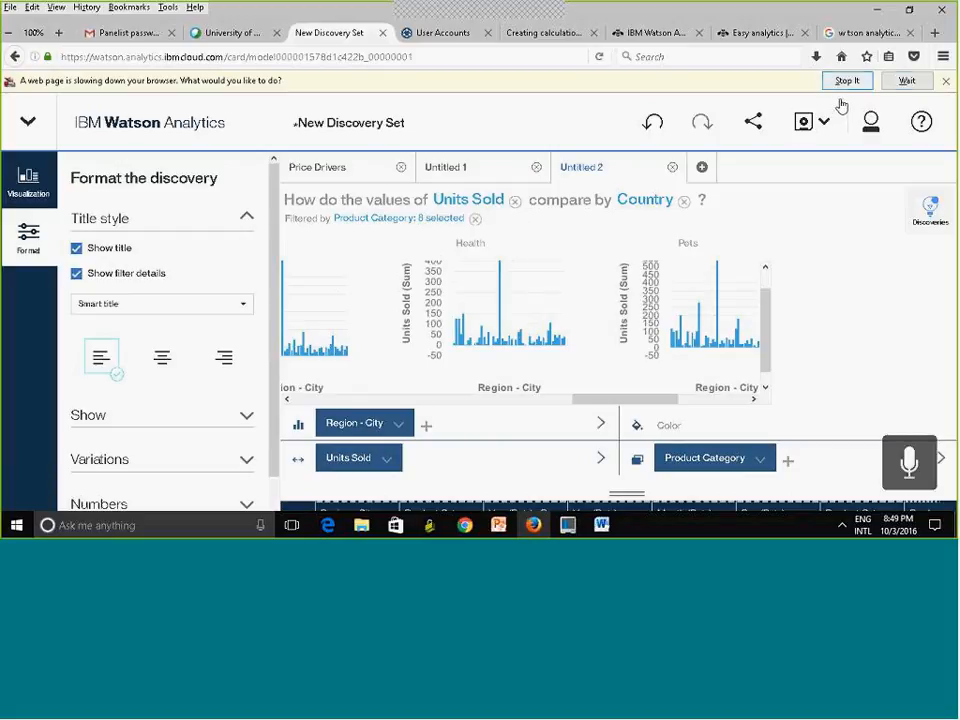
{"action": "left_click", "coordinate": [921, 81]}
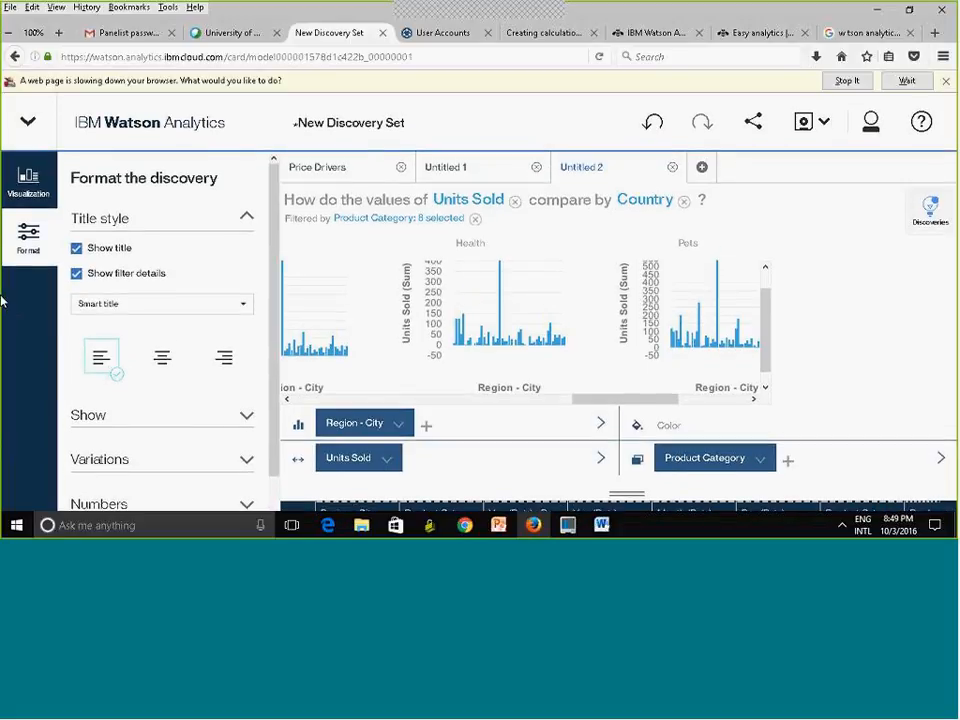
{"action": "left_click", "coordinate": [916, 87]}
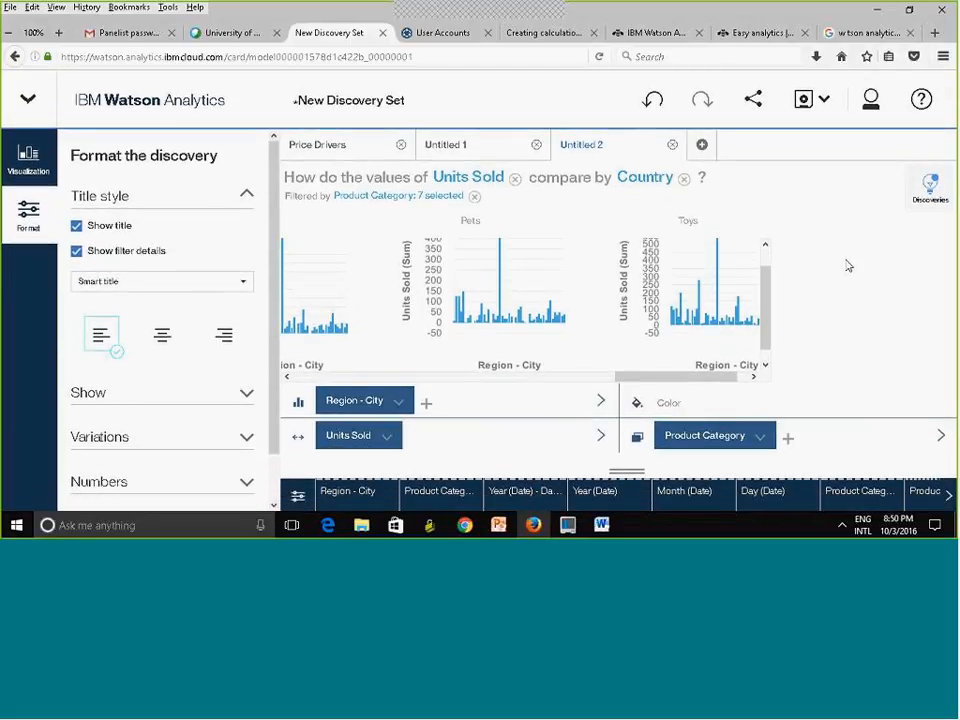
{"action": "left_click", "coordinate": [28, 218]}
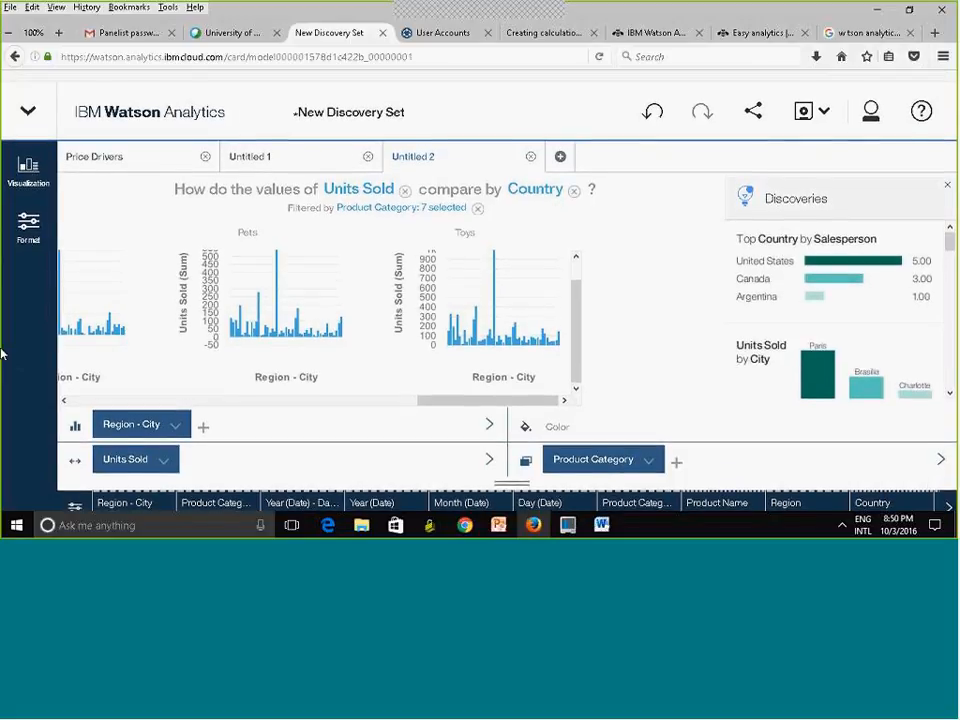
{"action": "left_click", "coordinate": [684, 209]}
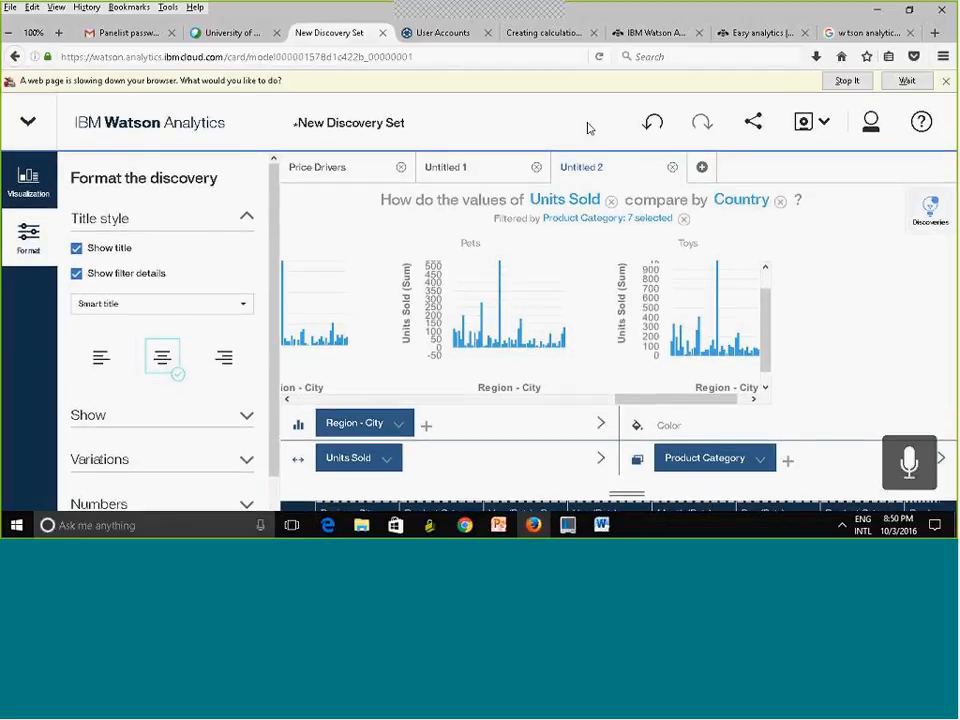
{"action": "left_click", "coordinate": [945, 81]}
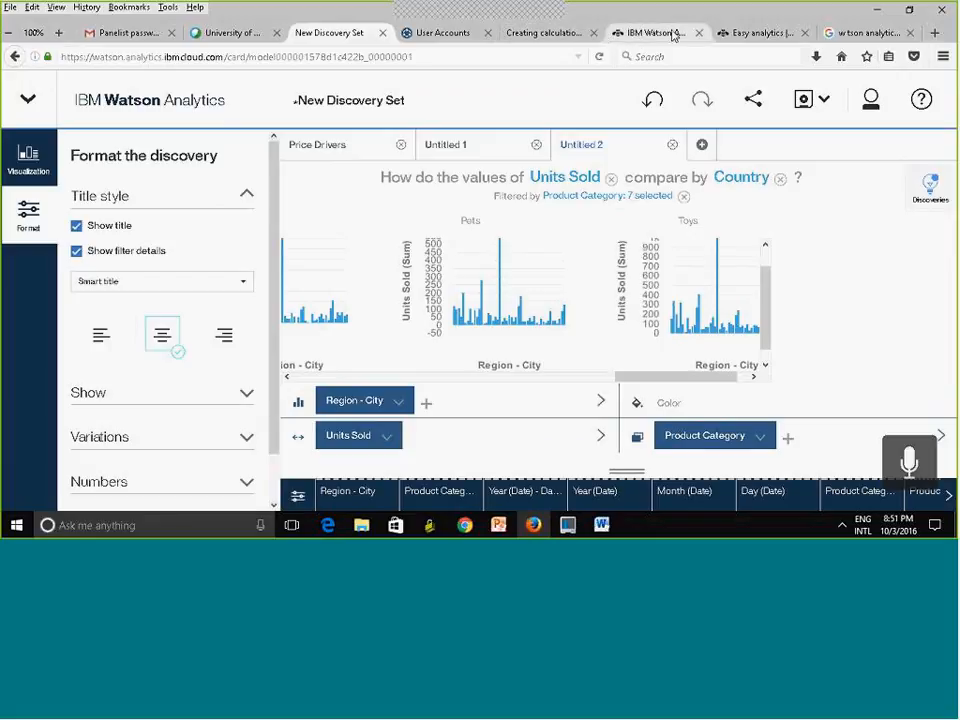
- Check the other open browser pages and return to the discovery set
{"action": "left_click", "coordinate": [760, 34]}
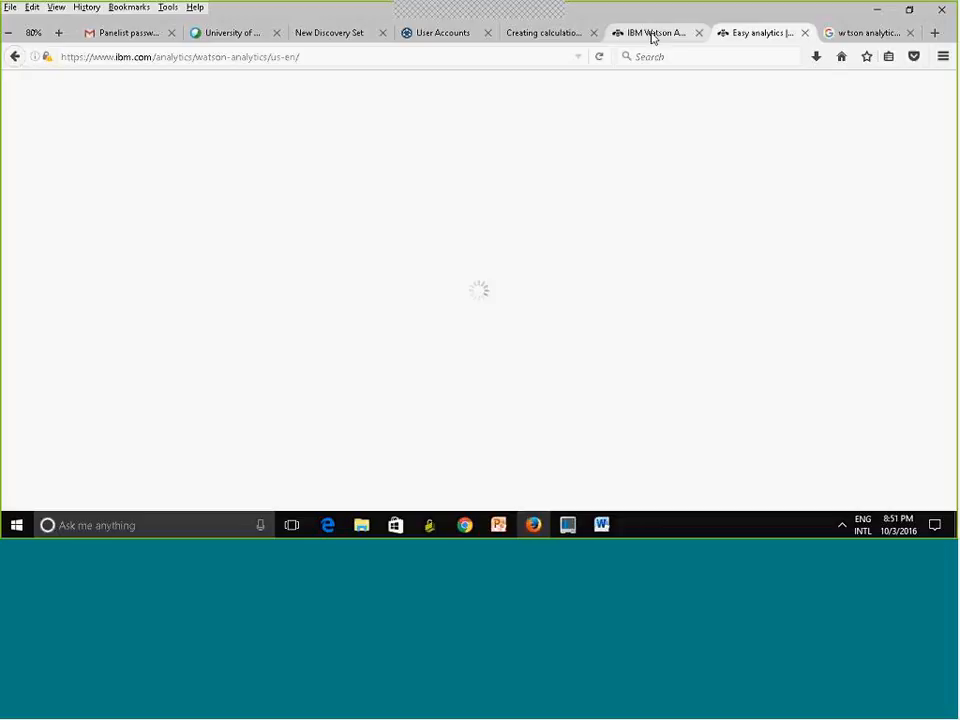
{"action": "left_click", "coordinate": [645, 36]}
{"action": "left_click", "coordinate": [907, 82]}
{"action": "left_click", "coordinate": [529, 36]}
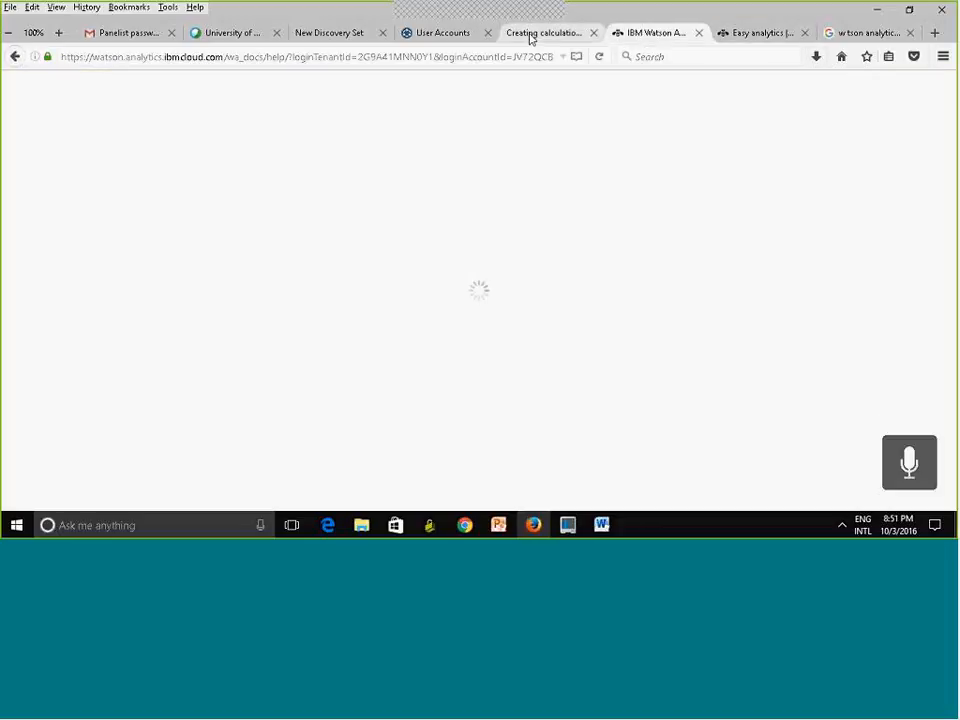
{"action": "left_click", "coordinate": [434, 33]}
{"action": "left_click", "coordinate": [330, 34]}
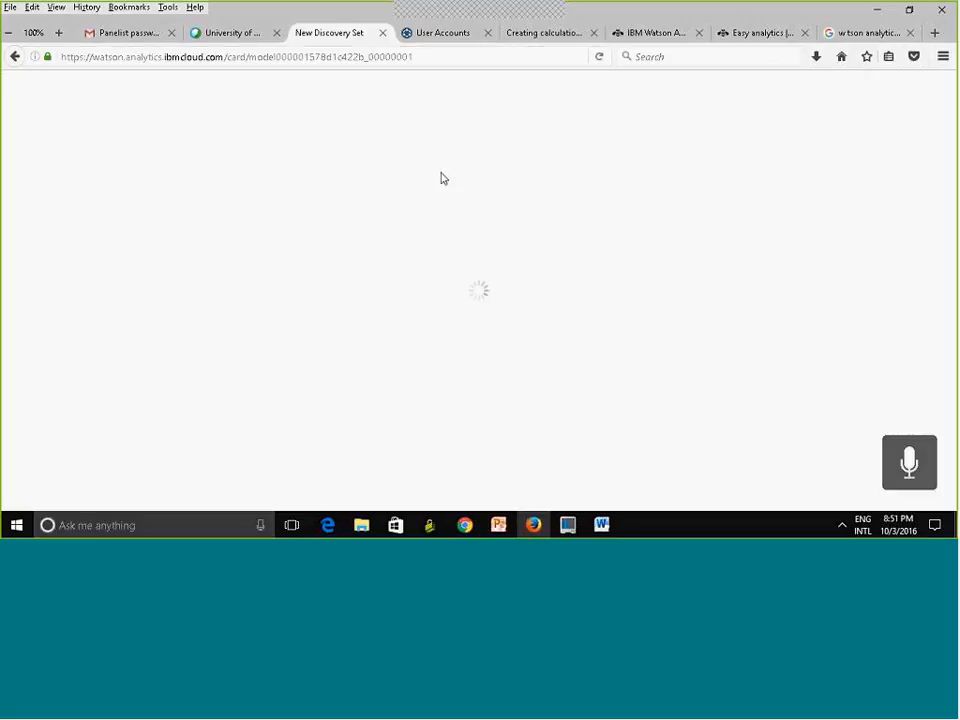
- Stop the unresponsive page and try to load watson.analytics.ibmcloud.com in its place
{"action": "left_click", "coordinate": [852, 84]}
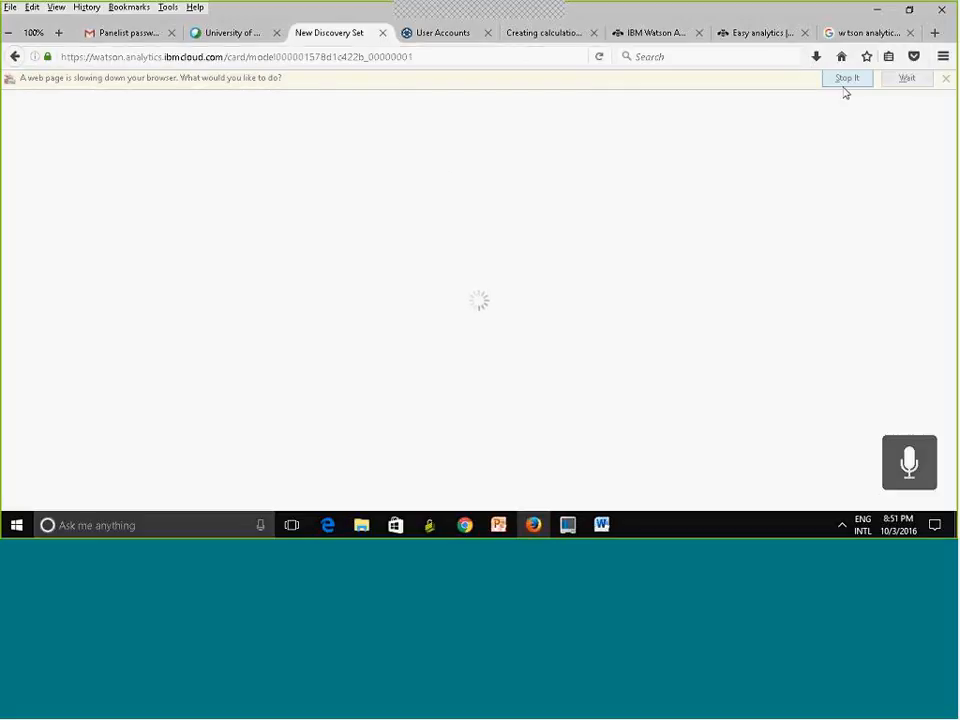
{"action": "left_click", "coordinate": [447, 56]}
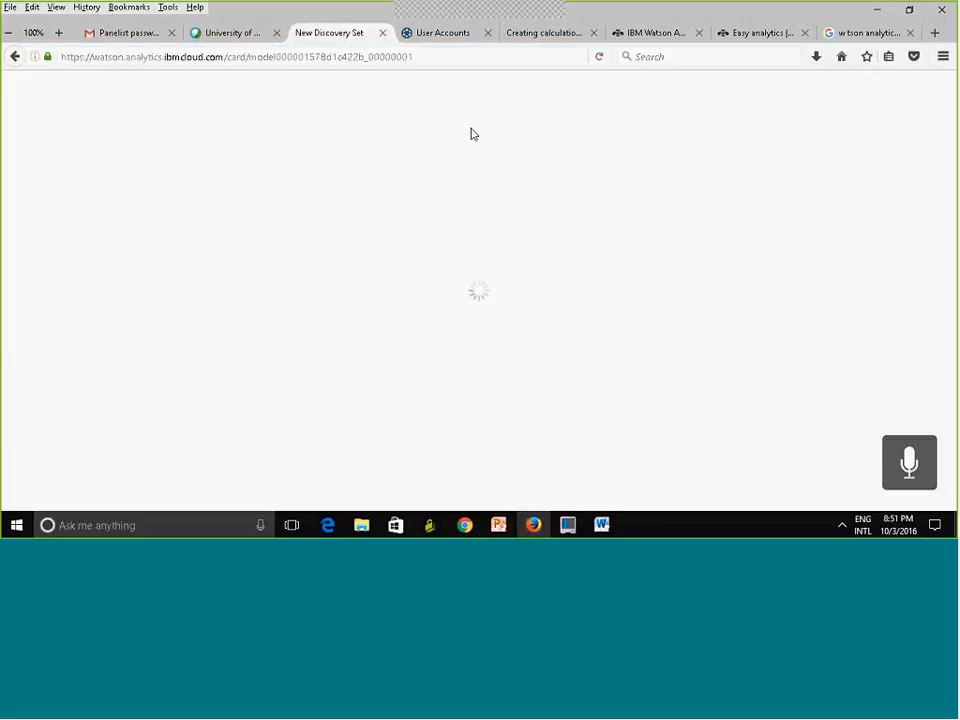
{"action": "left_click", "coordinate": [439, 57]}
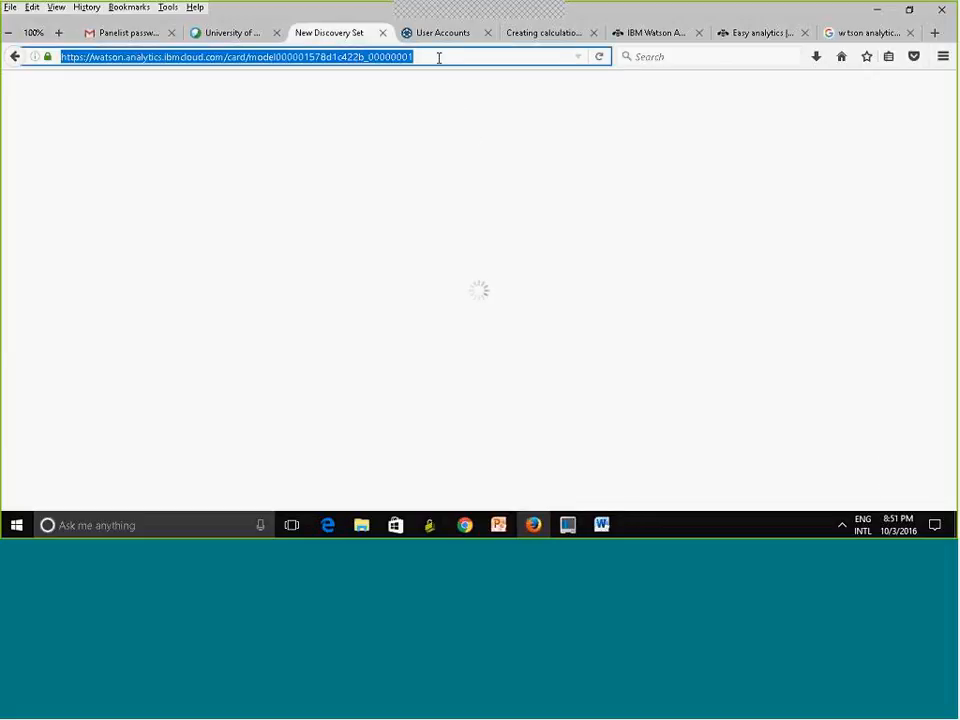
{"action": "type", "text": "watson.analytics.ibmcloud.com/"}
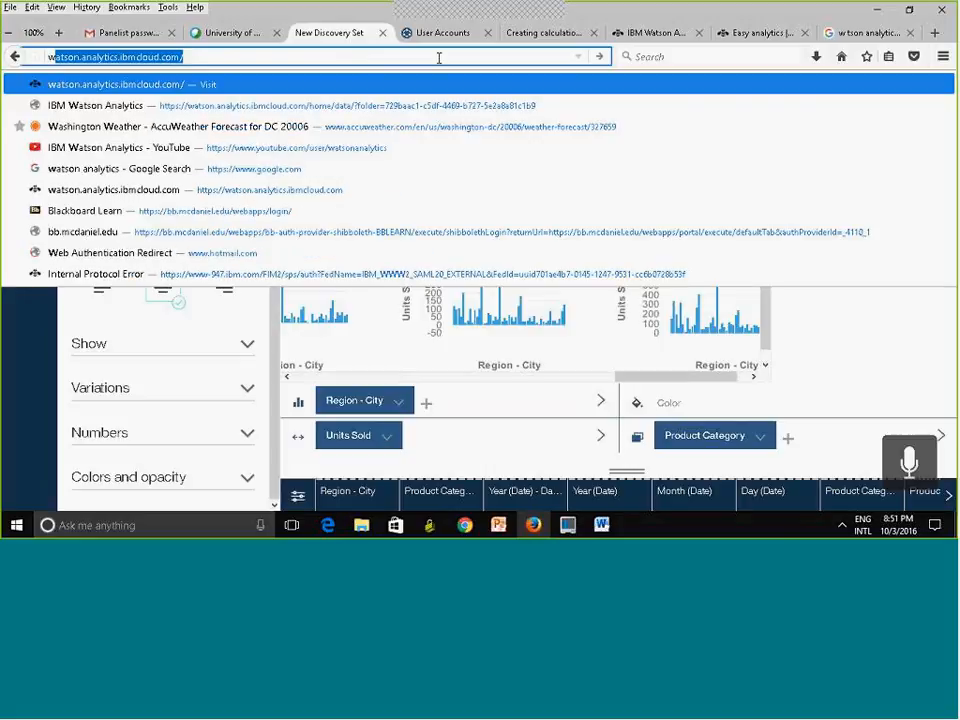
{"action": "left_click", "coordinate": [5, 397]}
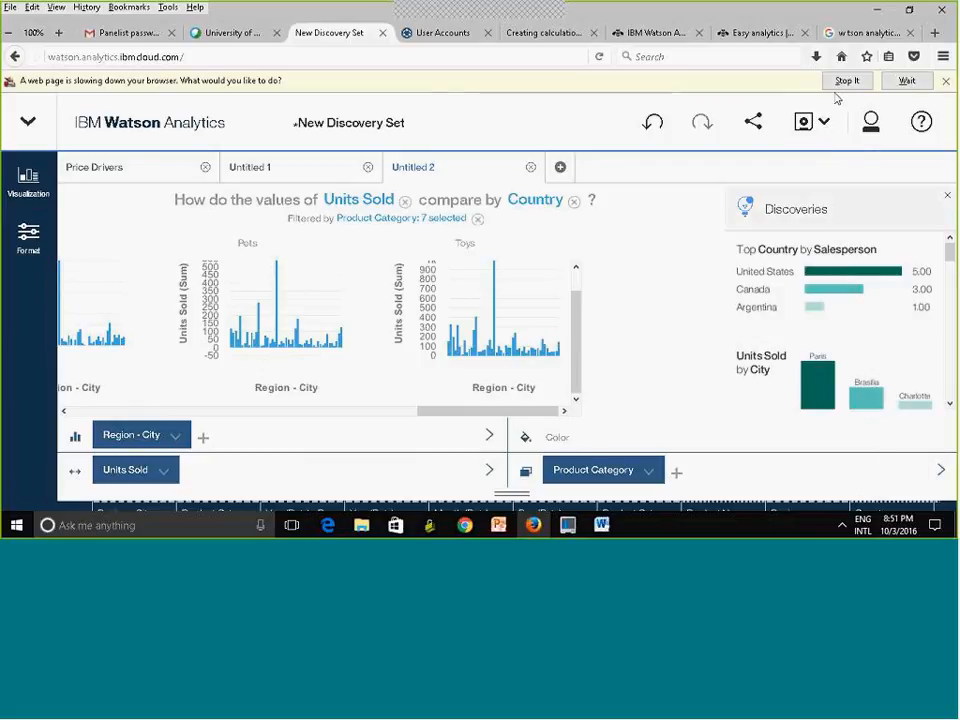
{"action": "left_click", "coordinate": [847, 82]}
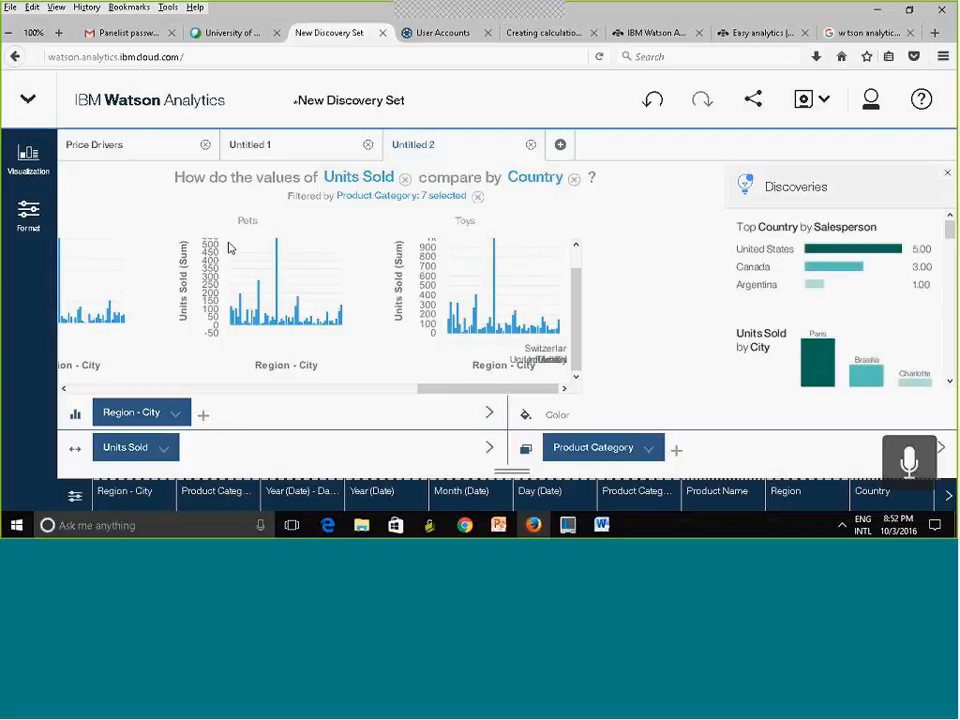
- Switch to Chrome and open the watson.analytics.ibmcloud.com home page in a new tab
{"action": "left_click", "coordinate": [463, 527]}
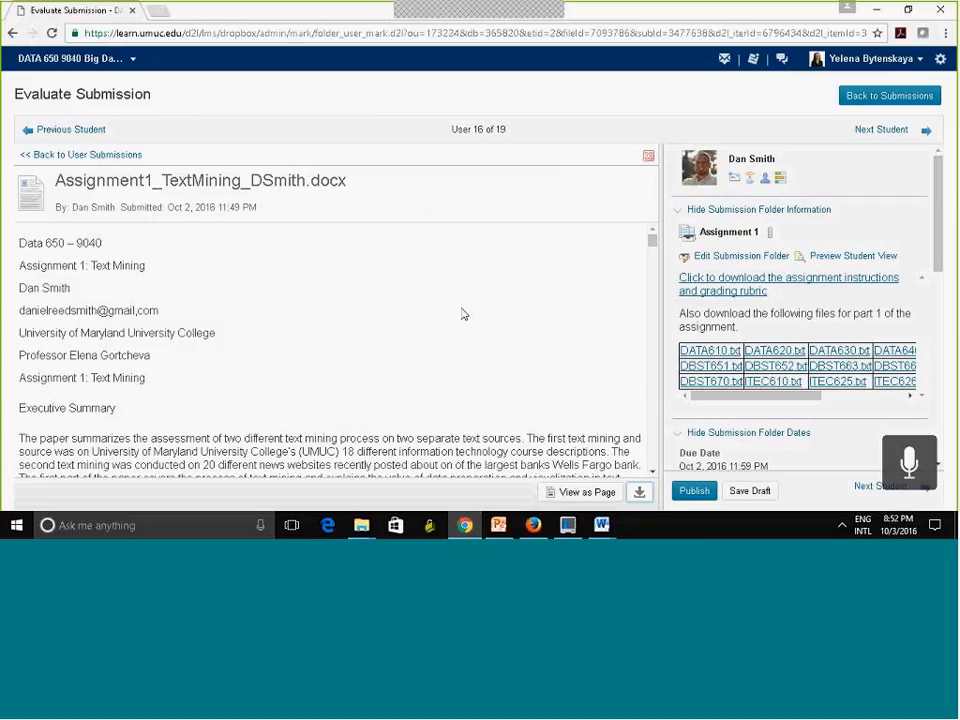
{"action": "left_click", "coordinate": [156, 12]}
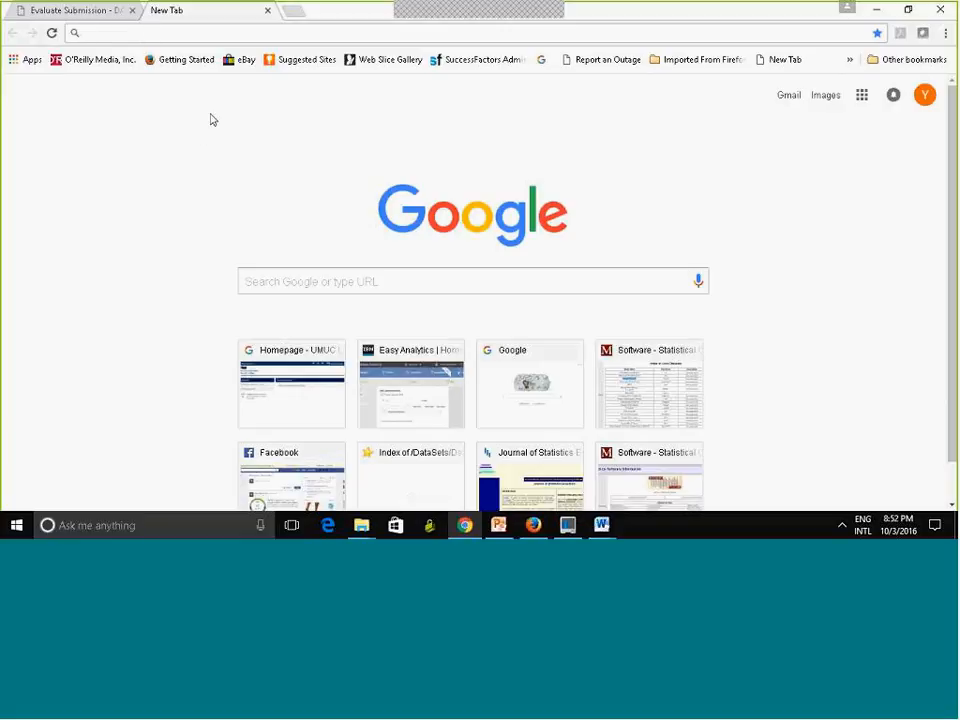
{"action": "type", "text": "watsp"}
{"action": "key", "text": "BackSpace"}
{"action": "key", "text": "BackSpace"}
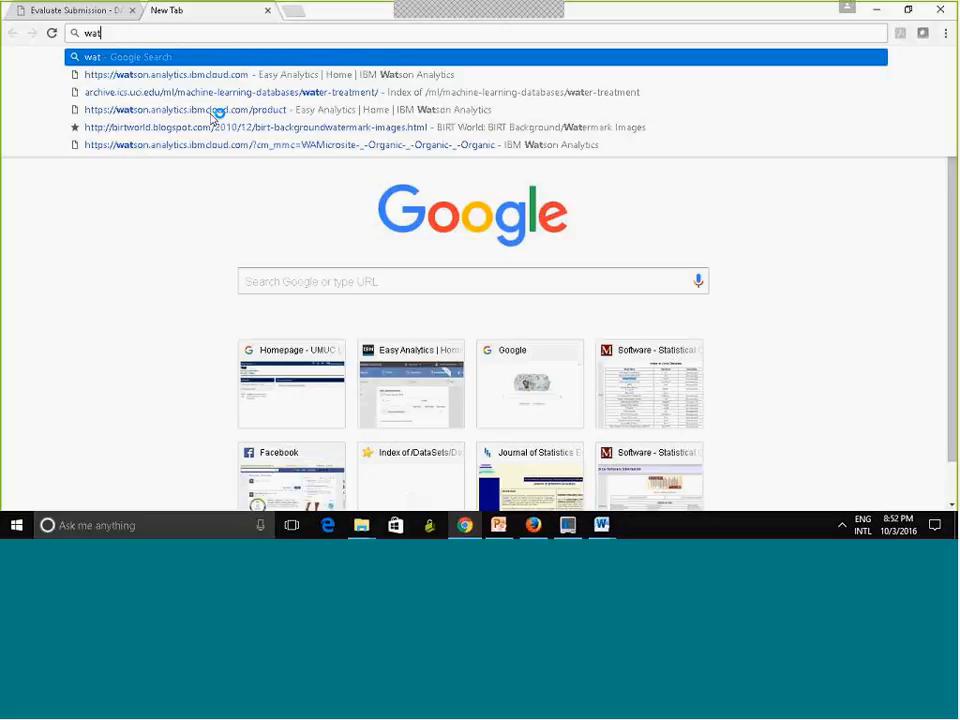
{"action": "type", "text": "son "}
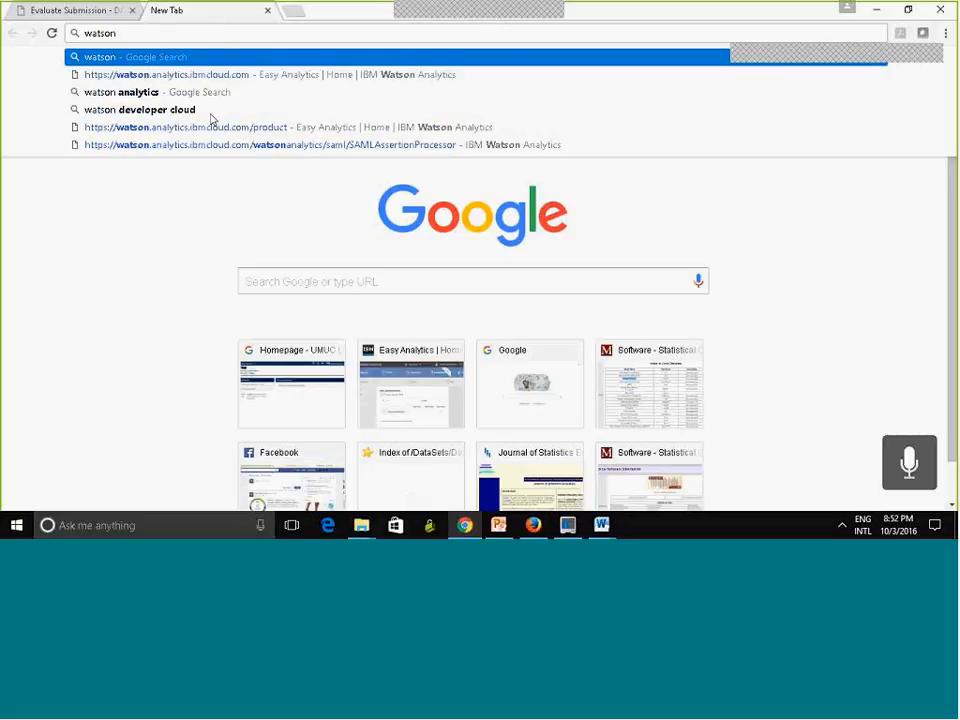
{"action": "type", "text": "ana"}
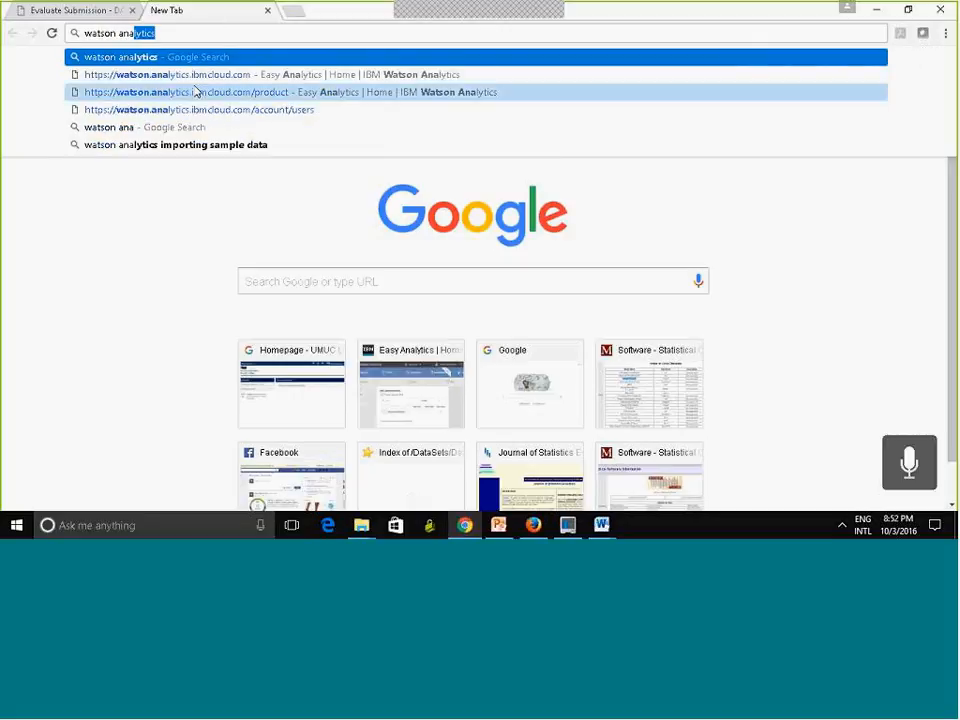
{"action": "left_click", "coordinate": [189, 78]}
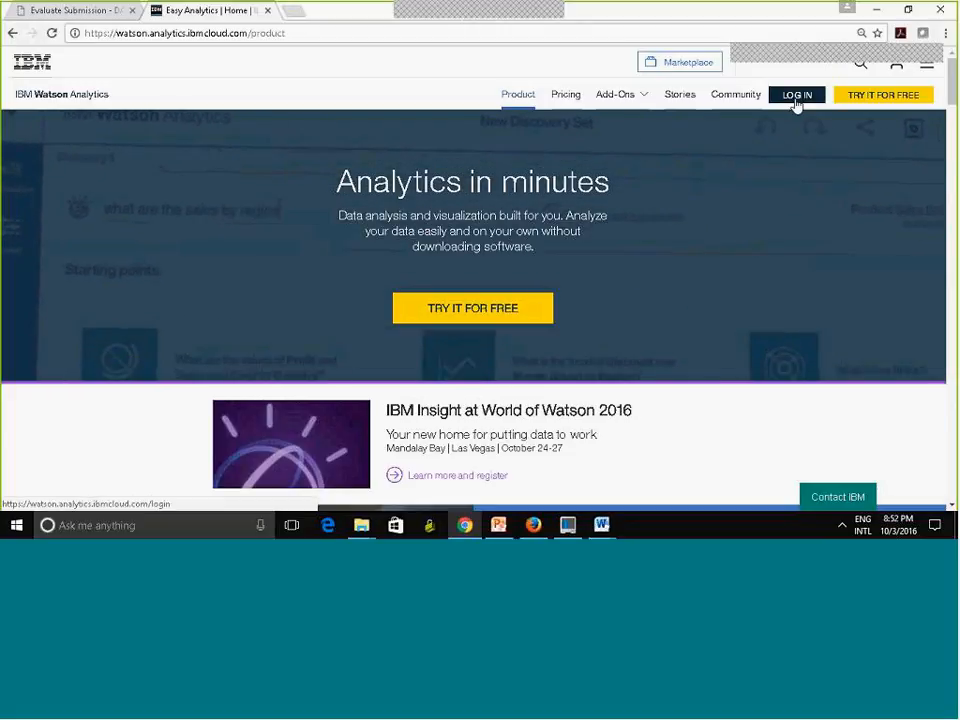
- Log in to Watson Analytics with the saved faculty e-mail as IBMid and the account password
{"action": "left_click", "coordinate": [796, 97]}
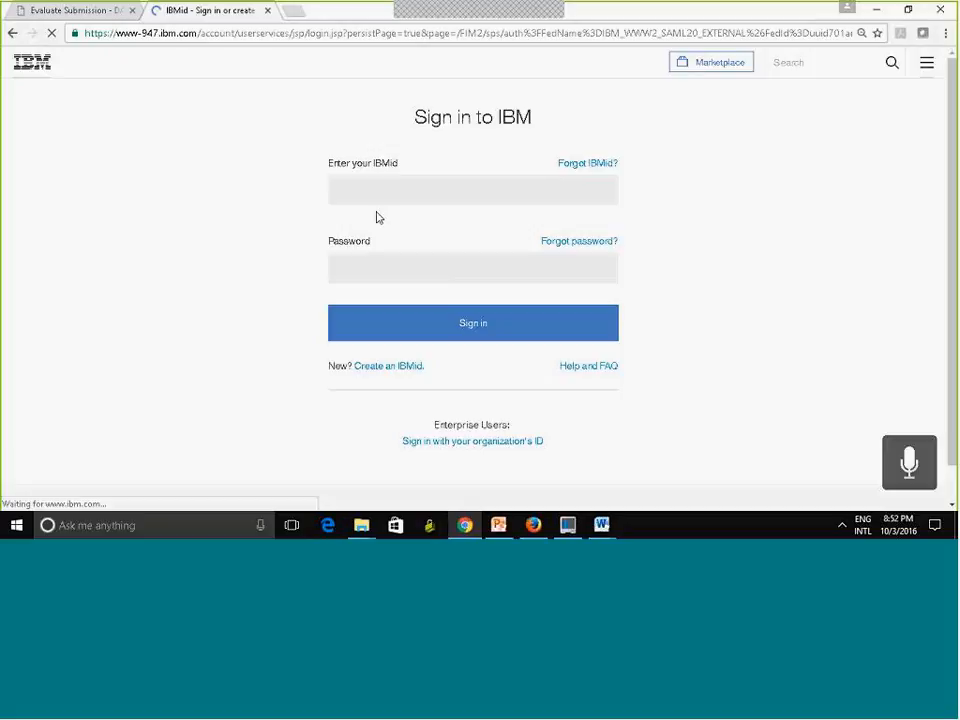
{"action": "left_click", "coordinate": [376, 187]}
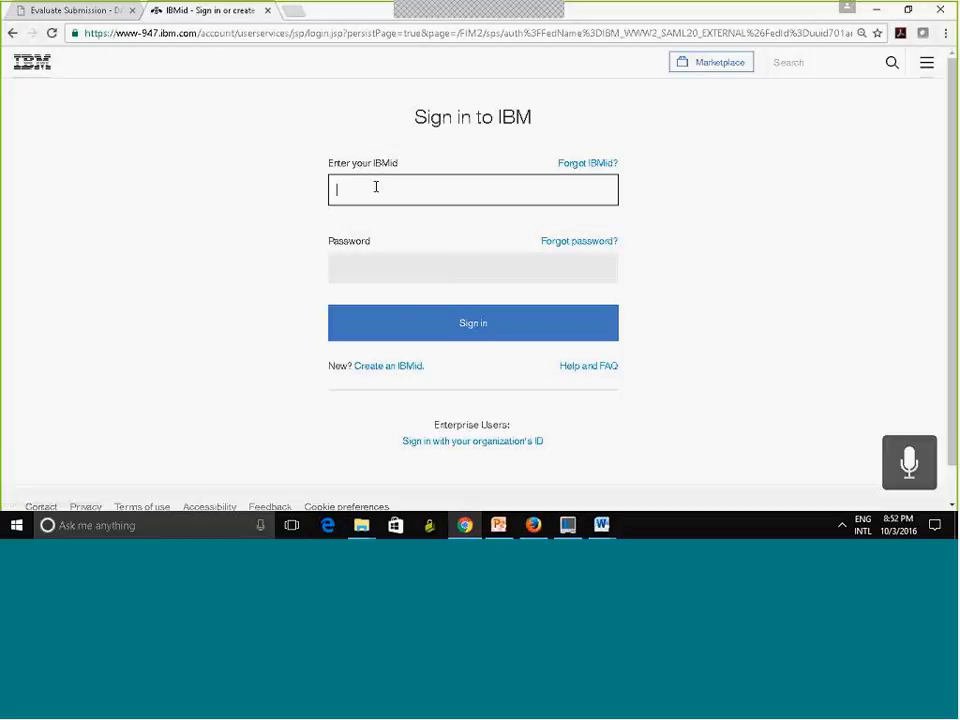
{"action": "left_click", "coordinate": [376, 187]}
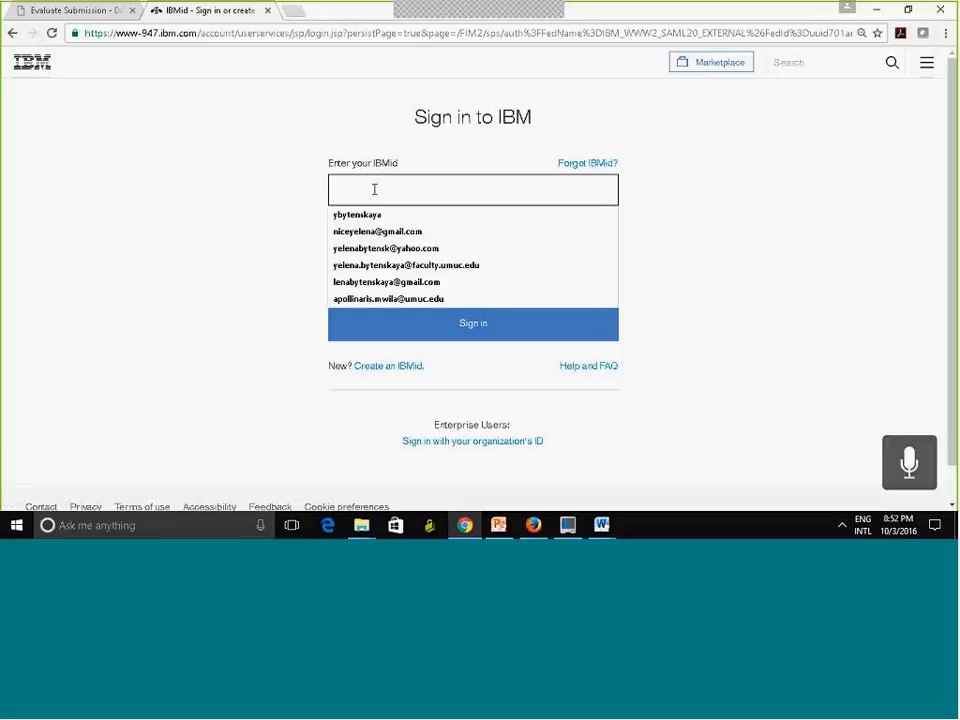
{"action": "left_click", "coordinate": [376, 265]}
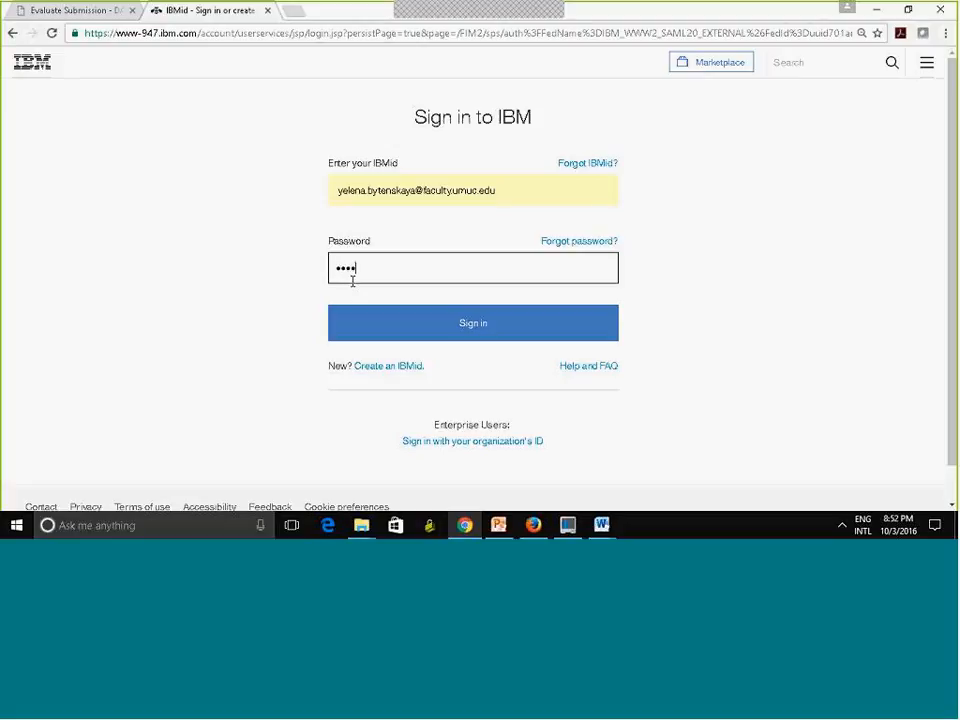
{"action": "left_click", "coordinate": [384, 330]}
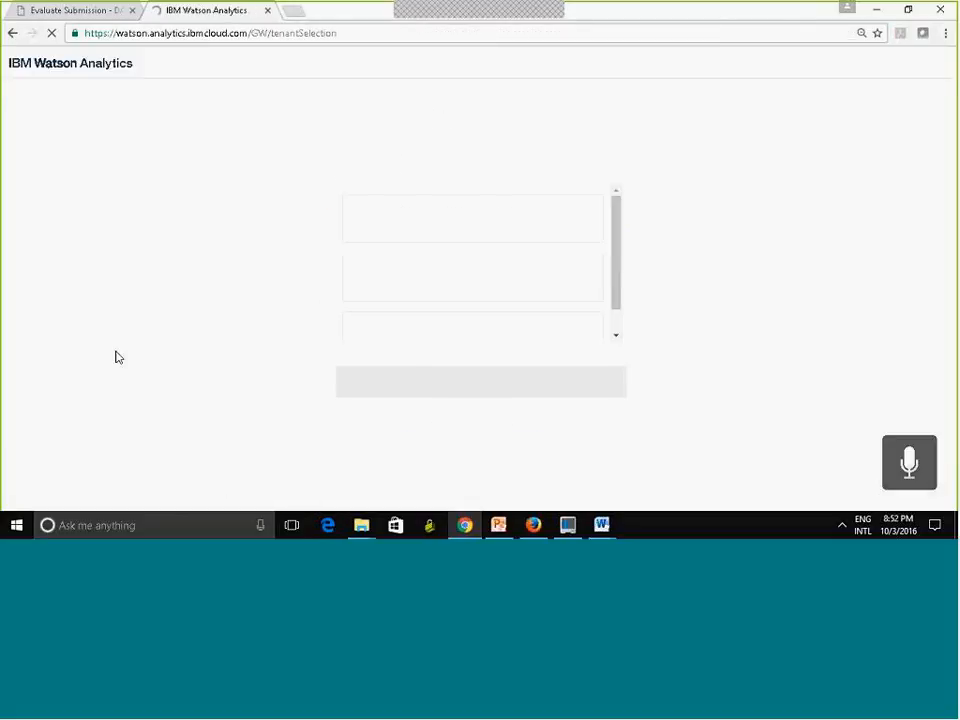
- Choose the UMUC Watson Analytics Faculty account and continue to its home page
{"action": "left_click_drag", "start_coordinate": [620, 284], "coordinate": [615, 306]}
{"action": "left_click", "coordinate": [375, 322]}
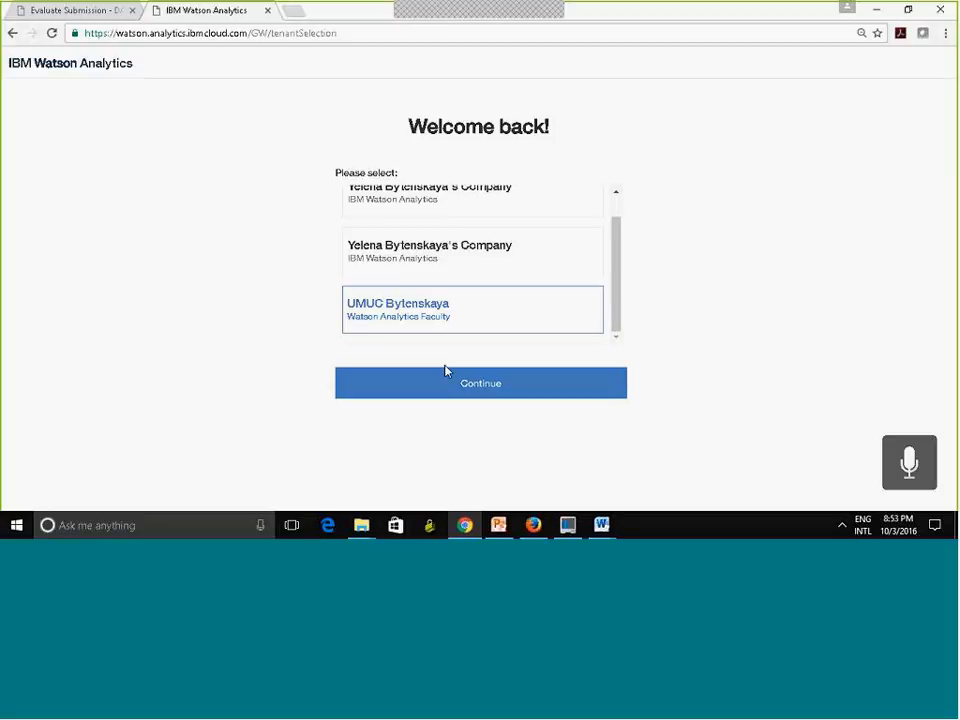
{"action": "left_click", "coordinate": [462, 393]}
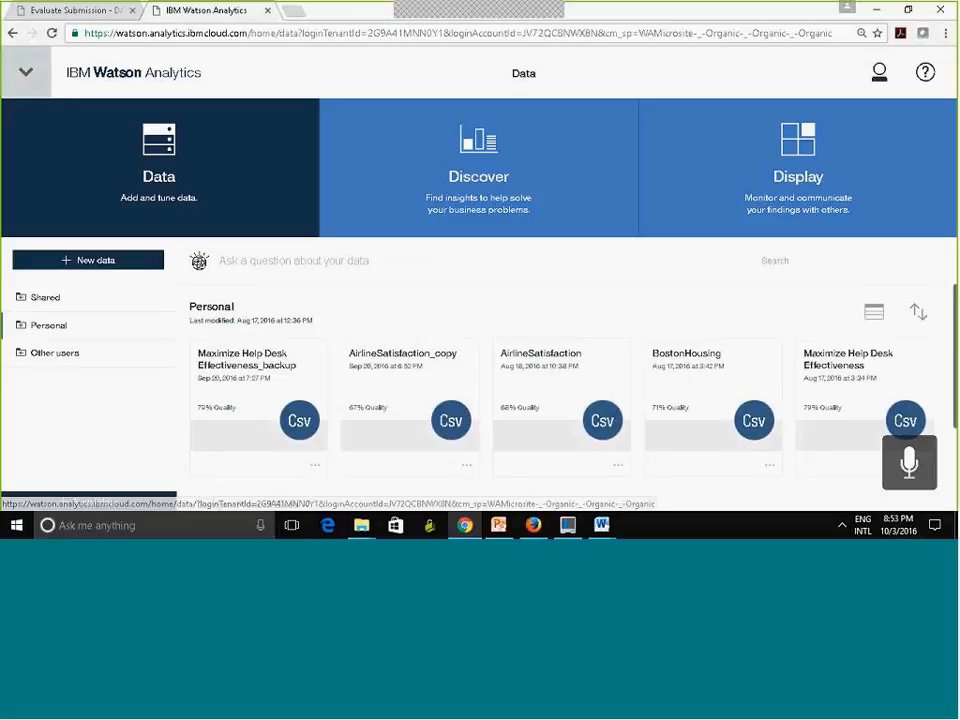
- Reopen the unsaved New Discovery Set from the list of open items
{"action": "left_click", "coordinate": [26, 76]}
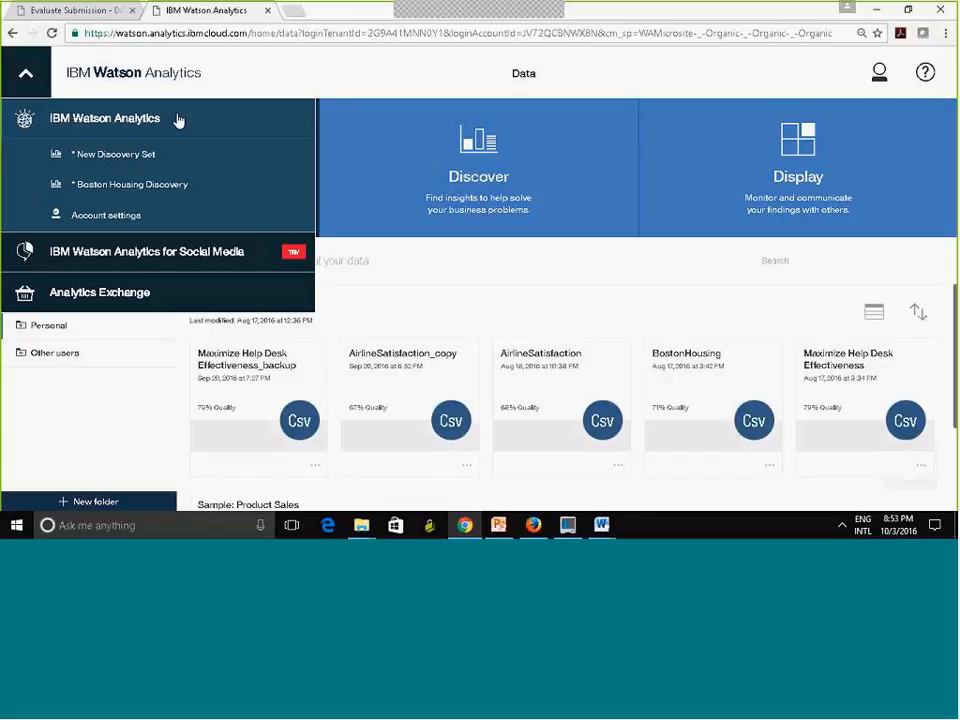
{"action": "left_click", "coordinate": [128, 160]}
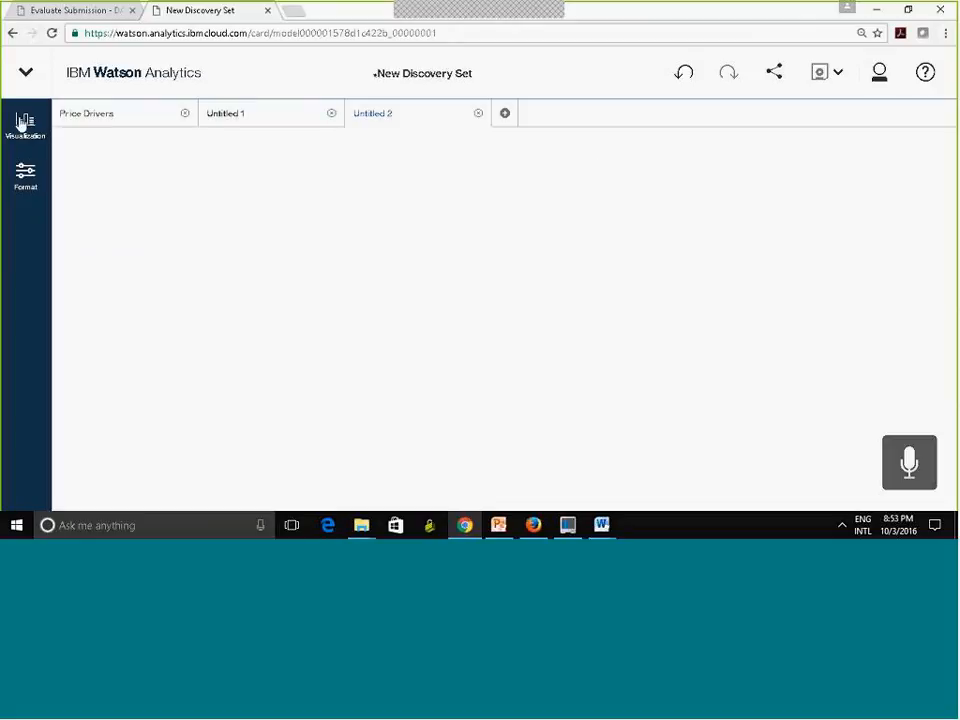
{"action": "left_click", "coordinate": [26, 75]}
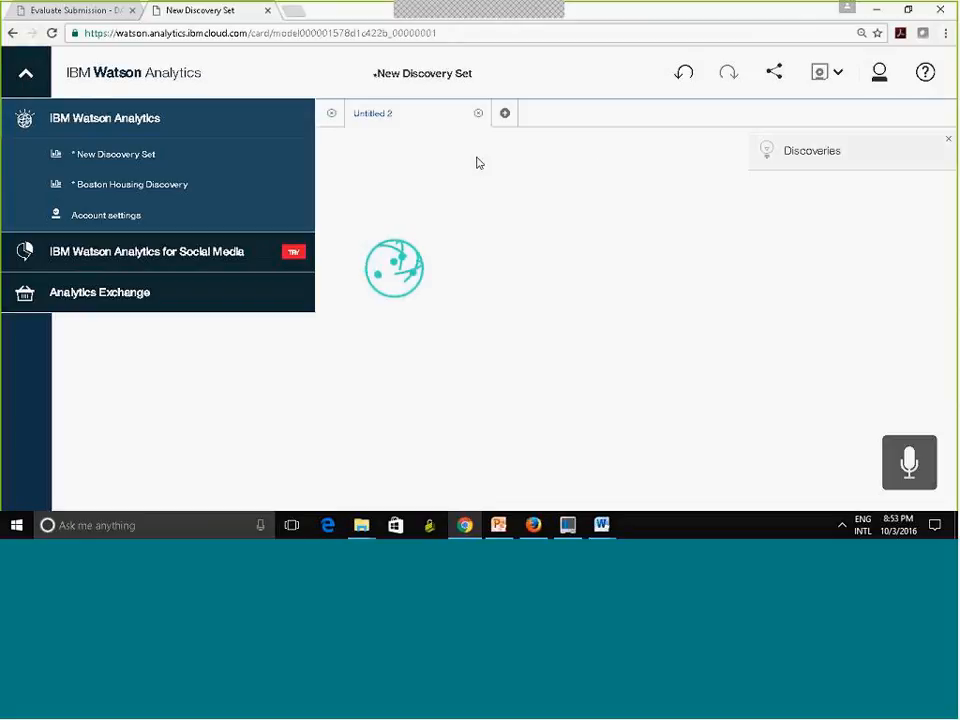
{"action": "left_click", "coordinate": [610, 119]}
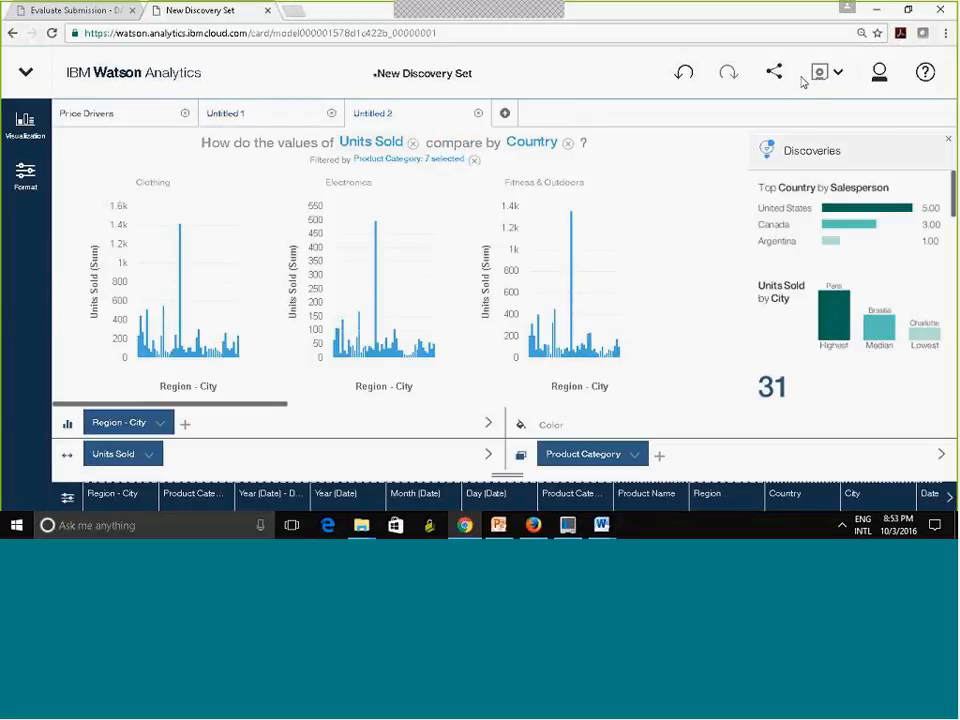
- Save the discovery set under the name Price Discovery in the Assignment 1 folder inside Personal
{"action": "left_click", "coordinate": [839, 78]}
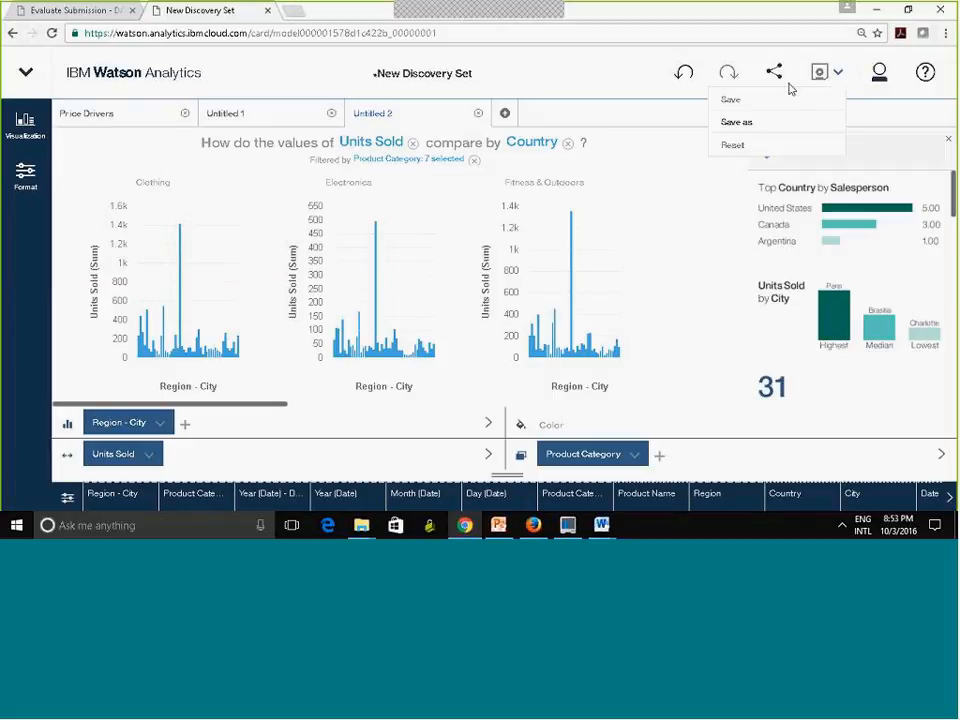
{"action": "left_click", "coordinate": [743, 123]}
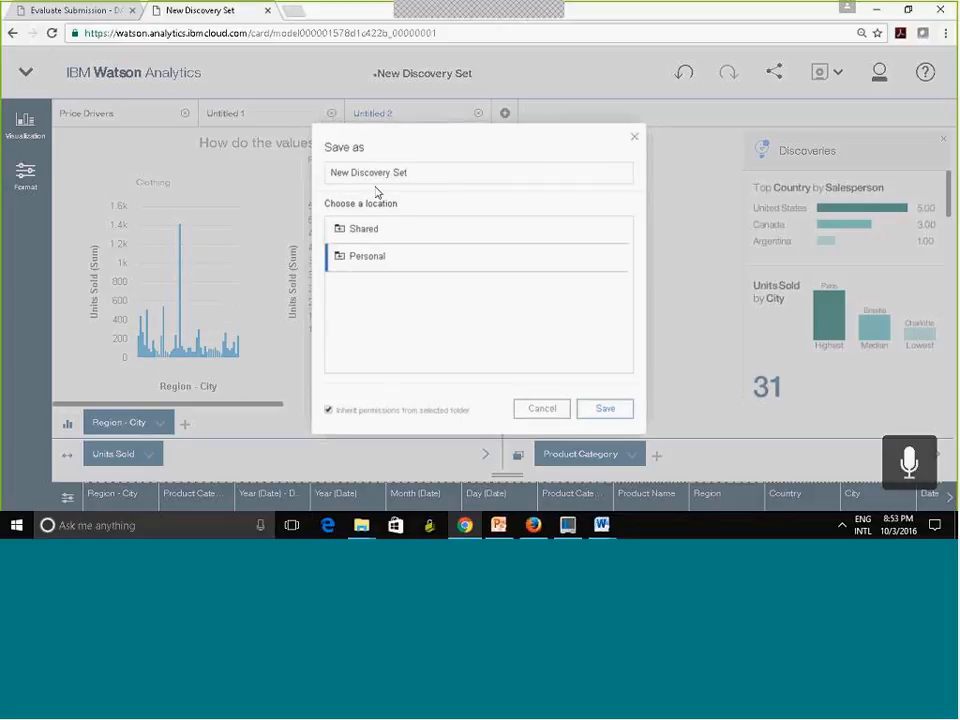
{"action": "key", "text": "BackSpace"}
{"action": "key", "text": "BackSpace"}
{"action": "key", "text": "BackSpace"}
{"action": "key", "text": "BackSpace"}
{"action": "key", "text": "BackSpace"}
{"action": "key", "text": "BackSpace"}
{"action": "key", "text": "BackSpace"}
{"action": "key", "text": "BackSpace"}
{"action": "key", "text": "BackSpace"}
{"action": "key", "text": "BackSpace"}
{"action": "key", "text": "BackSpace"}
{"action": "key", "text": "BackSpace"}
{"action": "key", "text": "BackSpace"}
{"action": "key", "text": "BackSpace"}
{"action": "key", "text": "BackSpace"}
{"action": "key", "text": "BackSpace"}
{"action": "key", "text": "BackSpace"}
{"action": "type", "text": "Price"}
{"action": "left_click", "coordinate": [339, 261]}
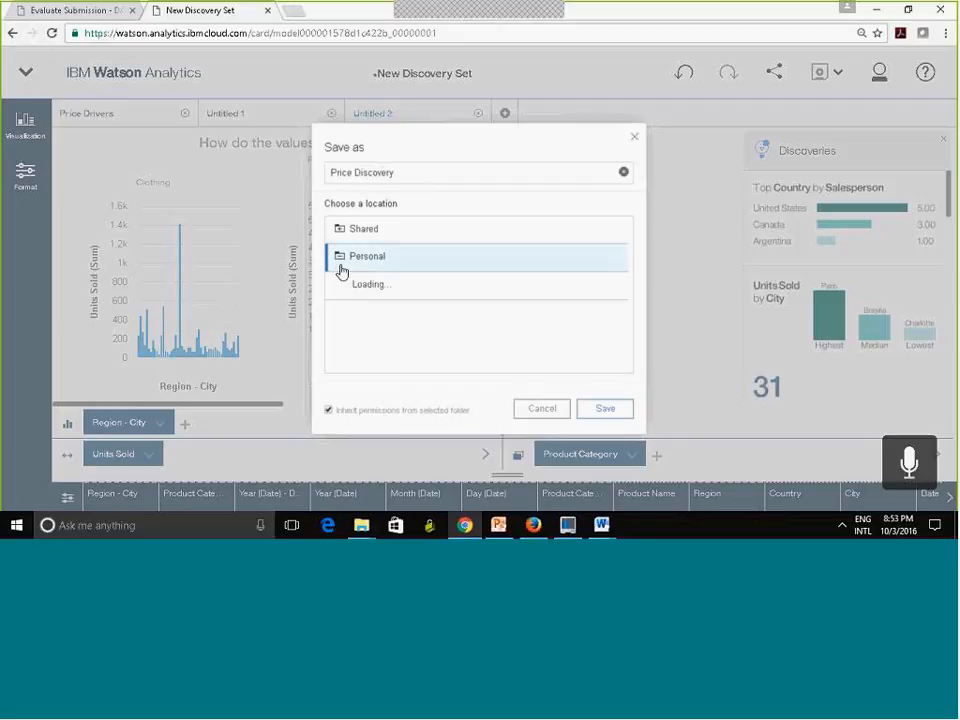
{"action": "left_click", "coordinate": [376, 288]}
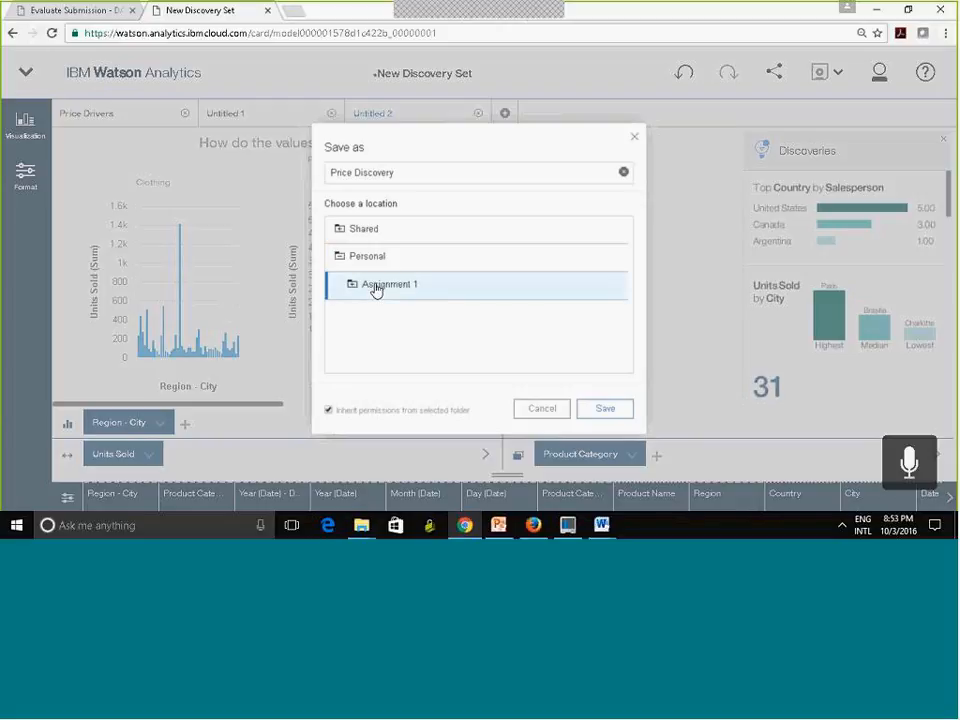
{"action": "left_click", "coordinate": [607, 412]}
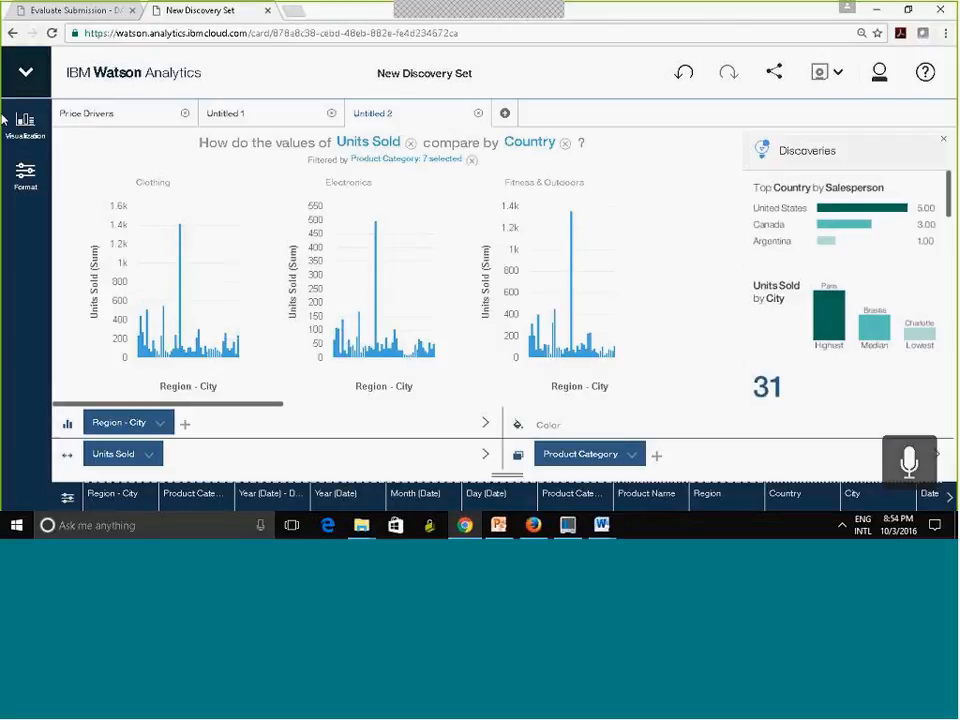
- Close Price Discovery and return to the Watson Analytics home page, clearing the "price" question there
{"action": "left_click", "coordinate": [26, 76]}
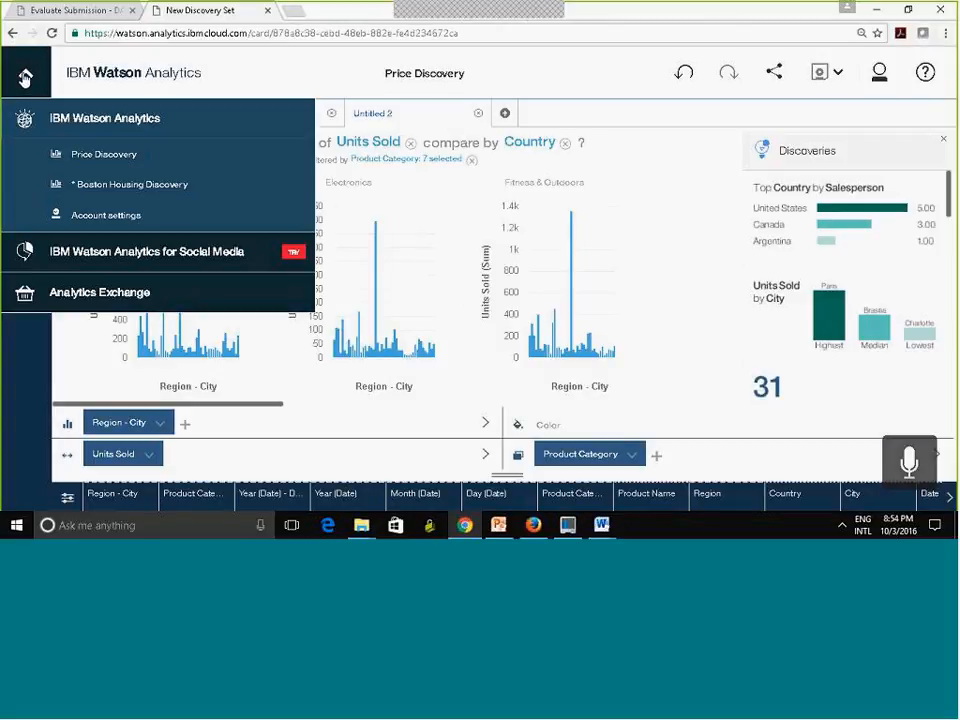
{"action": "left_click", "coordinate": [291, 158]}
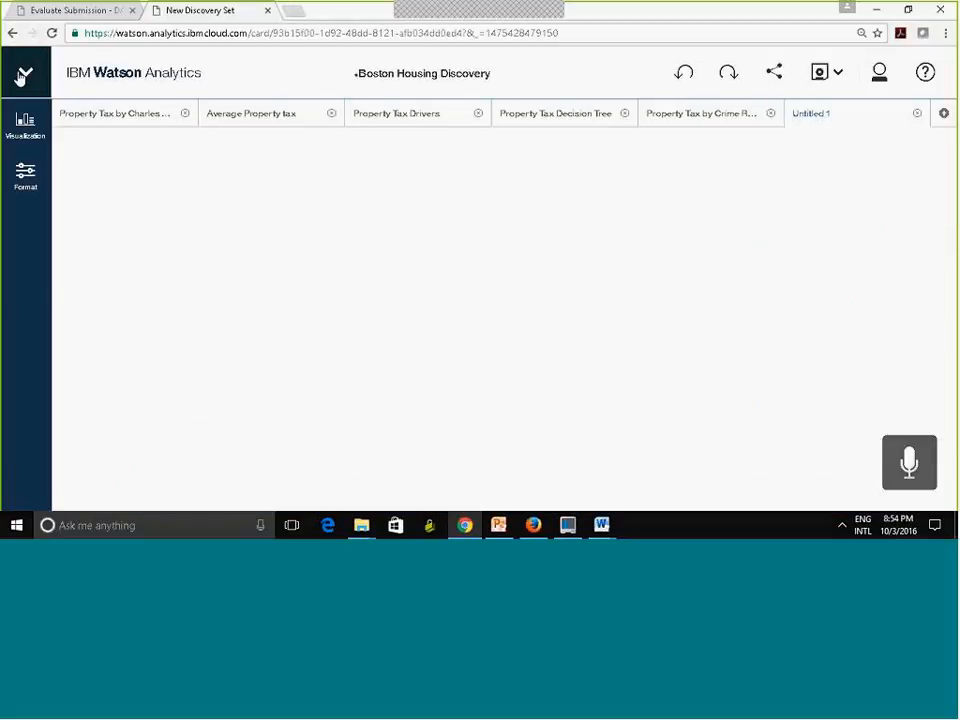
{"action": "left_click", "coordinate": [20, 76]}
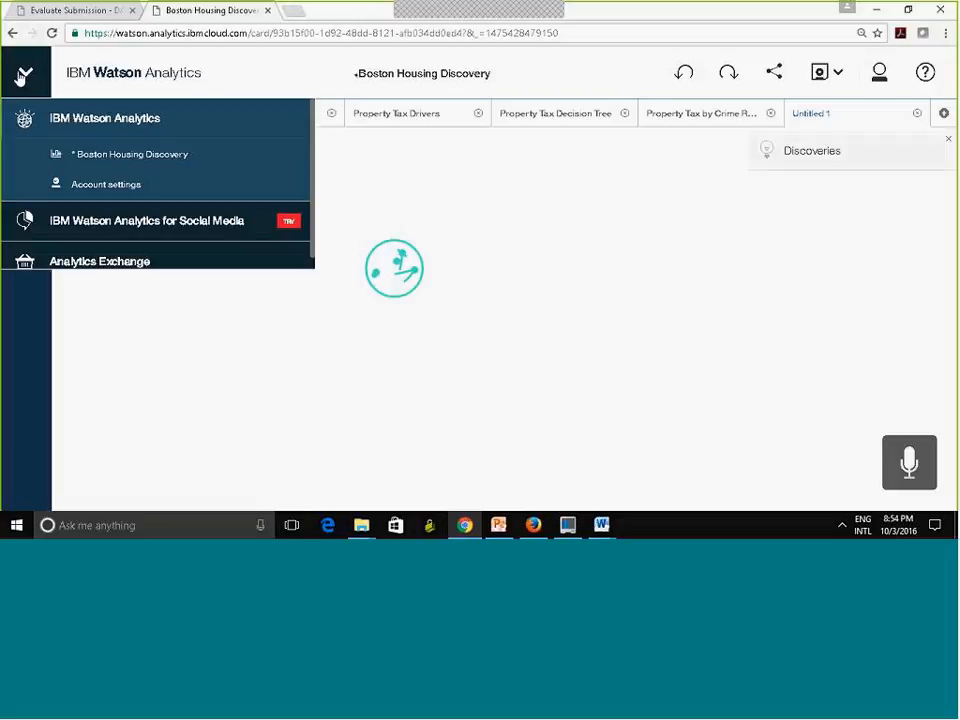
{"action": "left_click", "coordinate": [71, 123]}
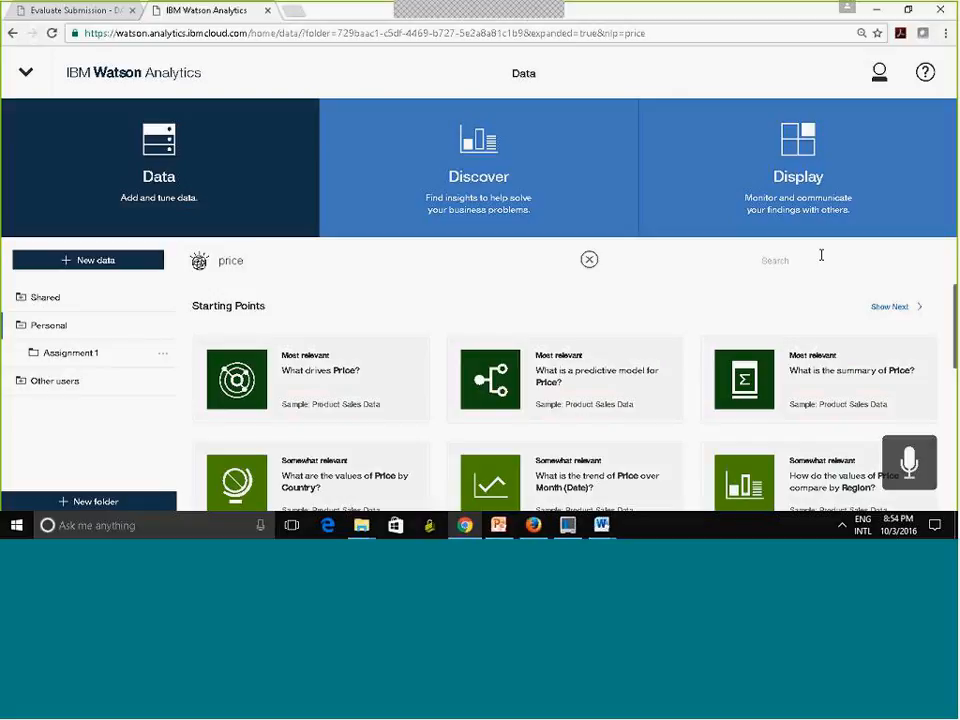
{"action": "left_click", "coordinate": [589, 260]}
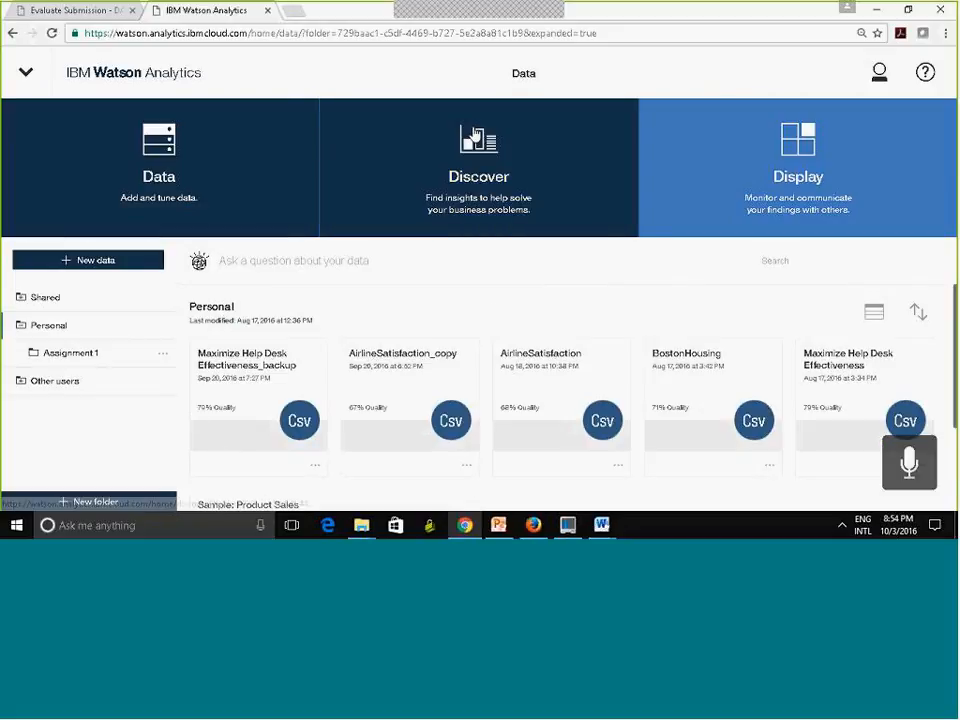
- Look through the discovery sets stored in the Personal folder
{"action": "left_click", "coordinate": [479, 175]}
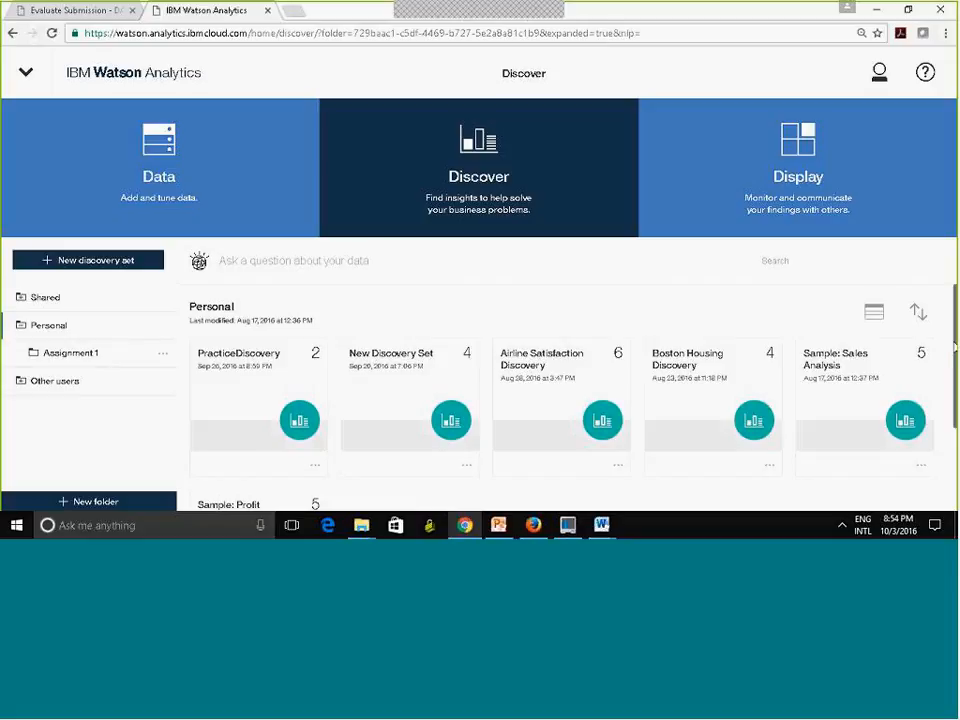
{"action": "scroll", "coordinate": [560, 400], "scroll_direction": "down", "scroll_amount": 3}
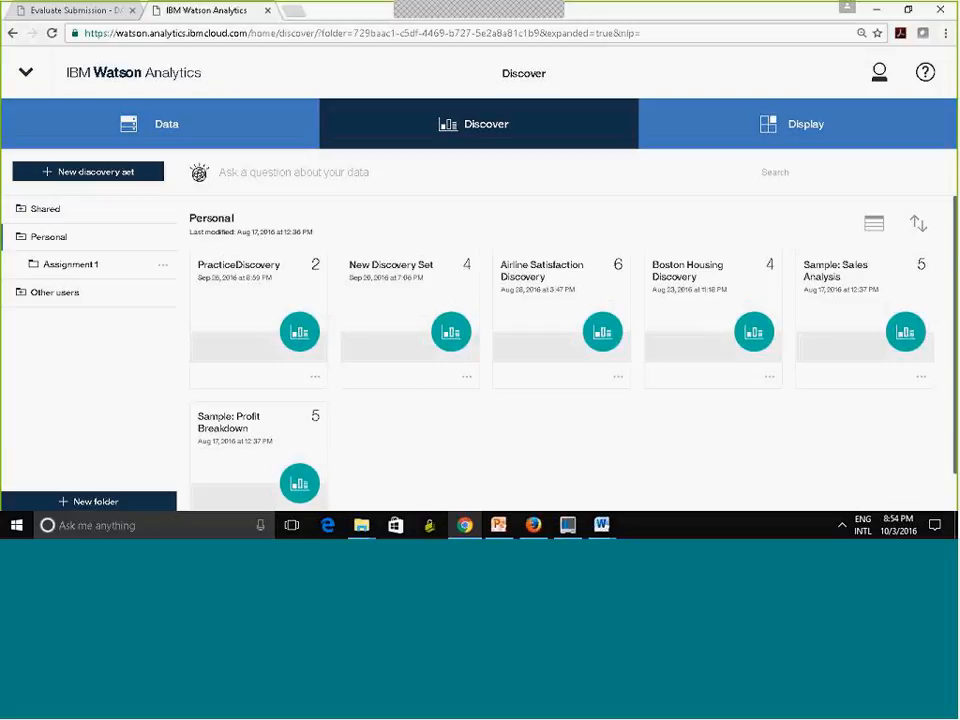
{"action": "left_click_drag", "start_coordinate": [952, 250], "coordinate": [658, 477]}
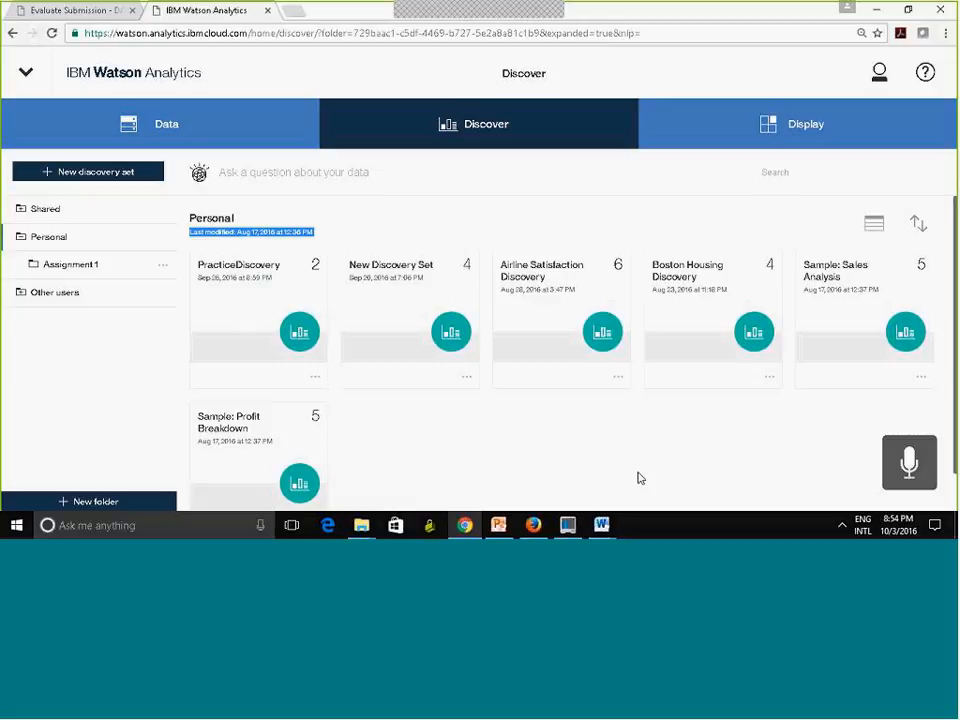
- Create a dashboard display named Assignment 1 Presentation using the layout of four equal cells
{"action": "left_click", "coordinate": [782, 133]}
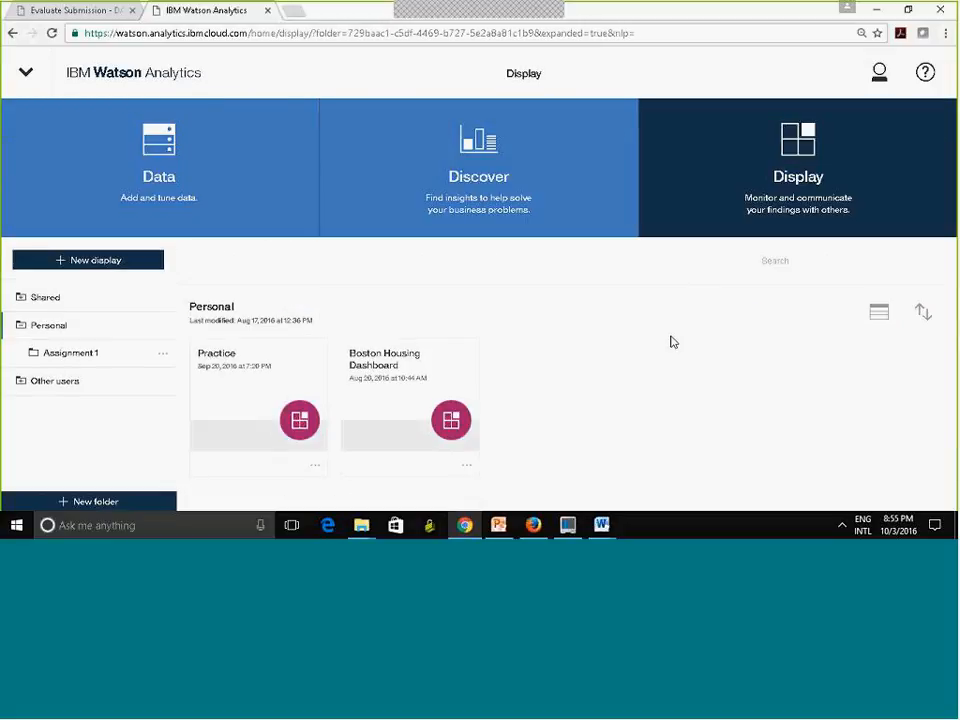
{"action": "left_click", "coordinate": [76, 262]}
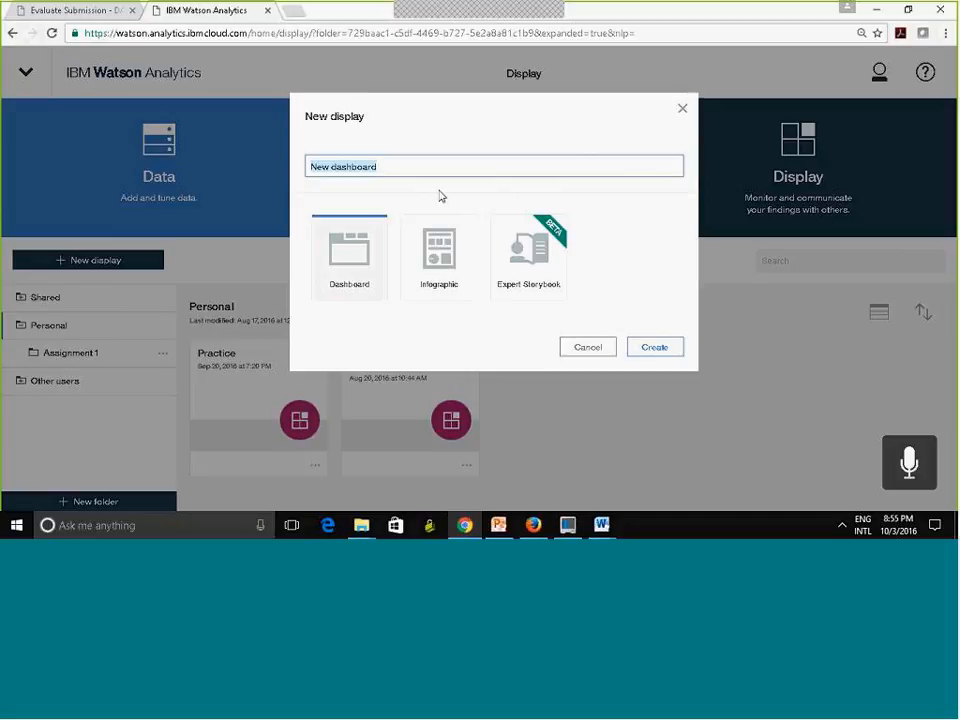
{"action": "type", "text": "Assignmen"}
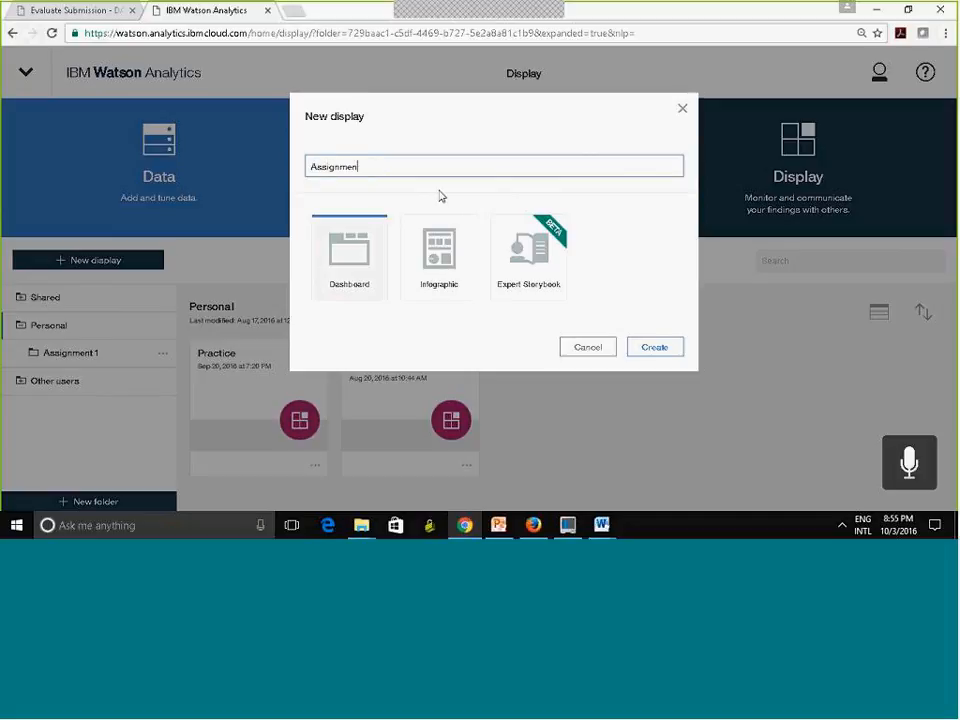
{"action": "type", "text": "t 1"}
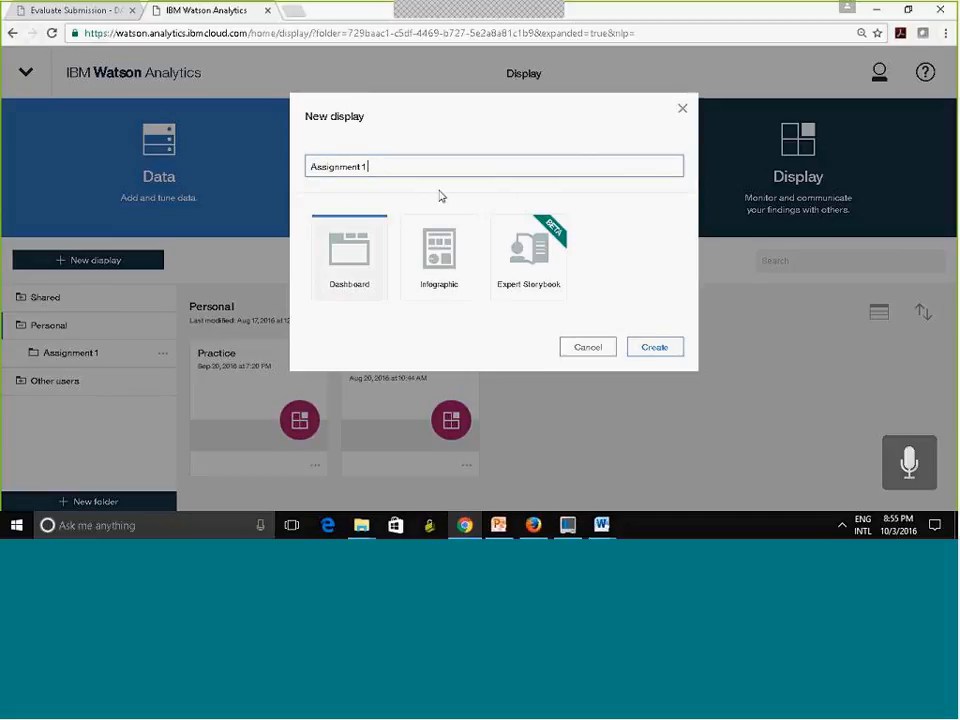
{"action": "type", "text": " Presentation"}
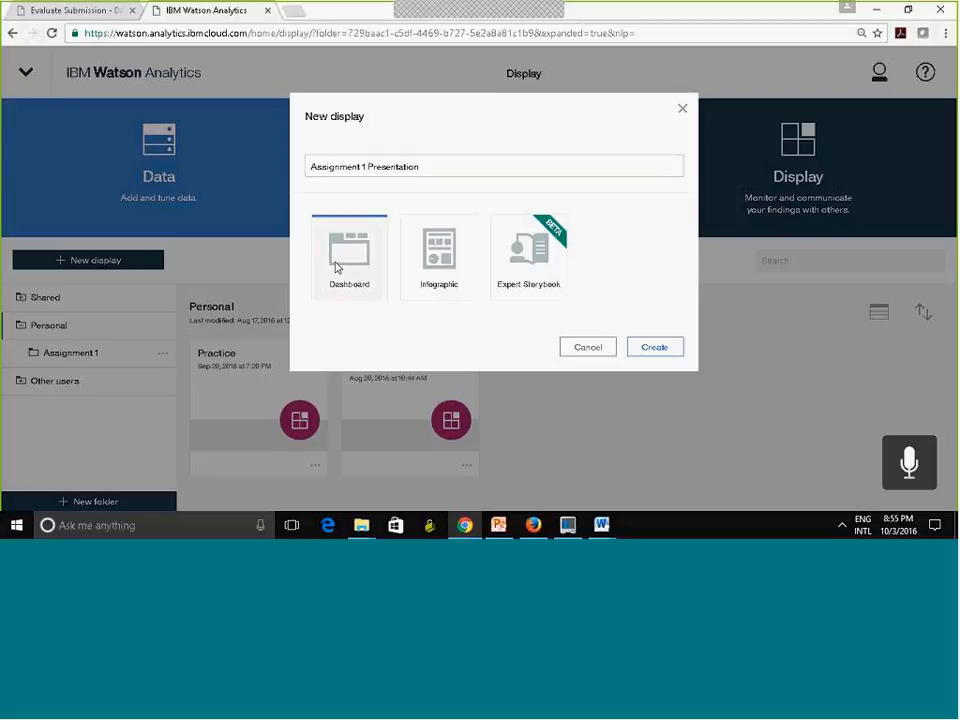
{"action": "left_click", "coordinate": [655, 347]}
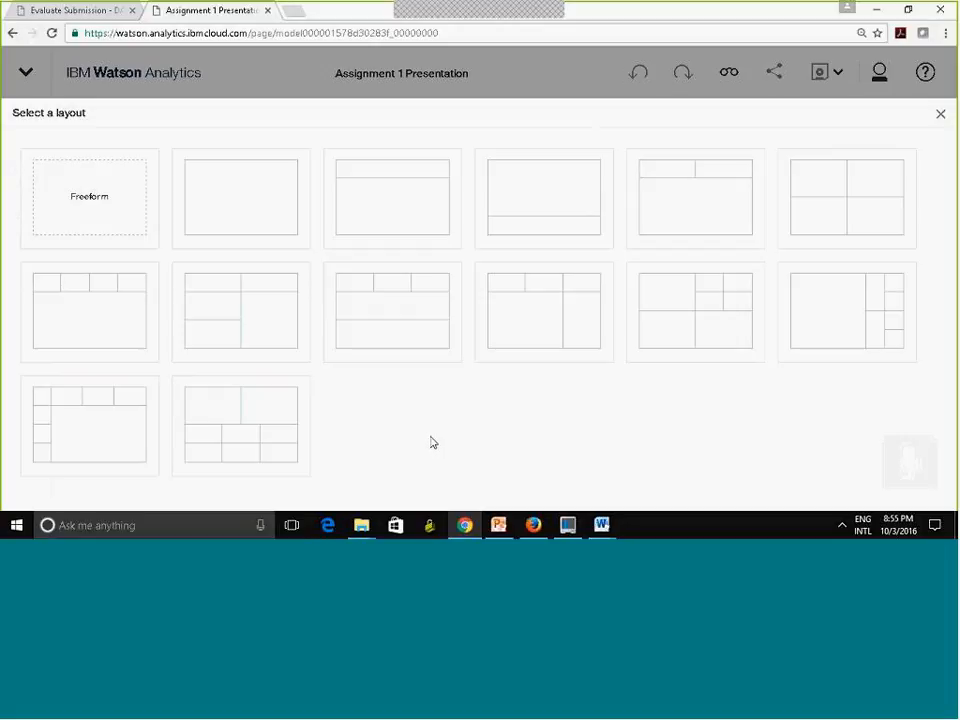
{"action": "left_click", "coordinate": [820, 196]}
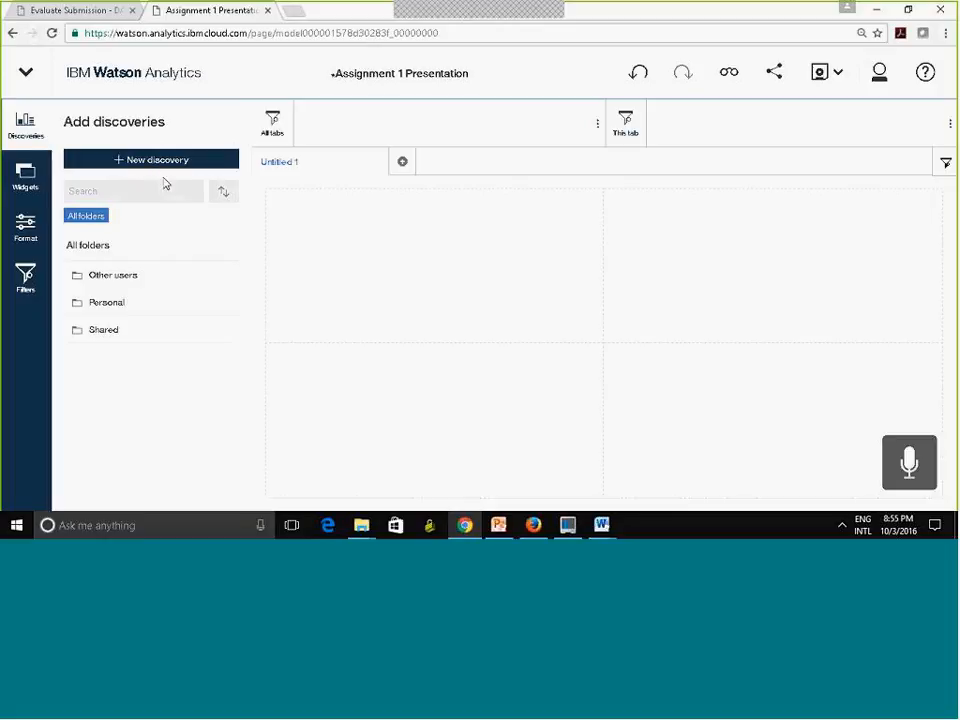
- Browse the discovery sets in the Personal folder and check which discoveries PracticeDiscovery contains
{"action": "left_click", "coordinate": [98, 311]}
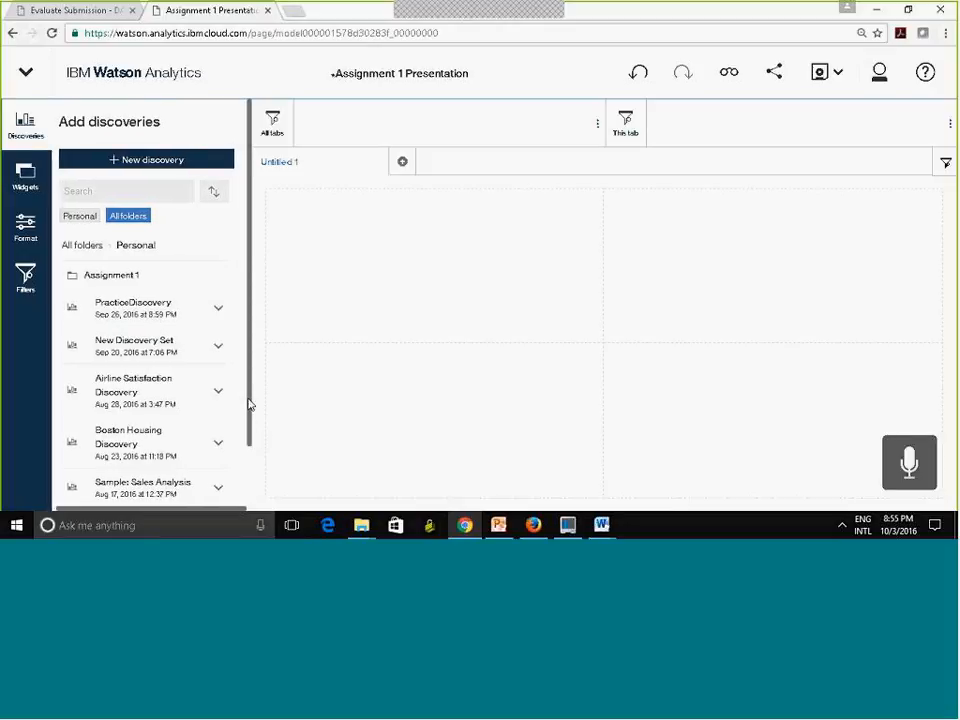
{"action": "left_click_drag", "start_coordinate": [246, 403], "coordinate": [251, 463]}
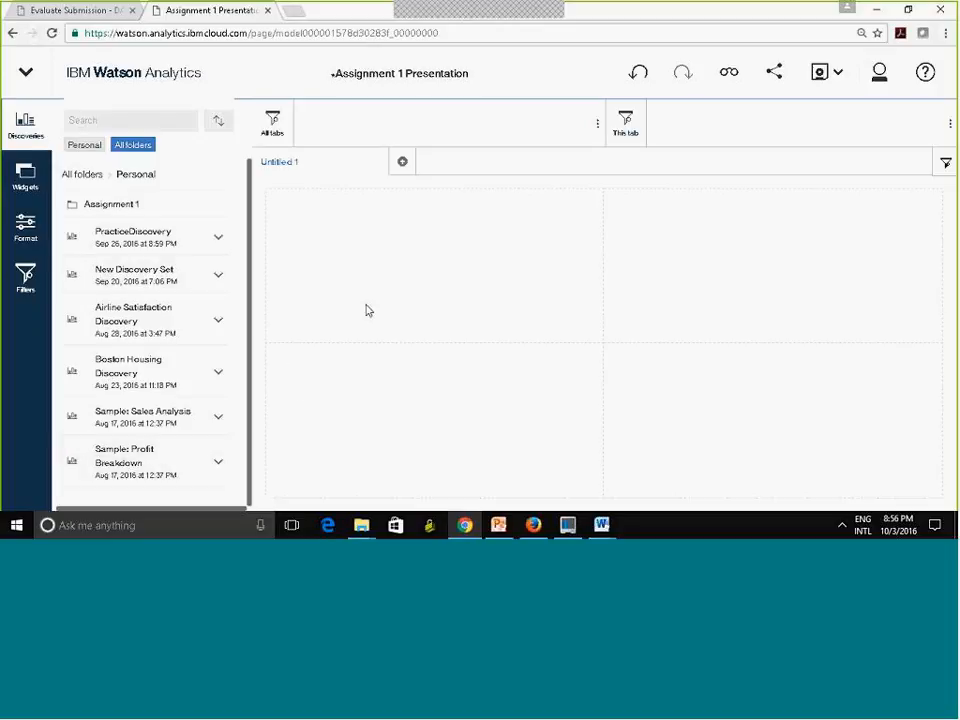
{"action": "left_click", "coordinate": [218, 243]}
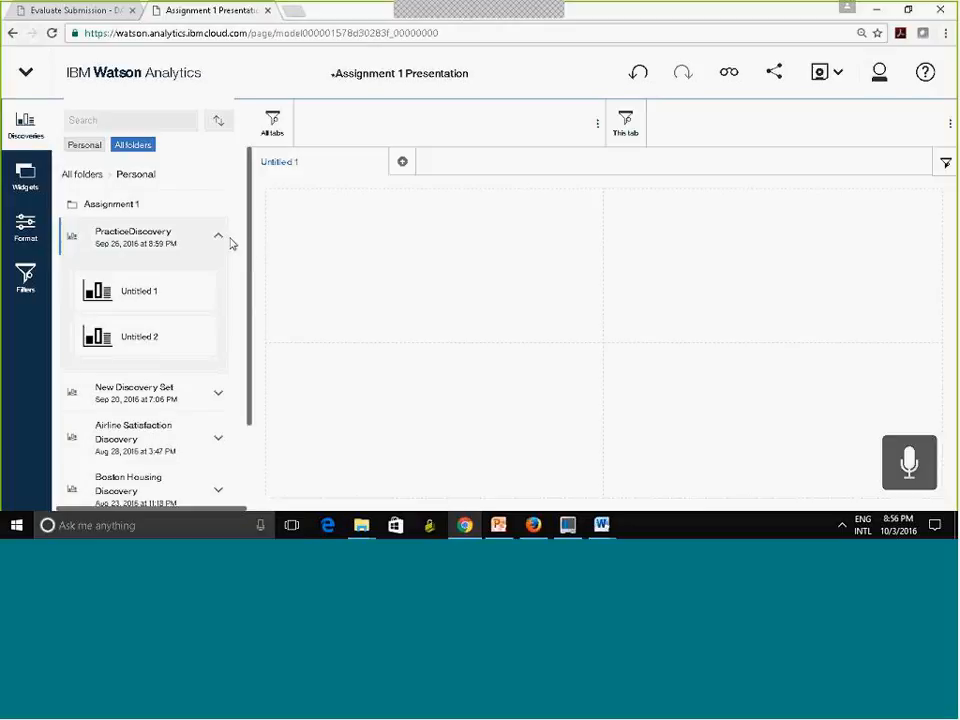
{"action": "left_click", "coordinate": [221, 238]}
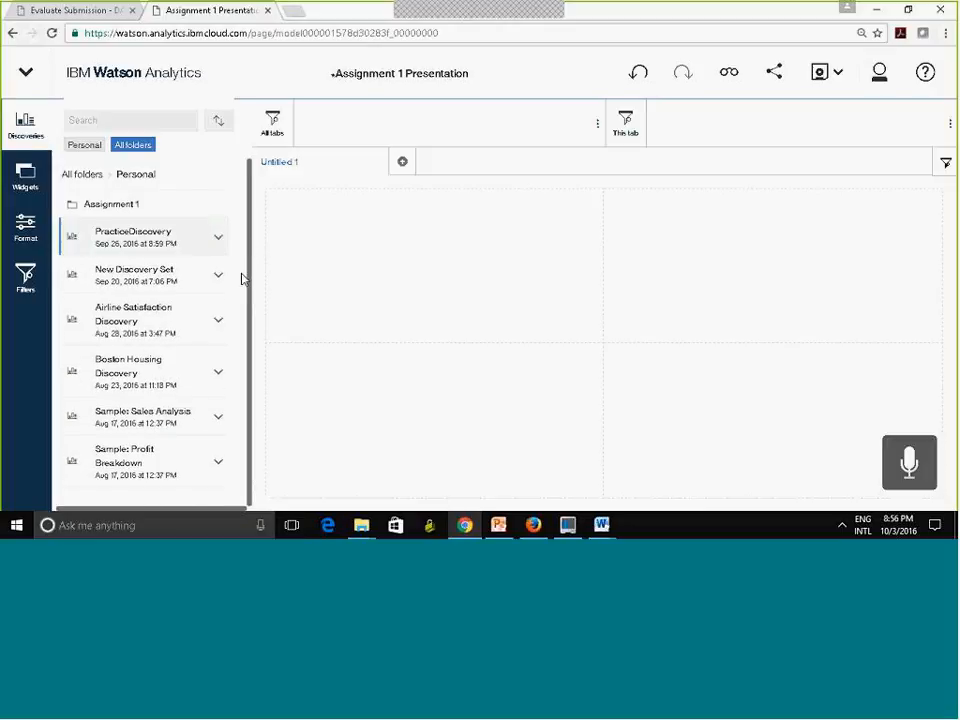
{"action": "left_click_drag", "start_coordinate": [242, 326], "coordinate": [337, 298]}
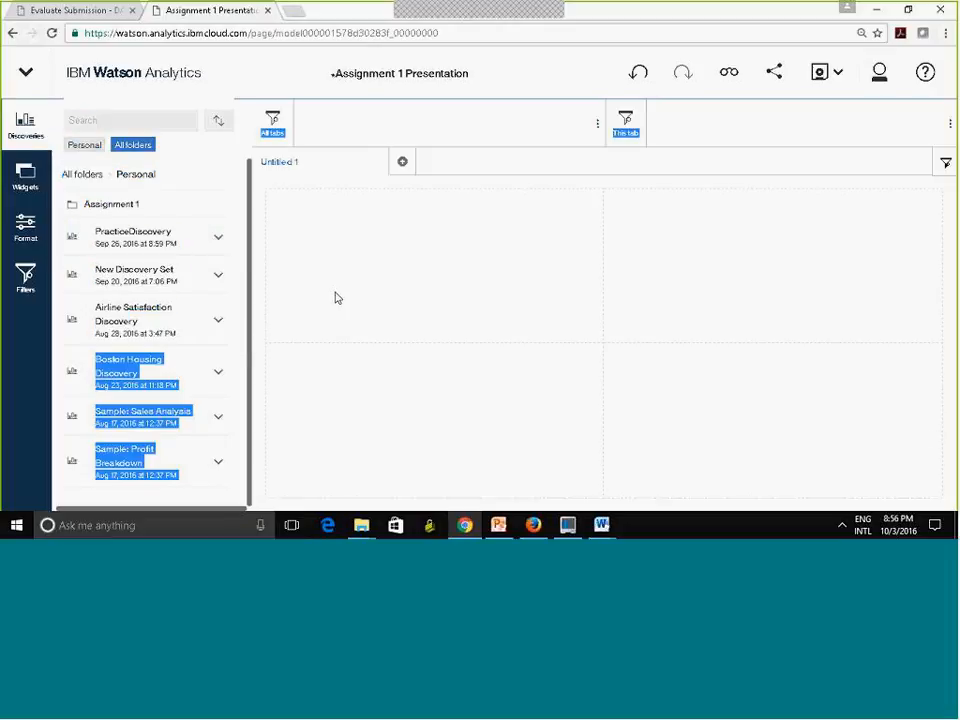
{"action": "left_click", "coordinate": [335, 293]}
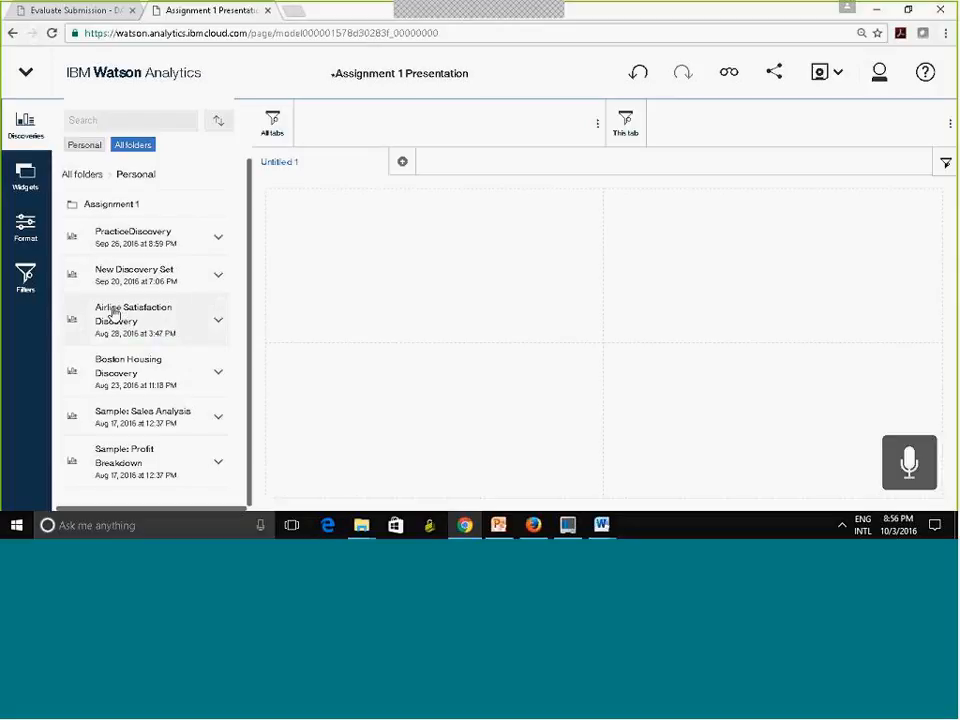
- From Boston Housing Discovery, place Average Property tax in the upper-left cell, Property Tax Drivers in the upper-right, and Property Tax by Charles River in the lower-left
{"action": "left_click", "coordinate": [219, 373]}
{"action": "left_click_drag", "start_coordinate": [252, 352], "coordinate": [242, 465]}
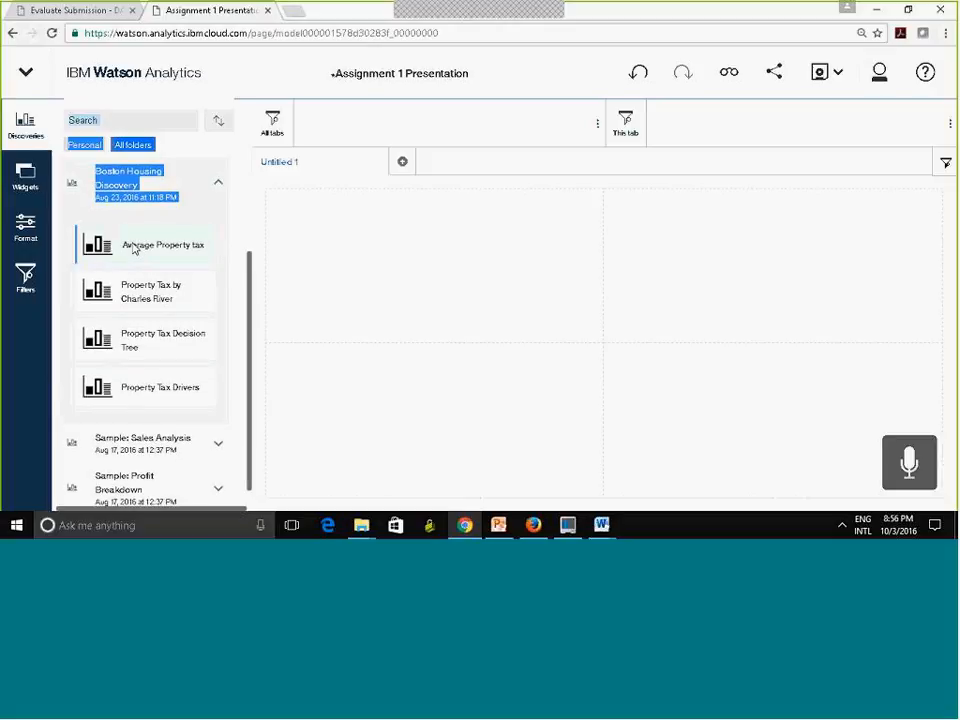
{"action": "left_click_drag", "start_coordinate": [133, 248], "coordinate": [435, 263]}
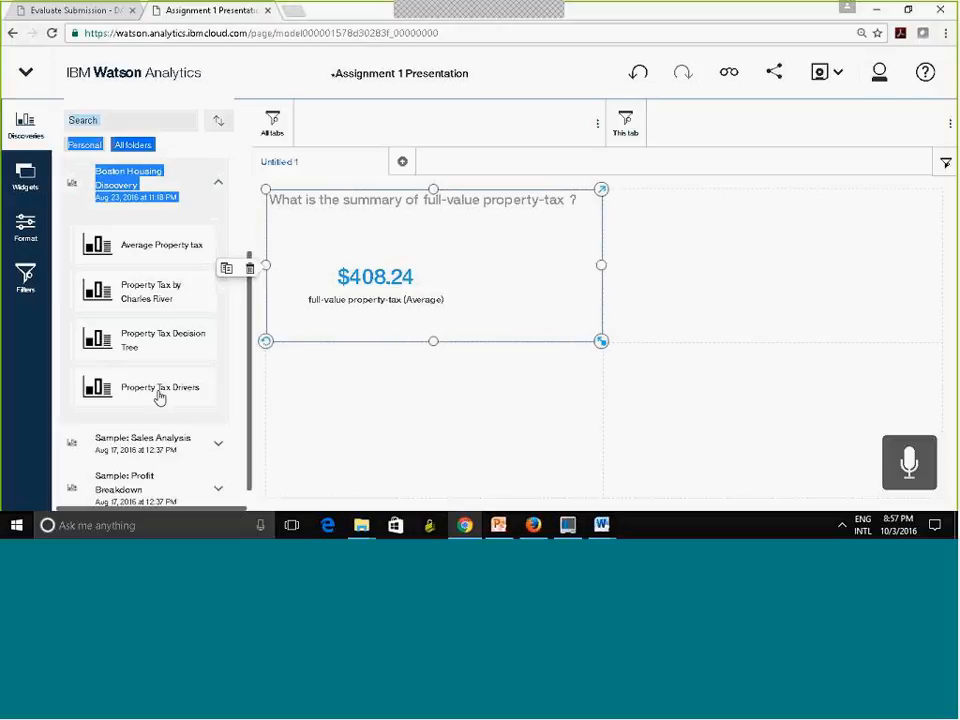
{"action": "left_click_drag", "start_coordinate": [126, 394], "coordinate": [767, 264]}
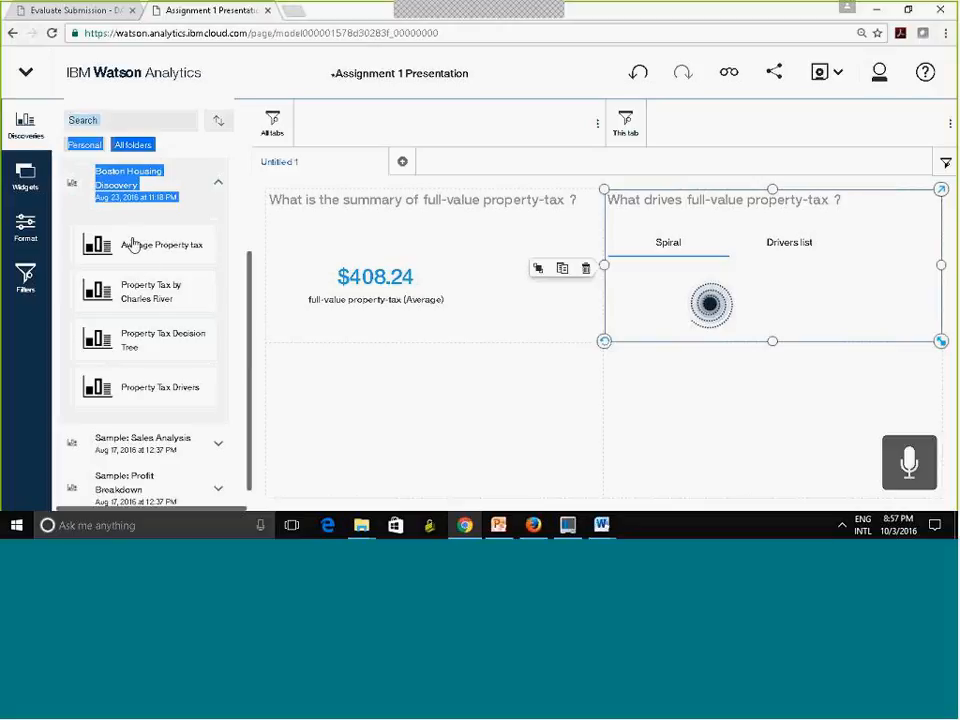
{"action": "left_click_drag", "start_coordinate": [107, 245], "coordinate": [435, 417]}
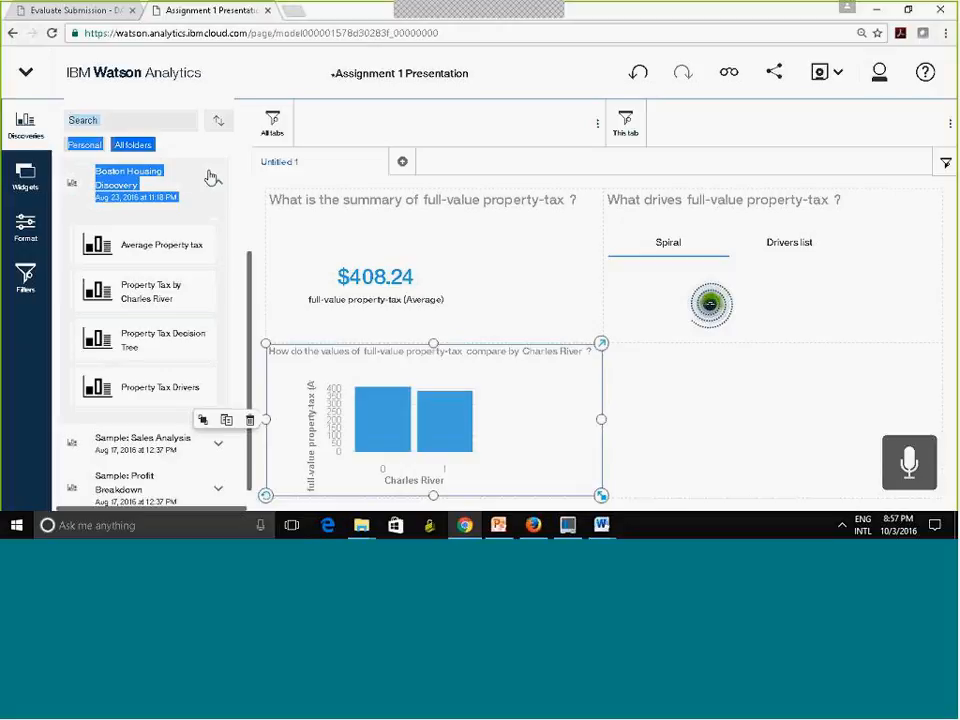
{"action": "left_click", "coordinate": [247, 164]}
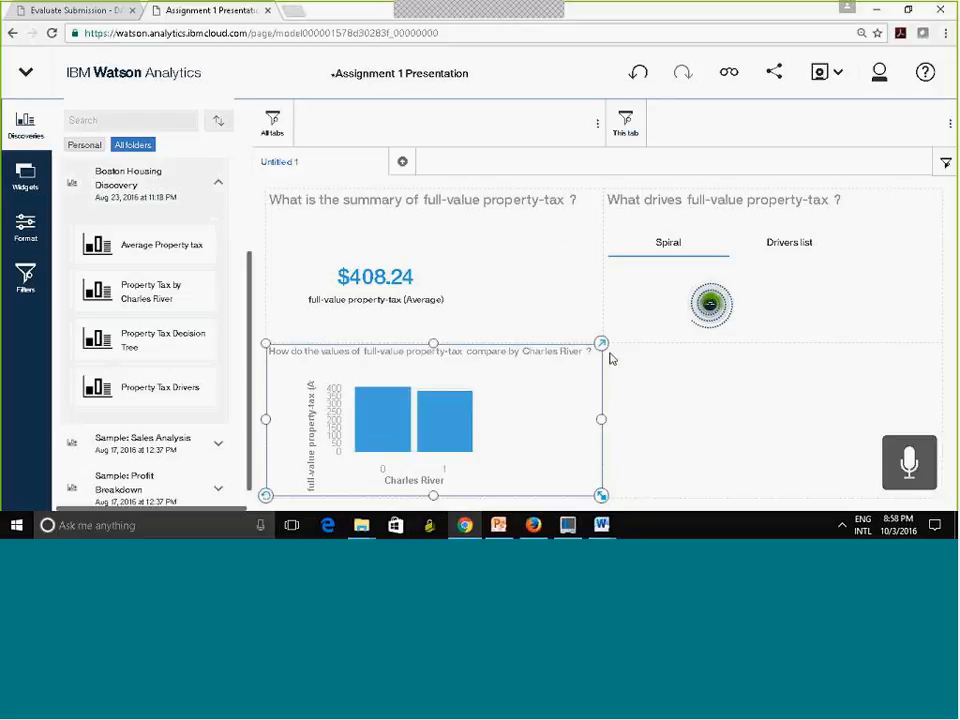
- Expand the average property tax summary, filter it to lower status 19.2 - 37.97, and return to the dashboard
{"action": "left_click", "coordinate": [525, 252]}
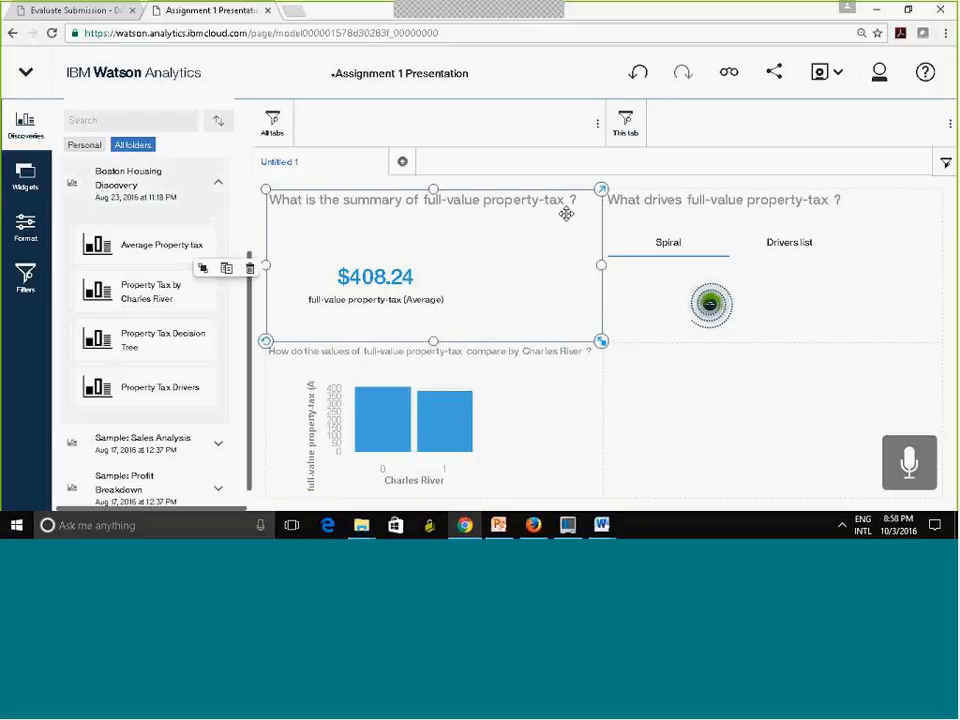
{"action": "left_click", "coordinate": [601, 190]}
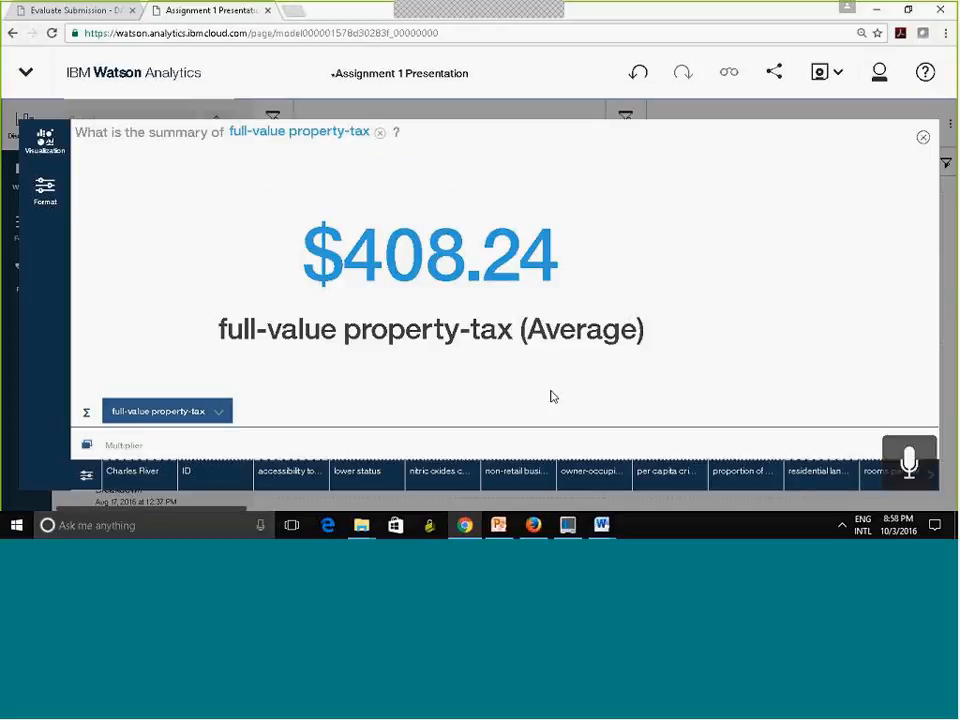
{"action": "left_click", "coordinate": [365, 482]}
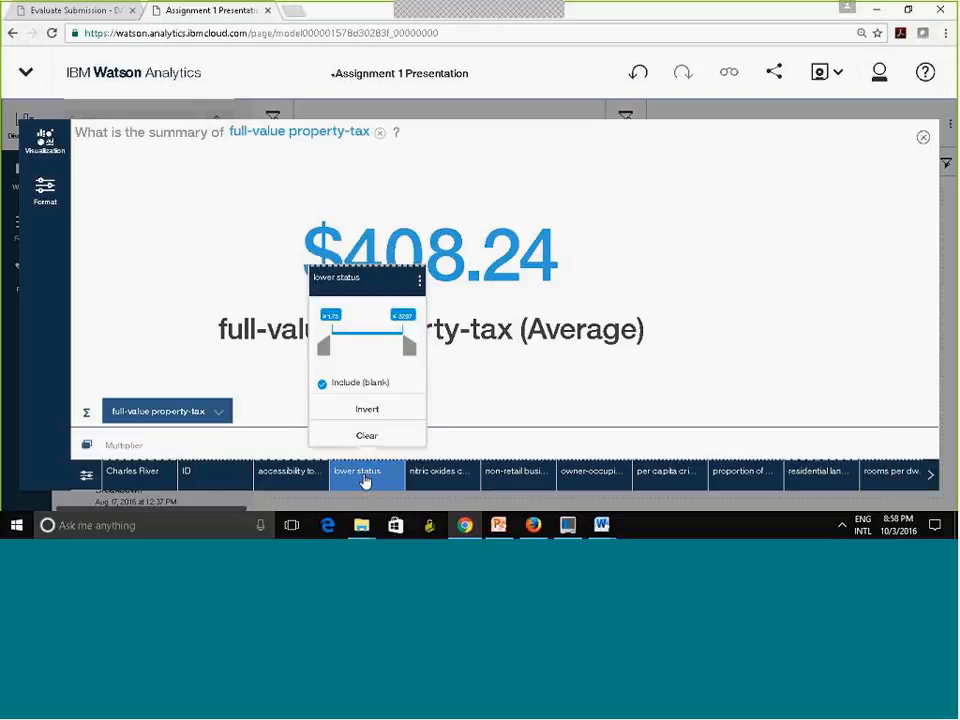
{"action": "left_click_drag", "start_coordinate": [325, 350], "coordinate": [364, 350]}
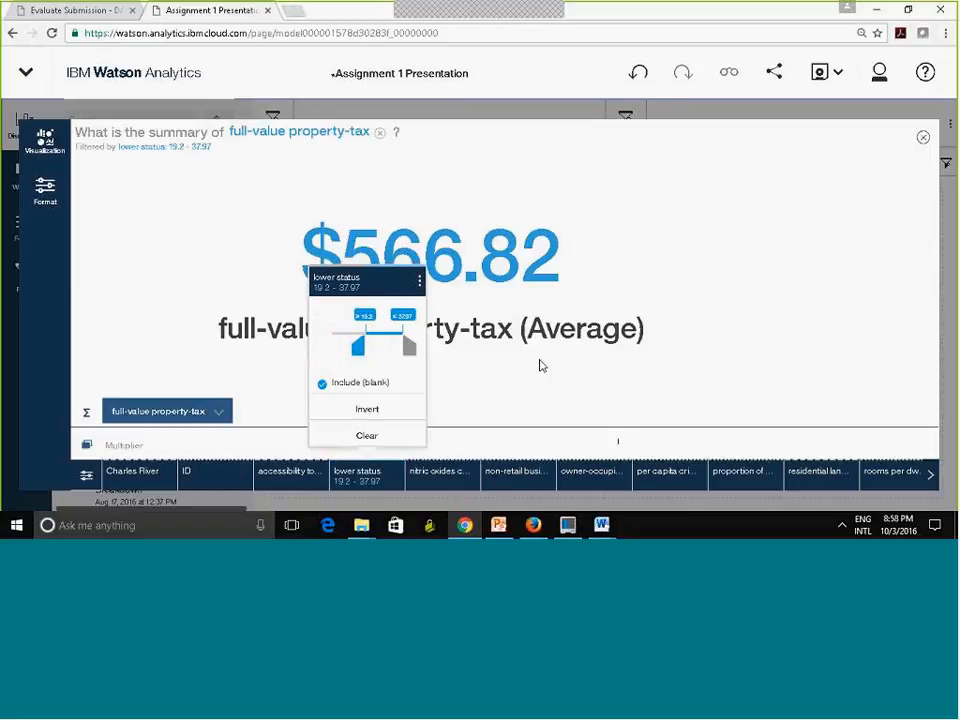
{"action": "left_click", "coordinate": [510, 426]}
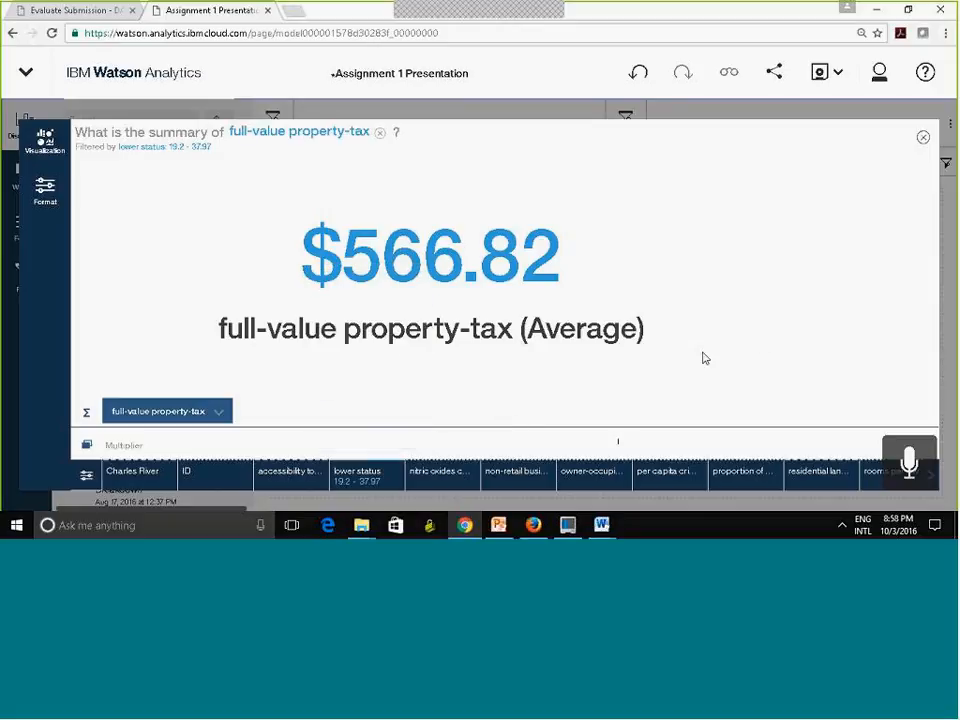
{"action": "left_click", "coordinate": [924, 137]}
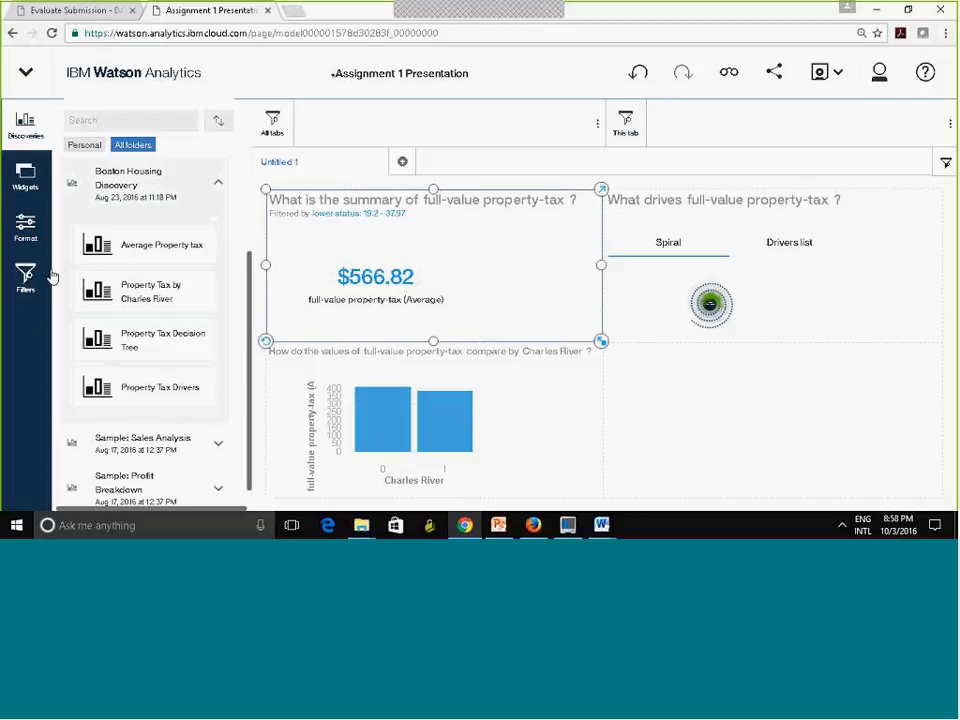
- Add the BostonHousing lower status column as a filter for the current tab only
{"action": "left_click", "coordinate": [22, 280]}
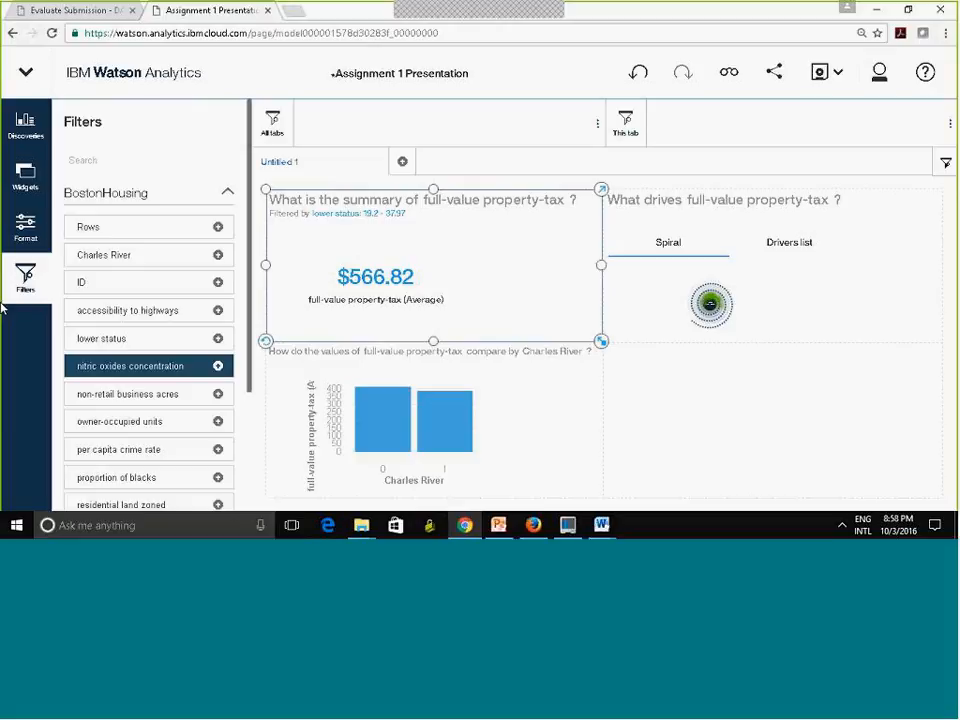
{"action": "left_click_drag", "start_coordinate": [252, 283], "coordinate": [257, 355]}
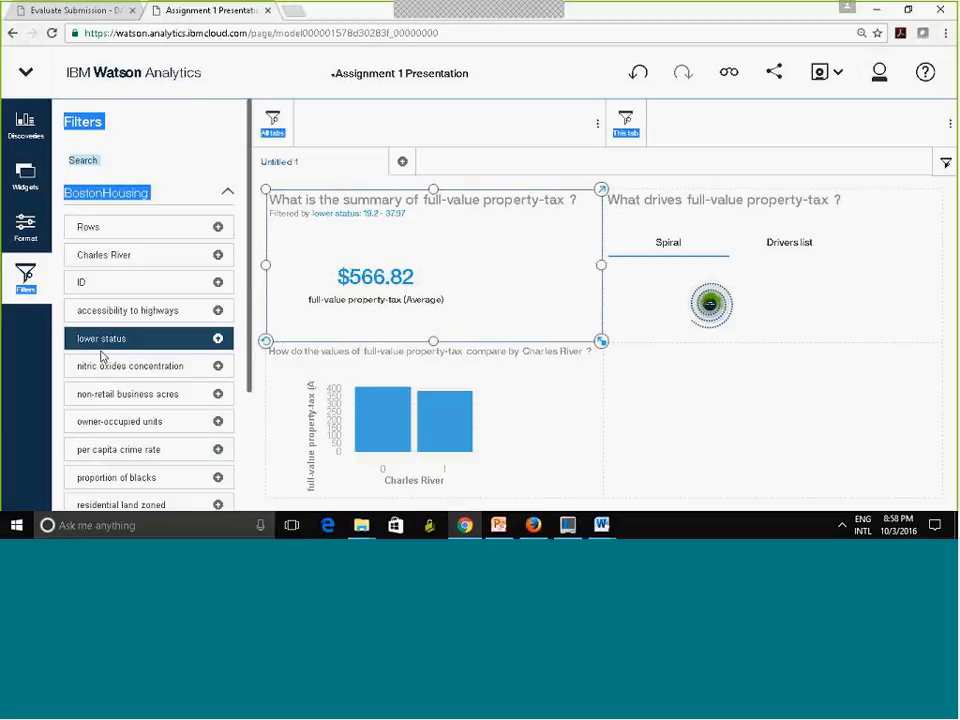
{"action": "left_click_drag", "start_coordinate": [100, 342], "coordinate": [704, 131]}
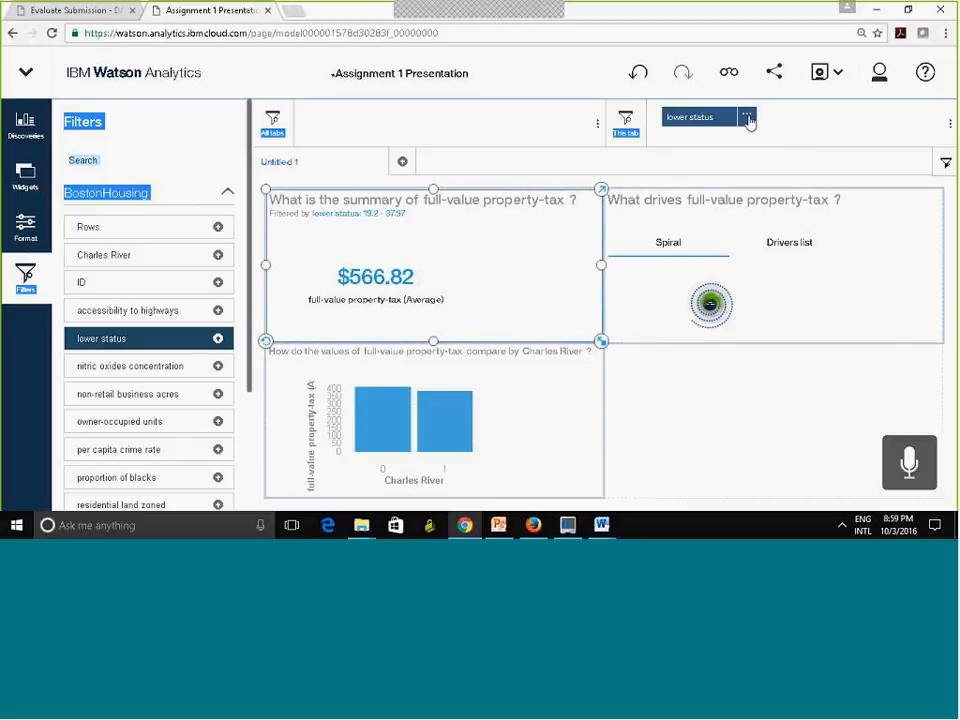
- Limit the current tab's lower status filter to values from 1.73 to about 16.26
{"action": "left_click", "coordinate": [747, 119]}
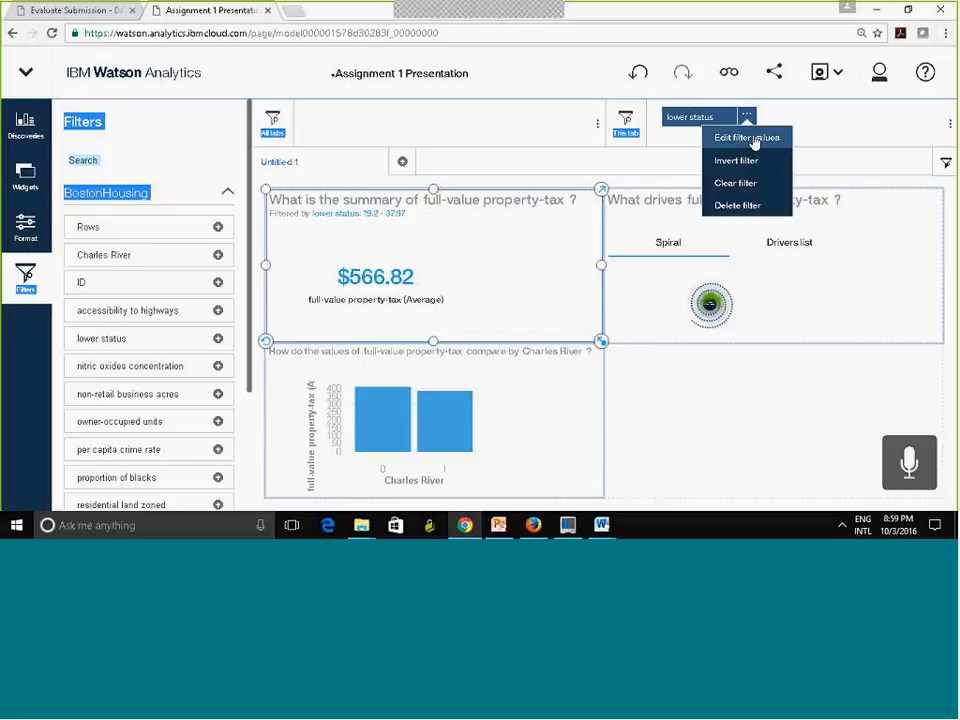
{"action": "left_click", "coordinate": [754, 140]}
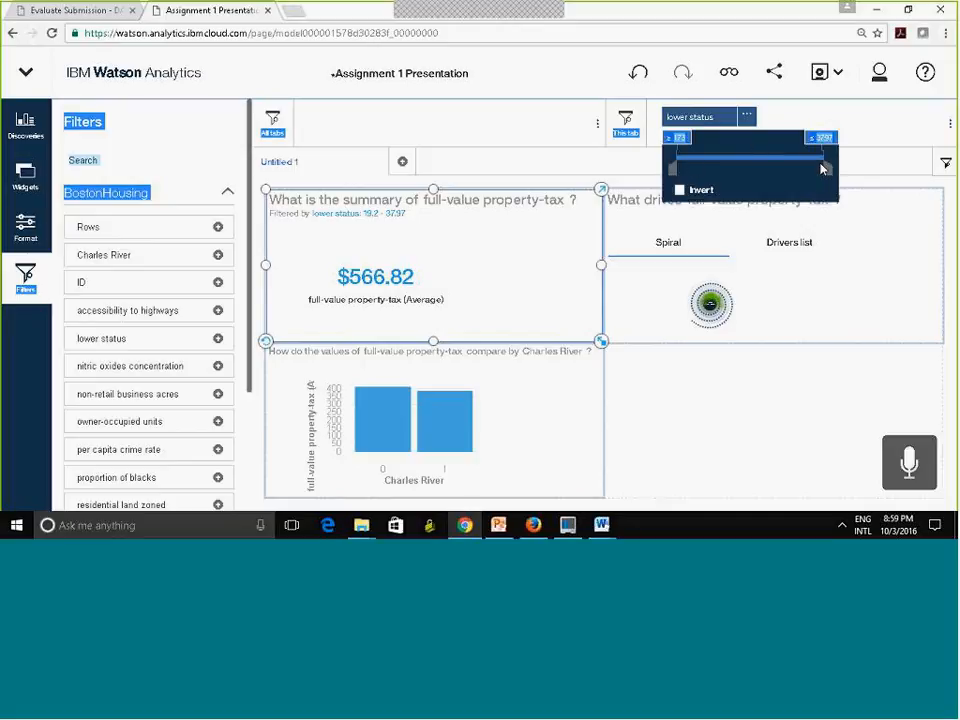
{"action": "left_click_drag", "start_coordinate": [829, 169], "coordinate": [827, 168]}
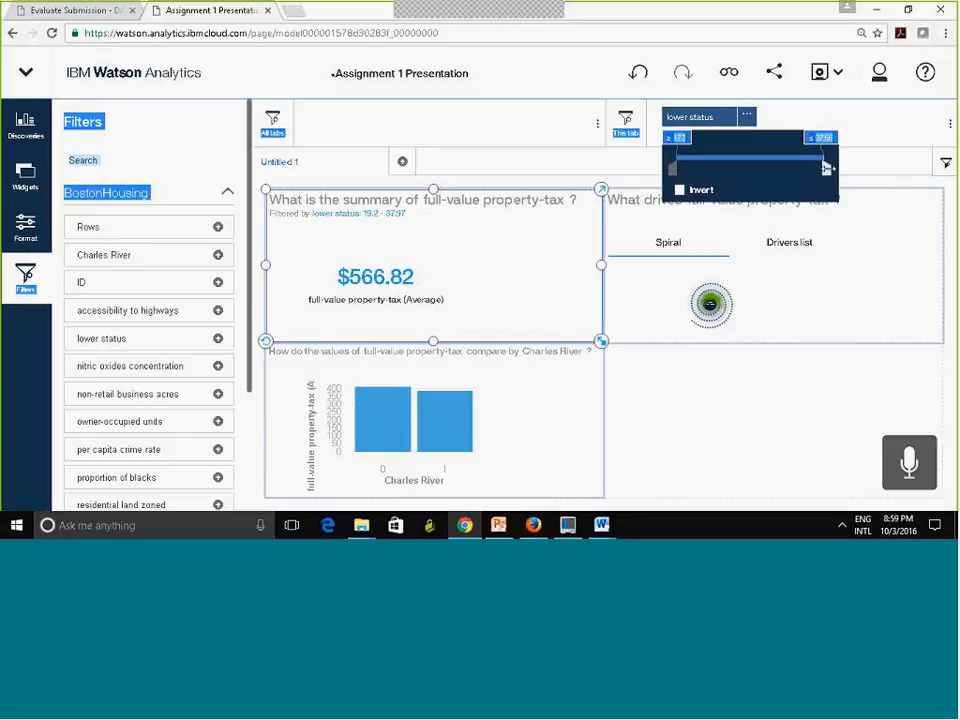
{"action": "left_click", "coordinate": [752, 177]}
{"action": "left_click_drag", "start_coordinate": [752, 175], "coordinate": [740, 172]}
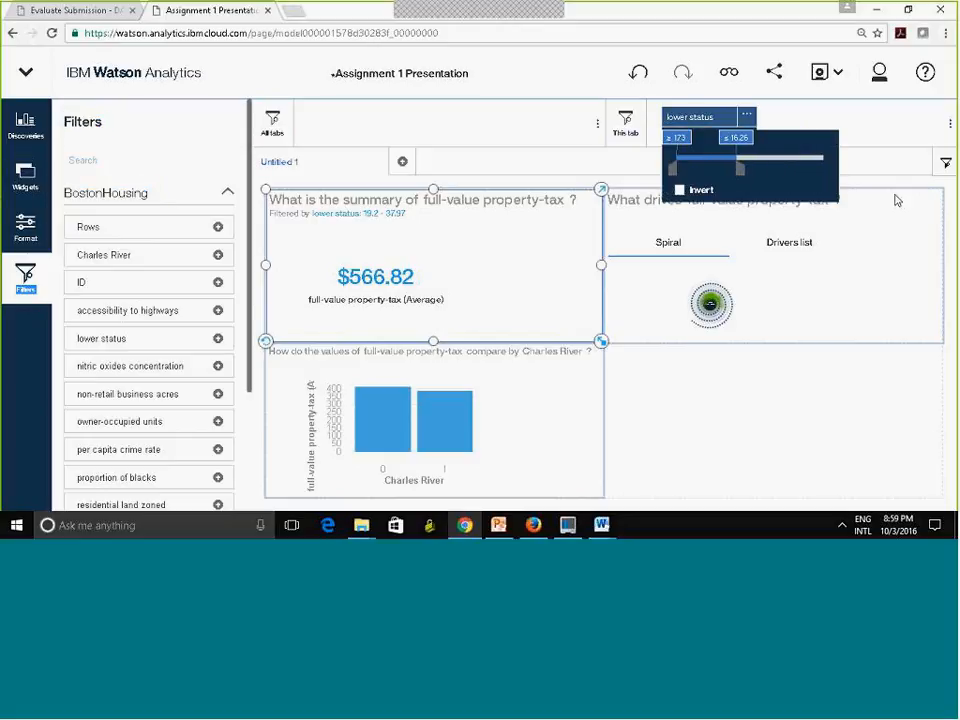
{"action": "left_click", "coordinate": [875, 123]}
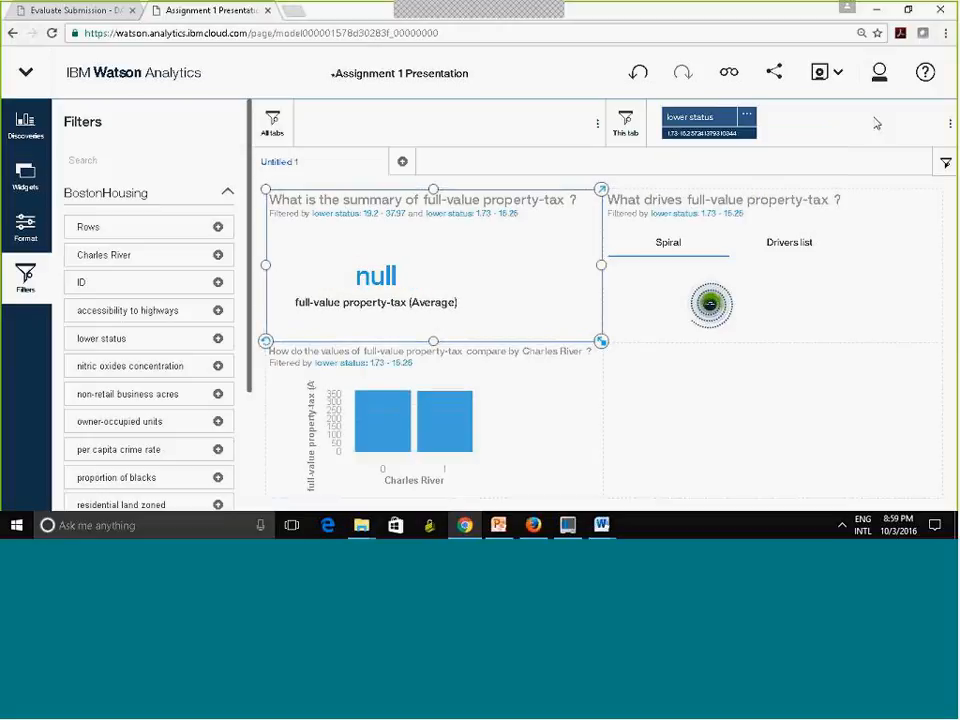
{"action": "mouse_move", "coordinate": [392, 309]}
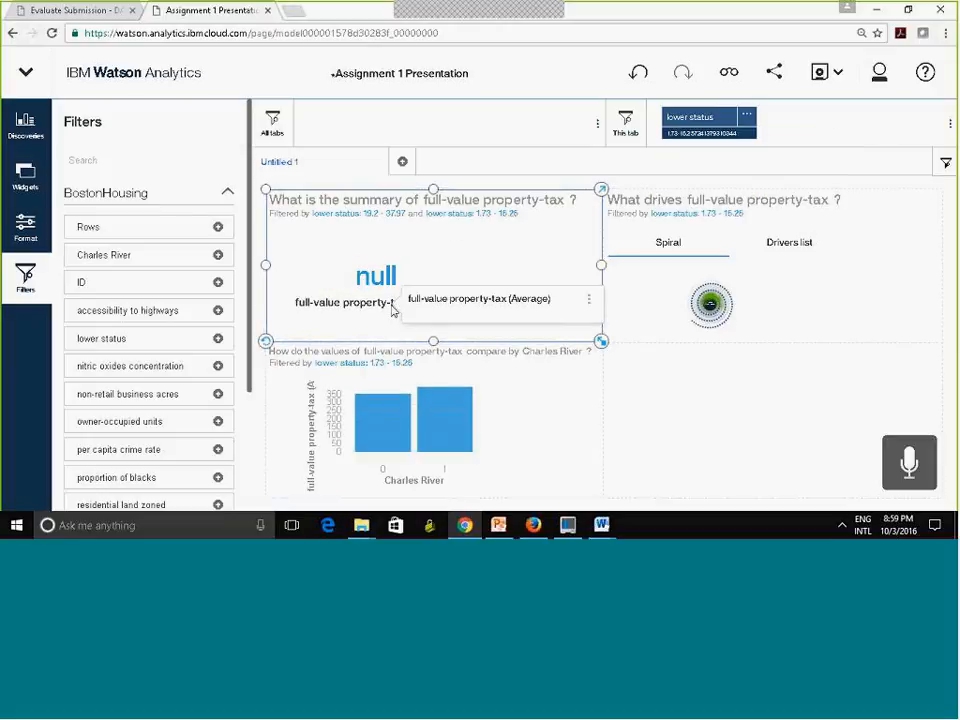
- Raise the upper limit of the current tab's lower status filter to about 30.78
{"action": "left_click", "coordinate": [747, 117]}
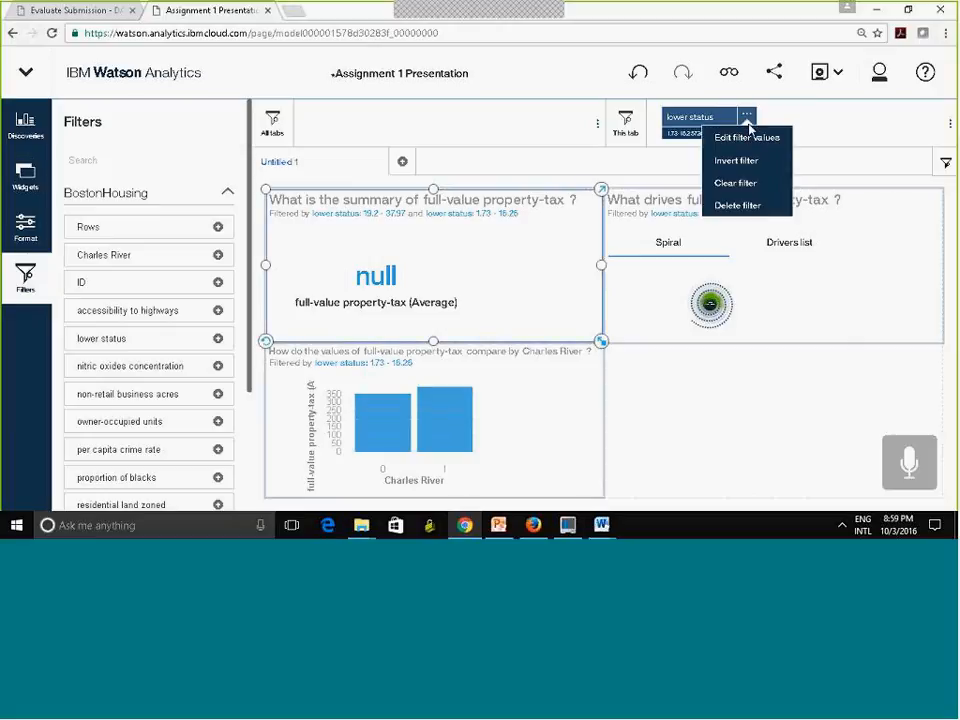
{"action": "left_click", "coordinate": [755, 145]}
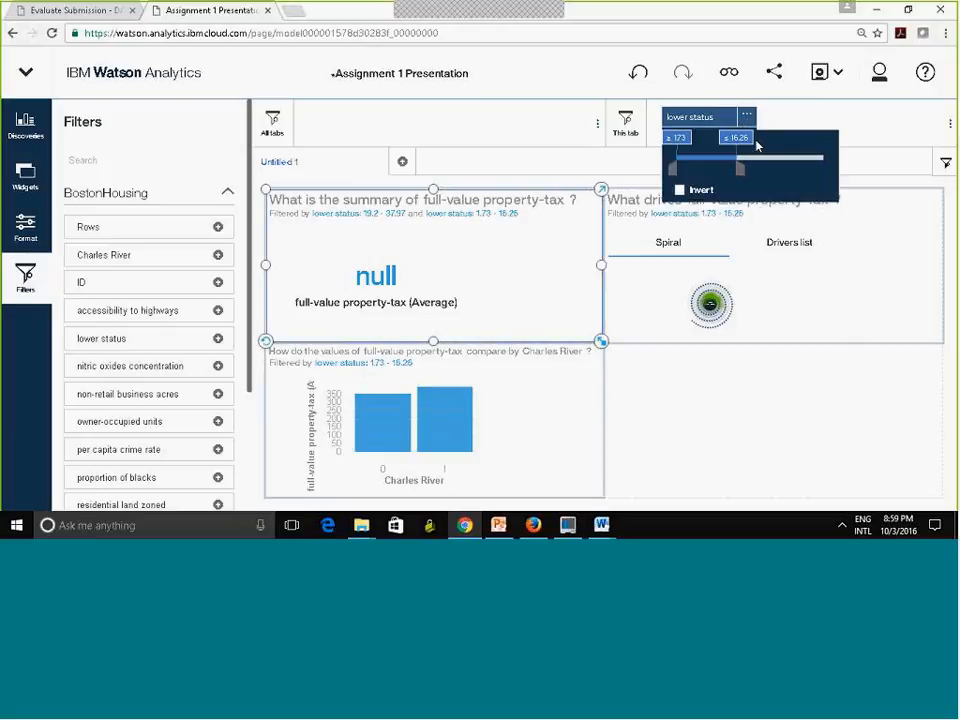
{"action": "left_click_drag", "start_coordinate": [741, 168], "coordinate": [798, 166]}
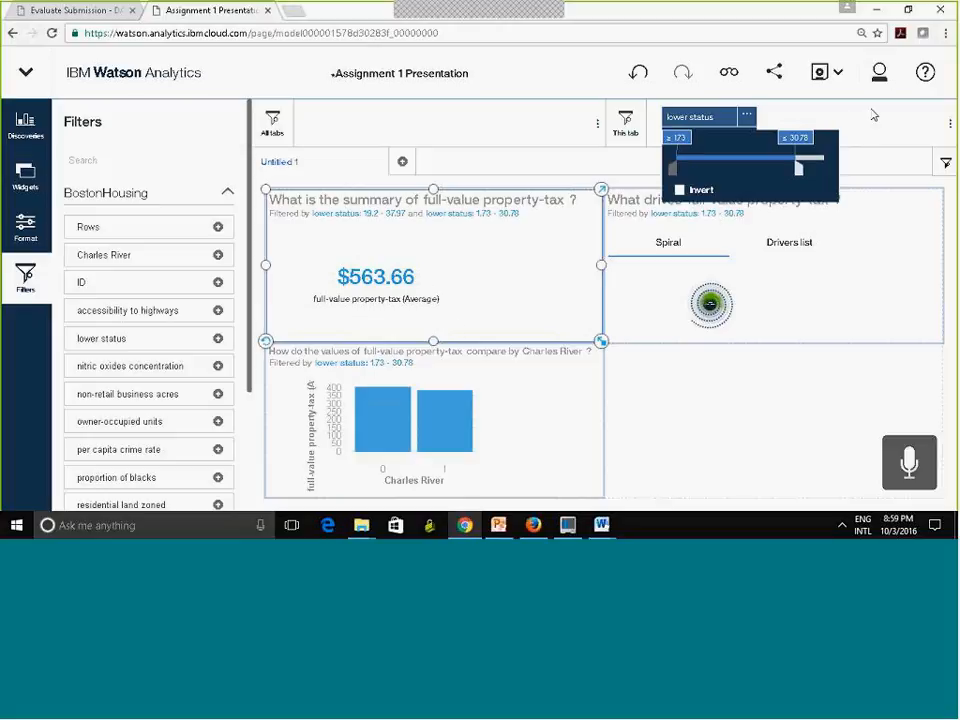
{"action": "left_click", "coordinate": [880, 130]}
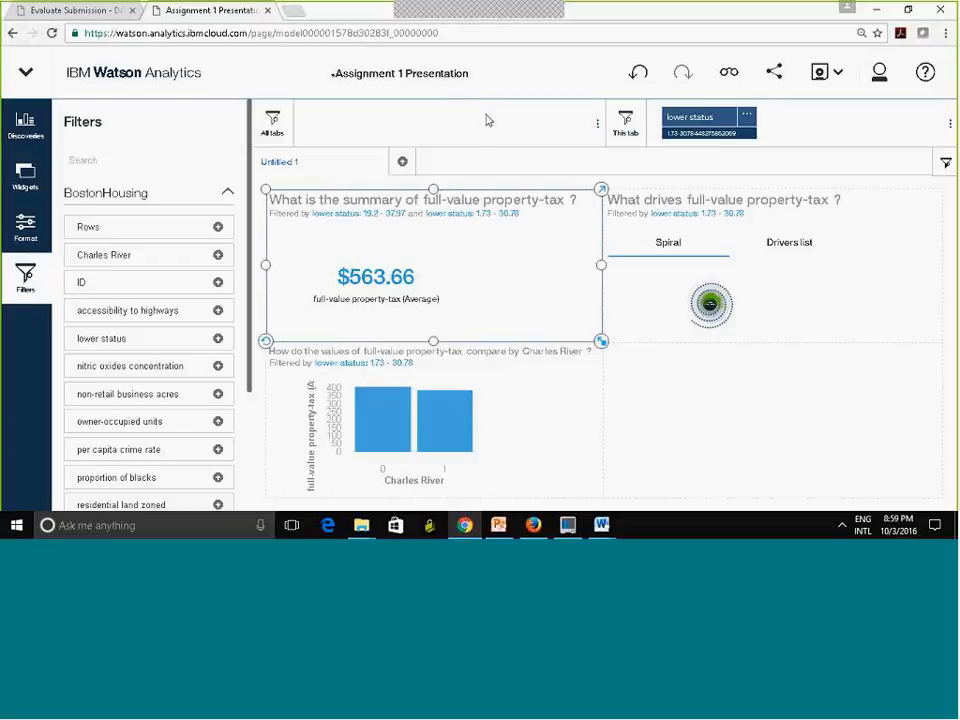
- Look over the filter options for all tabs and the widgets and shapes available for the dashboard
{"action": "left_click", "coordinate": [597, 129]}
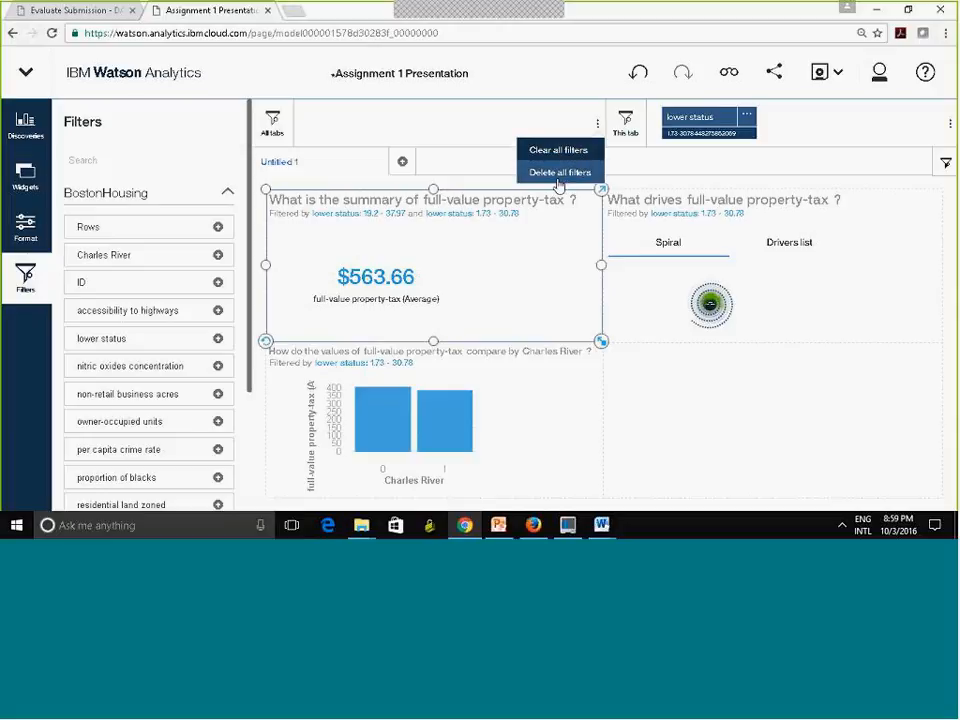
{"action": "left_click", "coordinate": [479, 128]}
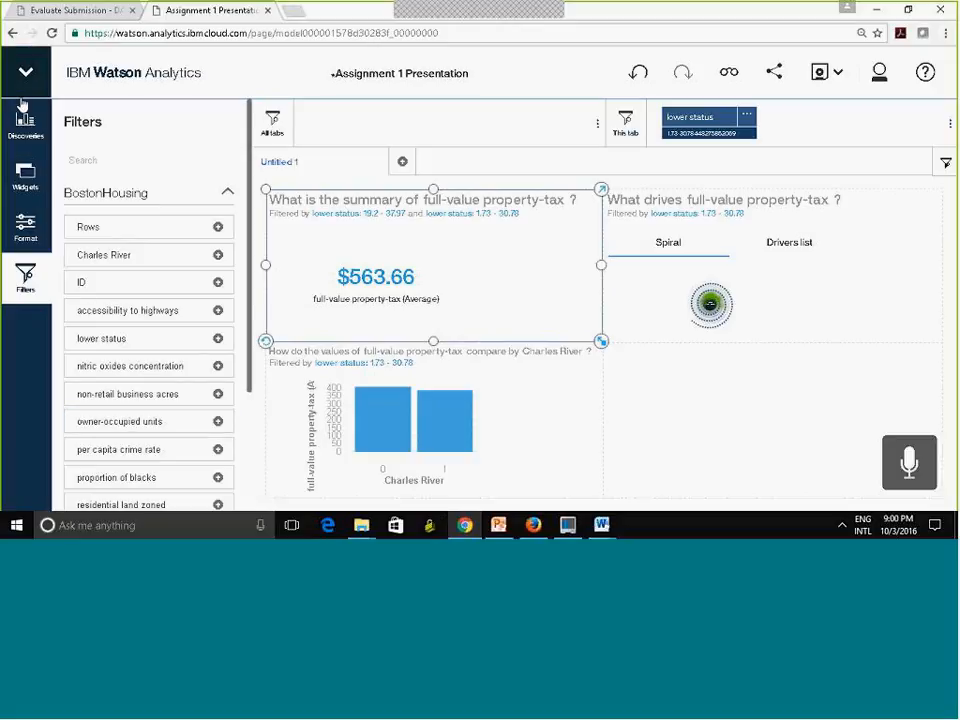
{"action": "left_click", "coordinate": [25, 176]}
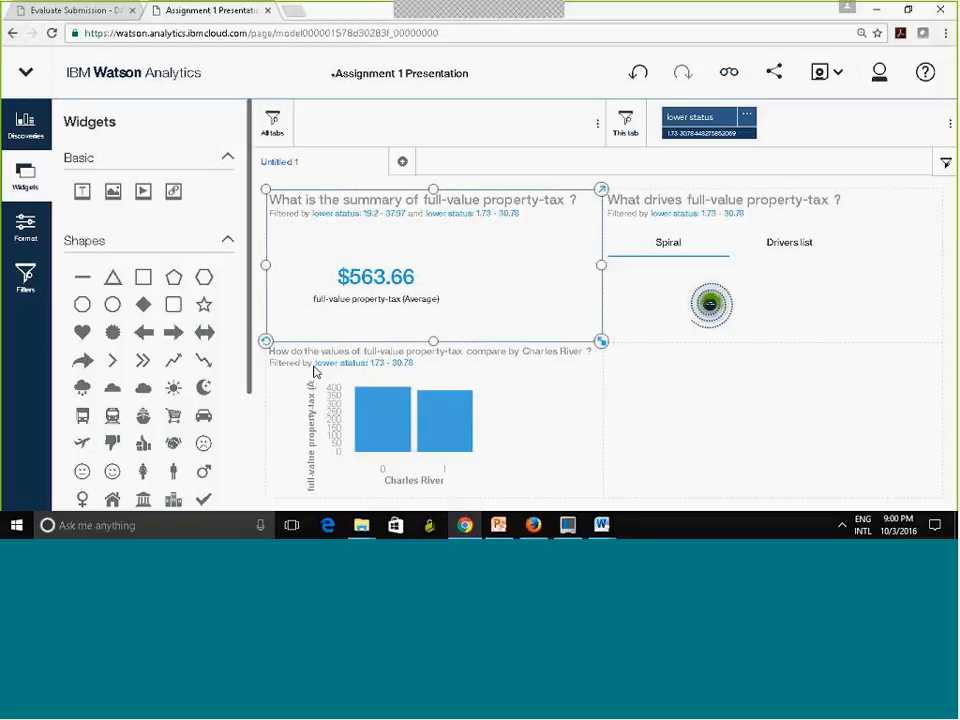
{"action": "left_click", "coordinate": [27, 176]}
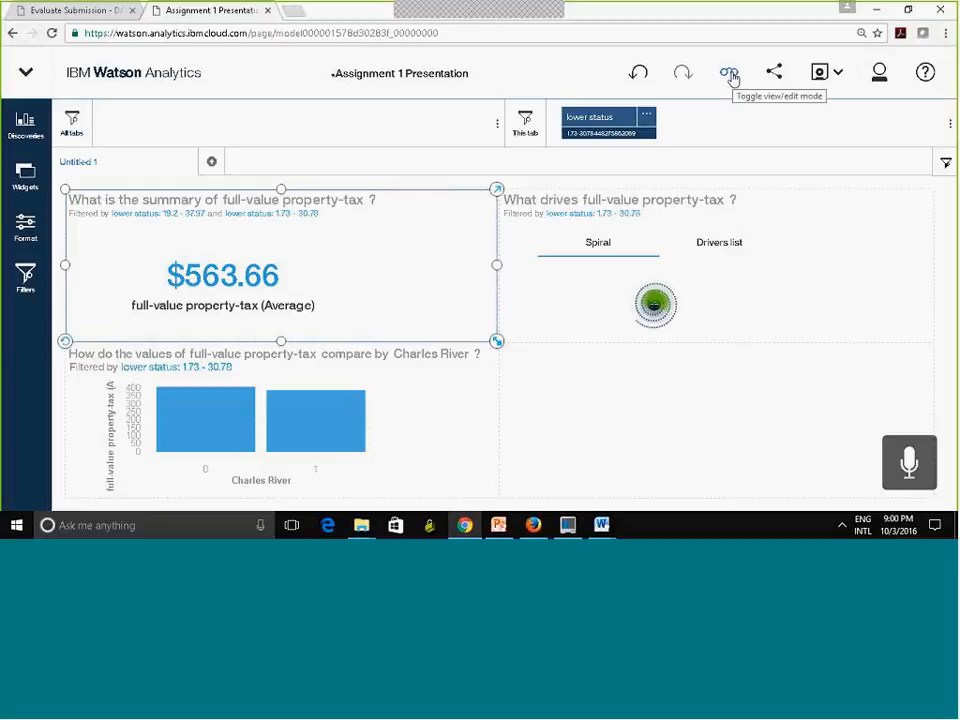
- Preview the dashboard in view mode, return to editing, and check its sharing options
{"action": "left_click", "coordinate": [731, 76]}
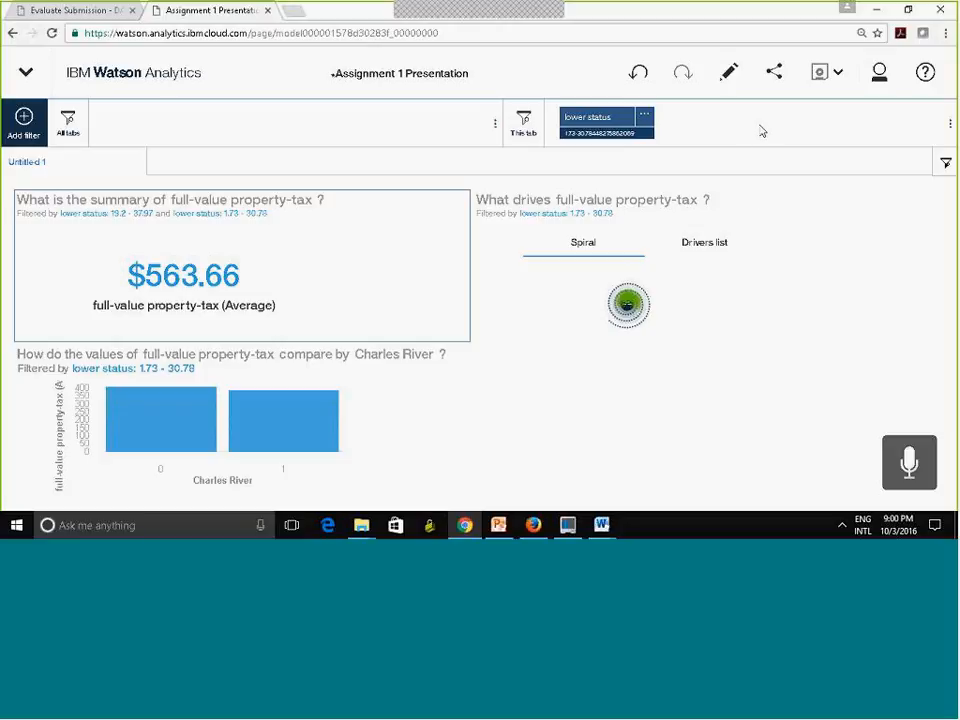
{"action": "left_click", "coordinate": [729, 77]}
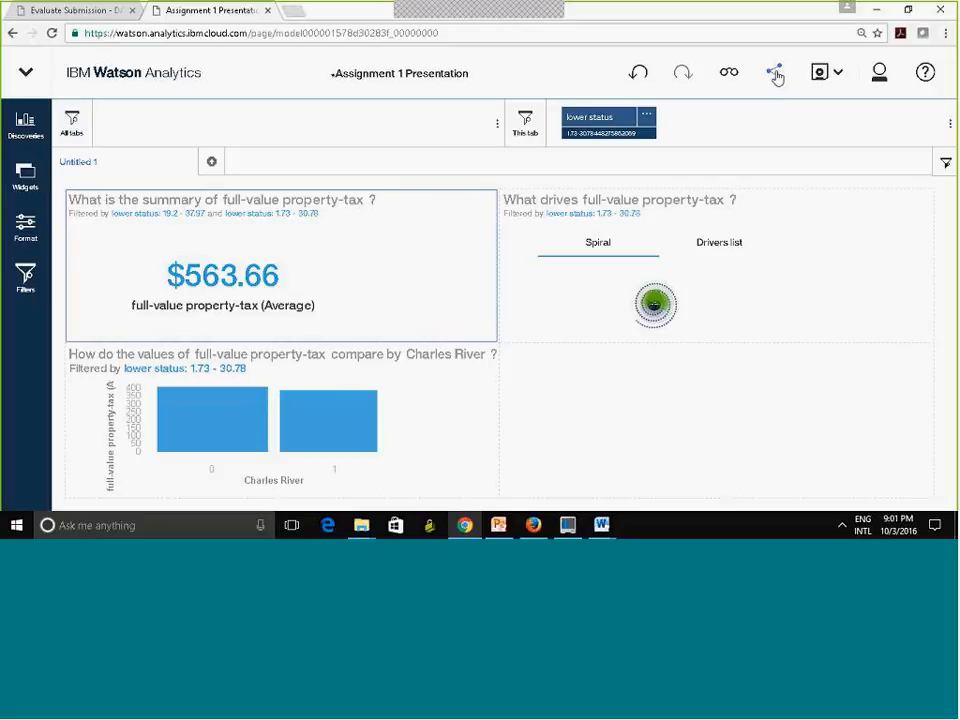
{"action": "left_click", "coordinate": [776, 74]}
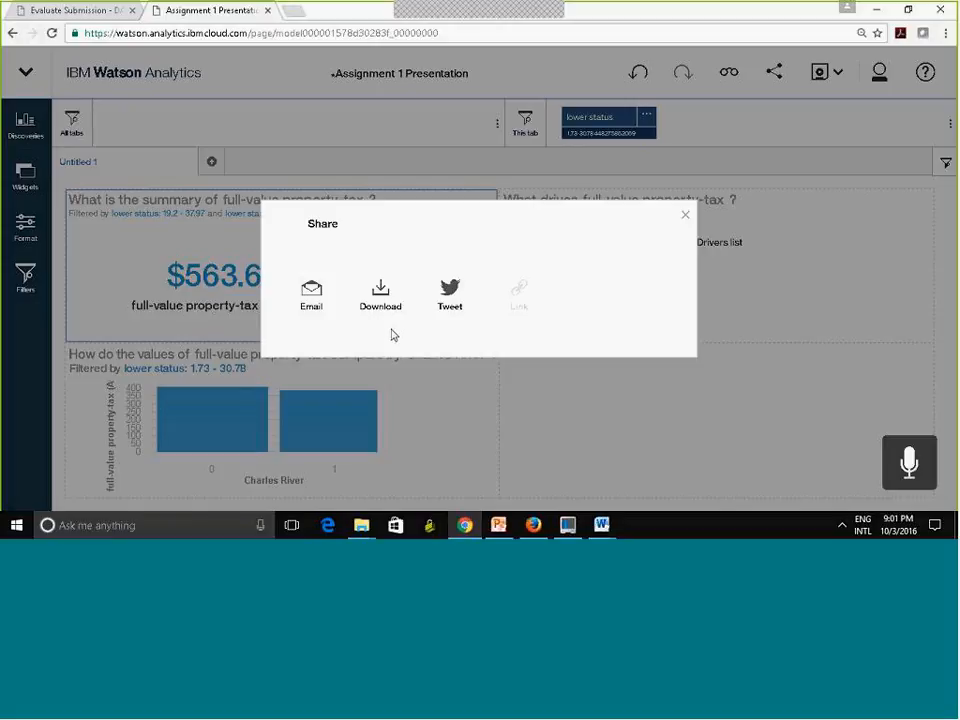
{"action": "left_click", "coordinate": [685, 218]}
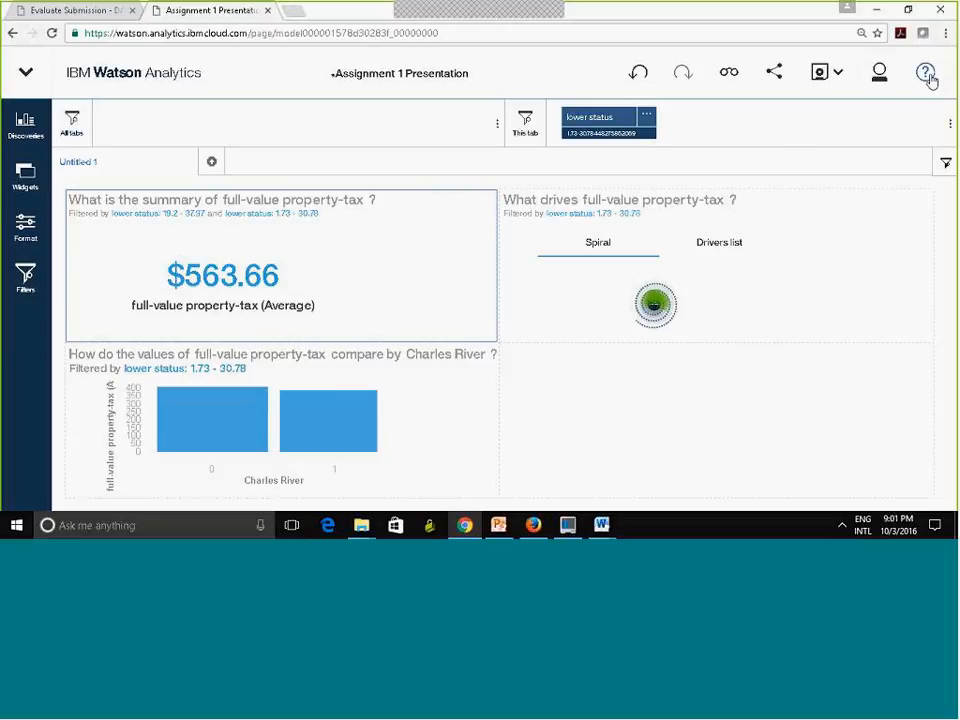
- Save the dashboard as Assignment 1 Presentation in the Personal folder
{"action": "left_click", "coordinate": [839, 77]}
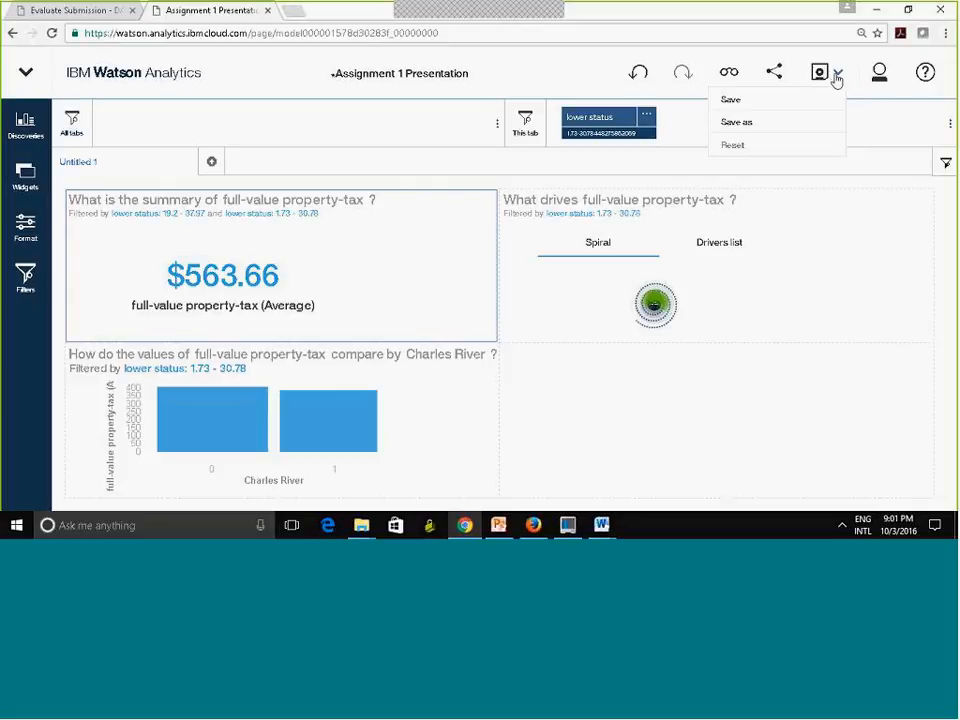
{"action": "left_click", "coordinate": [754, 99]}
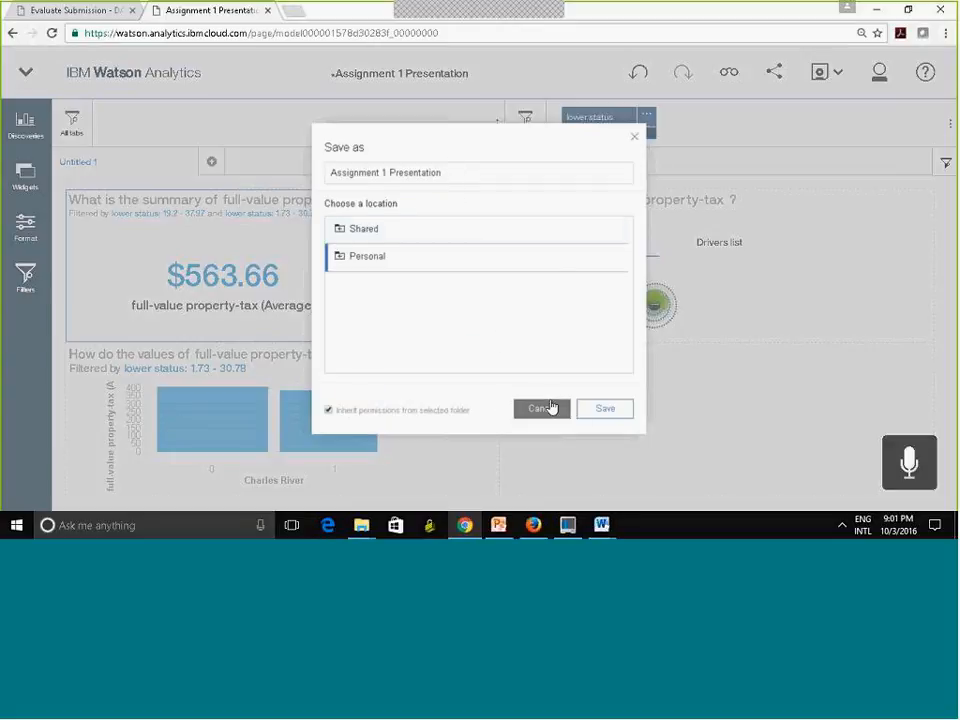
{"action": "left_click", "coordinate": [606, 410]}
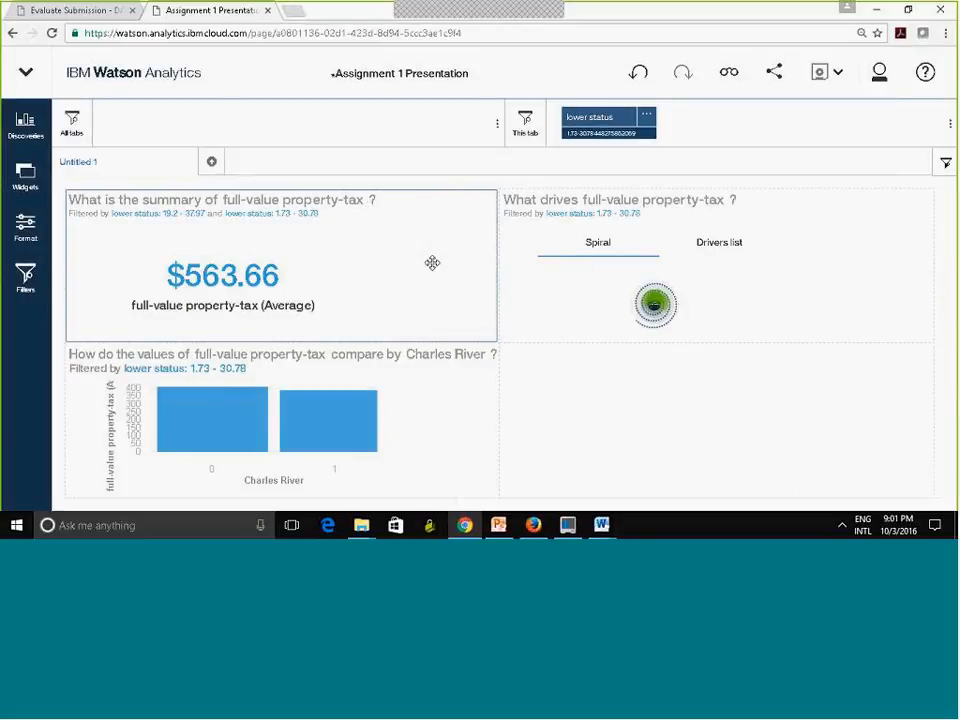
- Leave the dashboard and return to the Watson Analytics home page with the saved displays
{"action": "left_click", "coordinate": [28, 70]}
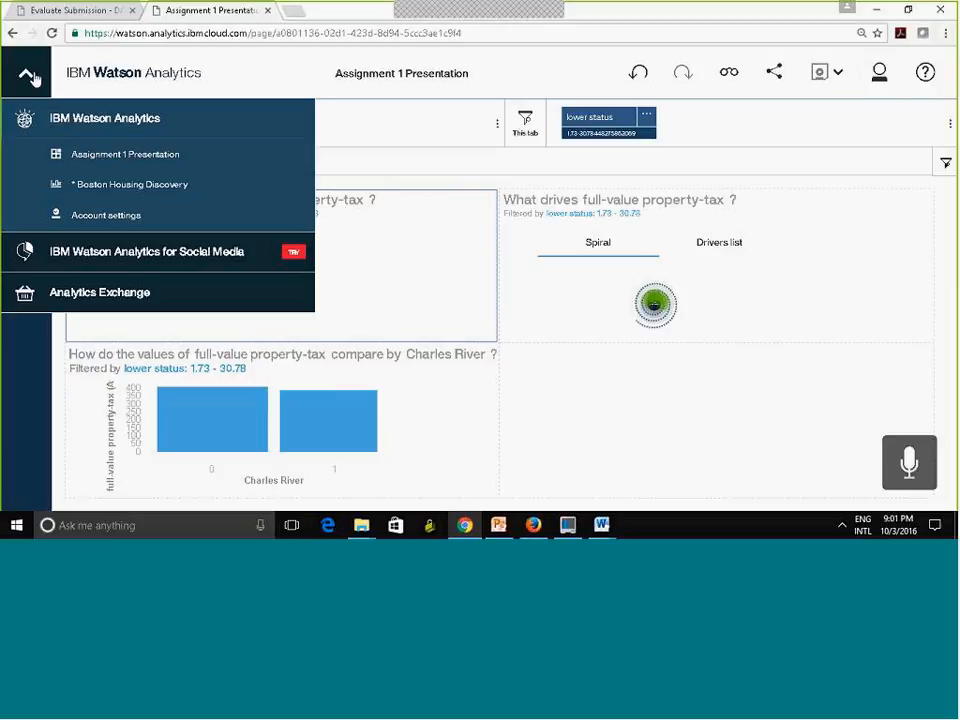
{"action": "left_click", "coordinate": [295, 156]}
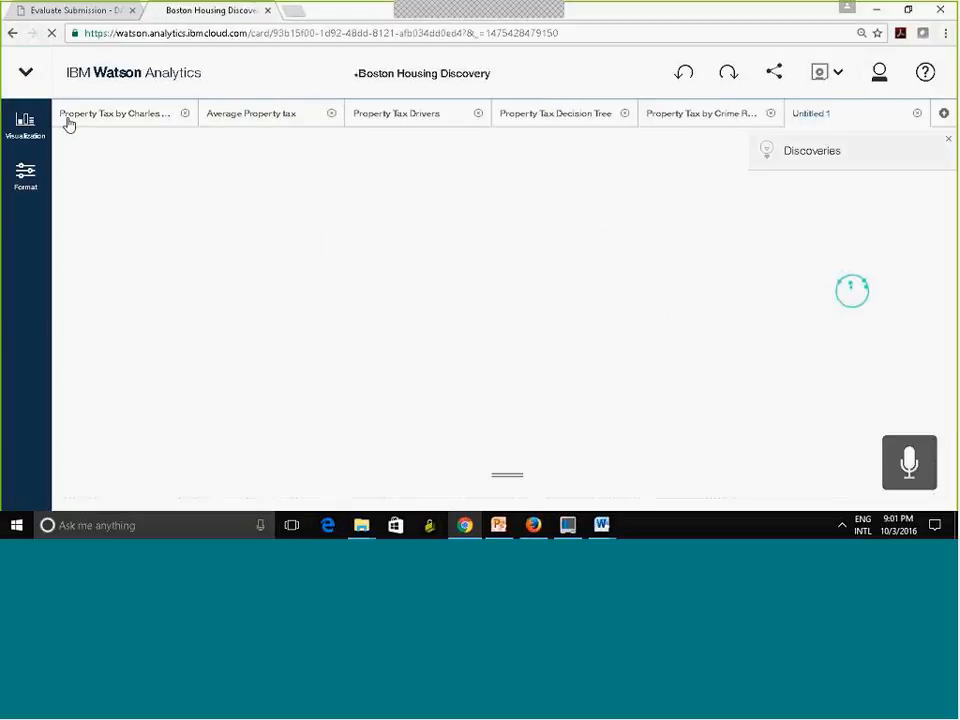
{"action": "left_click", "coordinate": [26, 72]}
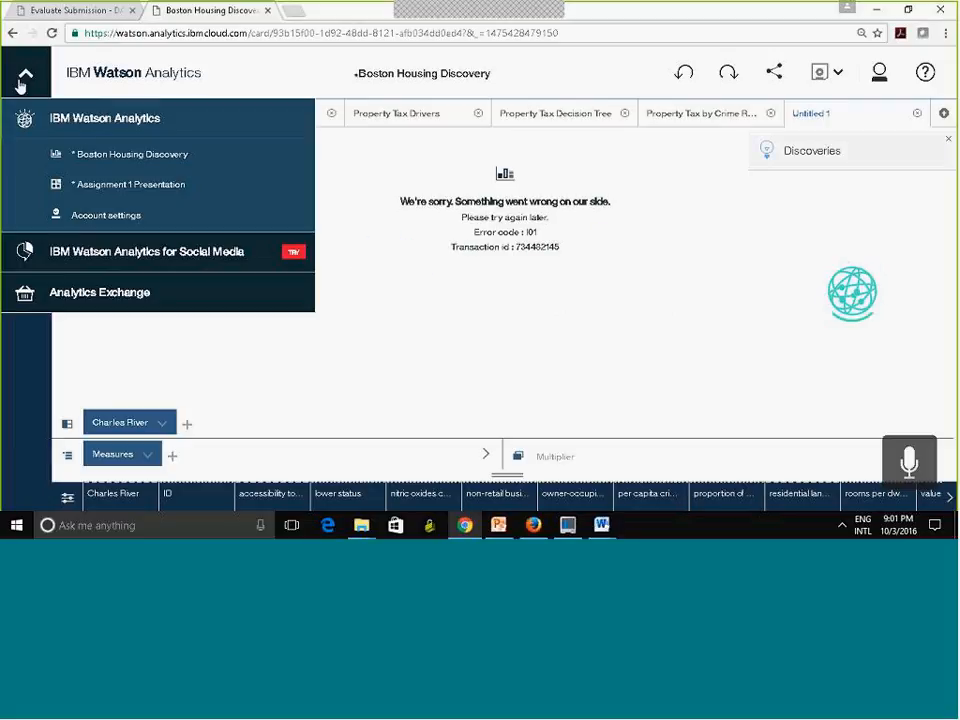
{"action": "left_click", "coordinate": [86, 130]}
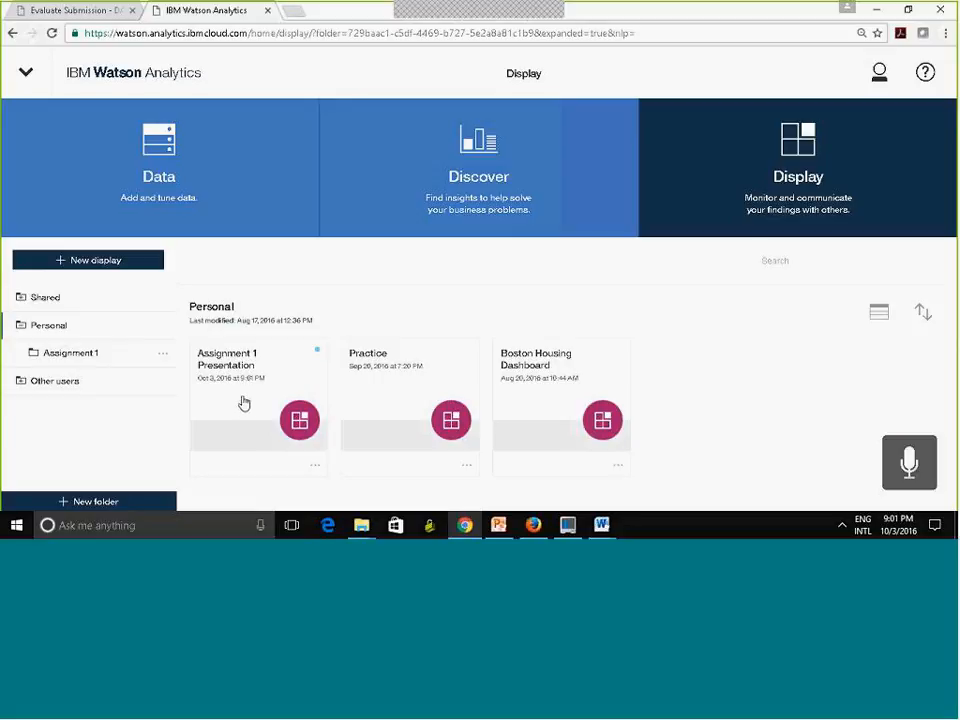
- Move the Assignment 1 Presentation display into the Assignment 1 folder under Personal and open that folder
{"action": "left_click", "coordinate": [316, 472]}
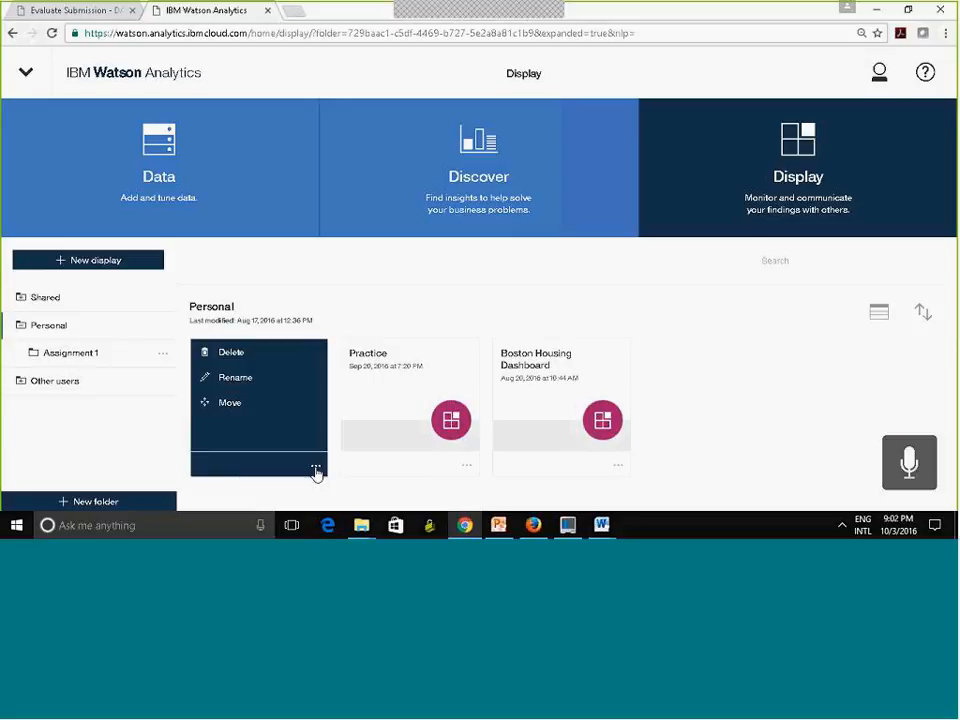
{"action": "left_click", "coordinate": [229, 404]}
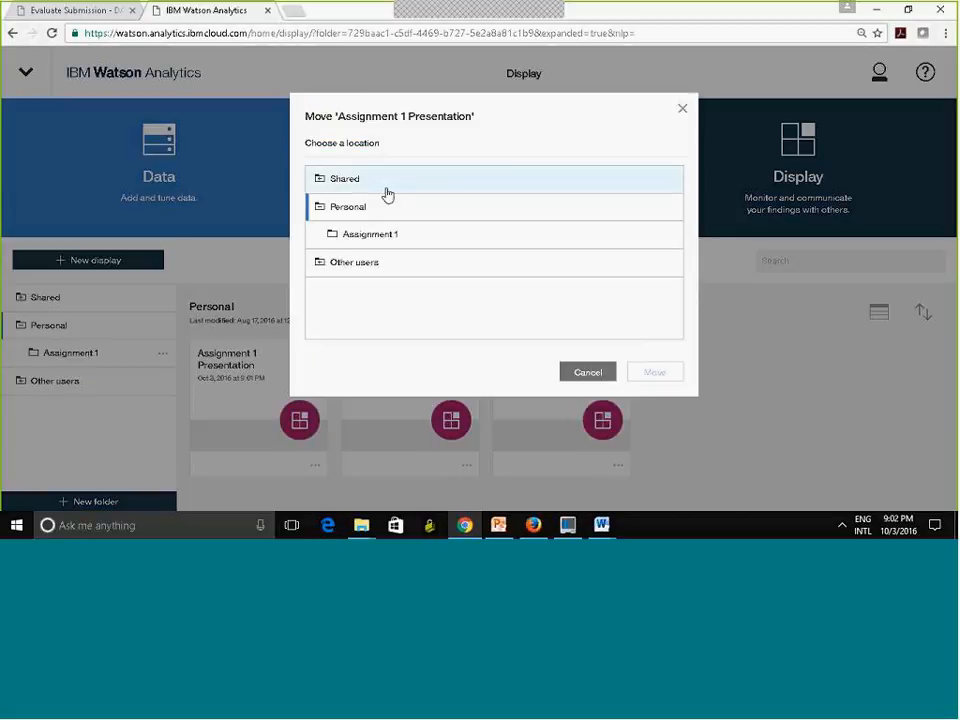
{"action": "left_click", "coordinate": [375, 243]}
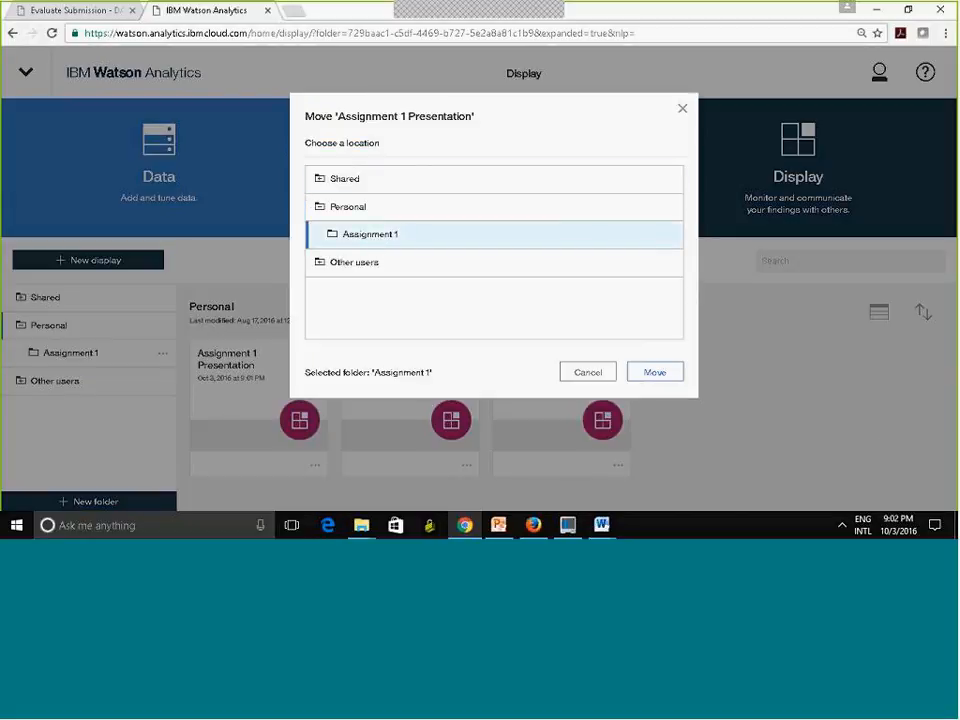
{"action": "left_click", "coordinate": [677, 374]}
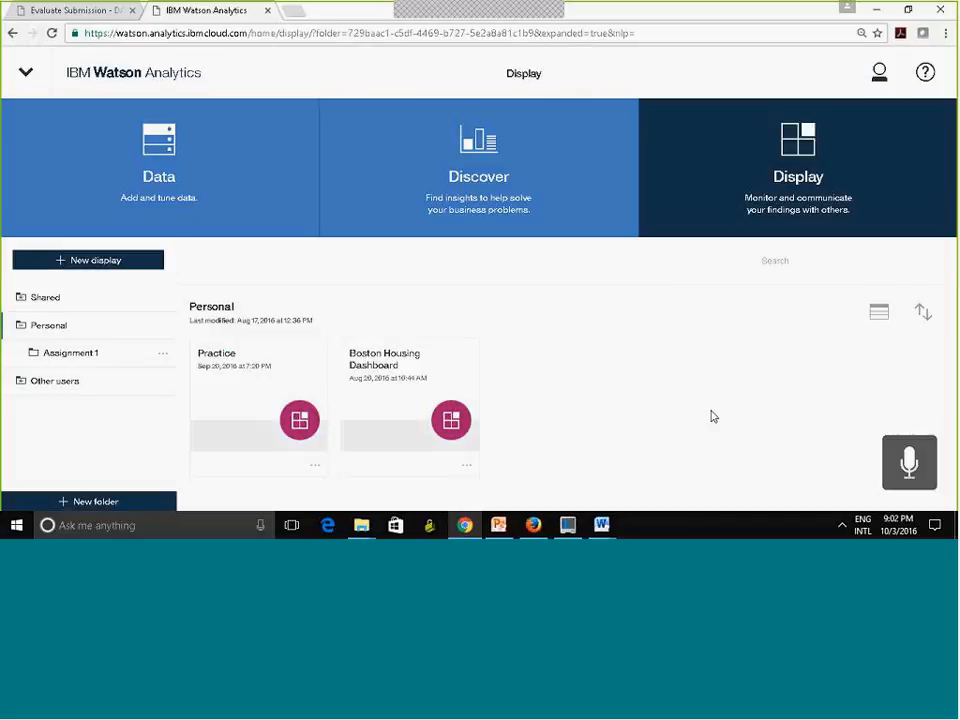
{"action": "left_click", "coordinate": [95, 361]}
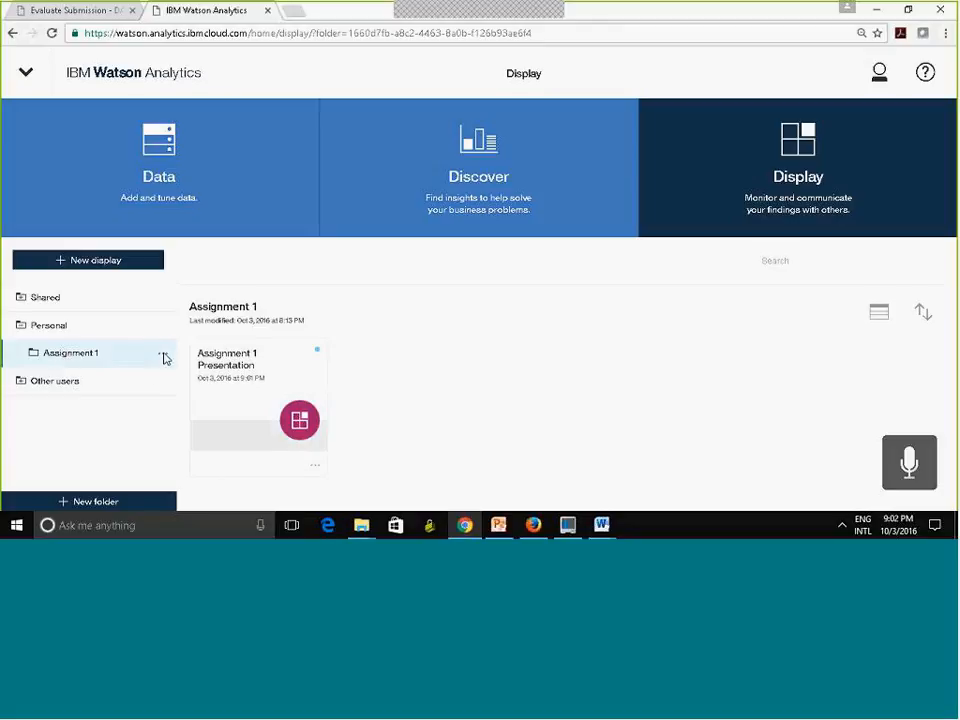
- Check the management options of the Assignment 1 folder and open the shared Fall 2016 DATA610_9041 folder
{"action": "left_click", "coordinate": [163, 357]}
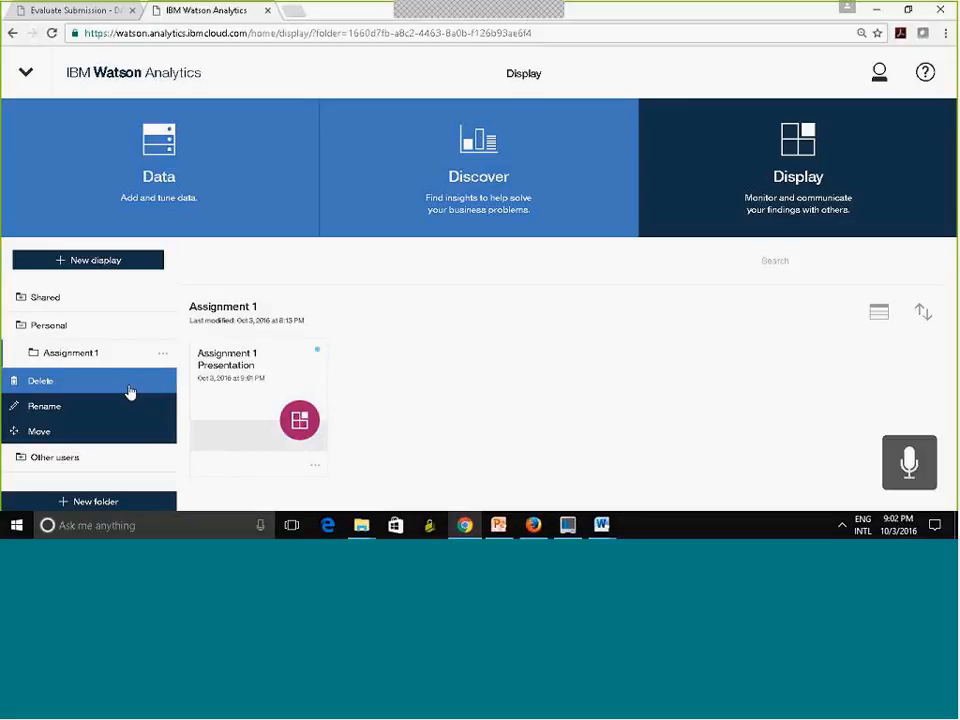
{"action": "left_click", "coordinate": [581, 390]}
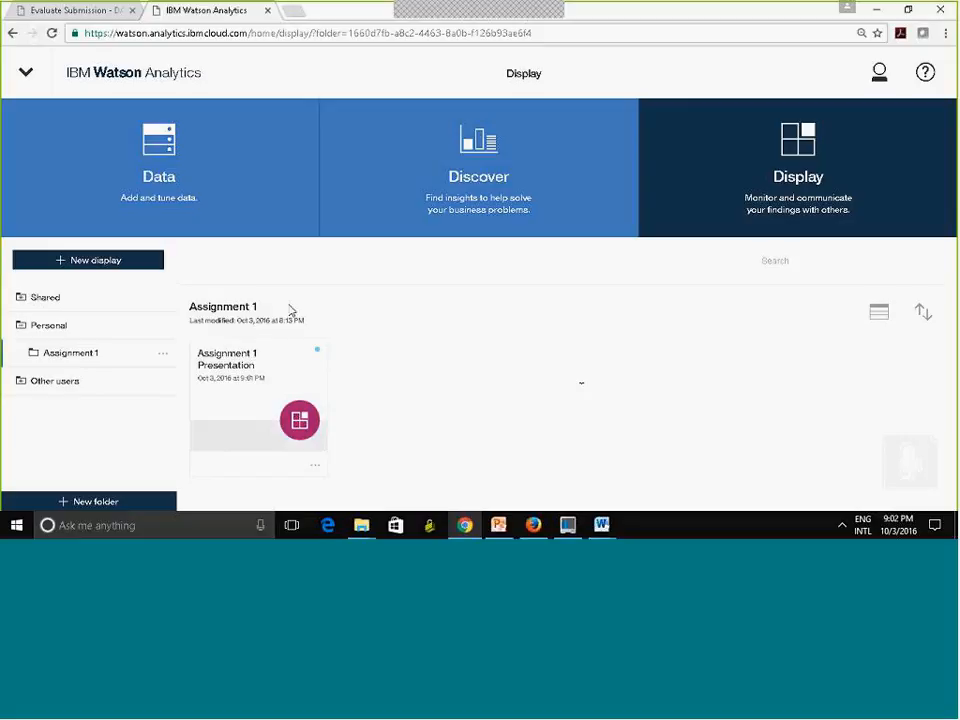
{"action": "left_click", "coordinate": [13, 334]}
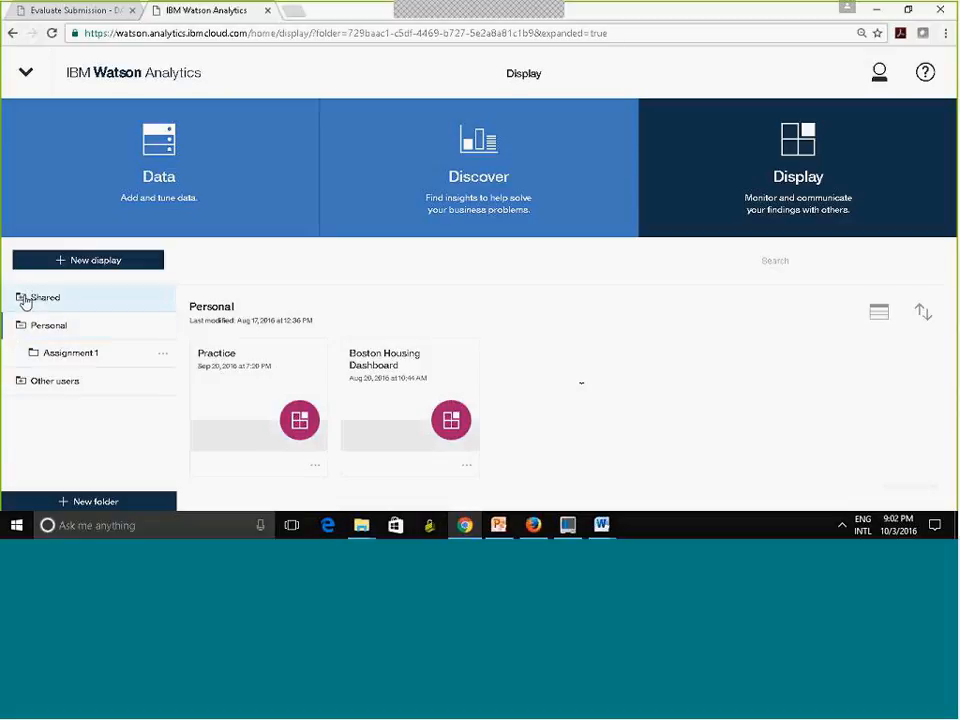
{"action": "left_click", "coordinate": [26, 300]}
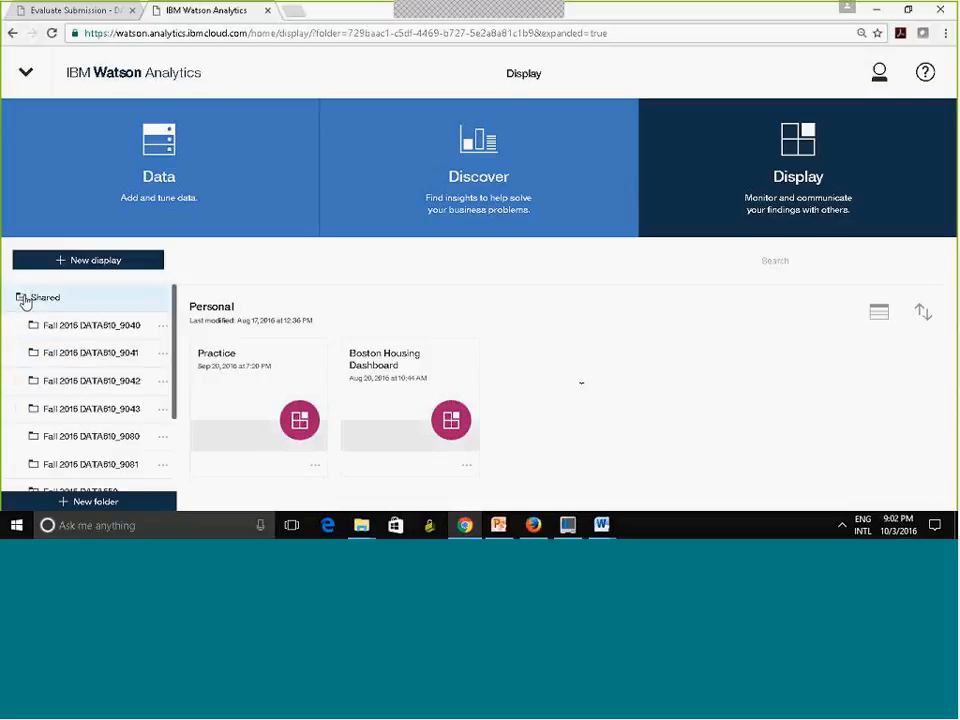
{"action": "left_click", "coordinate": [126, 358]}
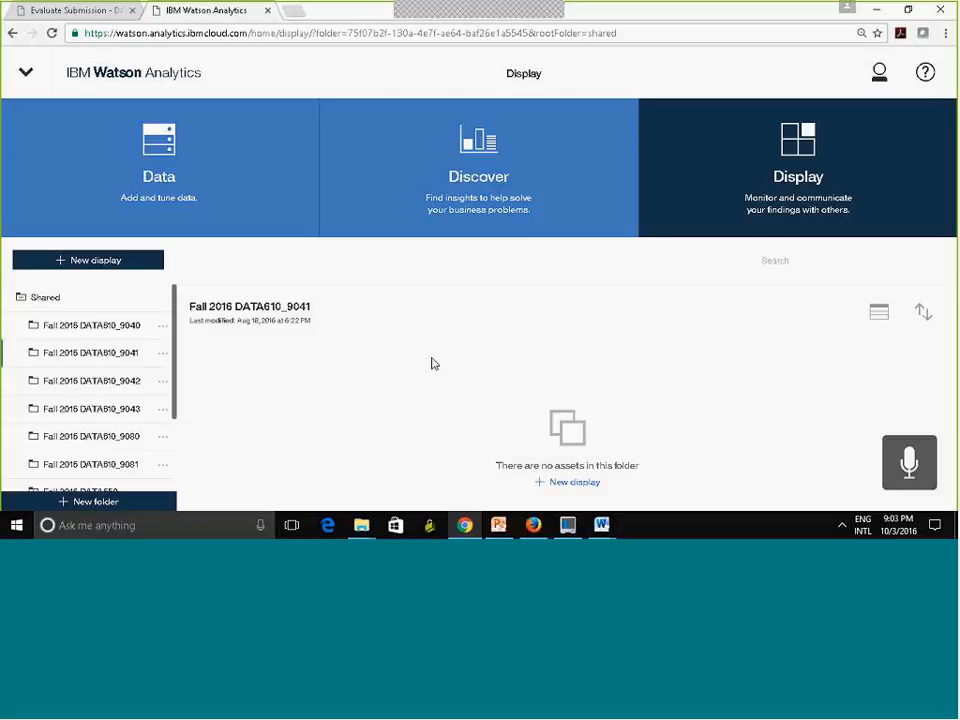
{"action": "left_click_drag", "start_coordinate": [358, 338], "coordinate": [268, 294]}
{"action": "left_click", "coordinate": [334, 360]}
{"action": "left_click_drag", "start_coordinate": [218, 361], "coordinate": [79, 362]}
{"action": "left_click", "coordinate": [369, 407]}
{"action": "left_click_drag", "start_coordinate": [179, 373], "coordinate": [79, 305]}
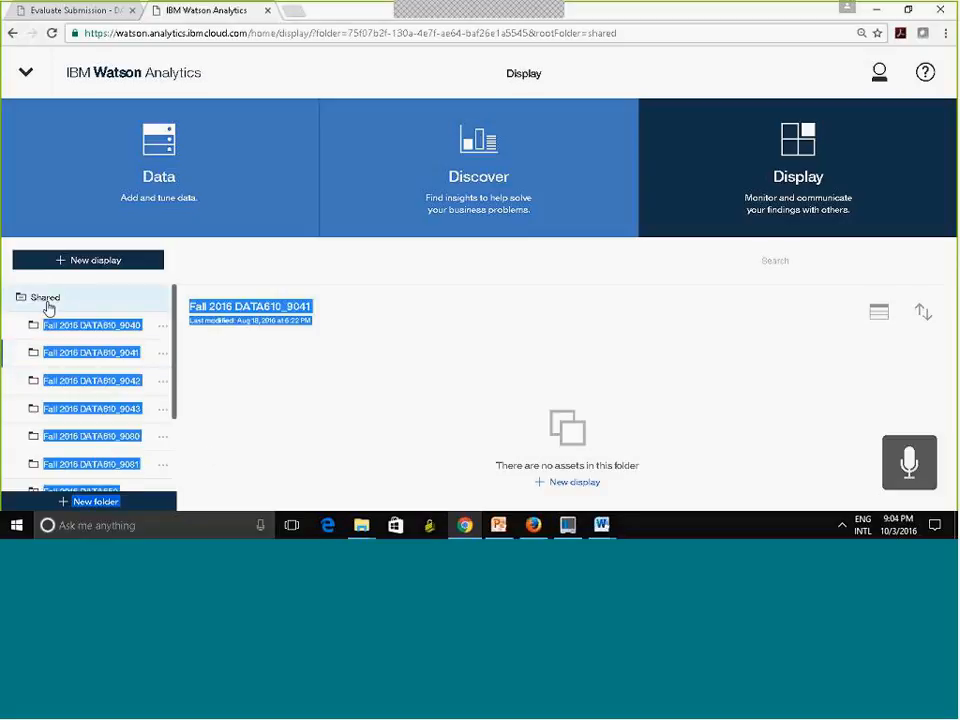
- Review the list of class folders under Shared and collapse the Shared and Personal folders
{"action": "left_click", "coordinate": [49, 305]}
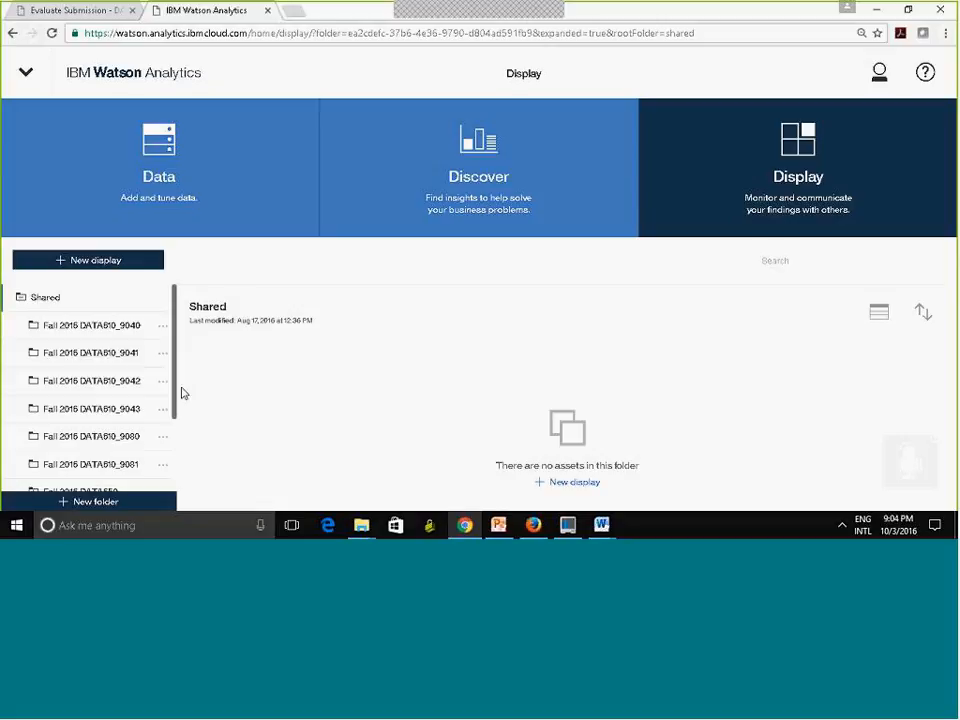
{"action": "left_click_drag", "start_coordinate": [178, 396], "coordinate": [175, 420]}
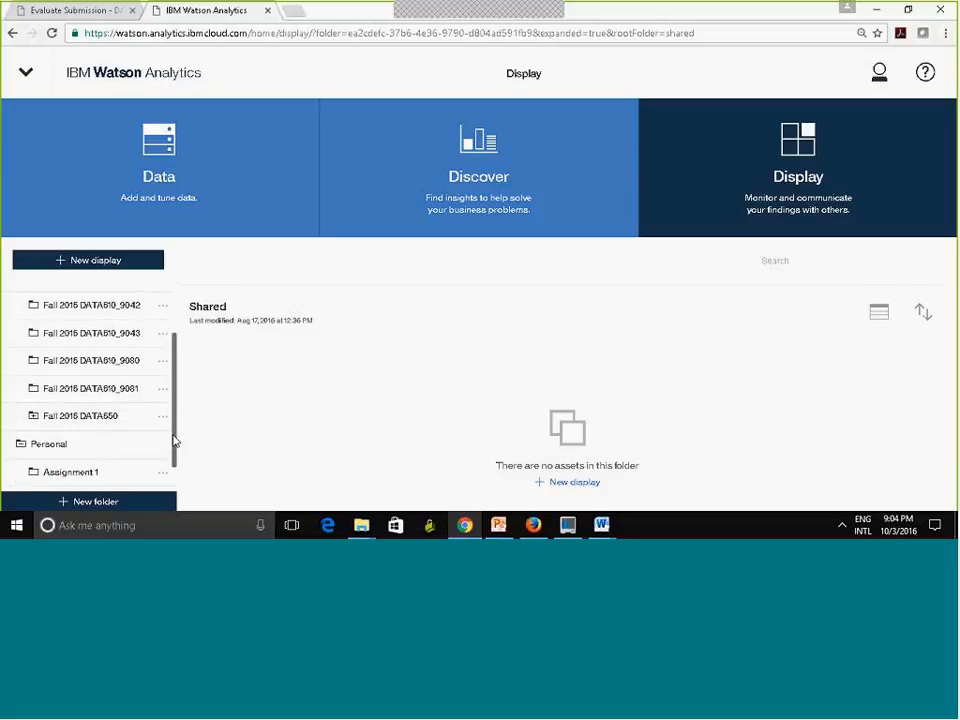
{"action": "left_click_drag", "start_coordinate": [174, 443], "coordinate": [178, 364]}
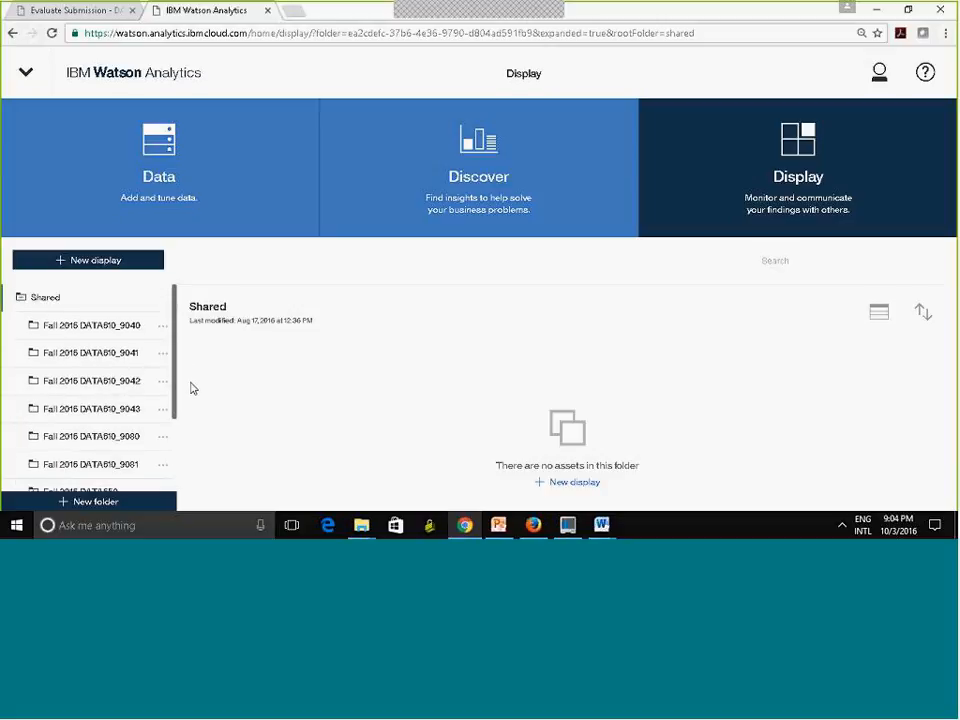
{"action": "left_click", "coordinate": [18, 302]}
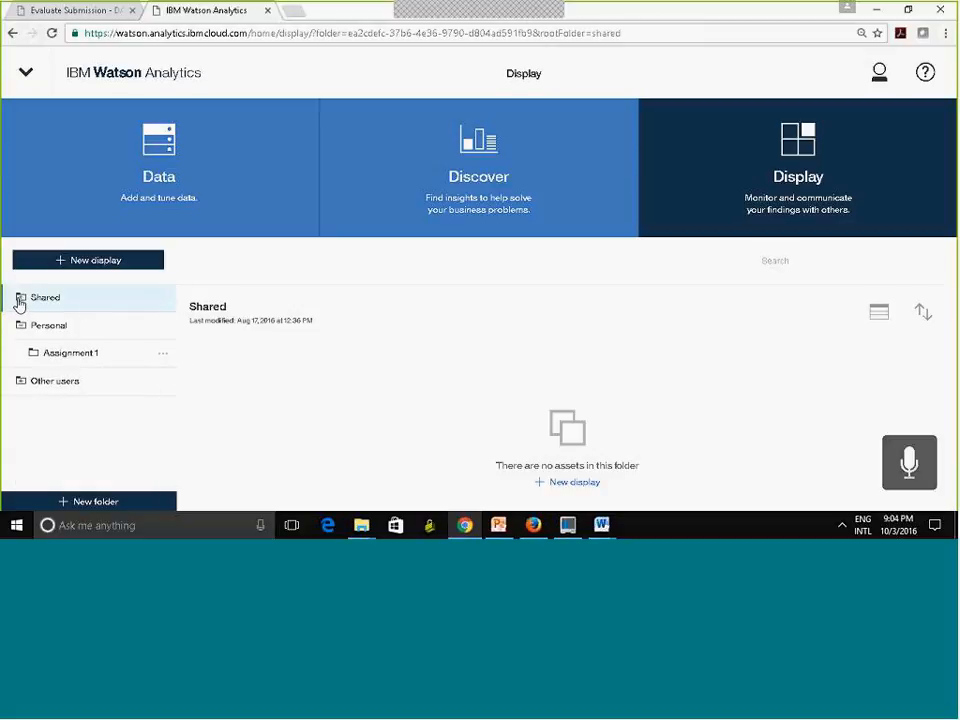
{"action": "left_click", "coordinate": [18, 302]}
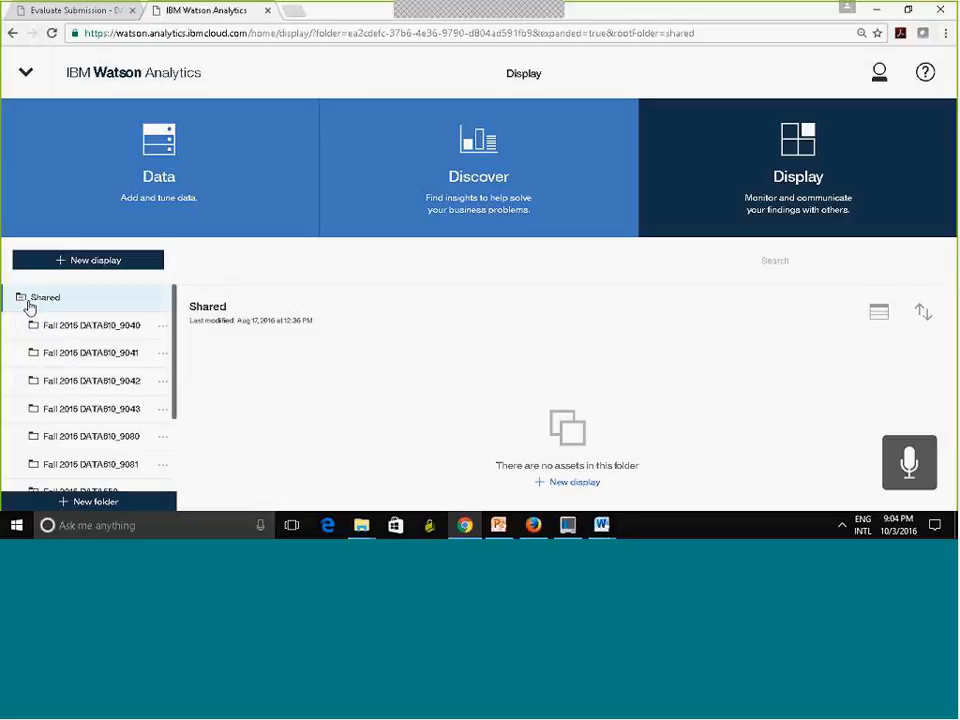
{"action": "left_click_drag", "start_coordinate": [174, 407], "coordinate": [176, 437]}
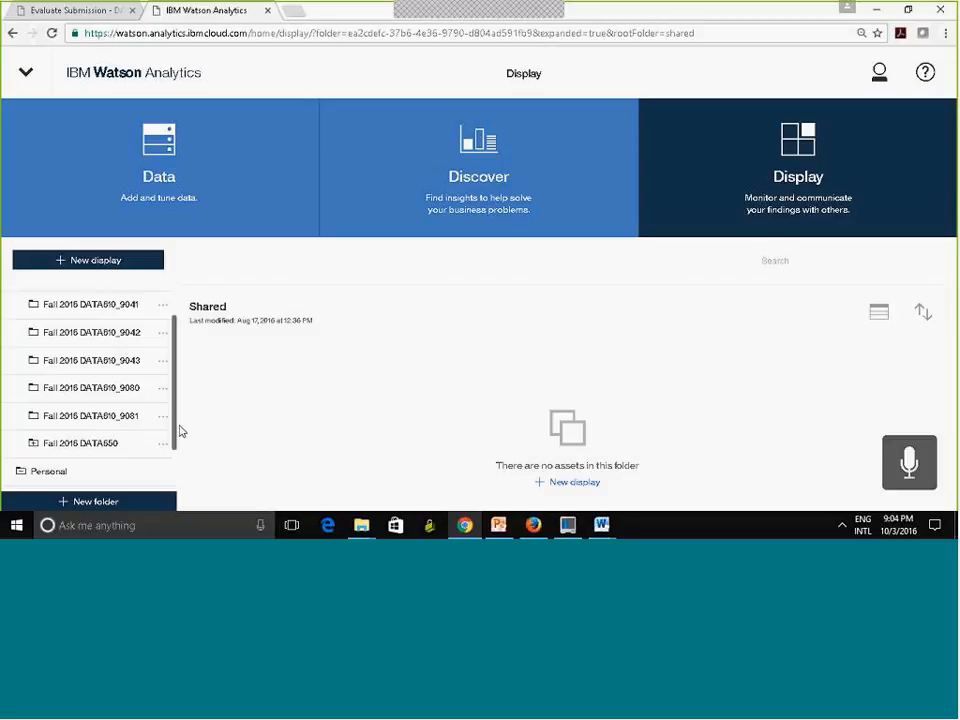
{"action": "left_click_drag", "start_coordinate": [176, 396], "coordinate": [178, 343]}
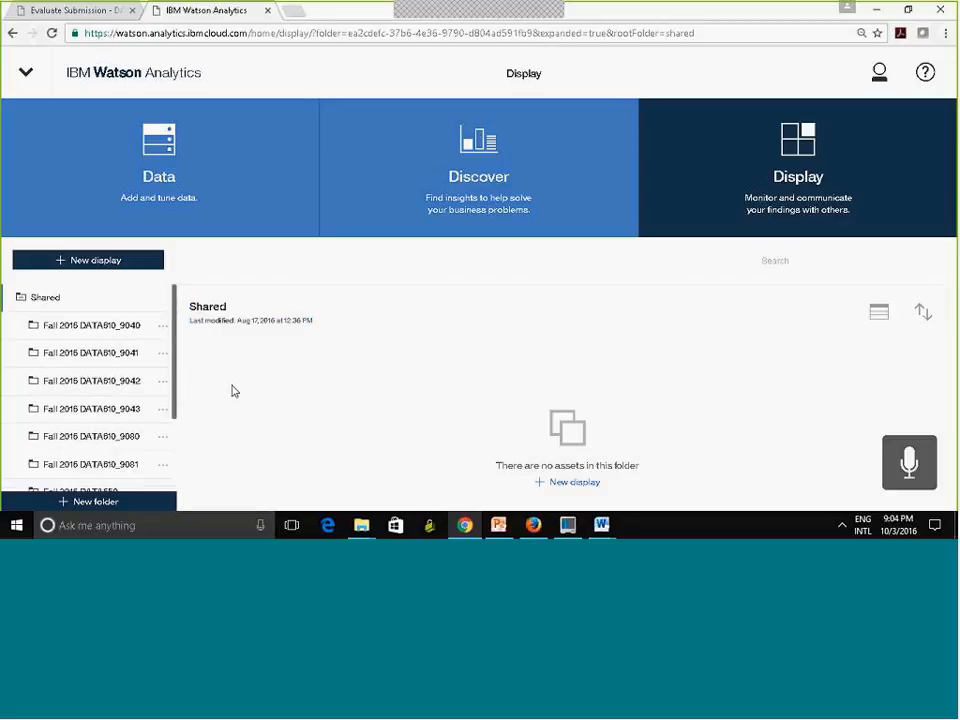
{"action": "left_click", "coordinate": [19, 302]}
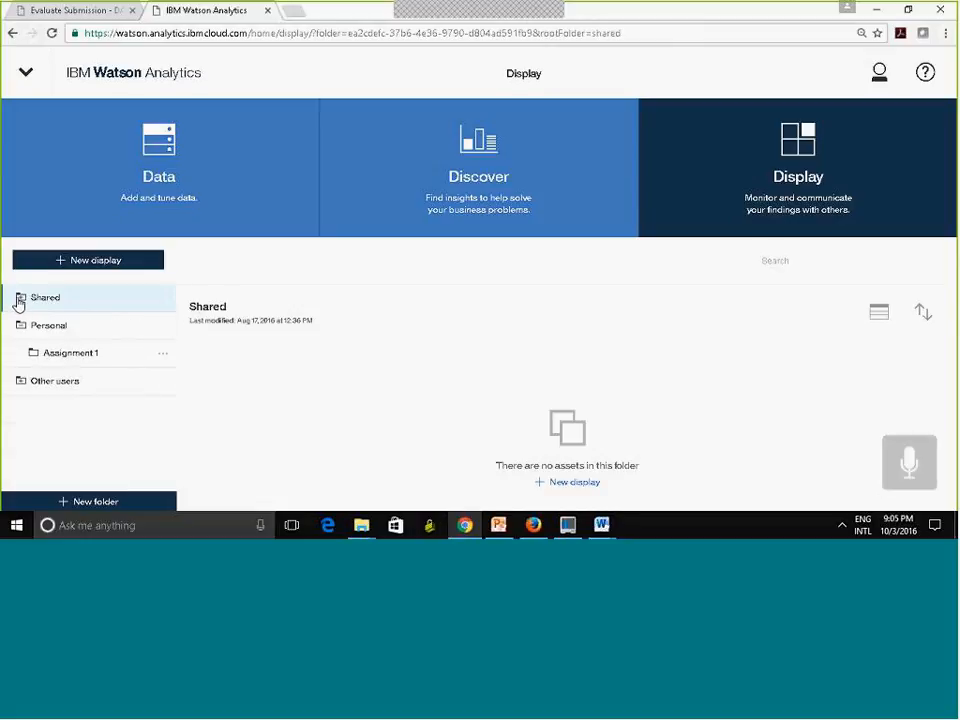
{"action": "left_click", "coordinate": [19, 328]}
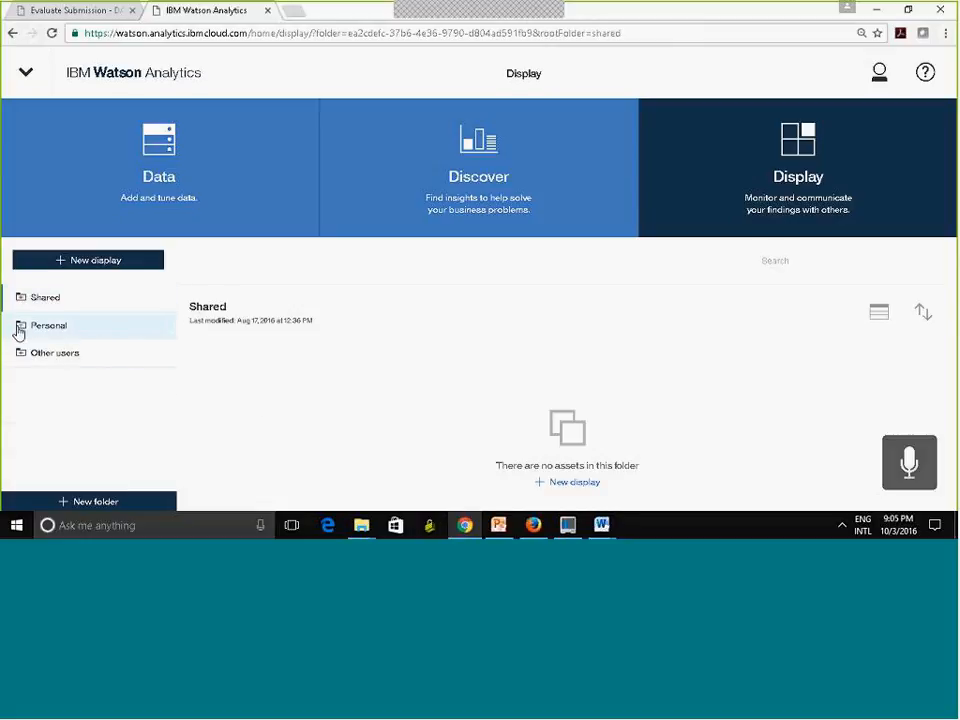